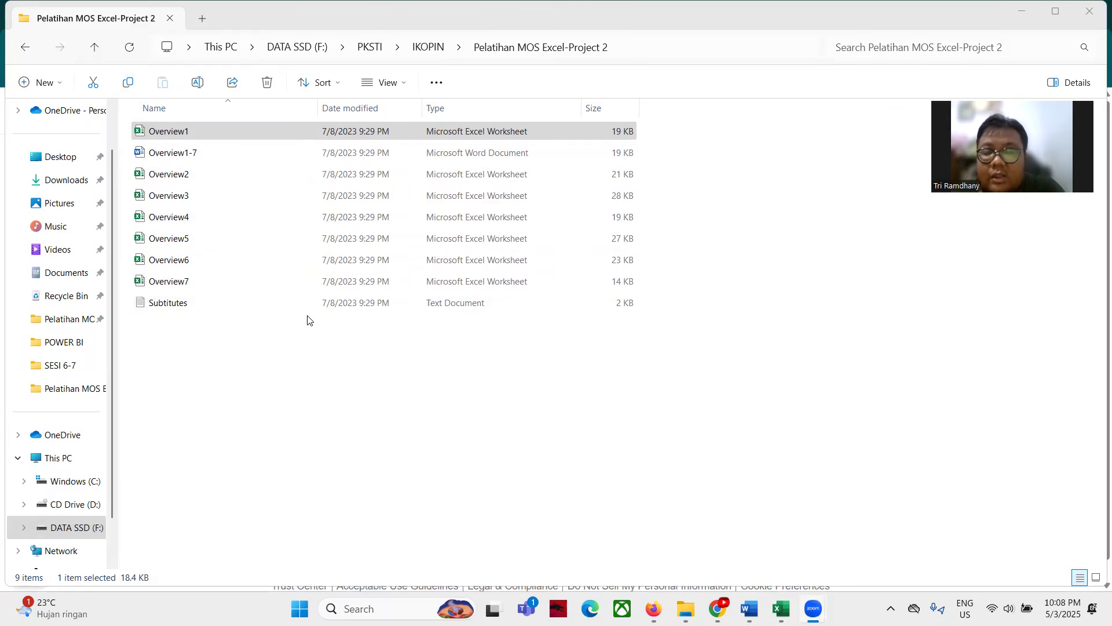
# Step: Bring up the Overview1-7 task document and the Overview1 workbook, and look over its Summary and Products worksheets
pyautogui.click(749, 609)
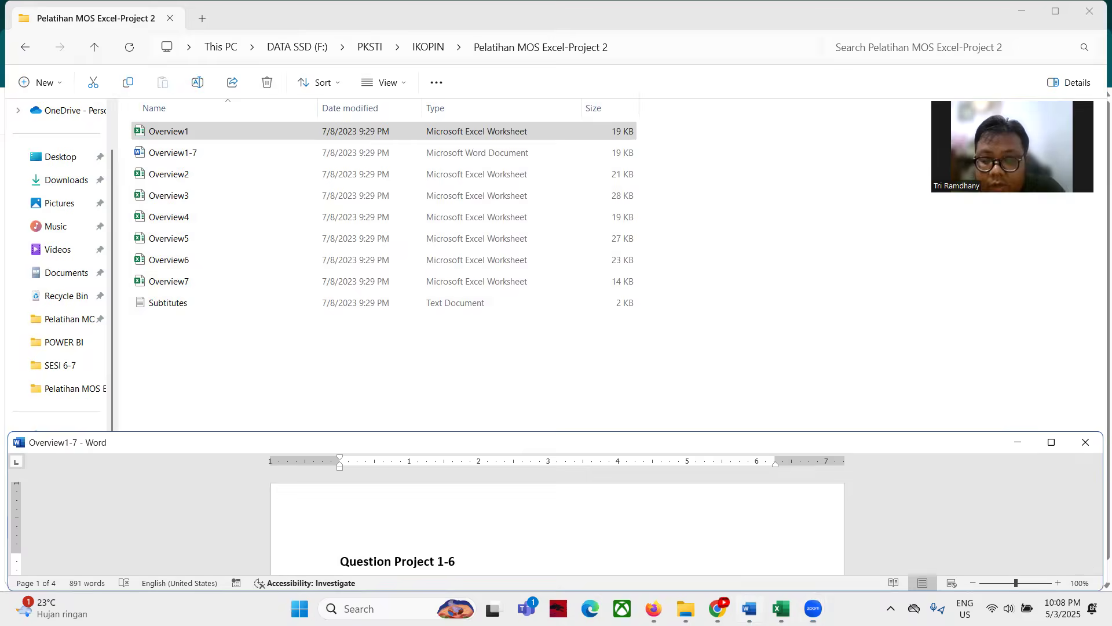
pyautogui.scroll(-2, 488, 544)
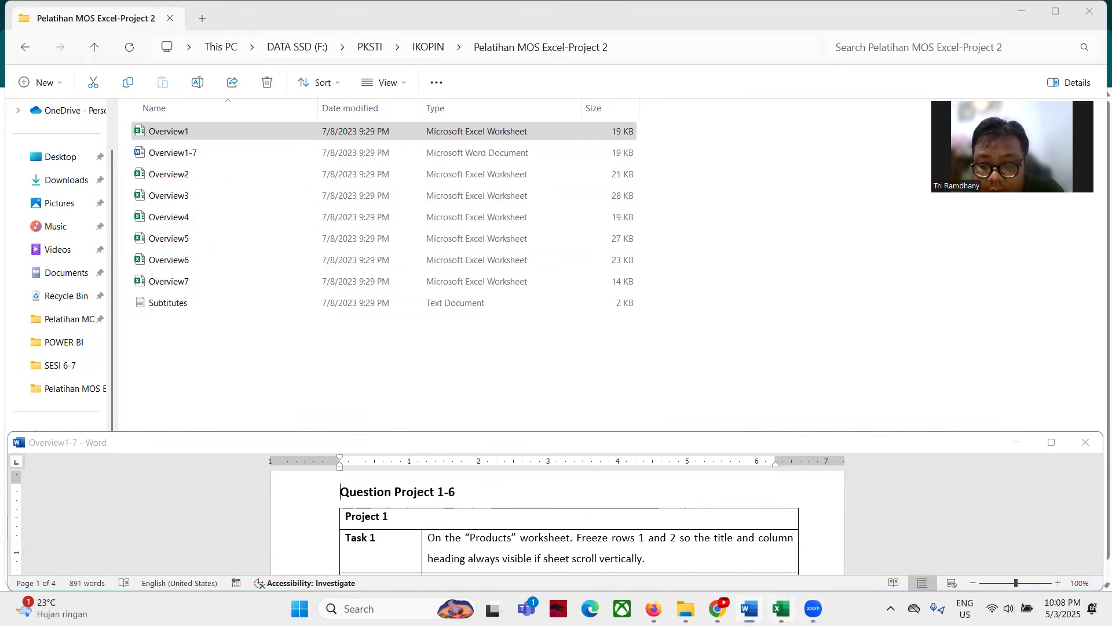
pyautogui.click(781, 609)
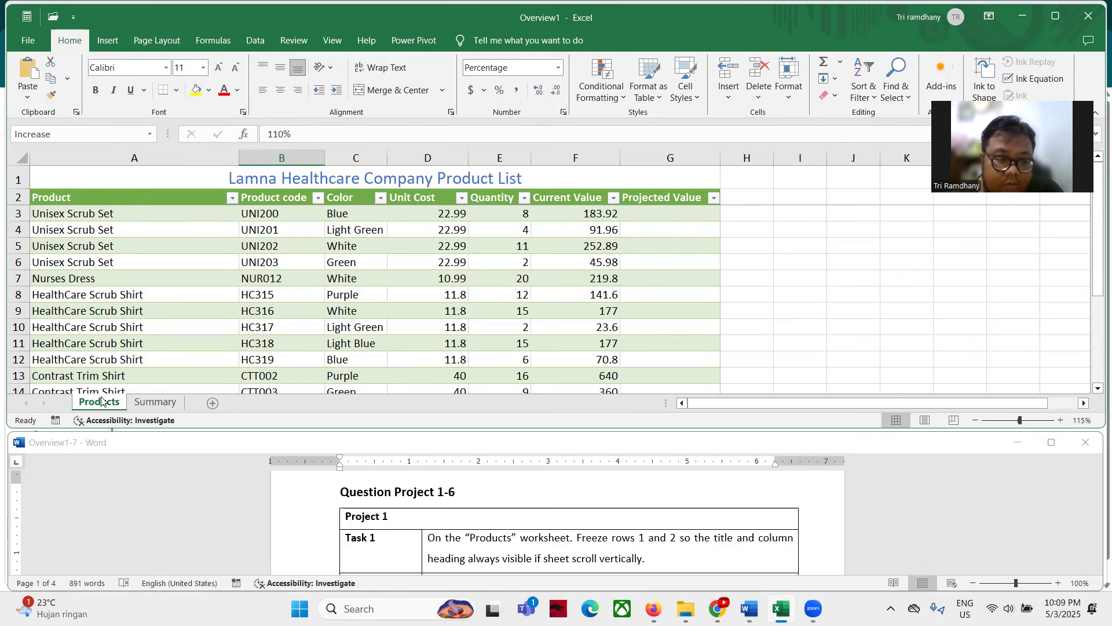
pyautogui.click(143, 404)
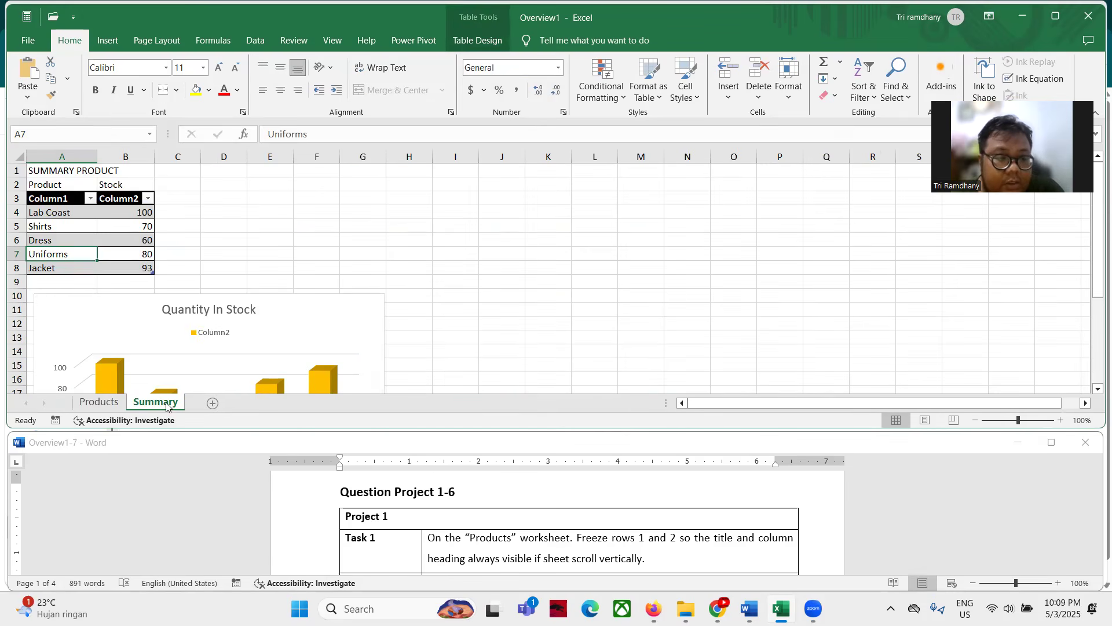
pyautogui.click(113, 403)
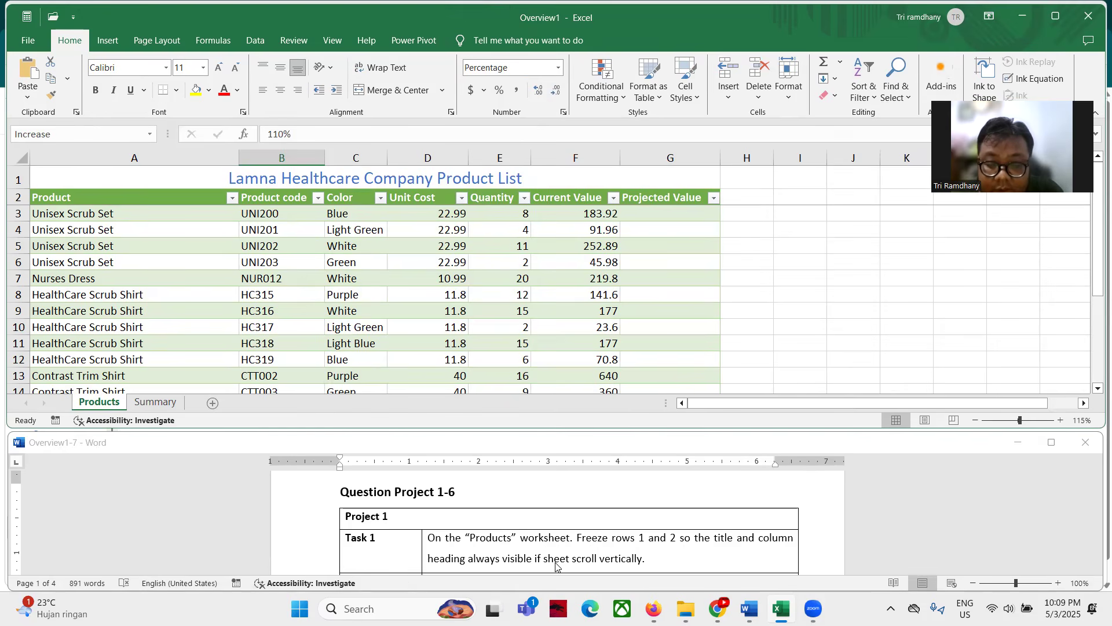
# Step: Unfreeze the existing panes on the Products worksheet
pyautogui.click(15, 213)
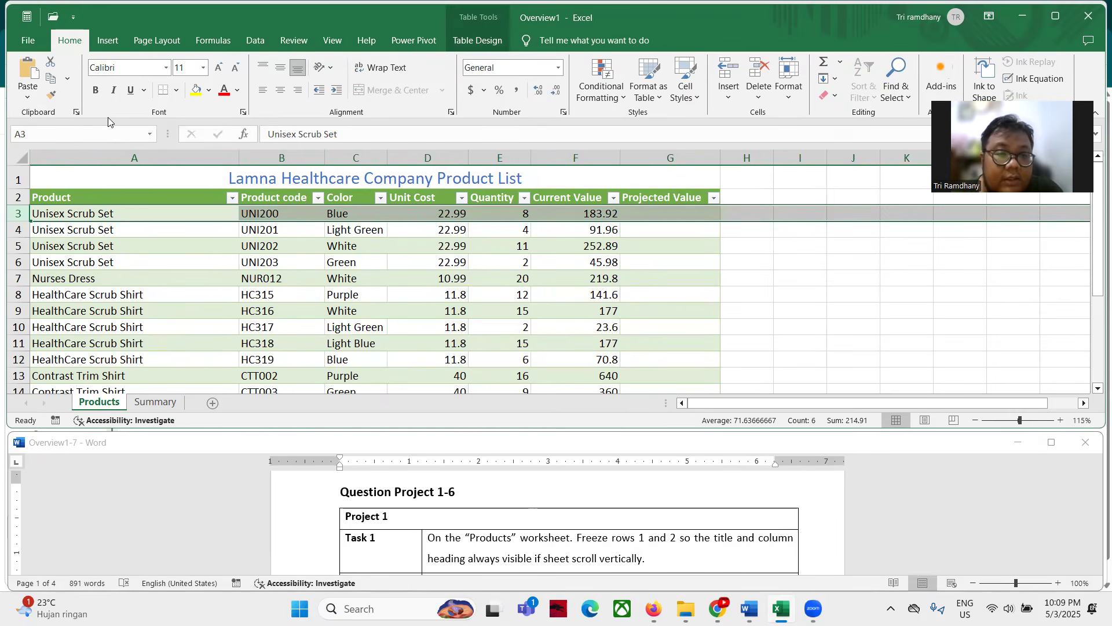
pyautogui.click(333, 41)
pyautogui.click(493, 92)
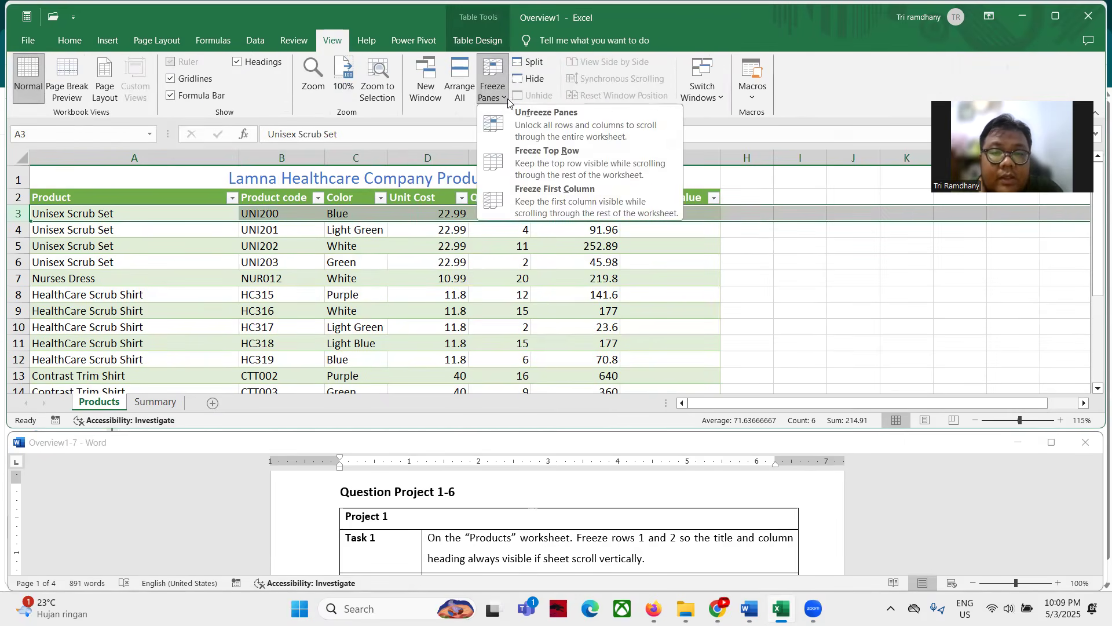
pyautogui.click(518, 128)
pyautogui.click(493, 87)
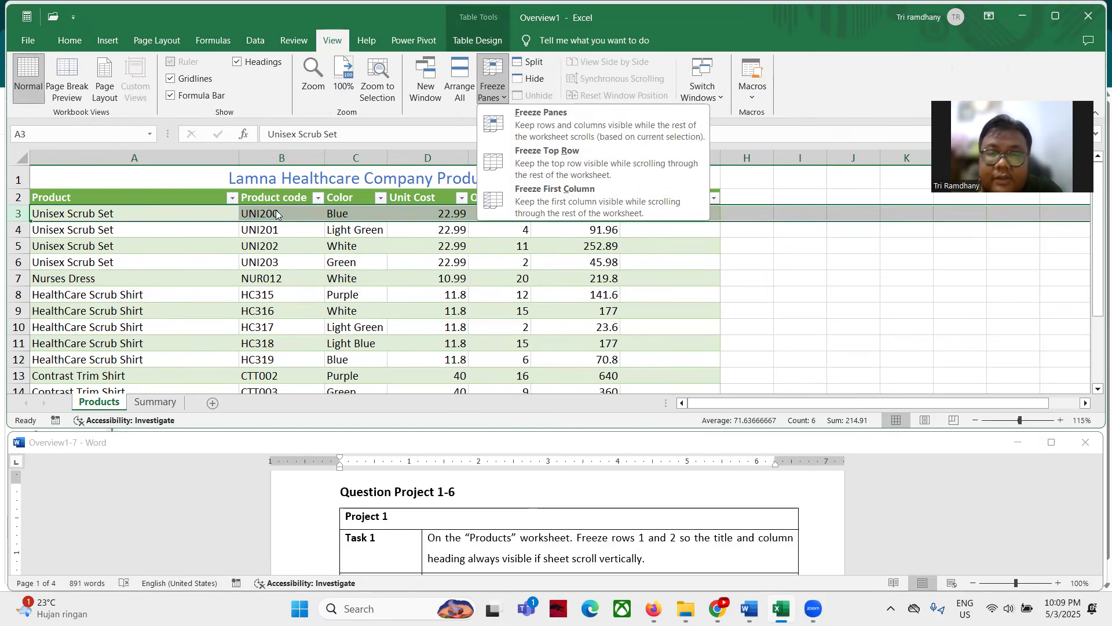
pyautogui.click(757, 280)
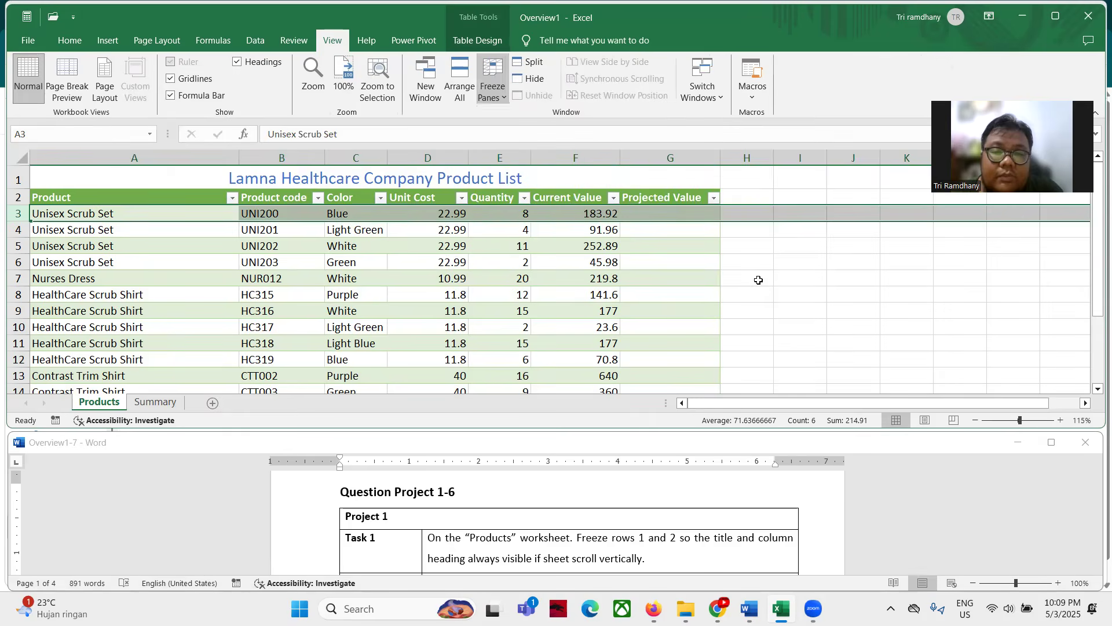
# Step: Freeze rows 1 and 2 of the Products worksheet so the title and column headings stay visible during vertical scrolling
pyautogui.click(312, 345)
pyautogui.click(18, 214)
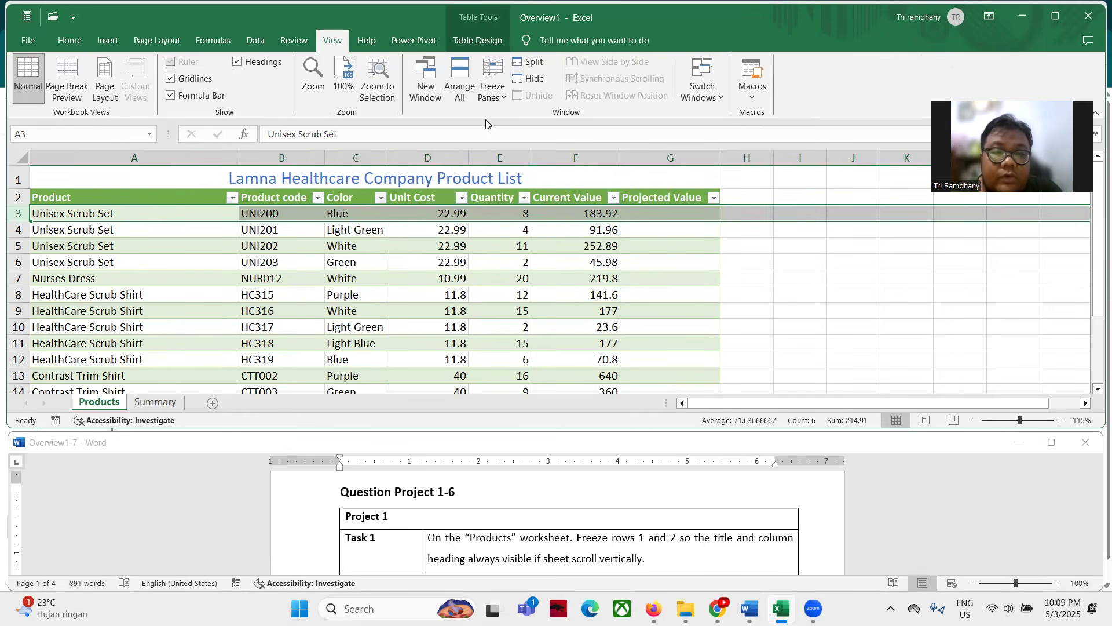
pyautogui.click(491, 99)
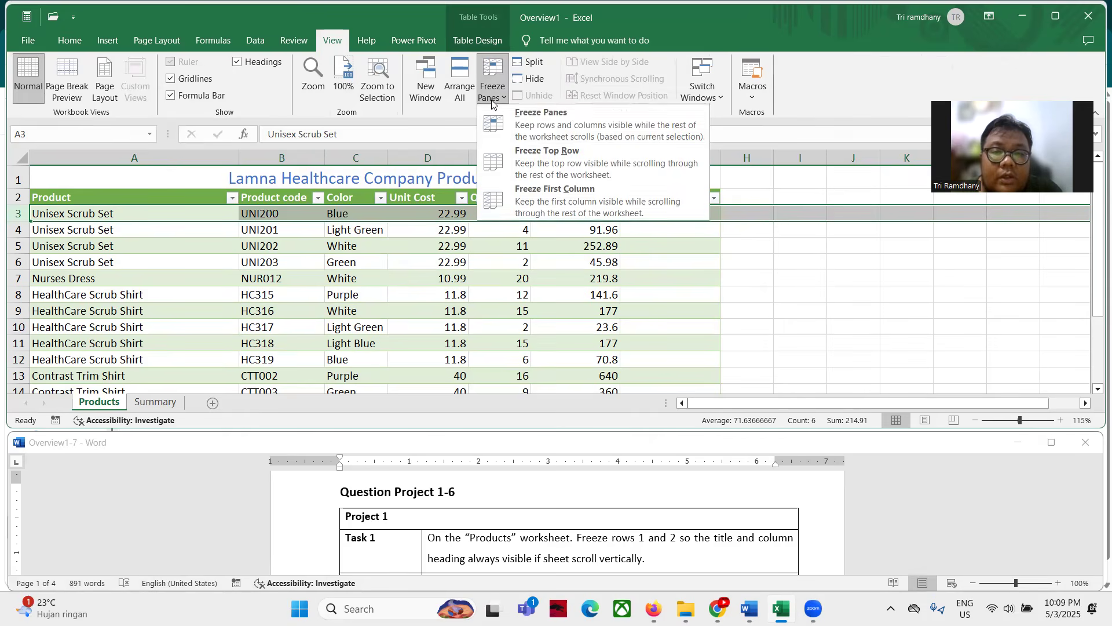
pyautogui.click(568, 122)
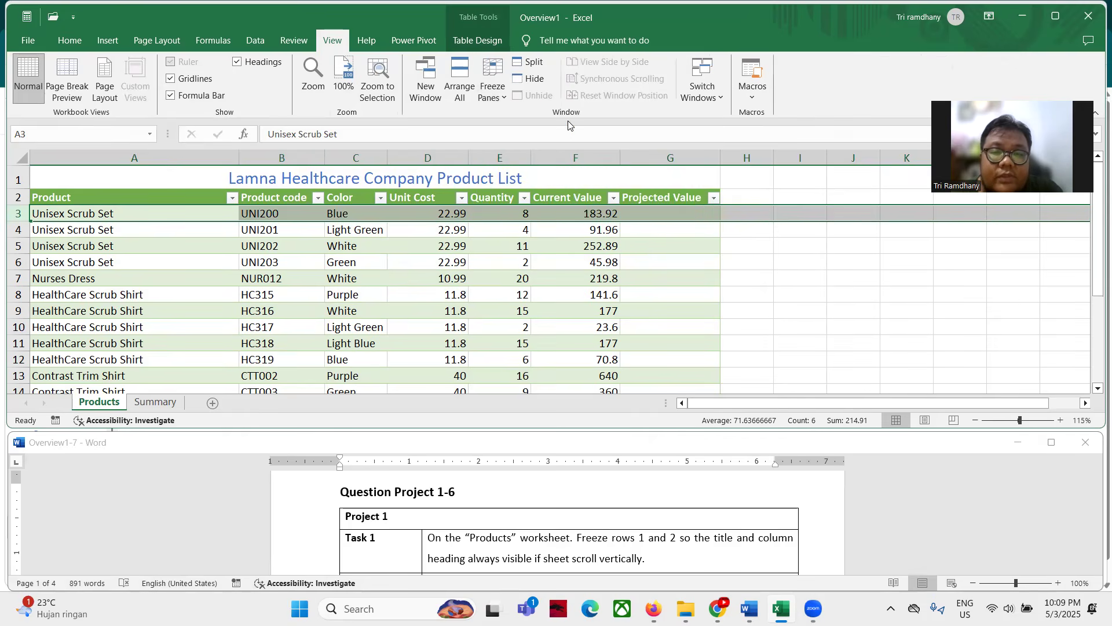
pyautogui.scroll(-3, 387, 267)
pyautogui.scroll(3, 387, 267)
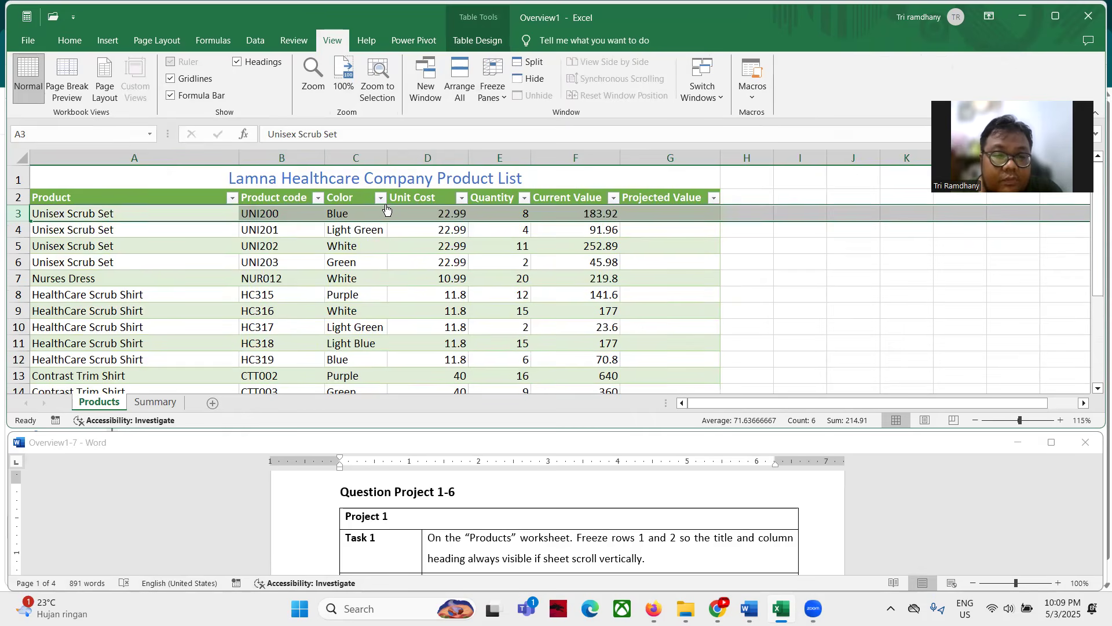
pyautogui.scroll(-1, 440, 283)
pyautogui.scroll(1, 440, 283)
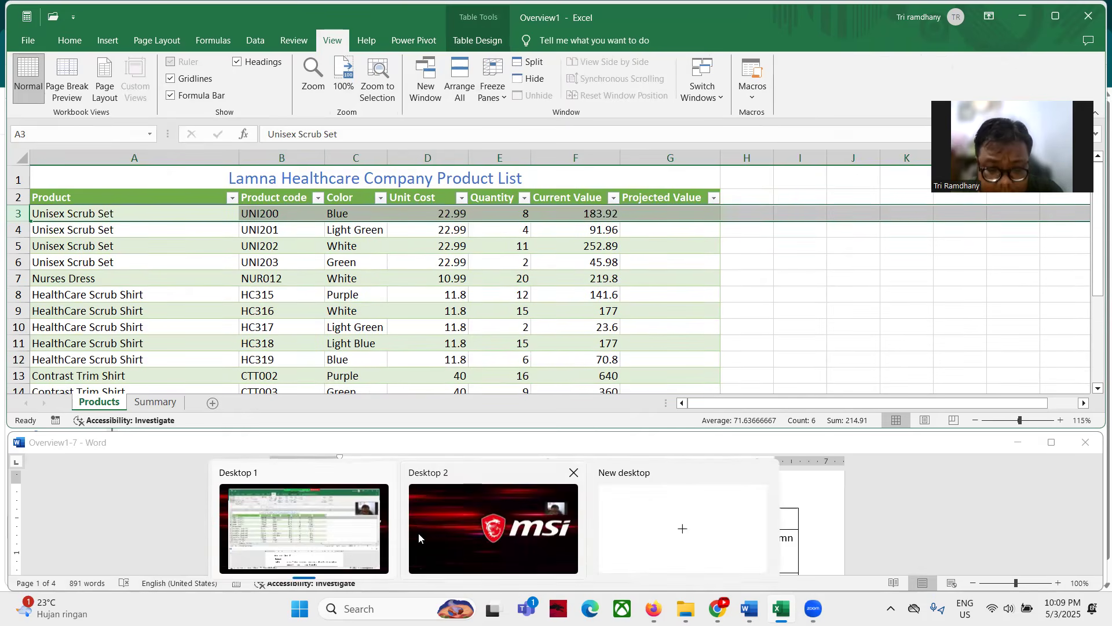
# Step: Read Task 2 in the task document and select the merged title cell A1 on the Products worksheet
pyautogui.scroll(-3, 579, 533)
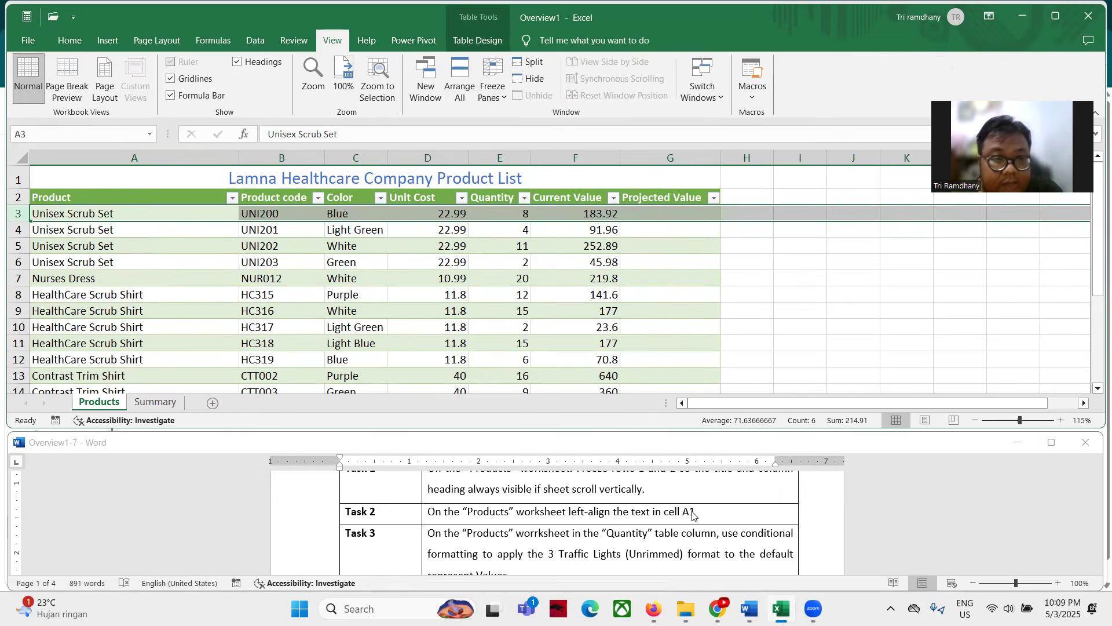
pyautogui.click(55, 184)
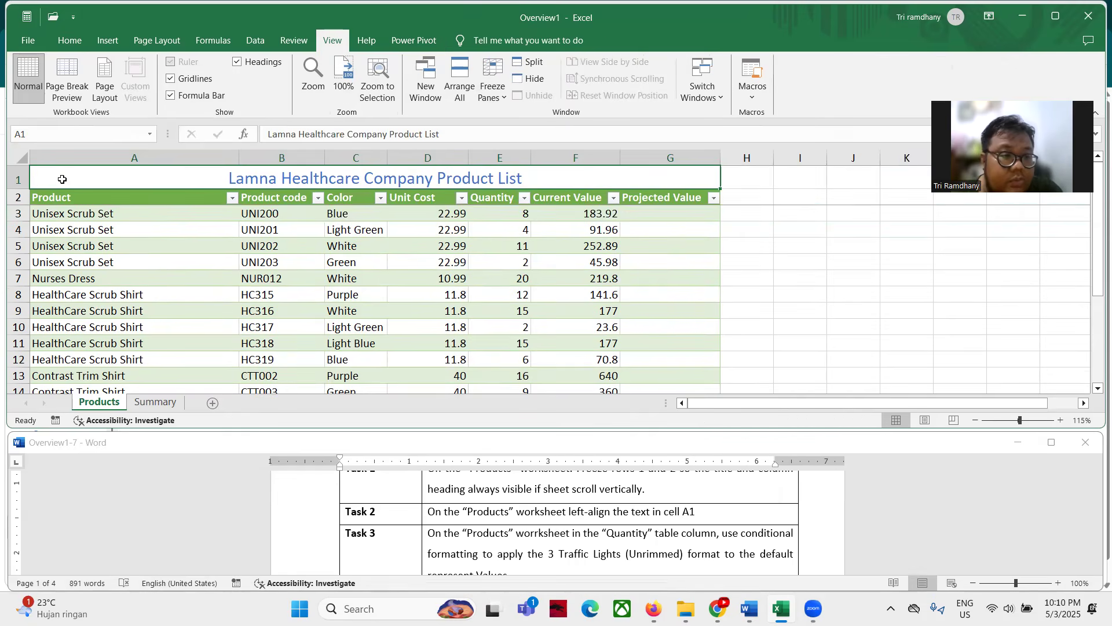
pyautogui.click(70, 40)
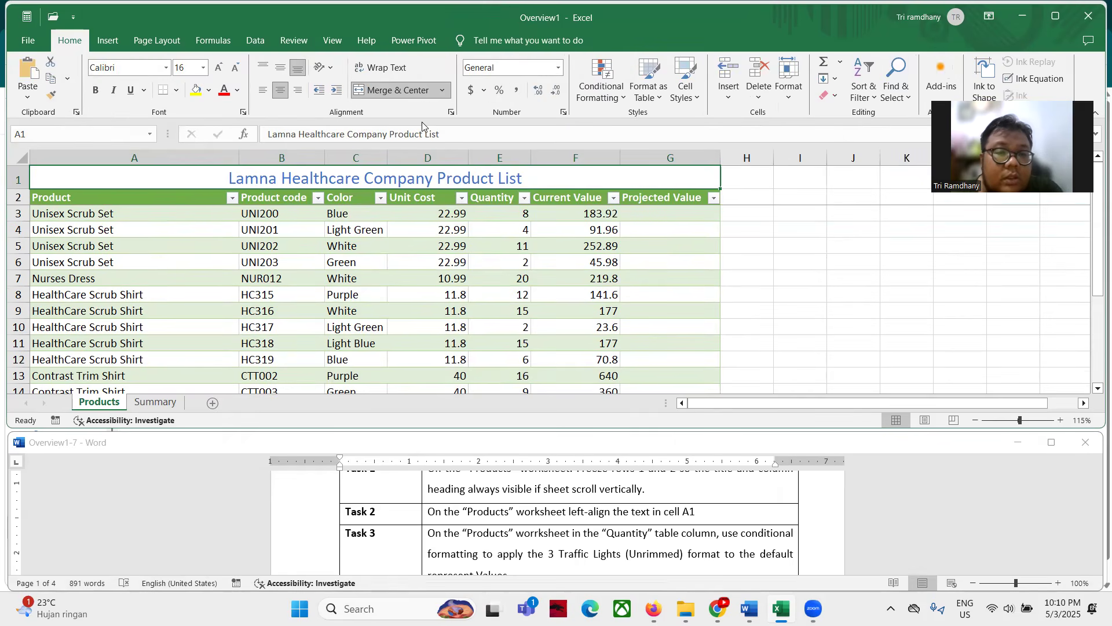
pyautogui.click(452, 112)
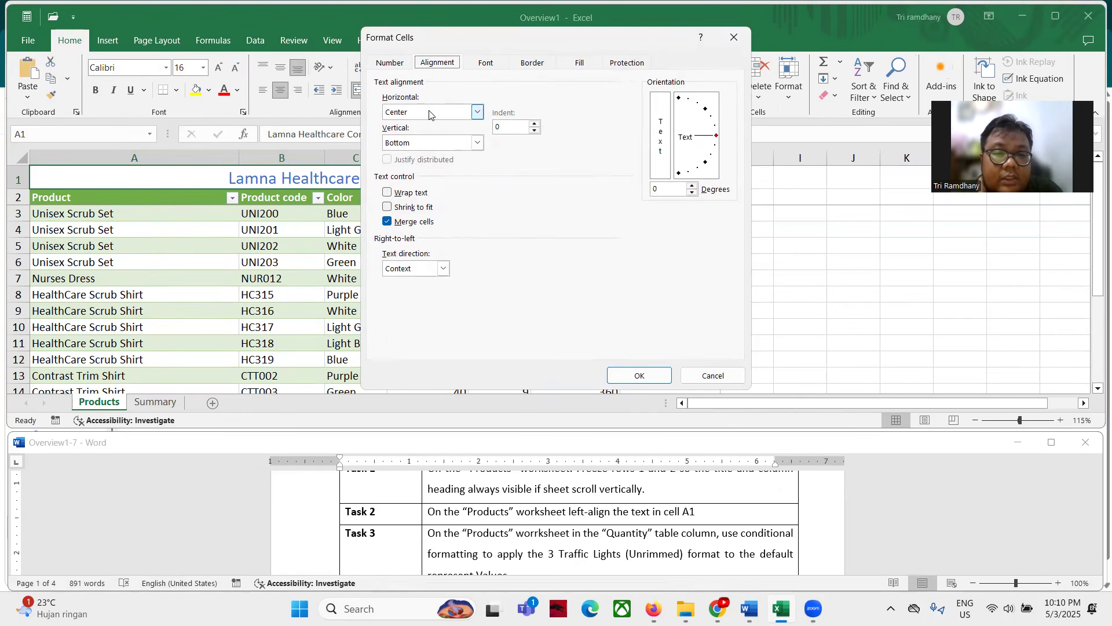
pyautogui.click(445, 112)
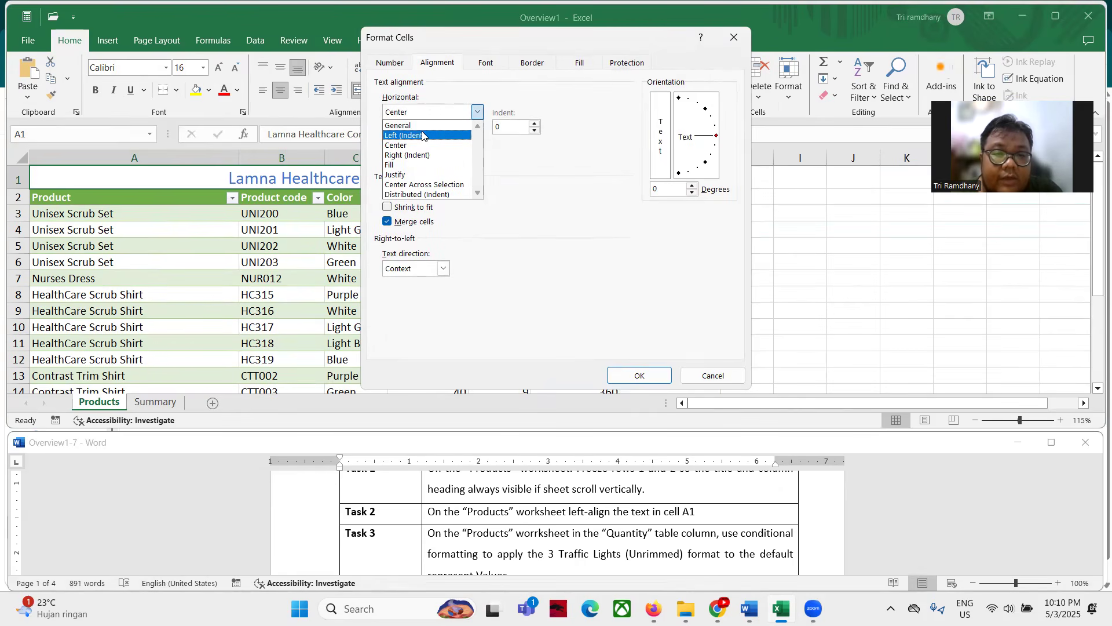
pyautogui.click(617, 173)
pyautogui.click(732, 382)
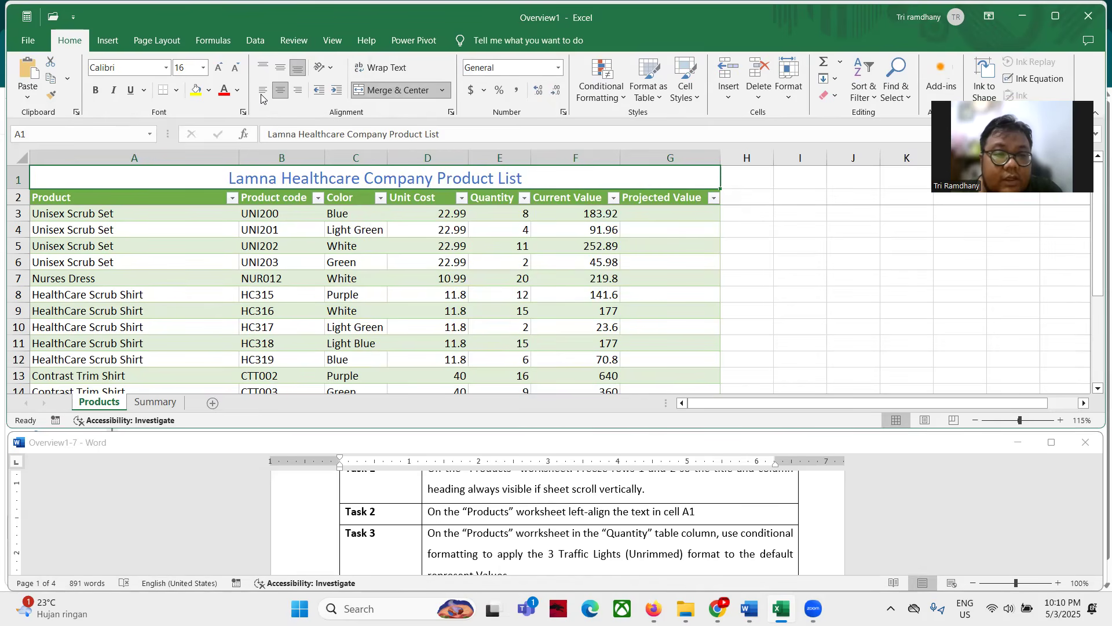
# Step: Left-align the title text in cell A1 of the Products worksheet
pyautogui.click(262, 93)
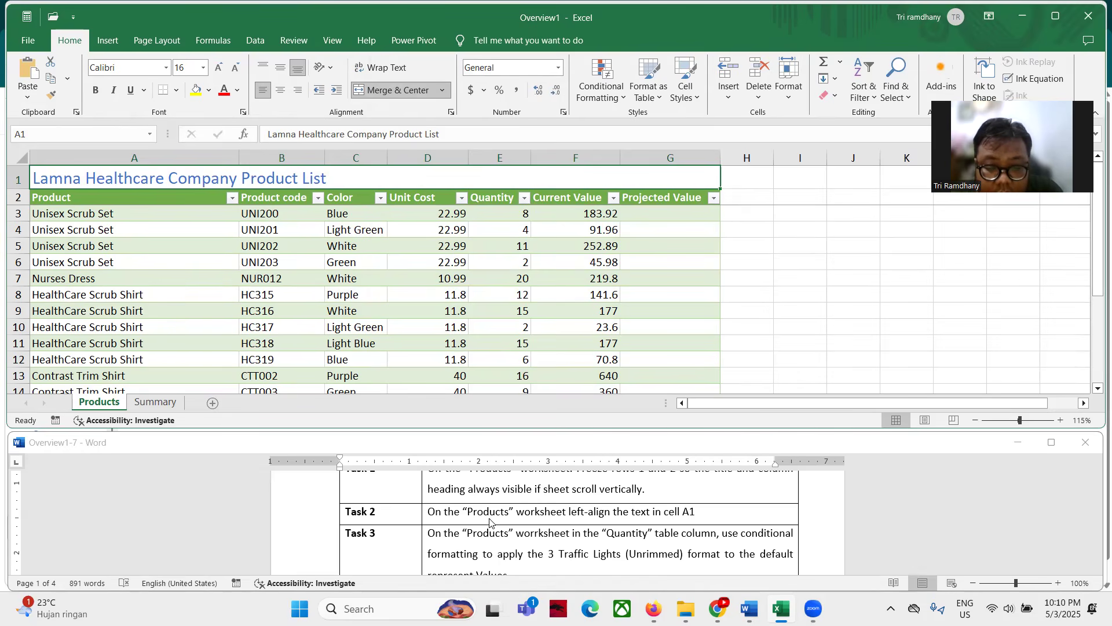
# Step: Apply the 3 Traffic Lights (Unrimmed) icon set as conditional formatting to all values in the Quantity table column
pyautogui.scroll(-1, 491, 524)
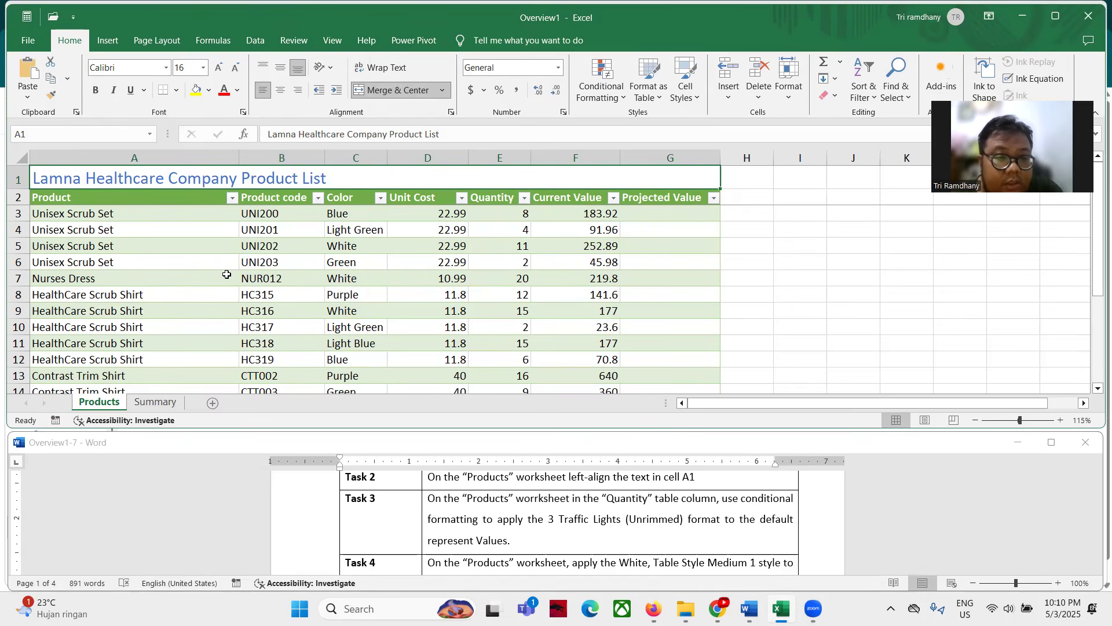
pyautogui.click(494, 216)
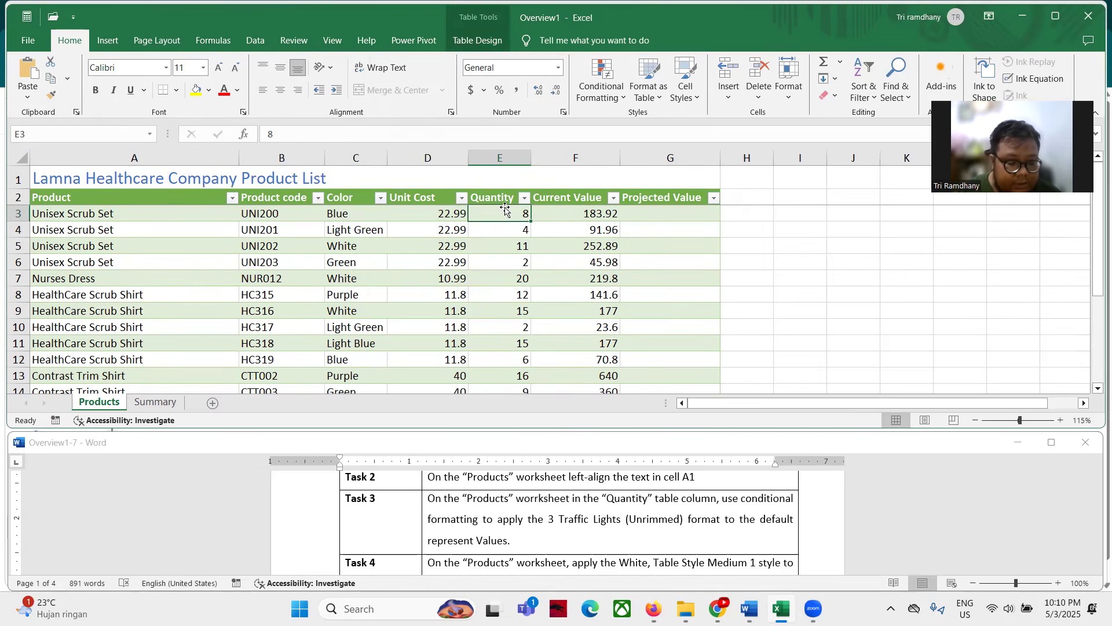
pyautogui.hotkey('ctrl', 'shift', 'Down')
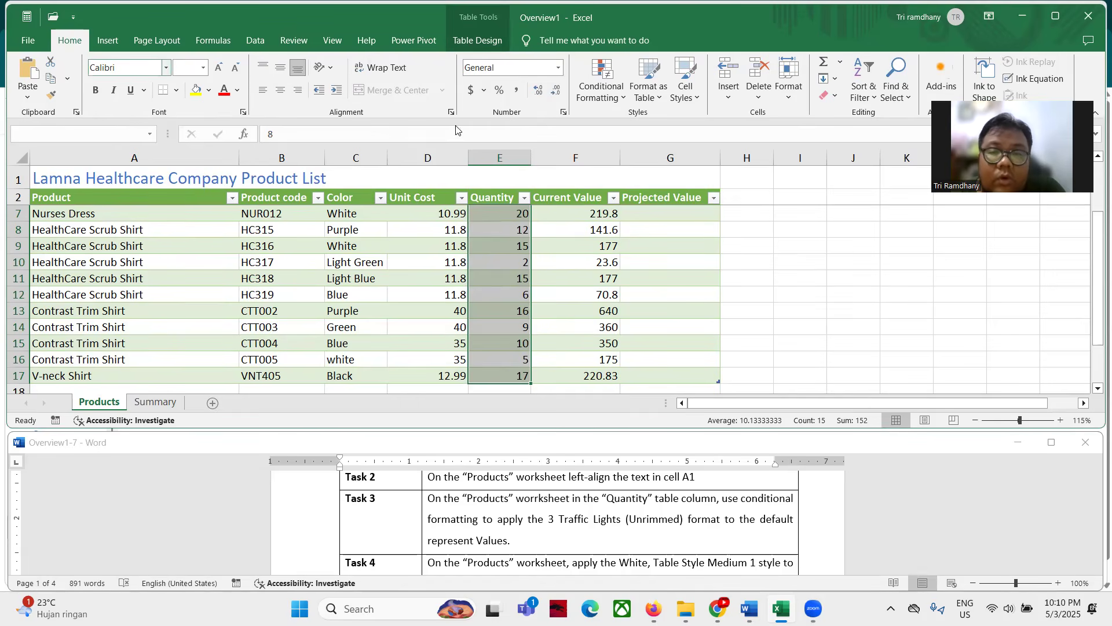
pyautogui.click(620, 100)
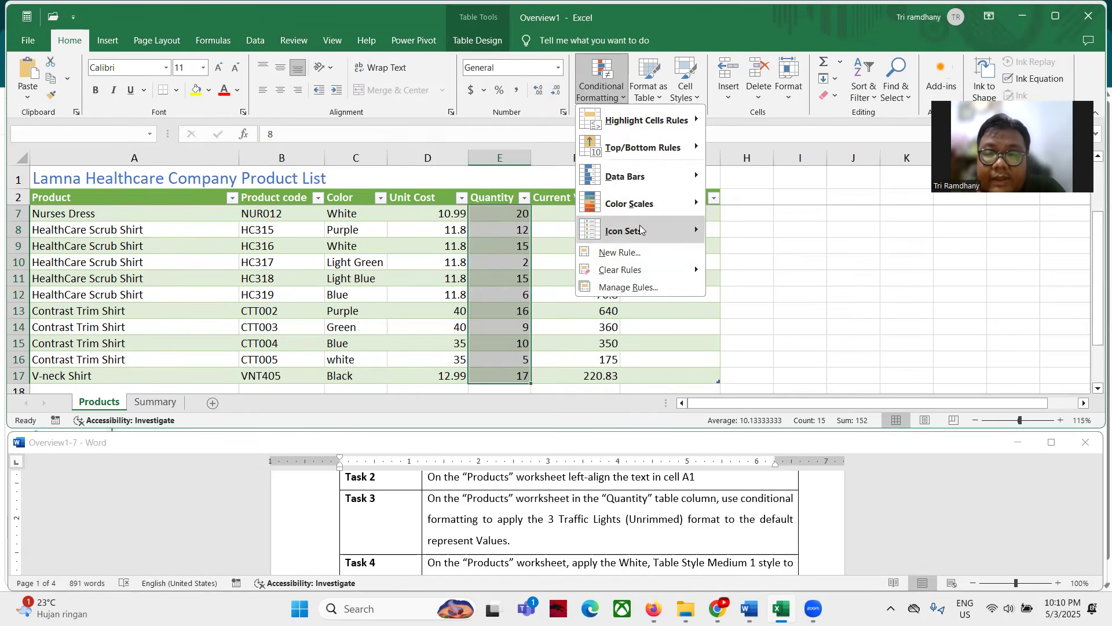
pyautogui.moveTo(640, 230)
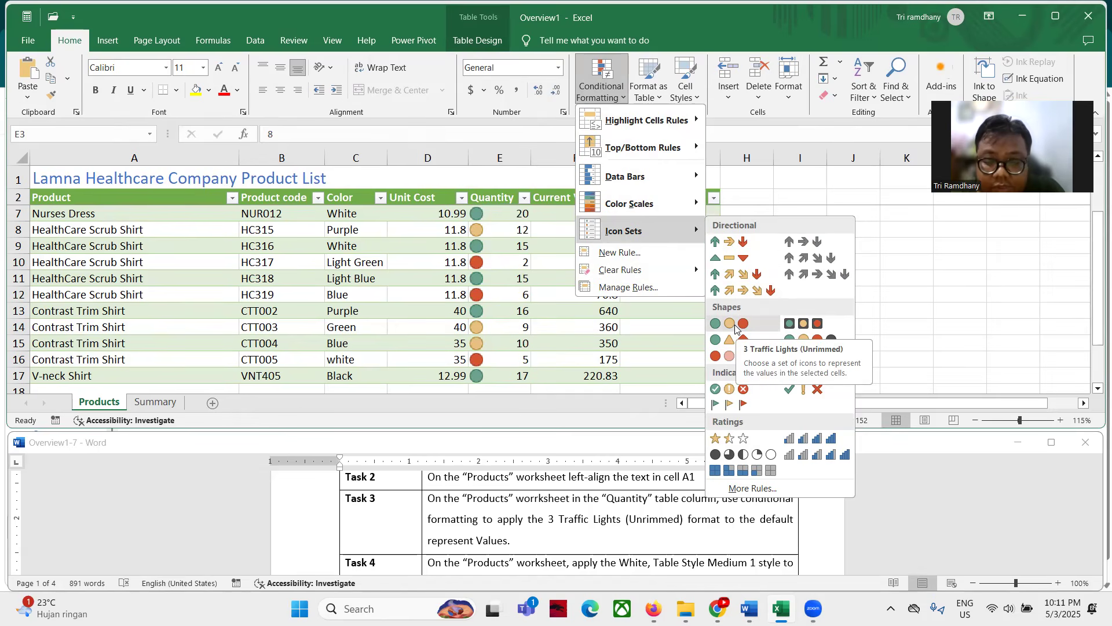
pyautogui.click(735, 326)
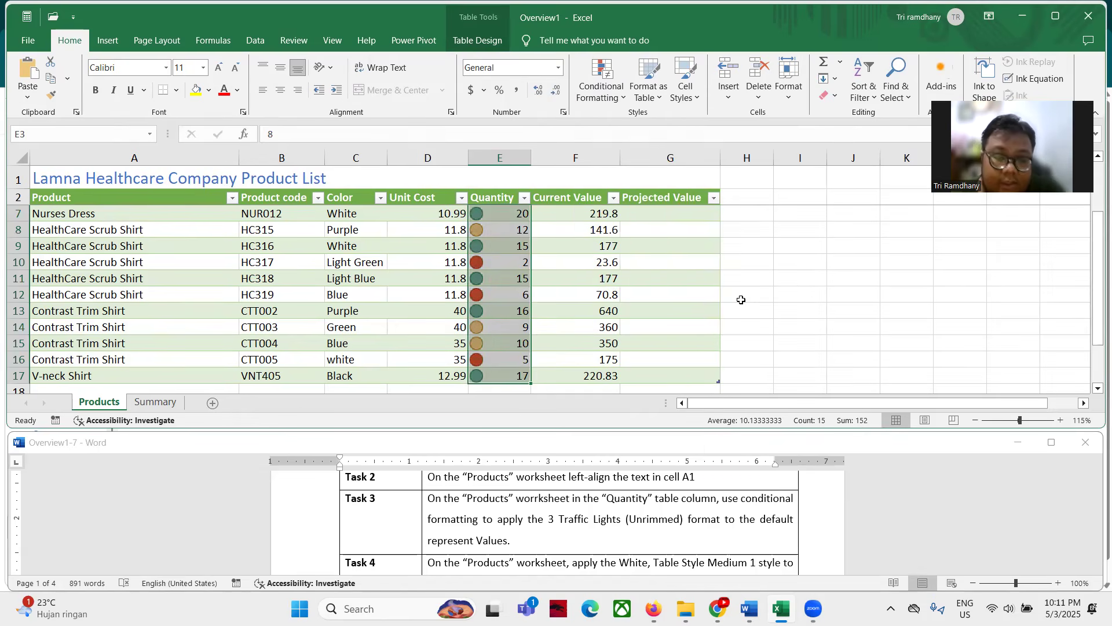
# Step: Apply the White, Table Style Medium 1 style to the product table on the Products worksheet
pyautogui.scroll(-1, 499, 530)
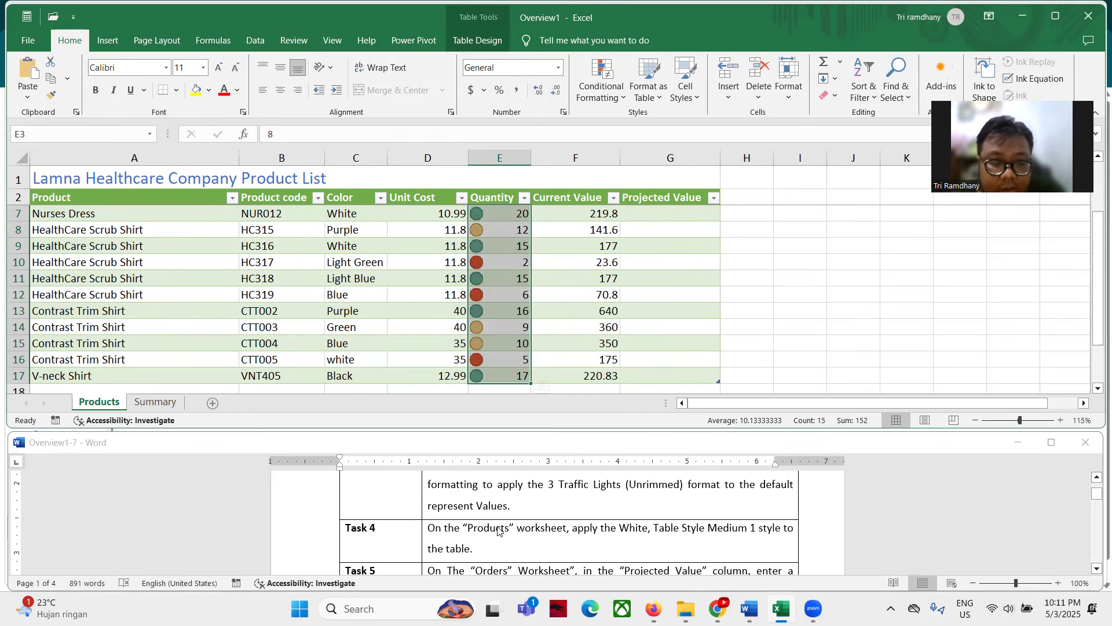
pyautogui.scroll(-1, 499, 531)
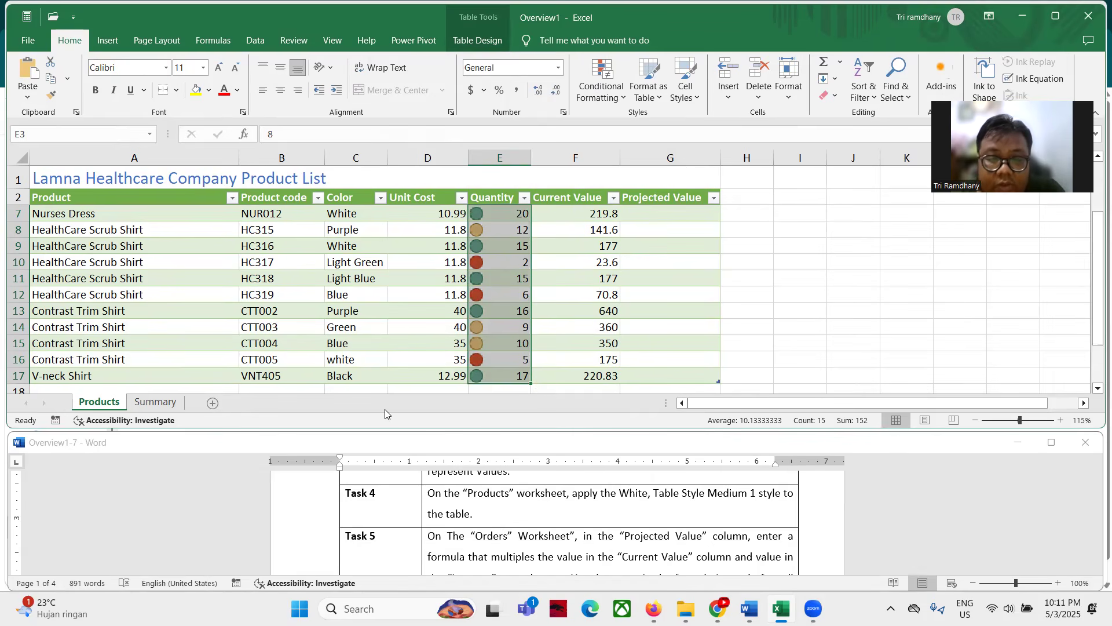
pyautogui.click(597, 245)
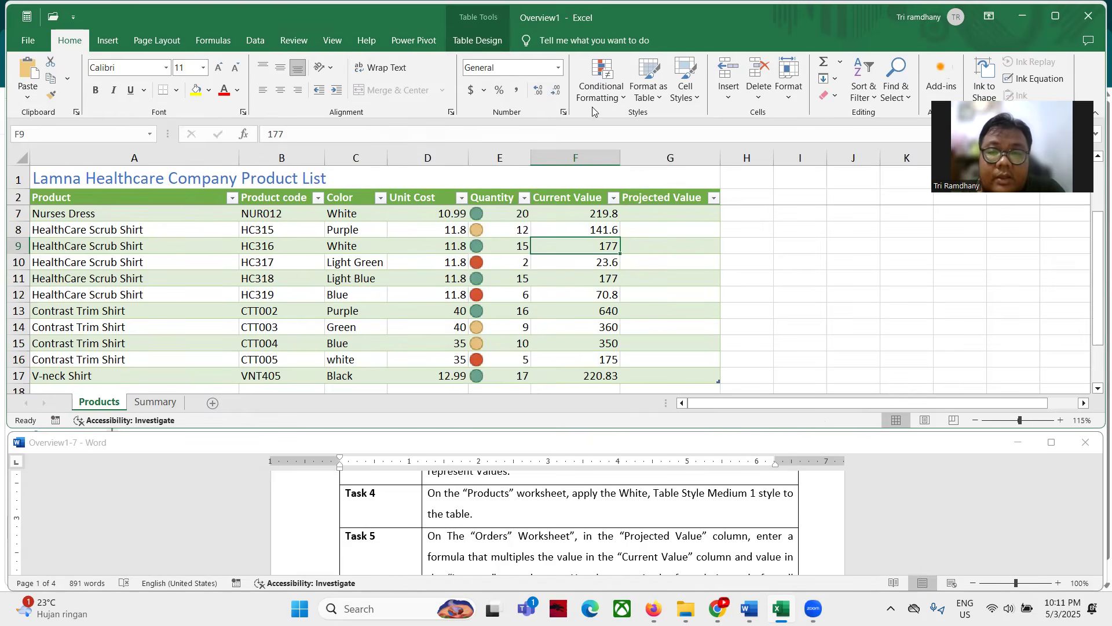
pyautogui.click(470, 40)
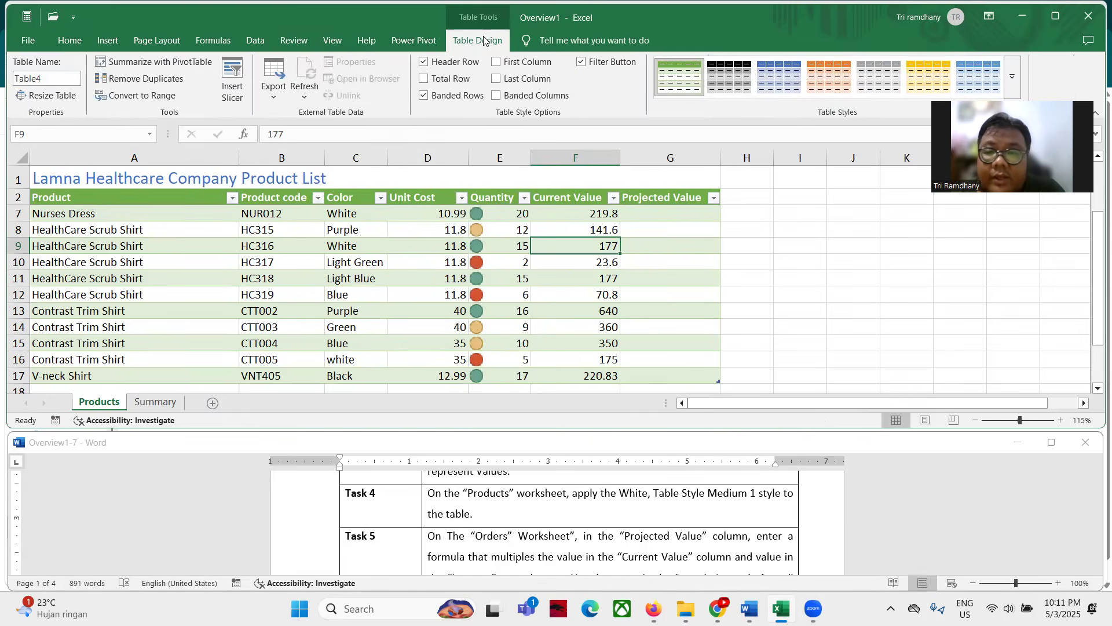
pyautogui.click(1014, 79)
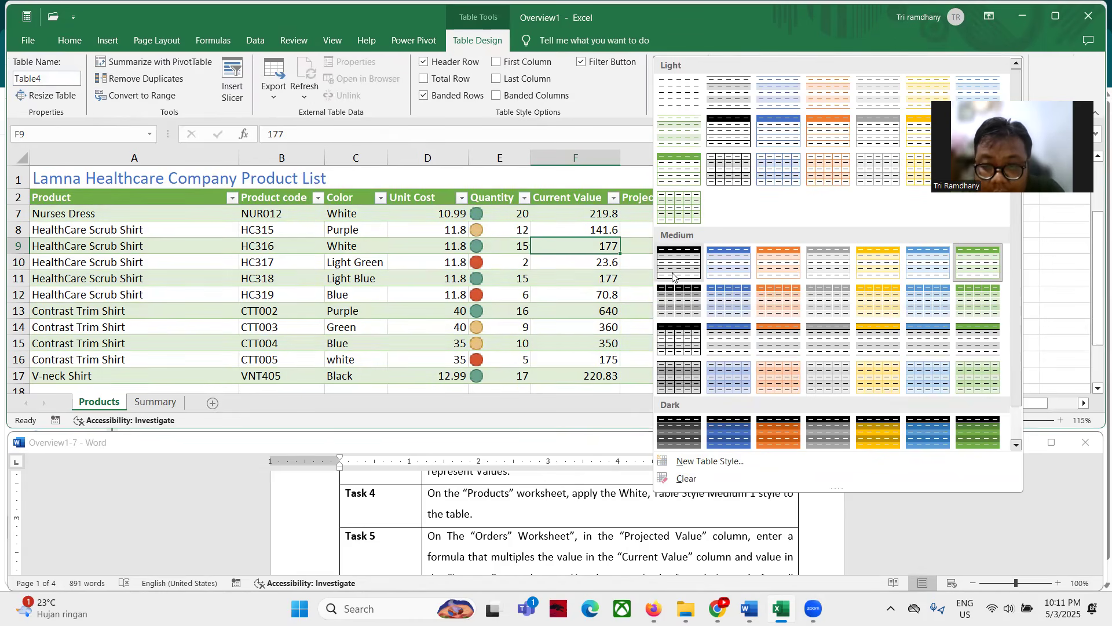
pyautogui.click(653, 517)
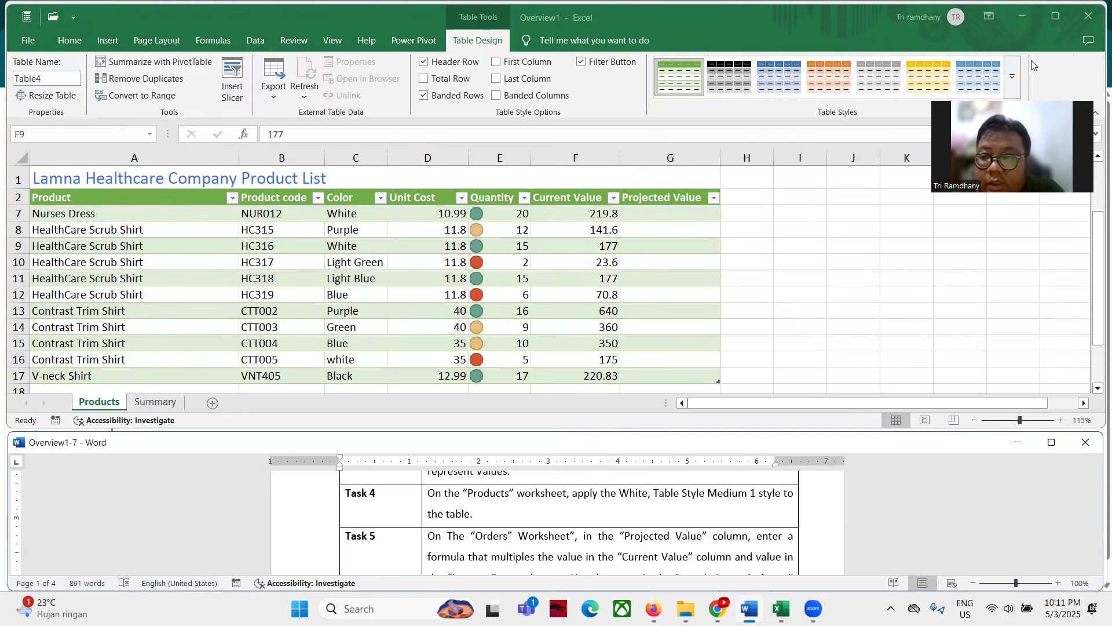
pyautogui.click(1015, 78)
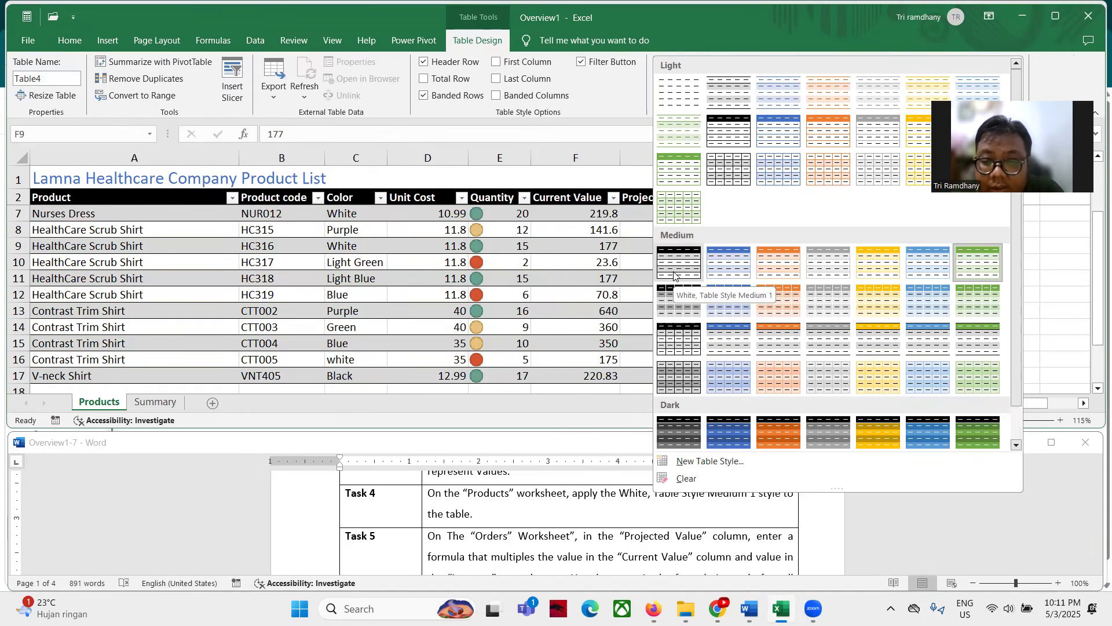
pyautogui.click(673, 271)
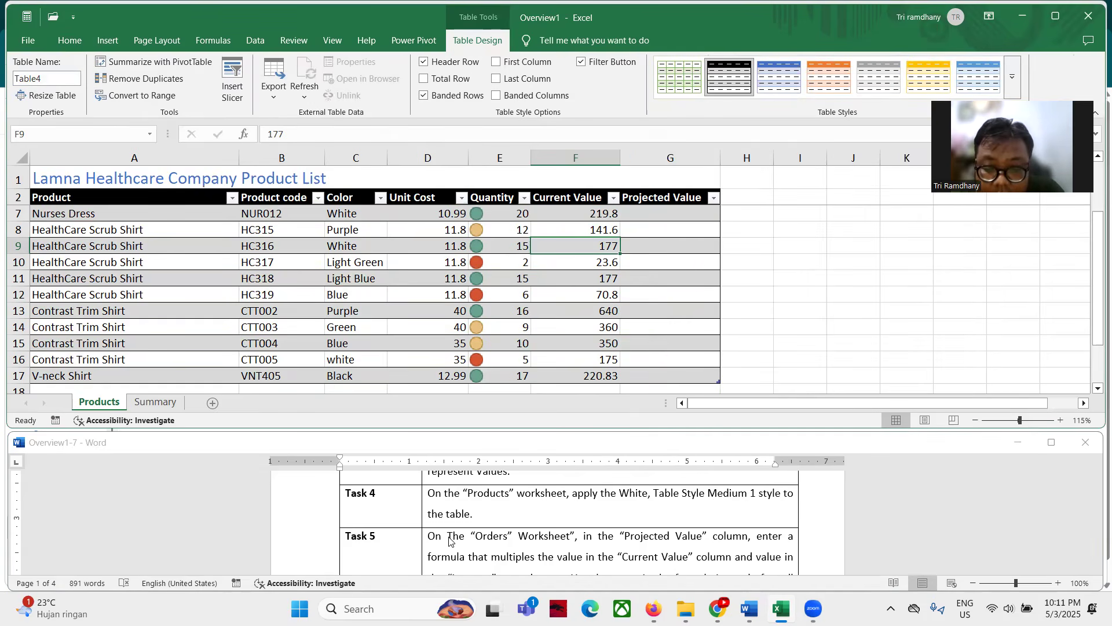
# Step: Fill the Projected Value column of the Products table with a formula multiplying Current Value by the Increase named range
pyautogui.scroll(-3, 452, 530)
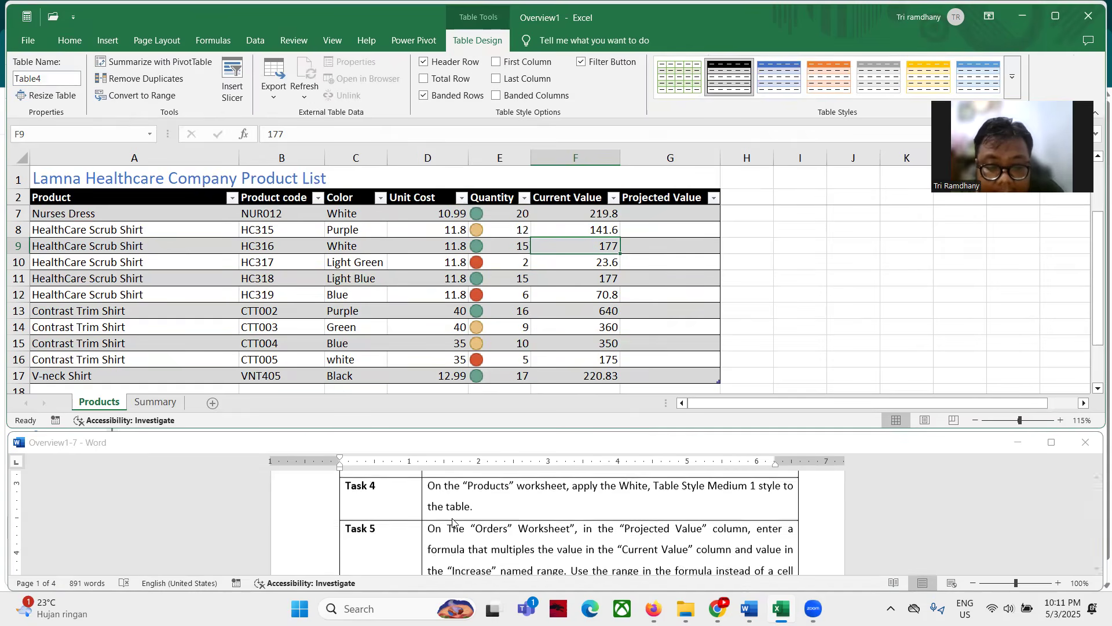
pyautogui.scroll(2, 454, 523)
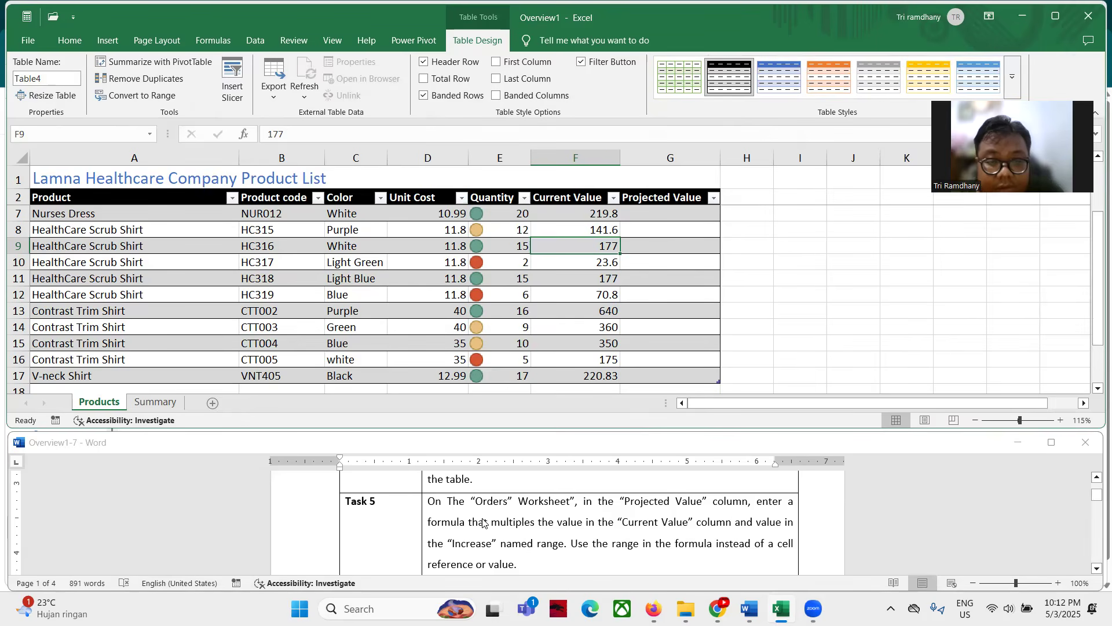
pyautogui.click(499, 508)
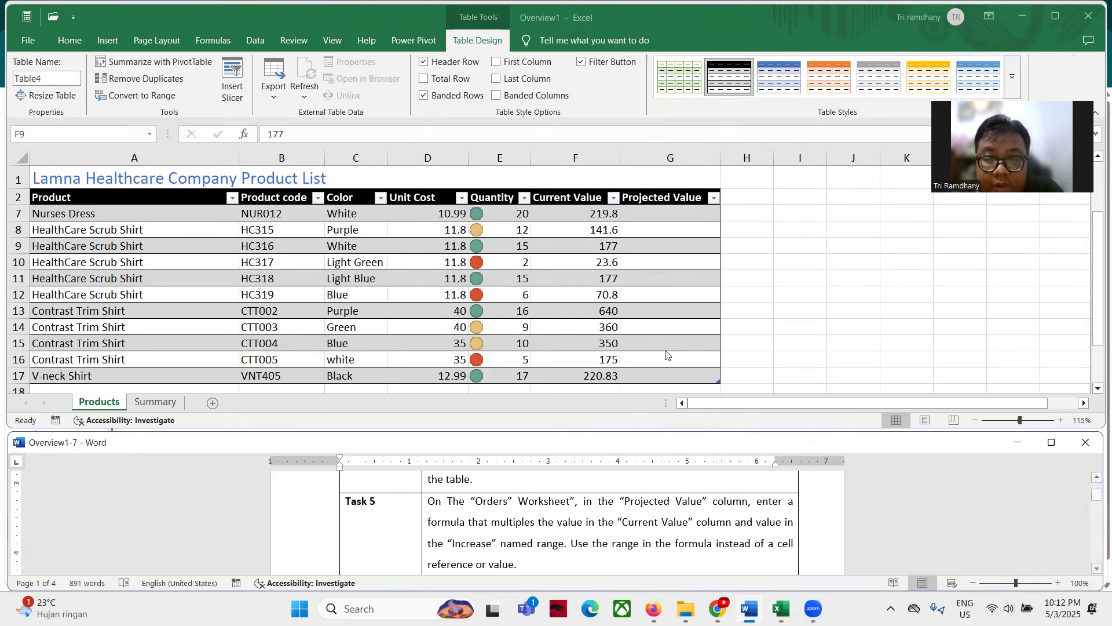
pyautogui.click(674, 211)
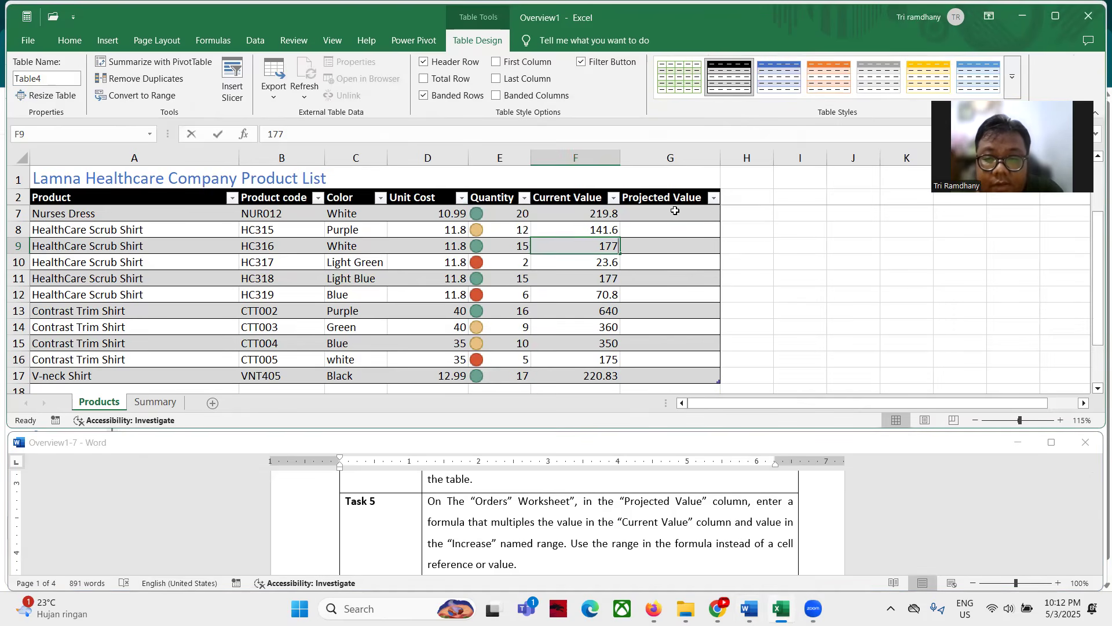
pyautogui.click(674, 211)
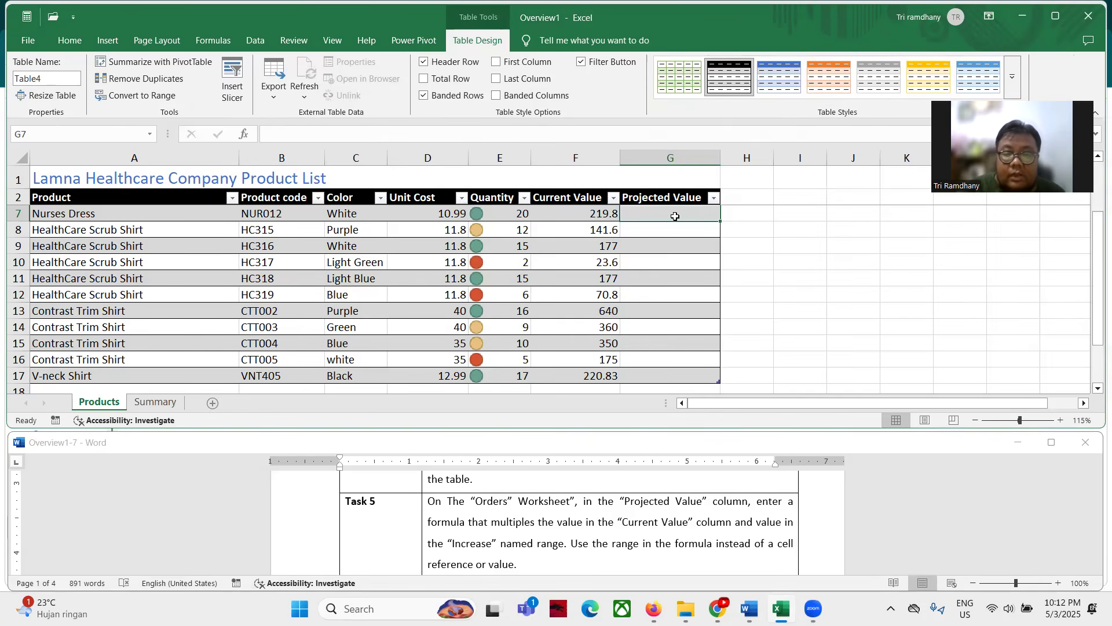
pyautogui.write('=')
pyautogui.press('Left')
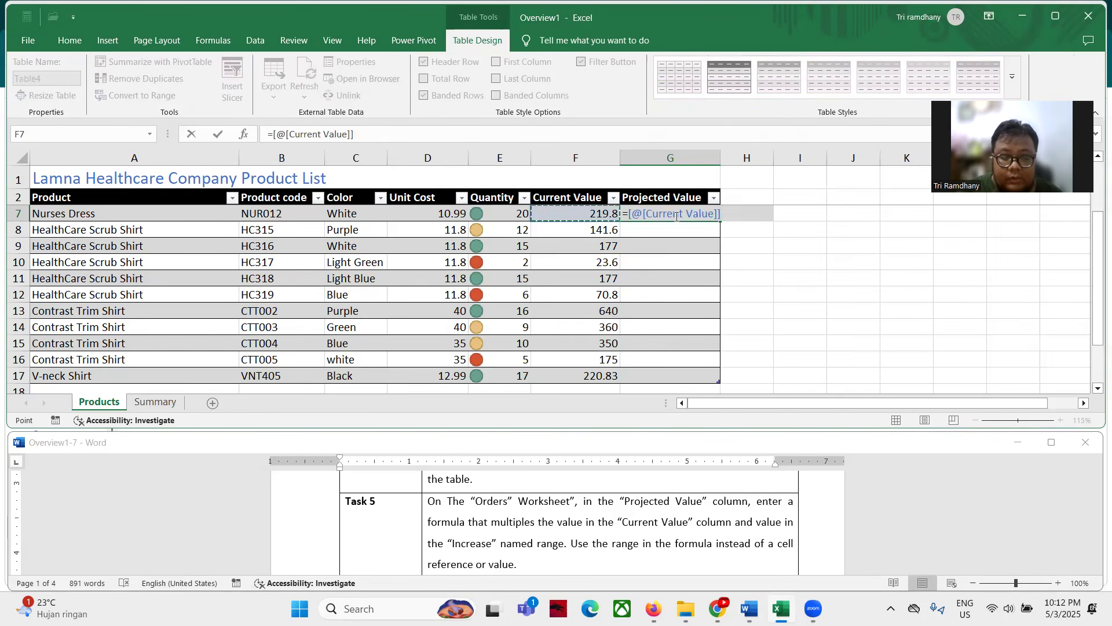
pyautogui.write('*')
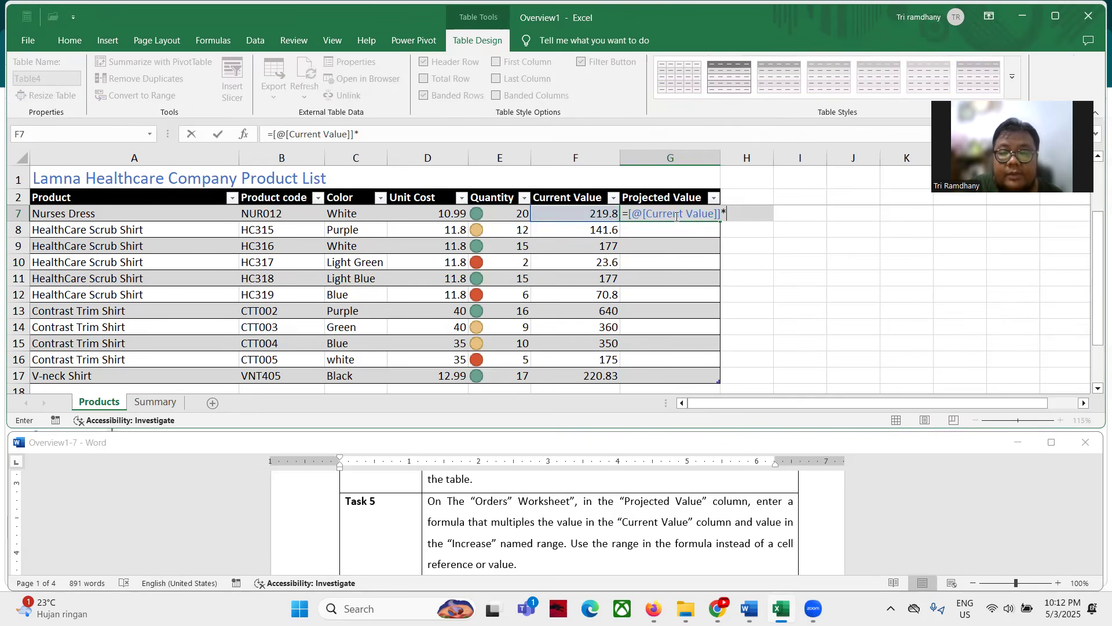
pyautogui.write('IN')
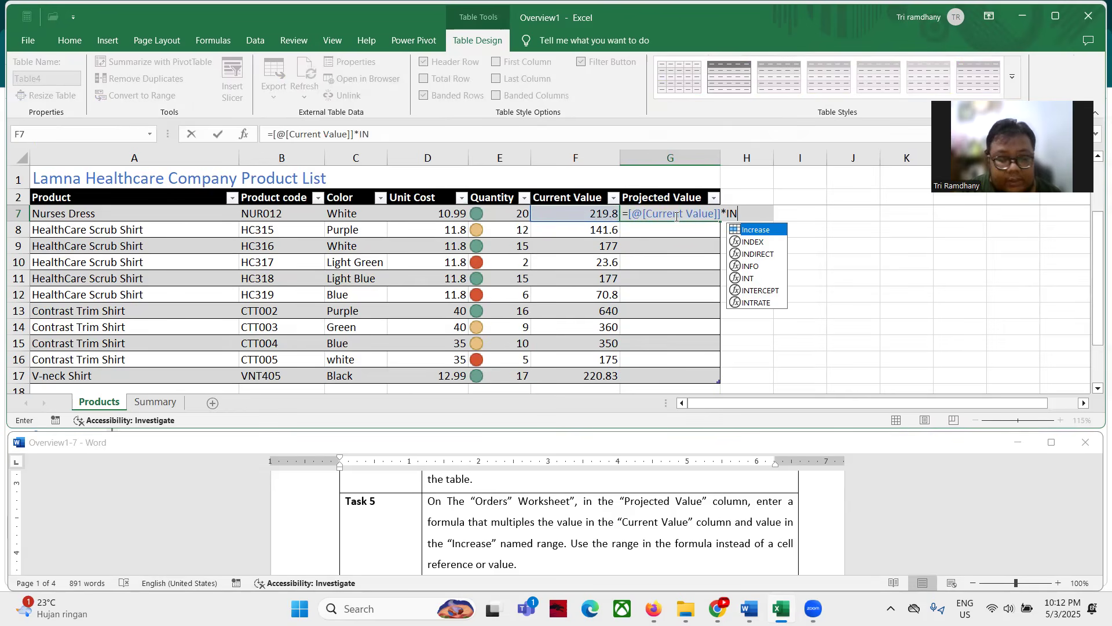
pyautogui.press('Tab')
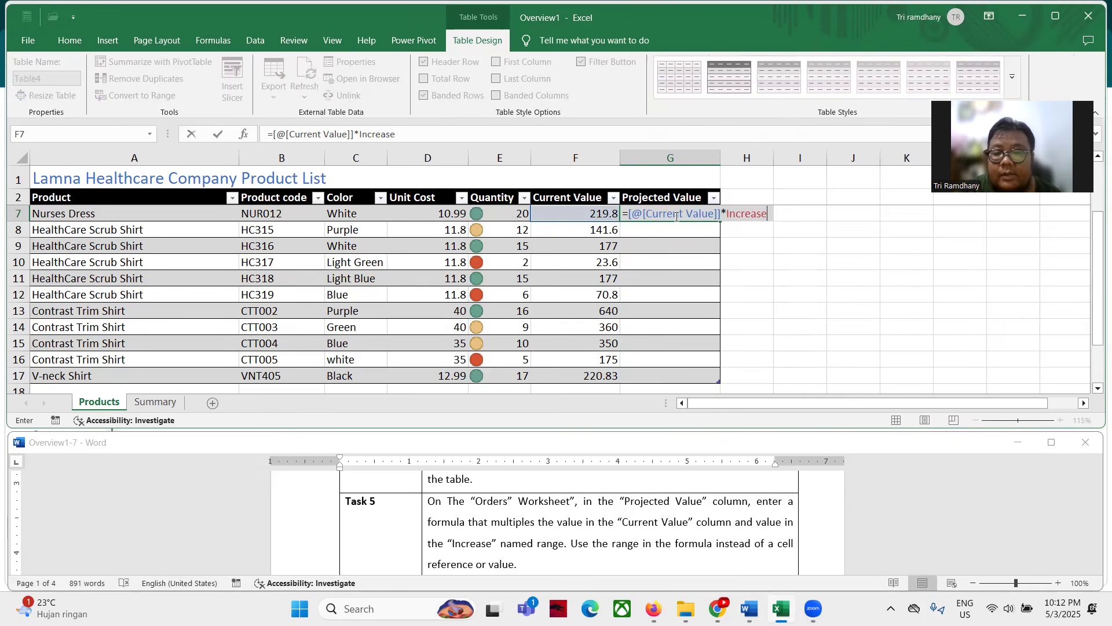
pyautogui.press('Return')
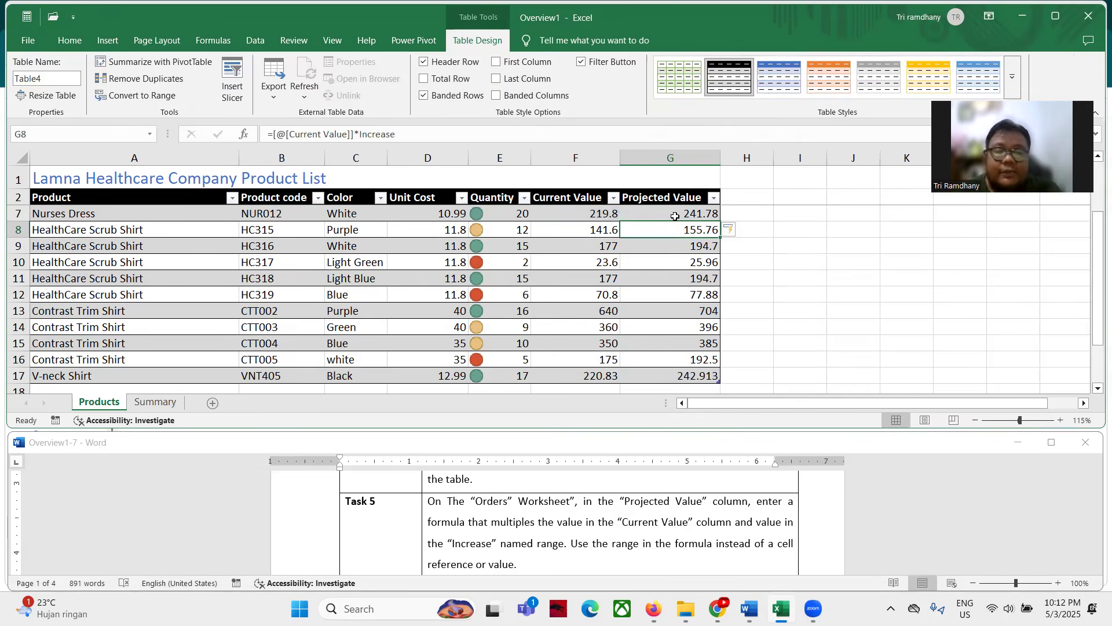
# Step: Apply the Colorful Palette 2 colors to the Quantity In Stock chart on the Summary worksheet
pyautogui.scroll(-1, 389, 526)
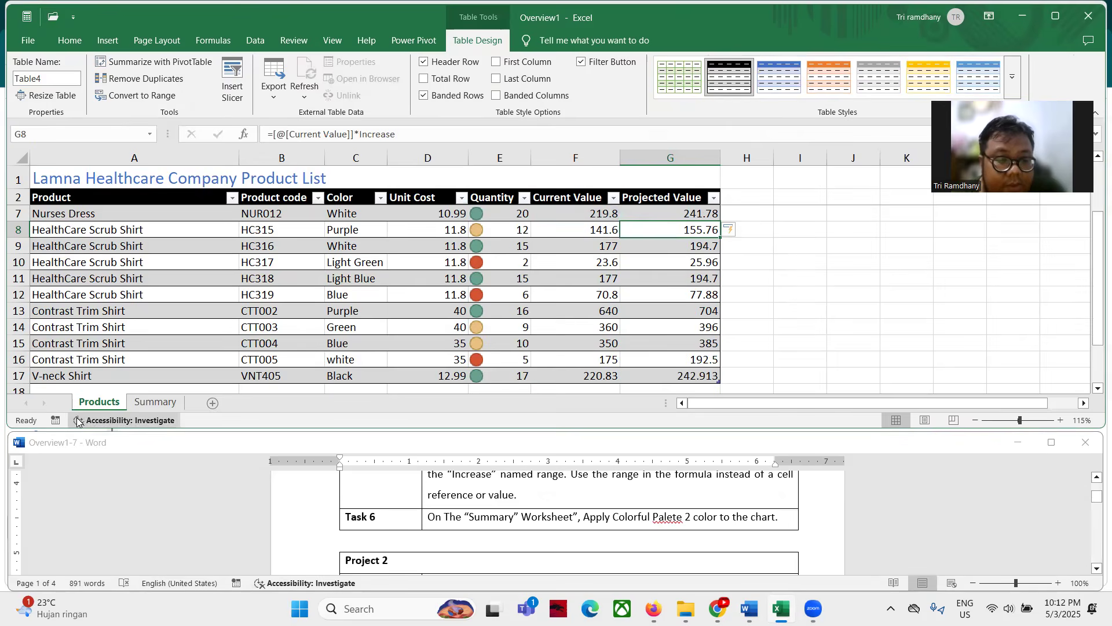
pyautogui.click(152, 402)
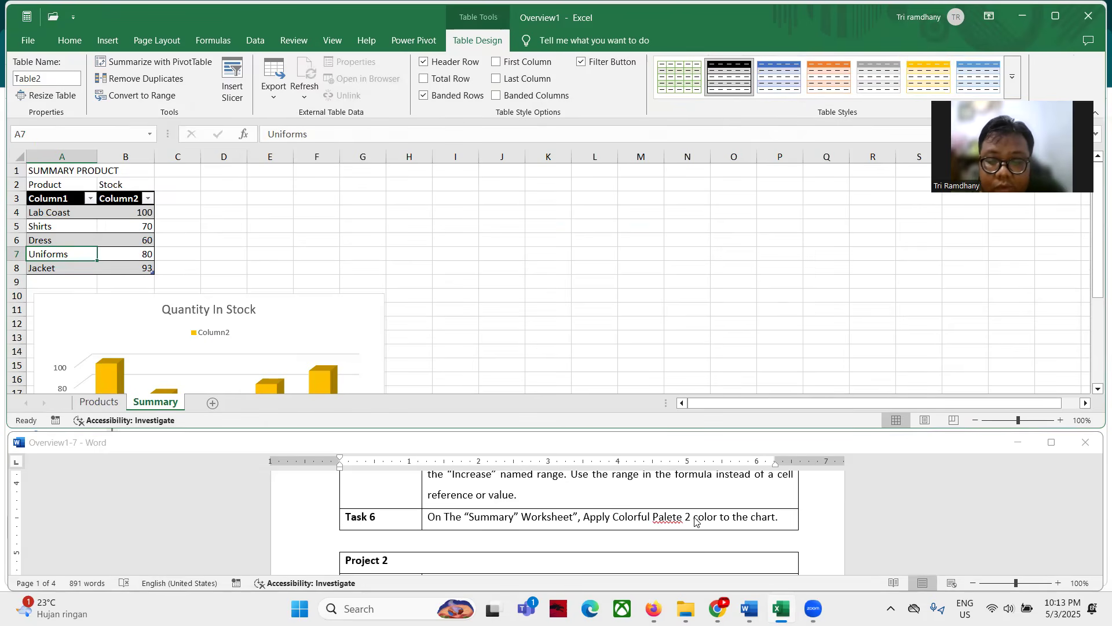
pyautogui.click(307, 318)
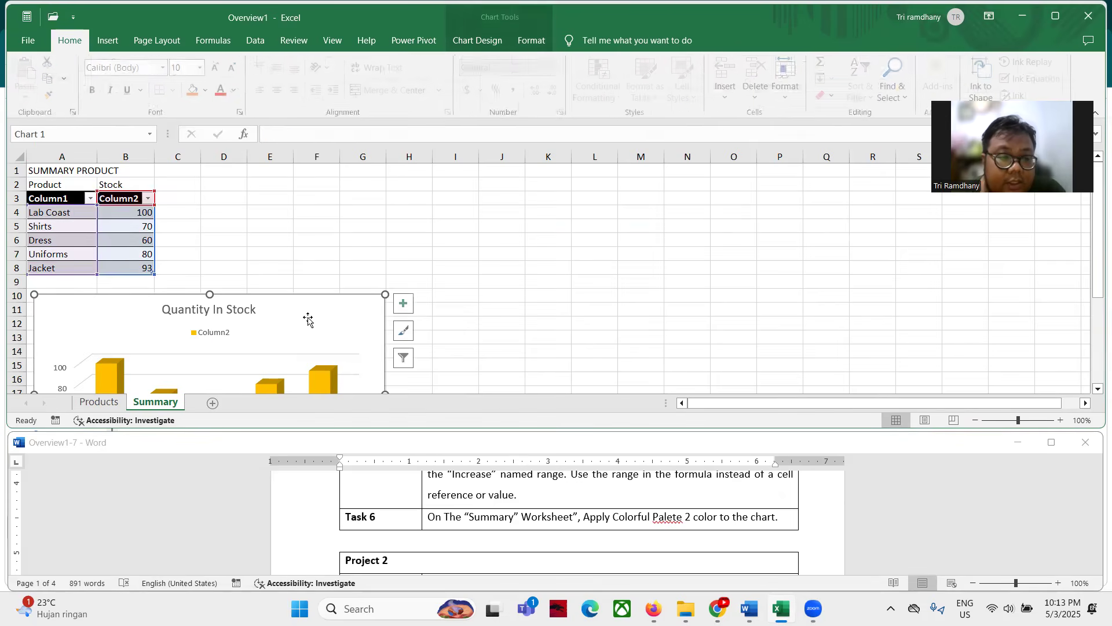
pyautogui.click(490, 42)
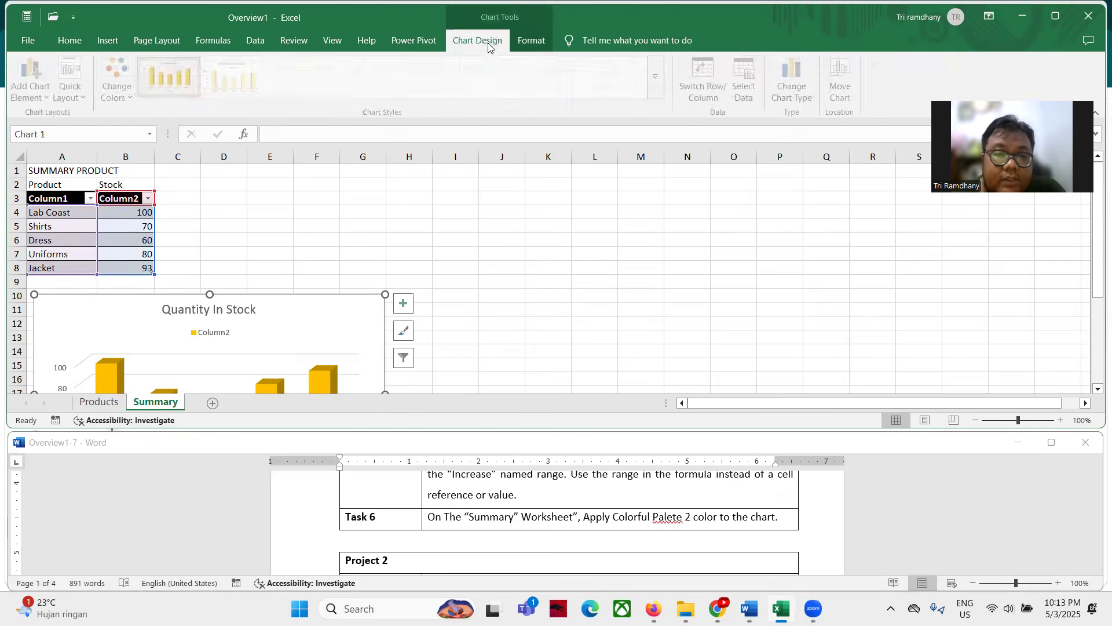
pyautogui.click(122, 92)
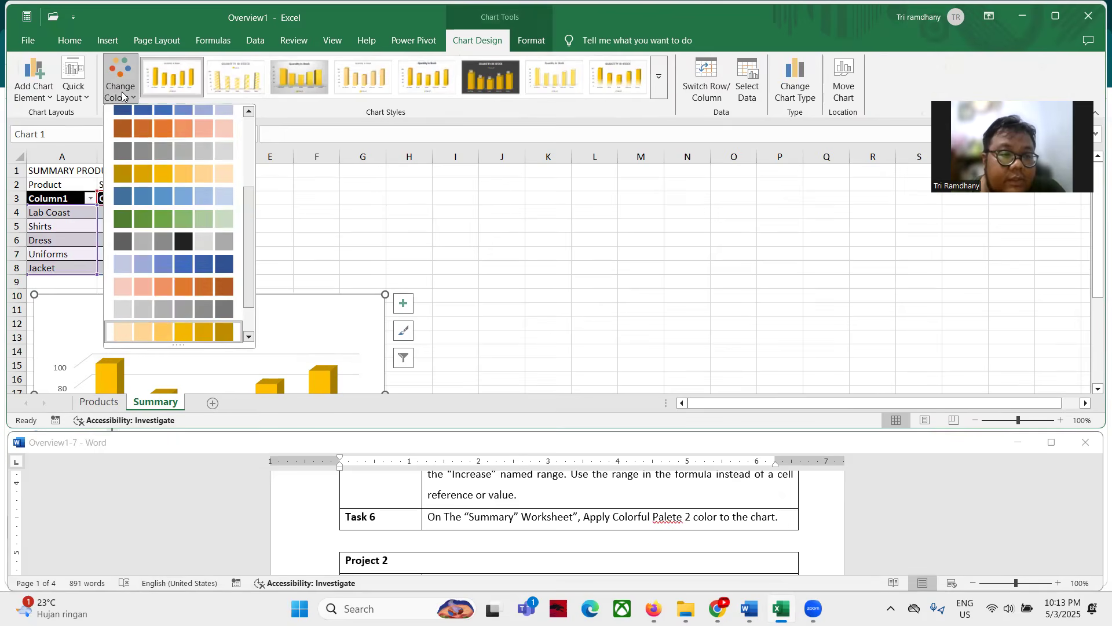
pyautogui.scroll(5, 164, 191)
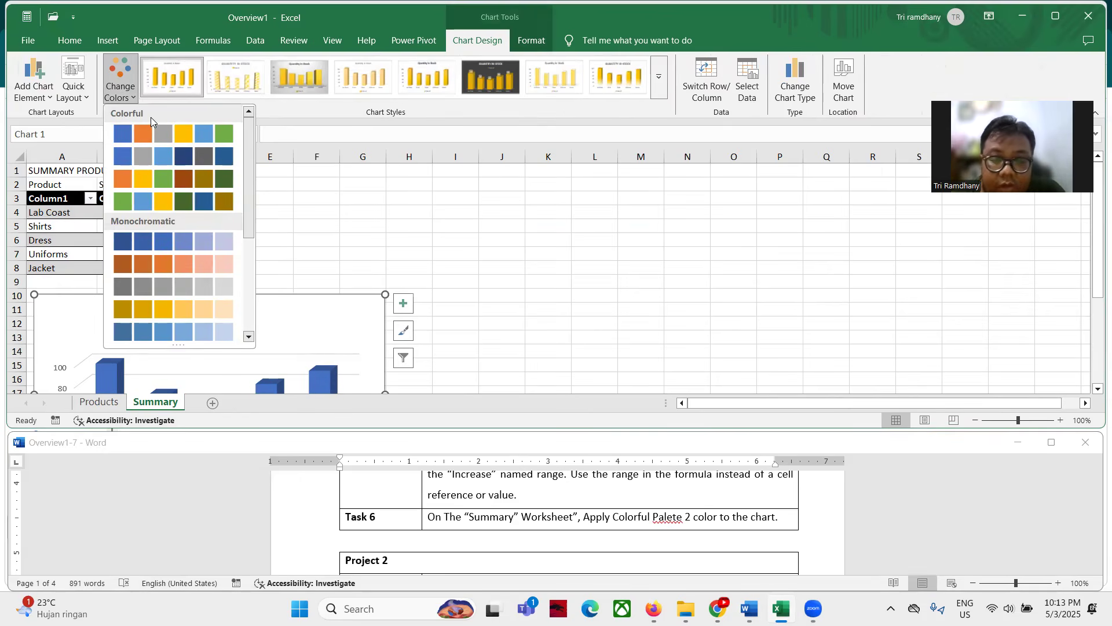
pyautogui.click(158, 159)
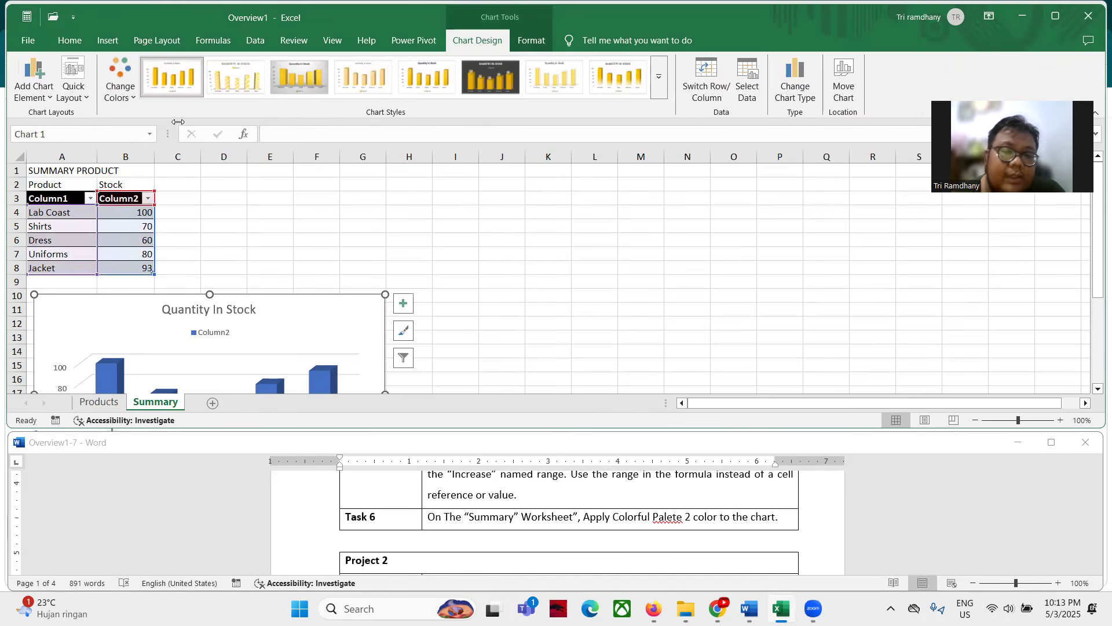
# Step: Check the end of Project 1 in the task document and close the Overview1 workbook without saving the changes
pyautogui.scroll(5, 535, 521)
pyautogui.scroll(3, 535, 521)
pyautogui.scroll(-8, 535, 521)
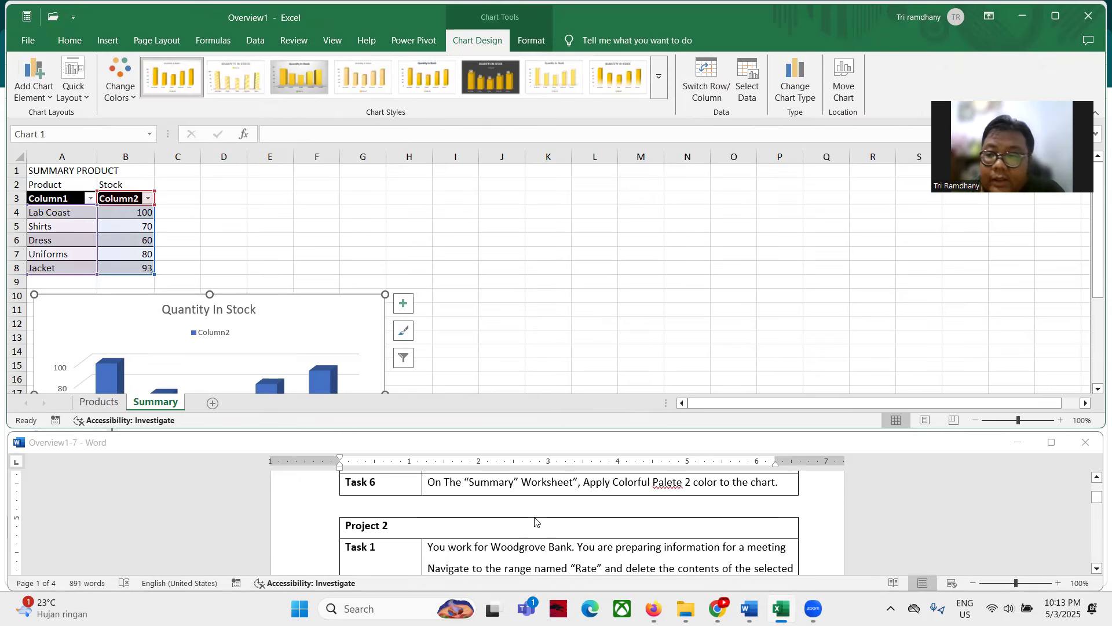
pyautogui.click(1088, 18)
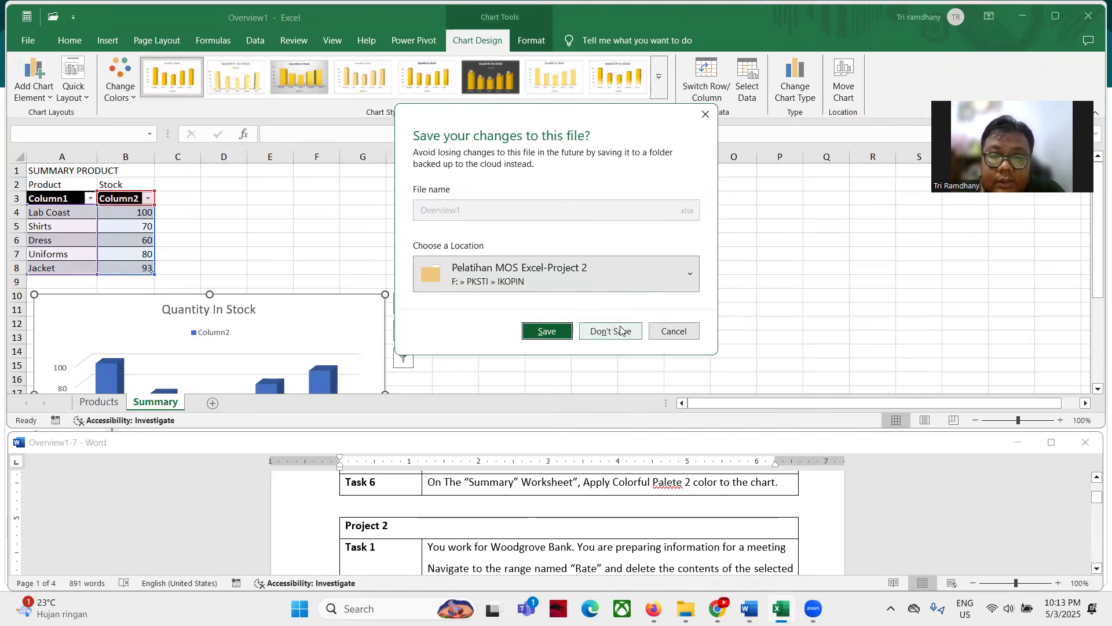
pyautogui.click(619, 329)
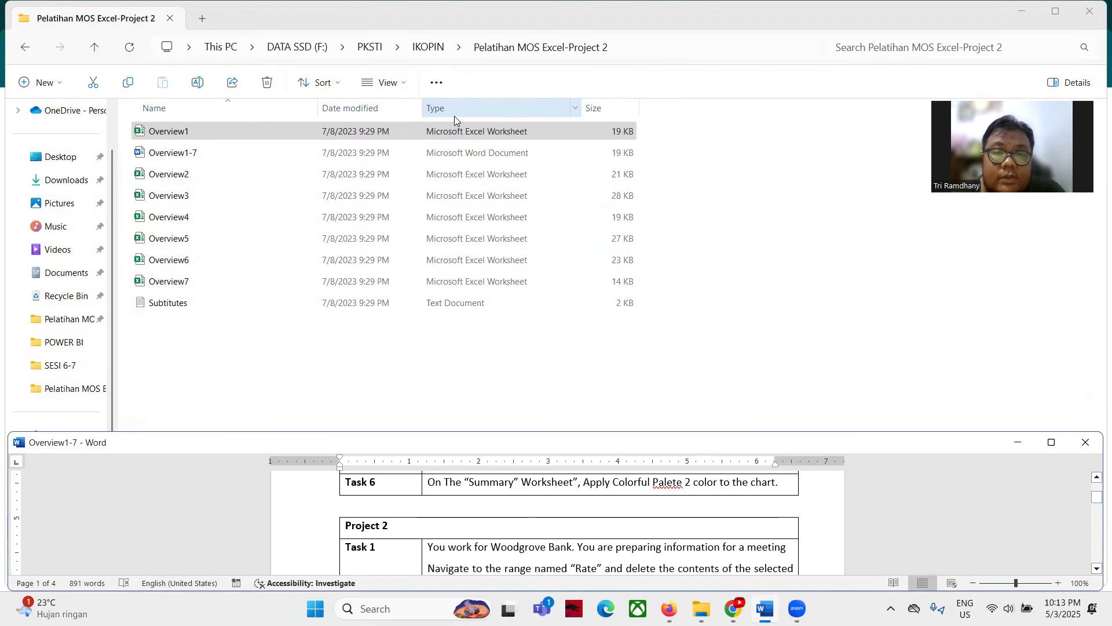
# Step: Open the Overview2 workbook and bring the task document back into view at Project 2, Task 1
pyautogui.doubleClick(197, 175)
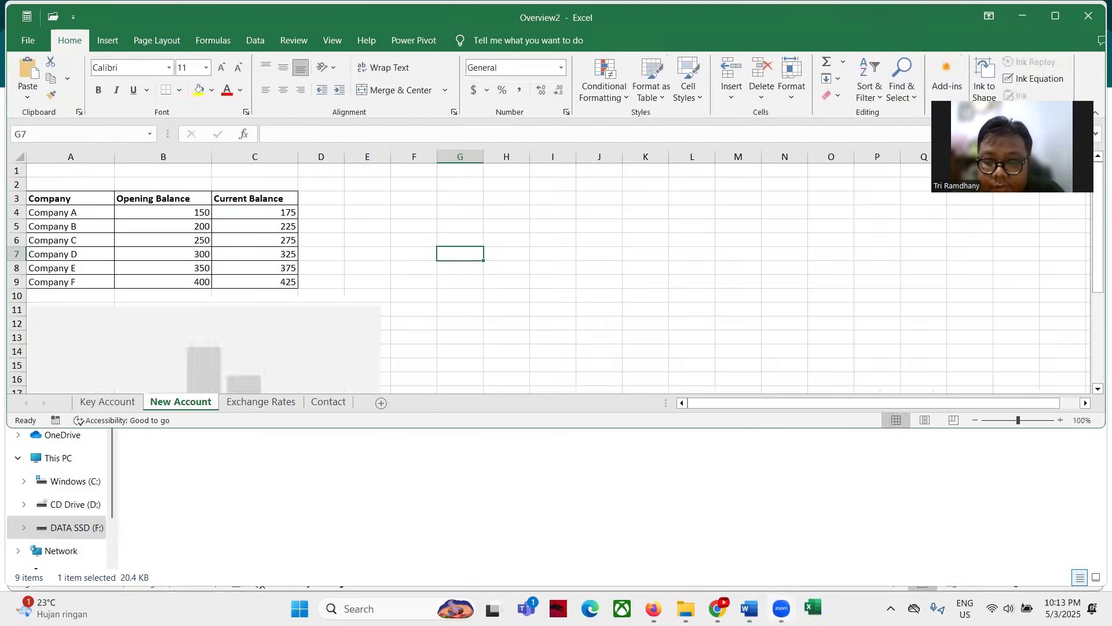
pyautogui.click(749, 609)
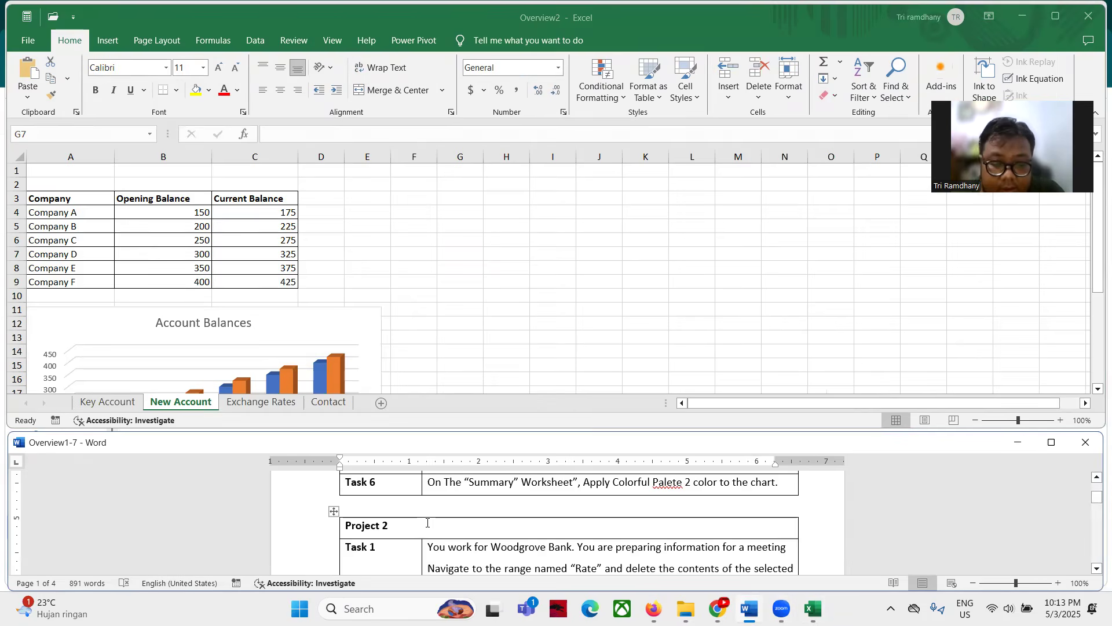
pyautogui.scroll(-1, 425, 524)
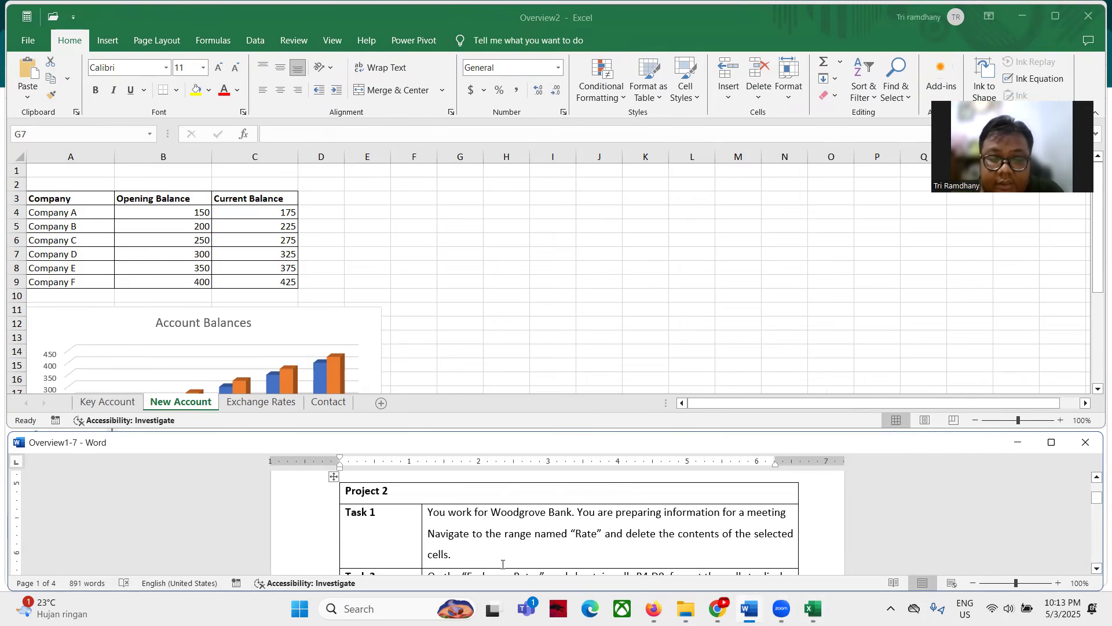
# Step: Go to the range named Rate in the Overview2 workbook and delete the contents of its cells
pyautogui.click(150, 135)
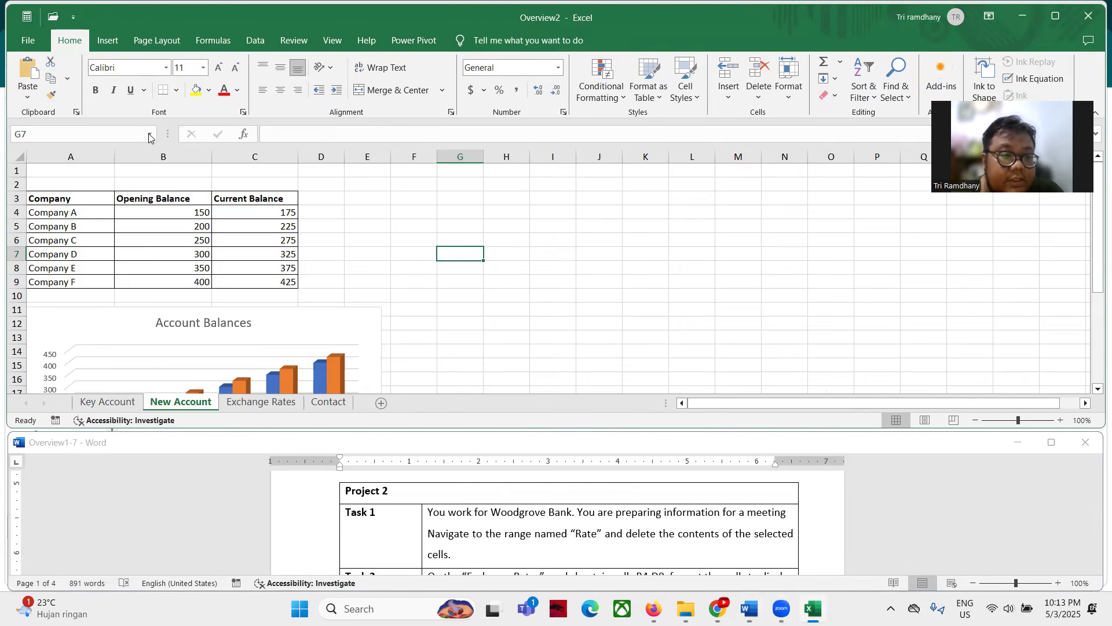
pyautogui.click(149, 136)
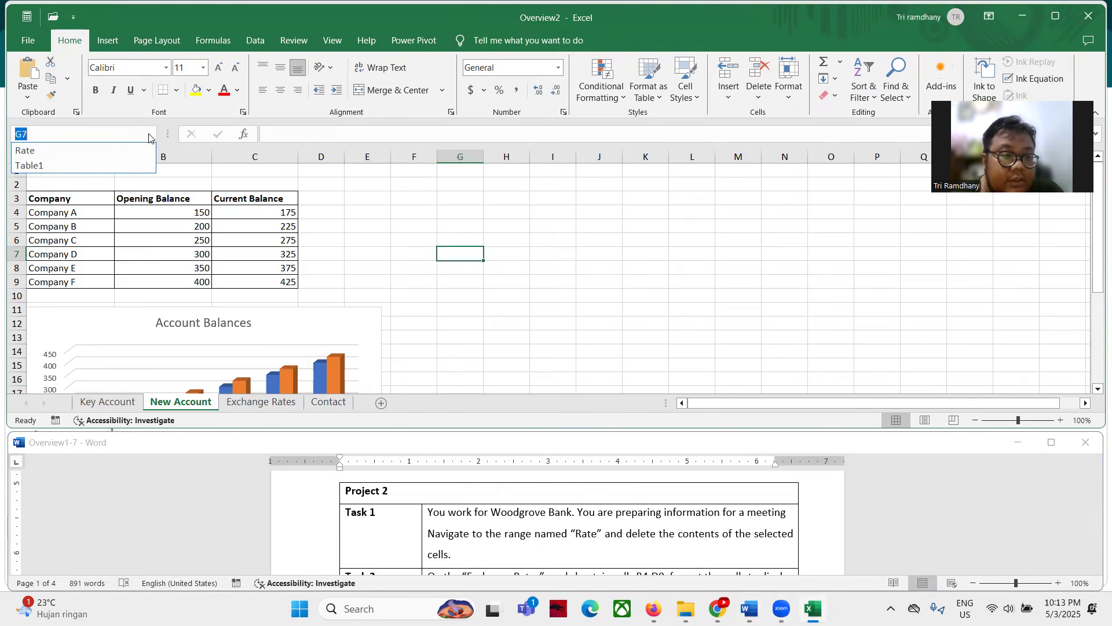
pyautogui.click(50, 149)
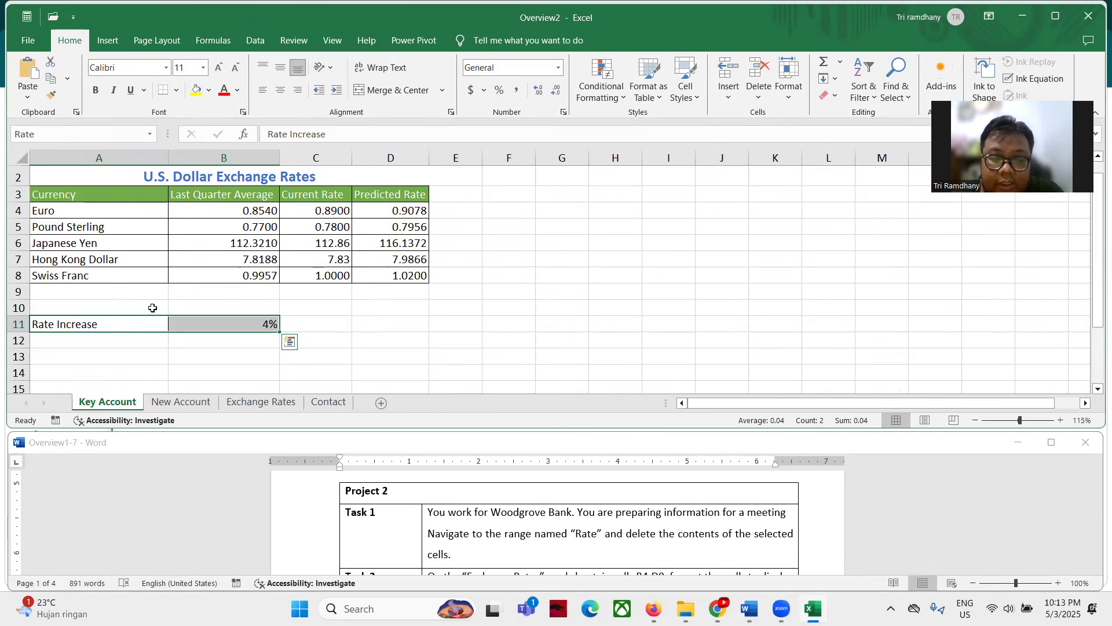
pyautogui.press('Delete')
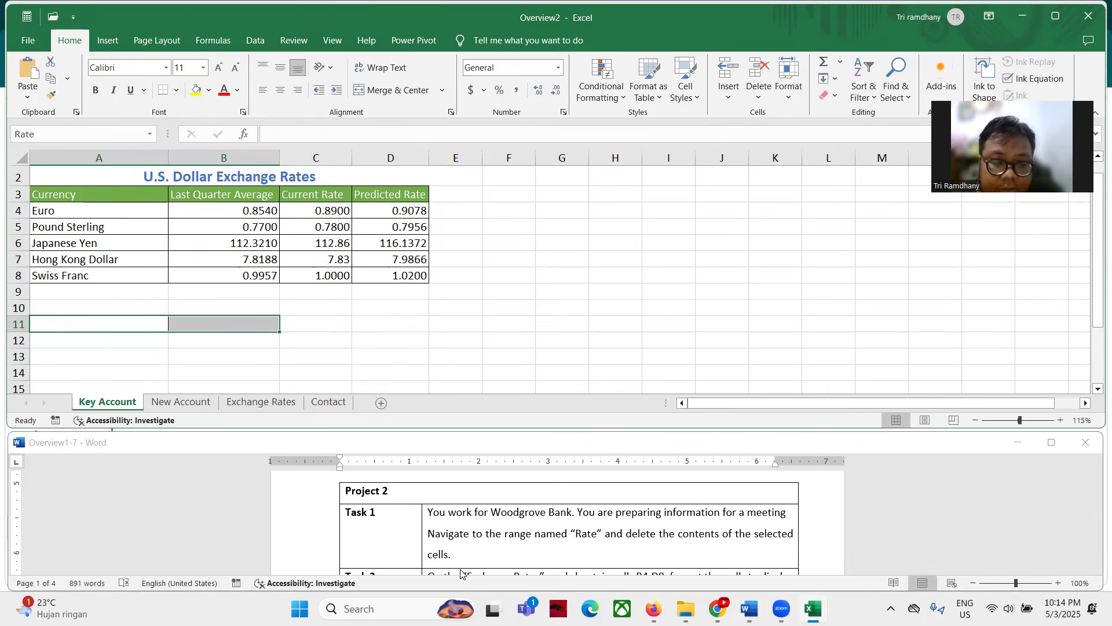
# Step: Format cells B4:D8 on the Exchange Rates worksheet as Number with 2 decimal places
pyautogui.scroll(-2, 461, 574)
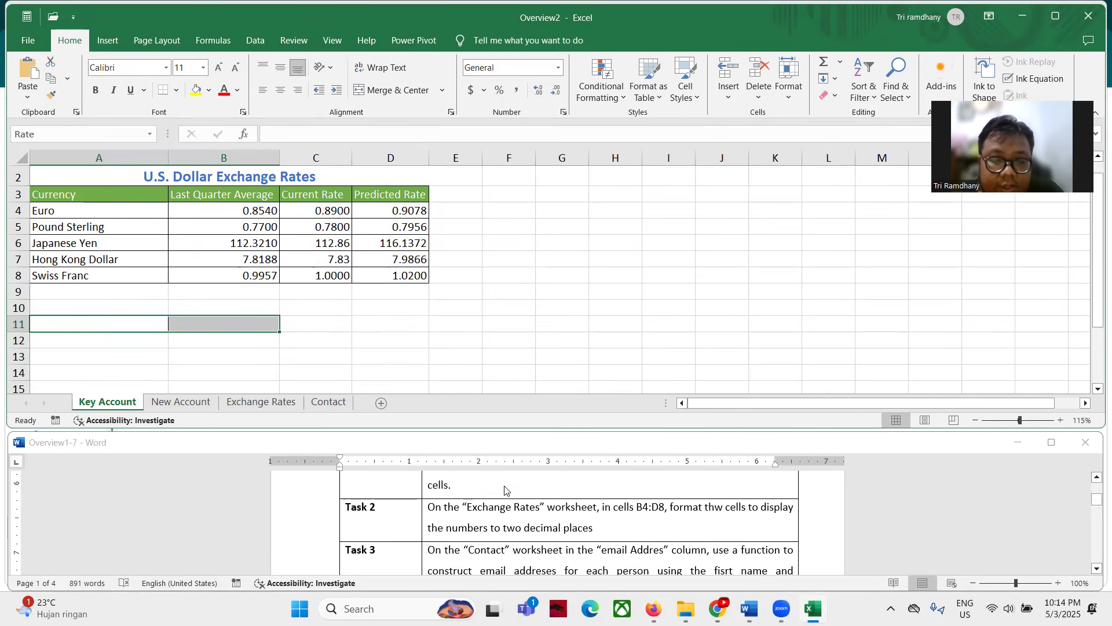
pyautogui.click(238, 402)
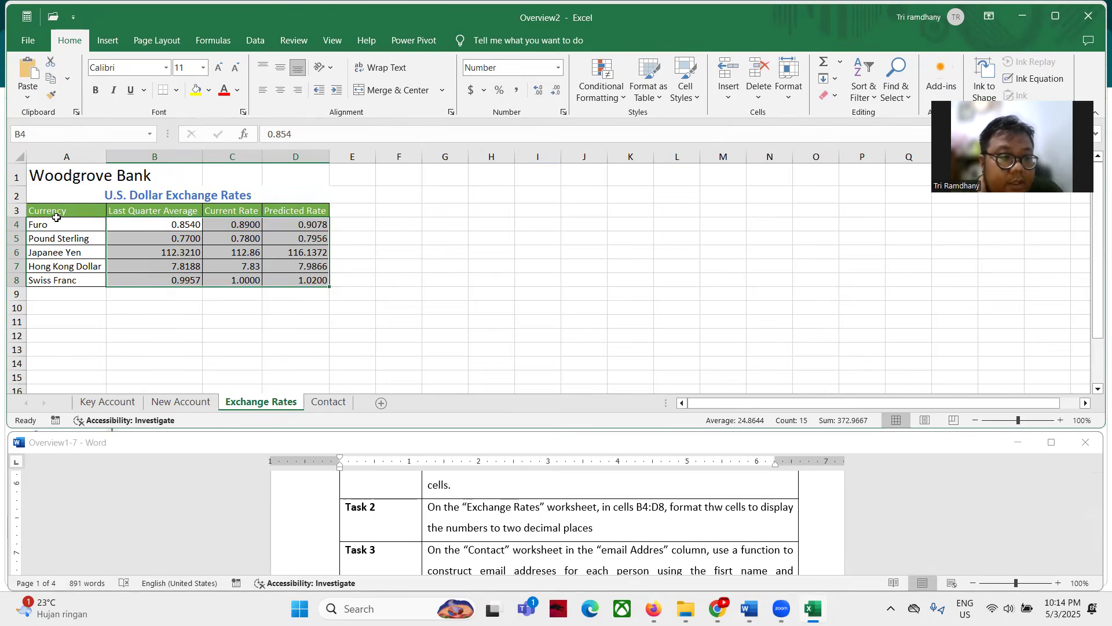
pyautogui.click(44, 135)
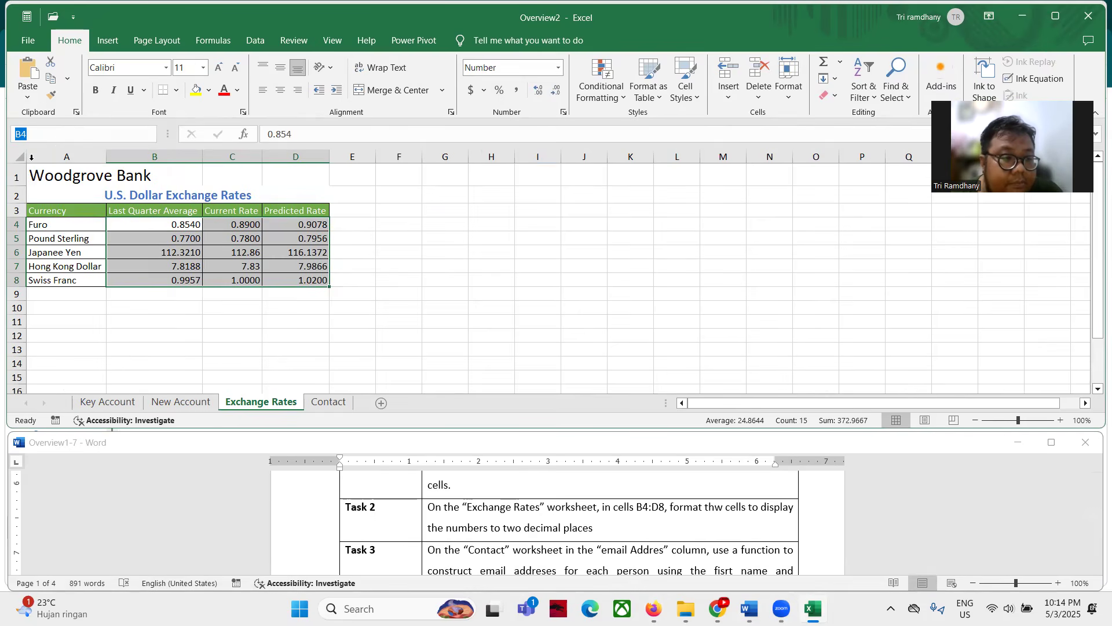
pyautogui.write('B')
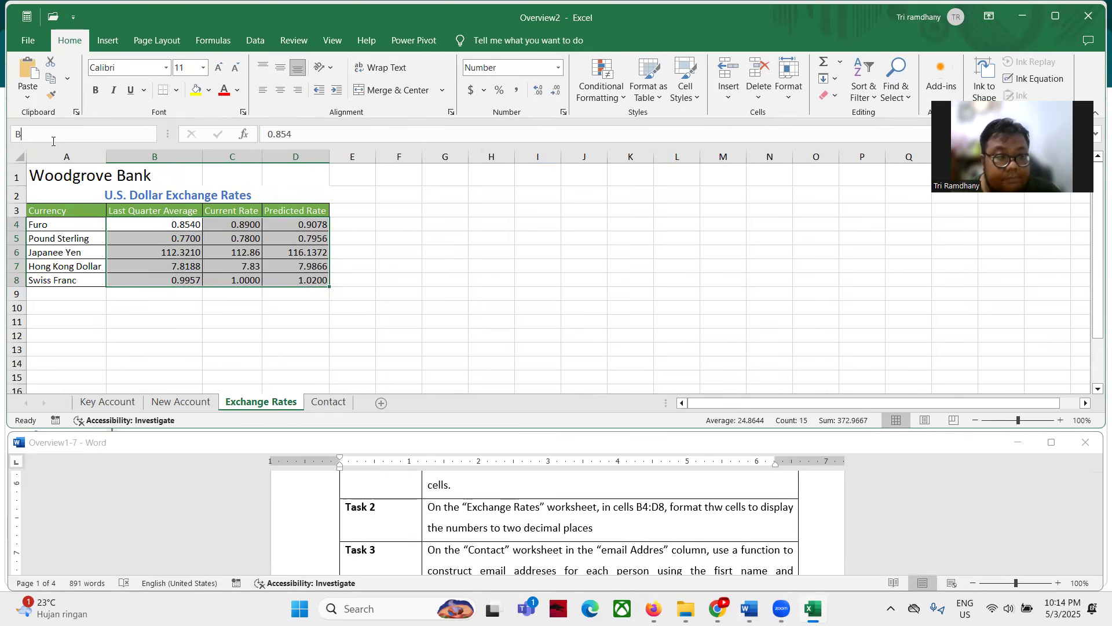
pyautogui.write('4')
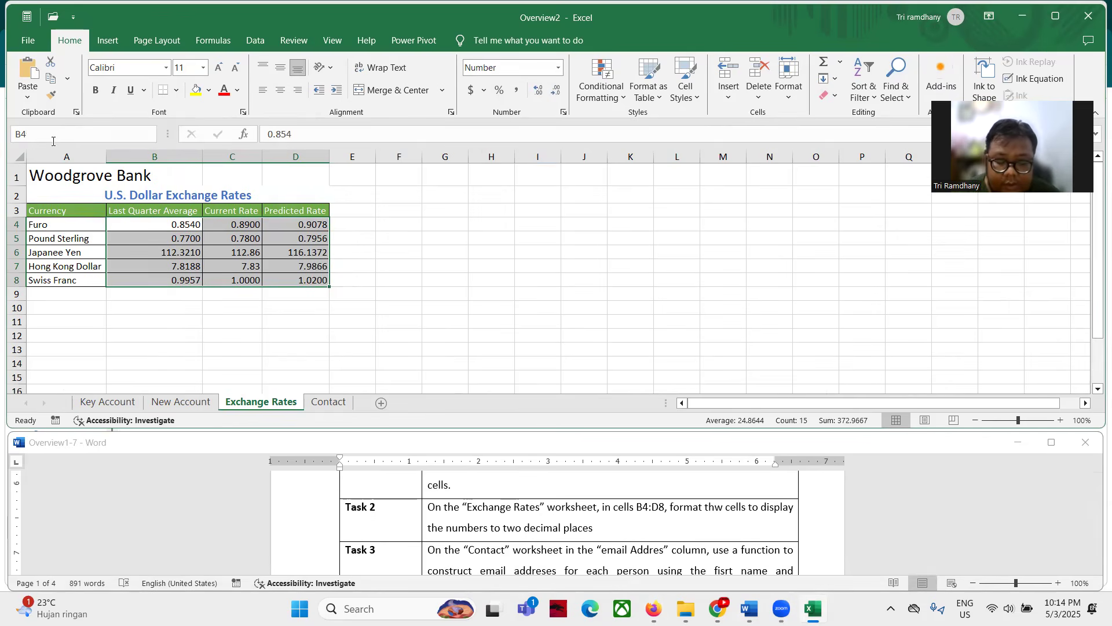
pyautogui.write(':D8')
pyautogui.press('Return')
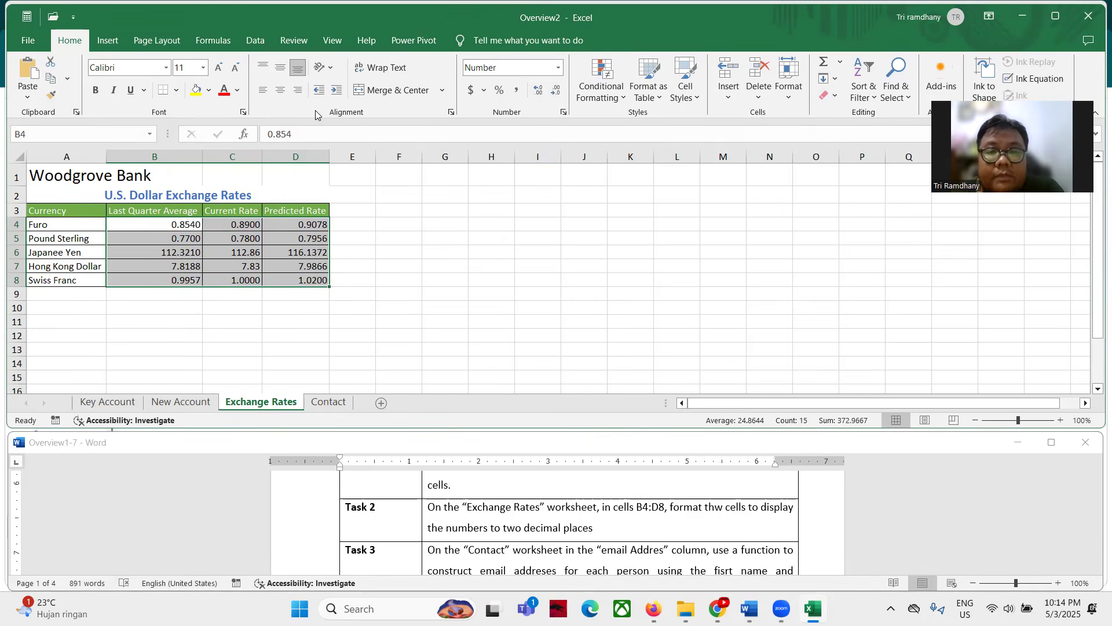
pyautogui.click(562, 114)
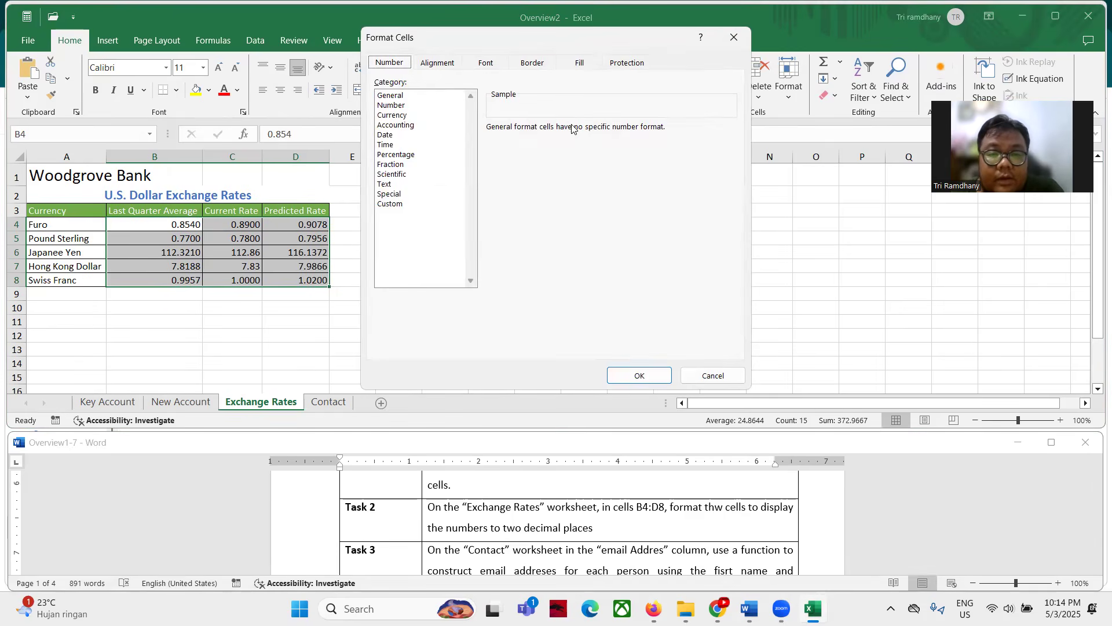
pyautogui.click(397, 104)
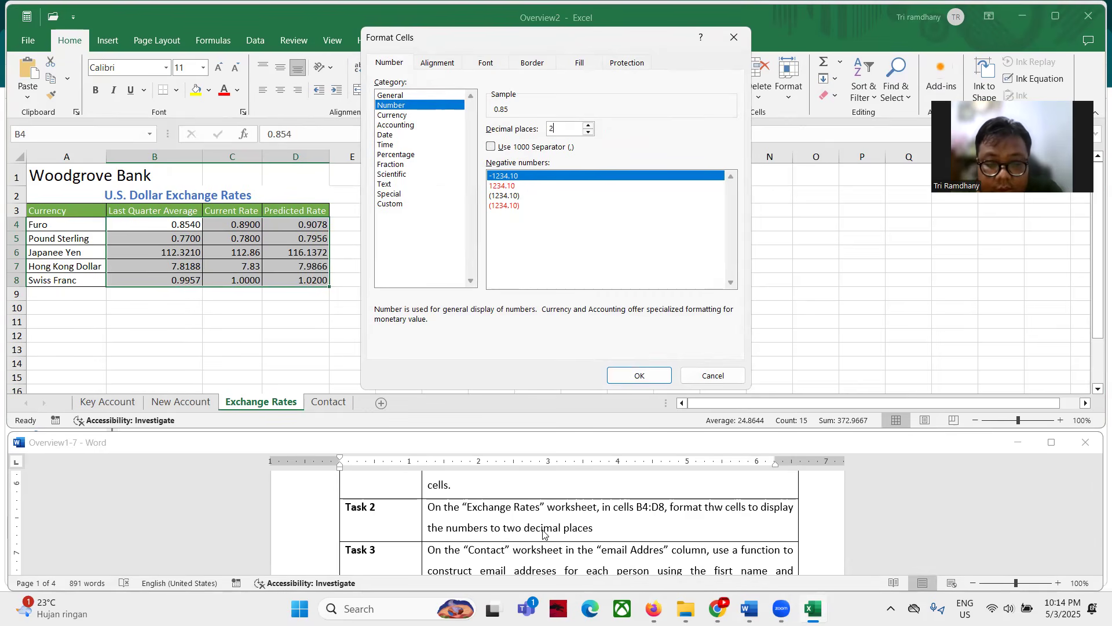
pyautogui.click(631, 372)
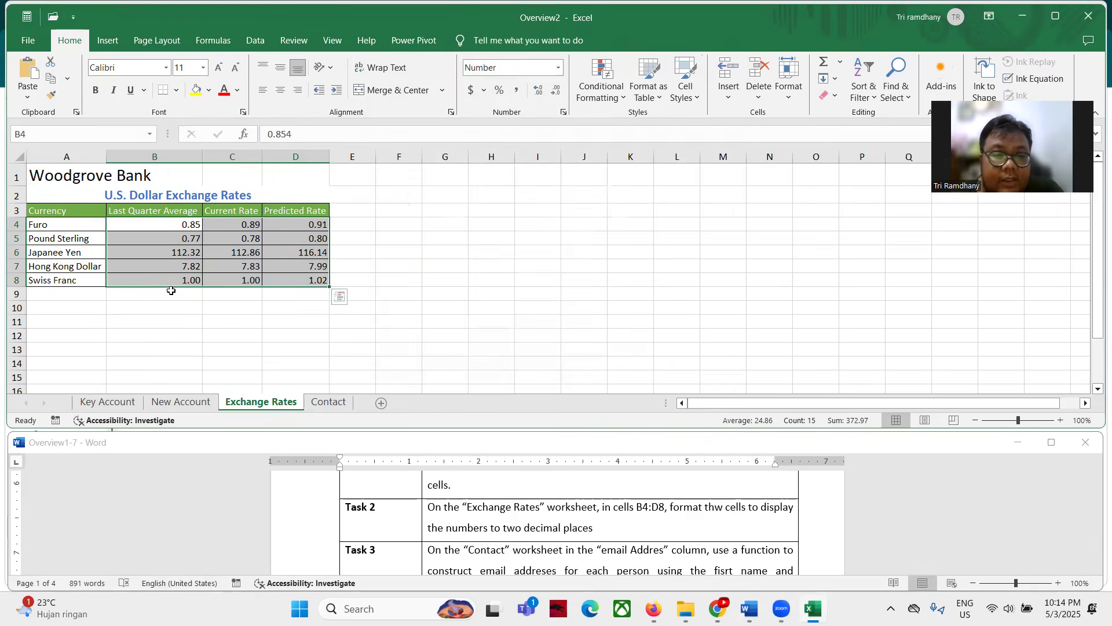
# Step: Begin a CONCAT formula in cell C5 of the Contact worksheet, joining the row's First Name with a quoted text starting with "@"
pyautogui.scroll(-2, 532, 540)
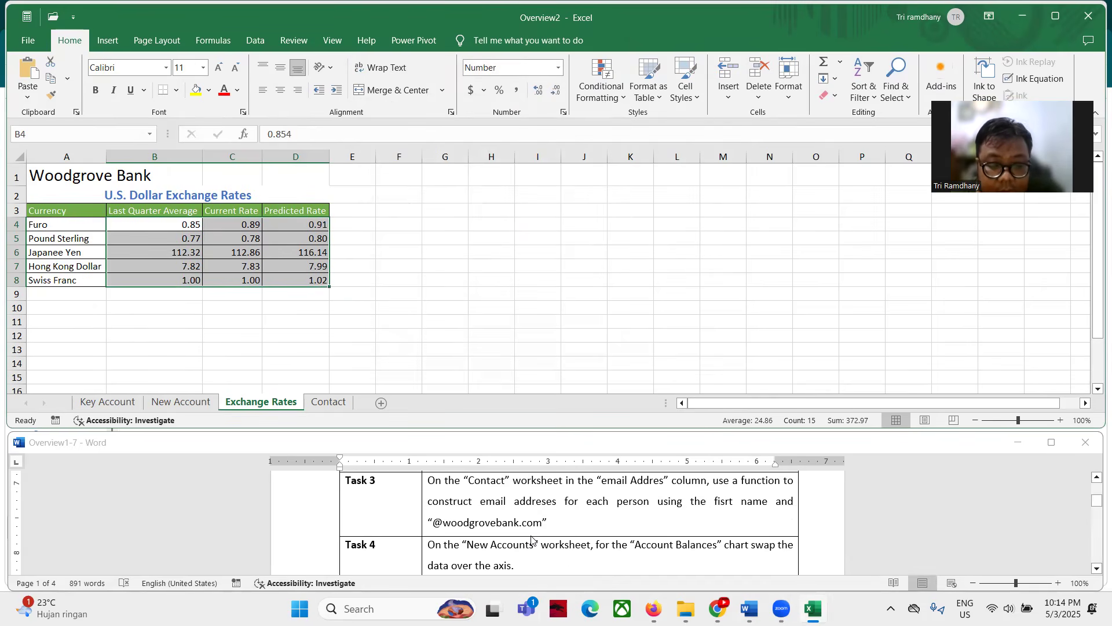
pyautogui.scroll(1, 532, 540)
pyautogui.scroll(-1, 532, 539)
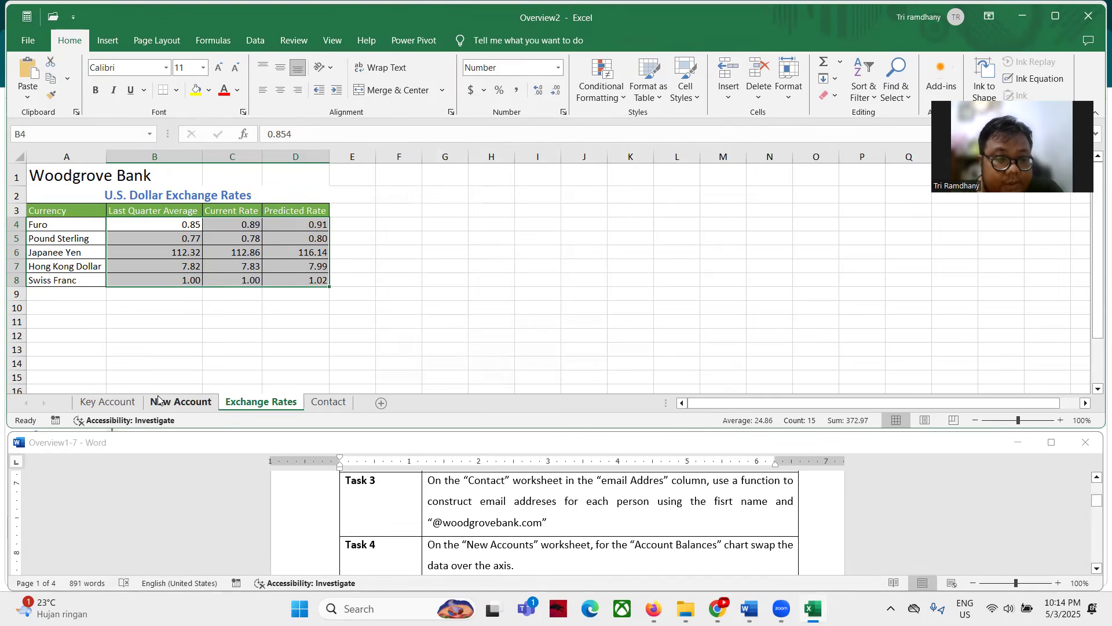
pyautogui.click(327, 403)
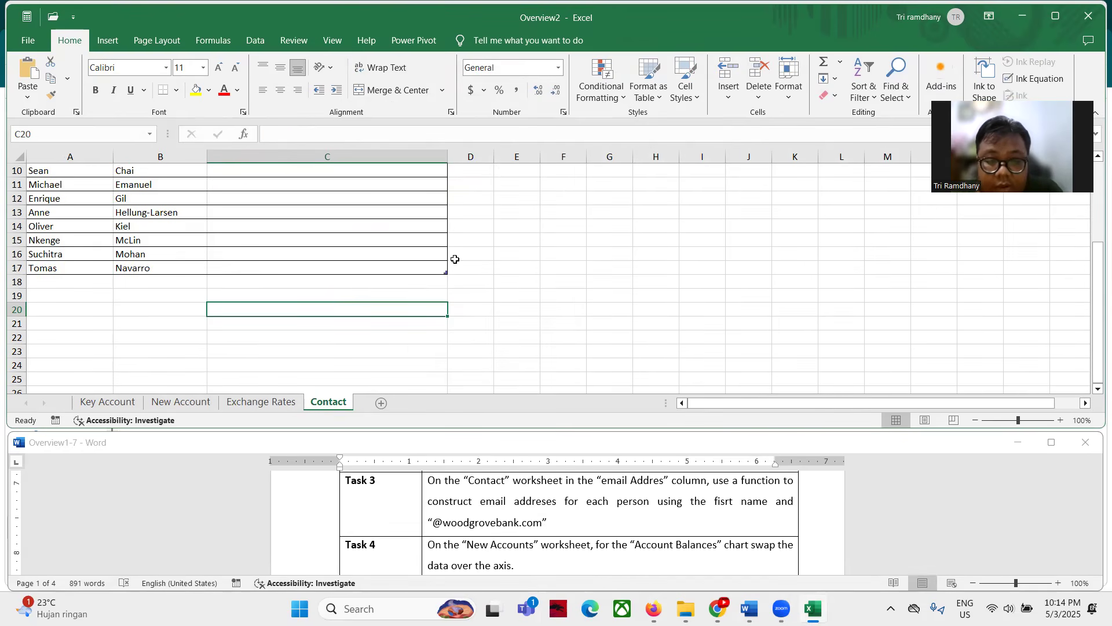
pyautogui.scroll(3, 455, 259)
pyautogui.click(280, 236)
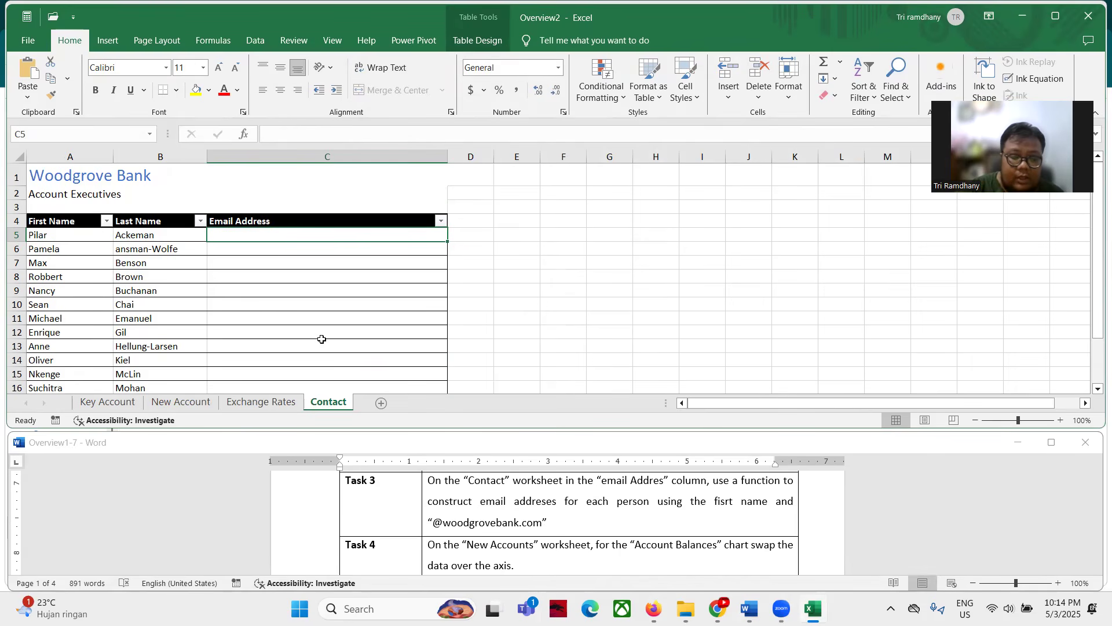
pyautogui.write('=CONCAT(')
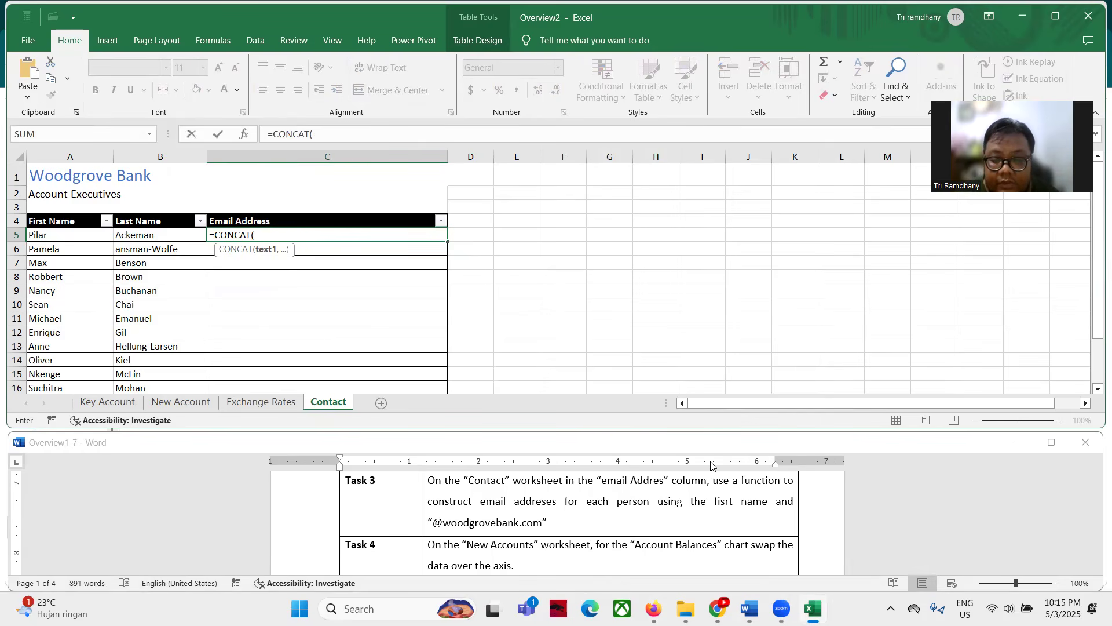
pyautogui.press('Left')
pyautogui.press('Left')
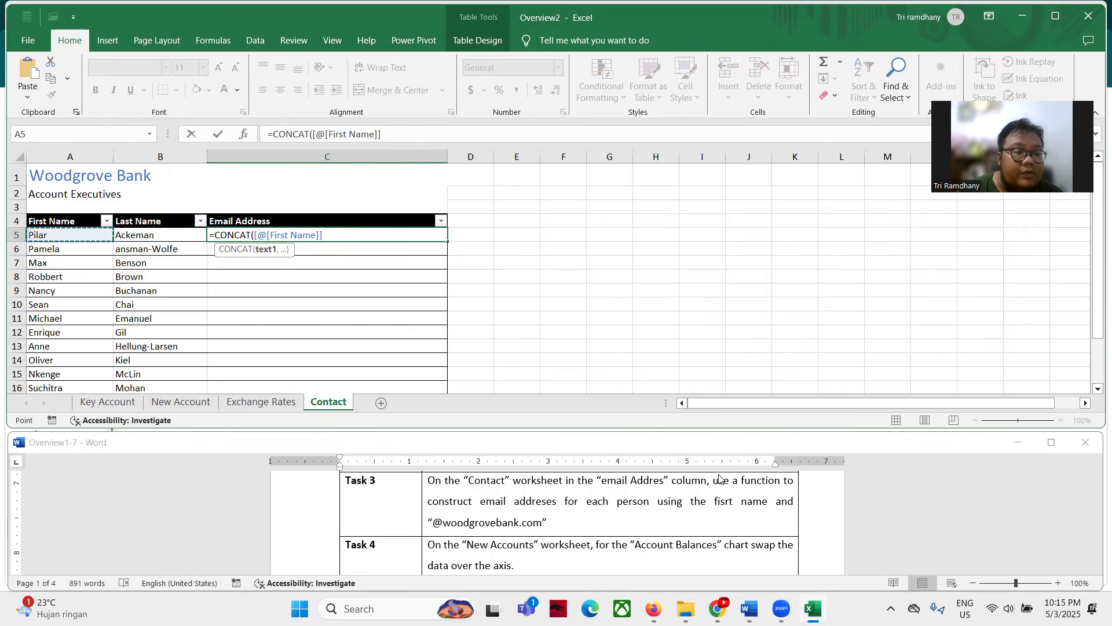
pyautogui.write(',')
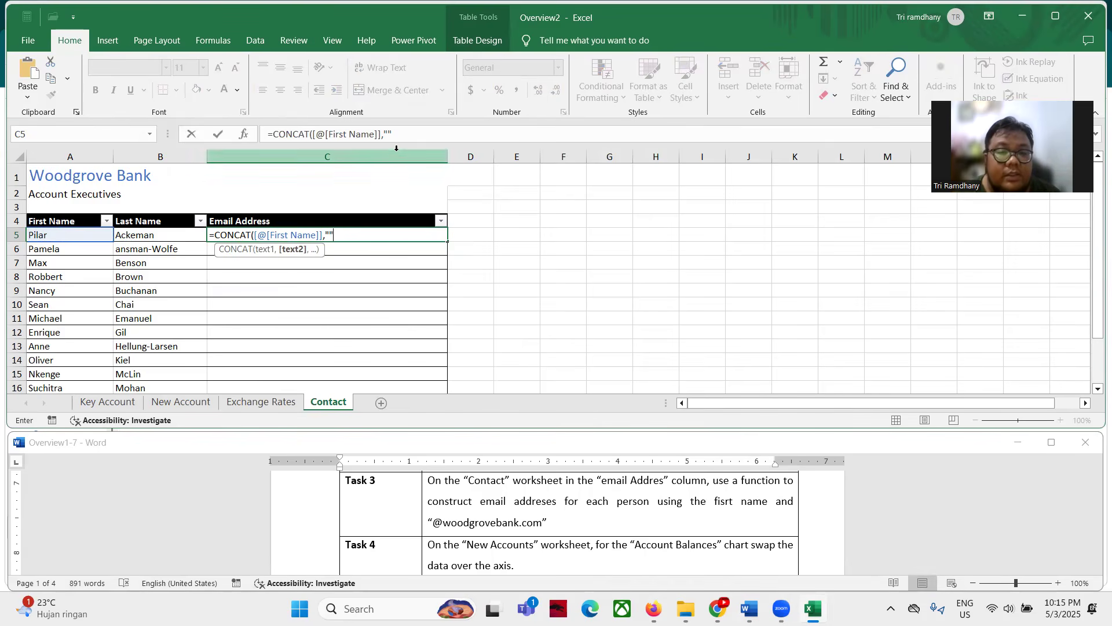
pyautogui.click(390, 135)
pyautogui.write('@')
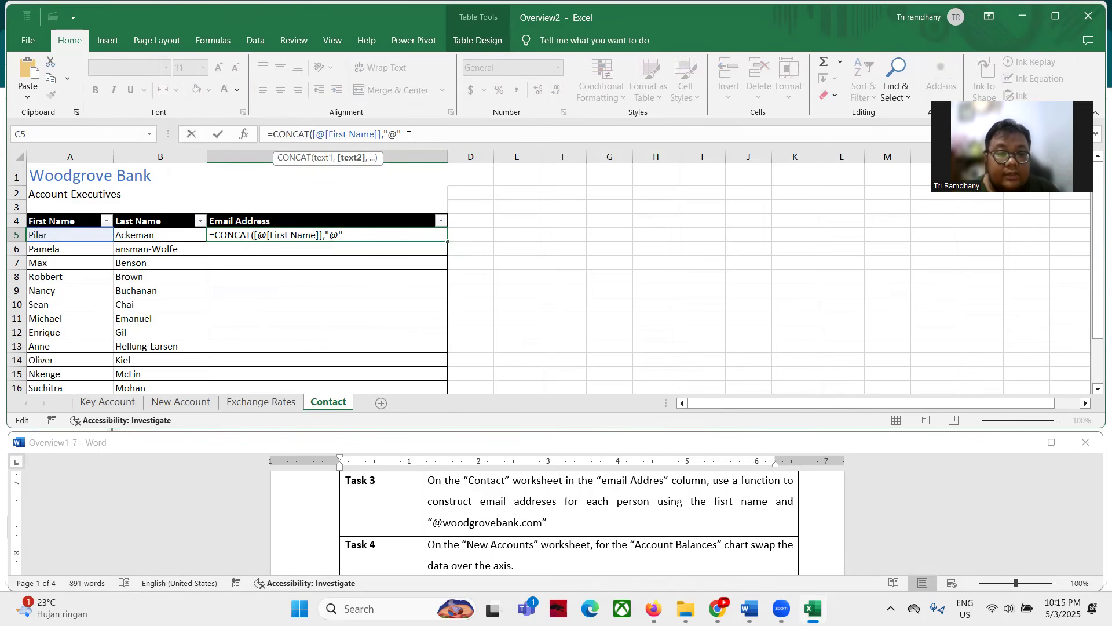
pyautogui.write('WOOD')
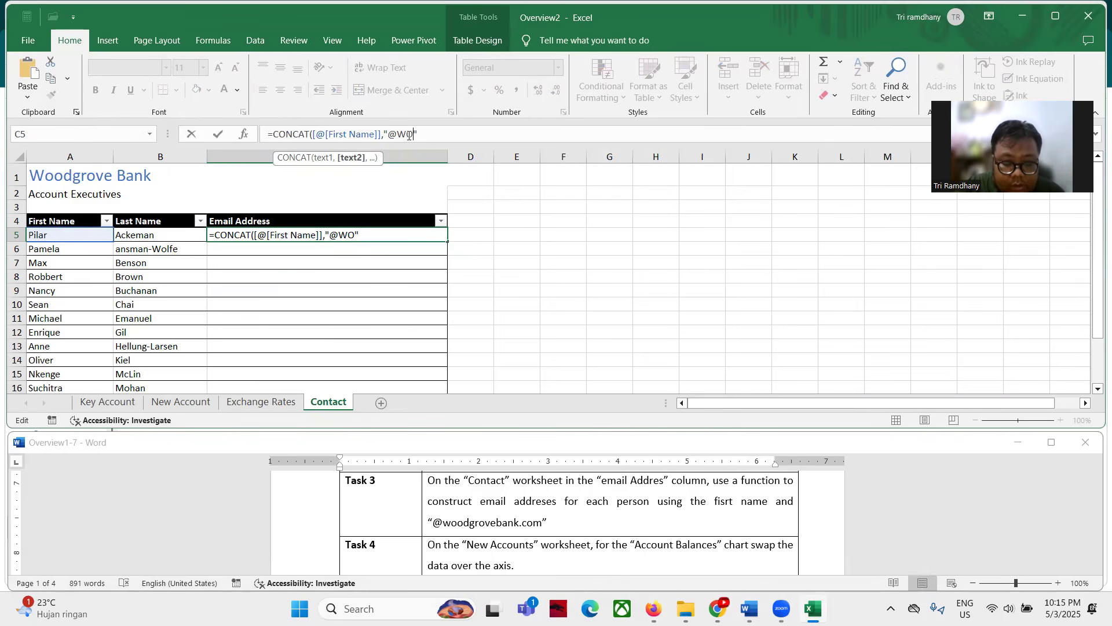
pyautogui.press('BackSpace')
pyautogui.press('BackSpace')
pyautogui.press('BackSpace')
pyautogui.press('BackSpace')
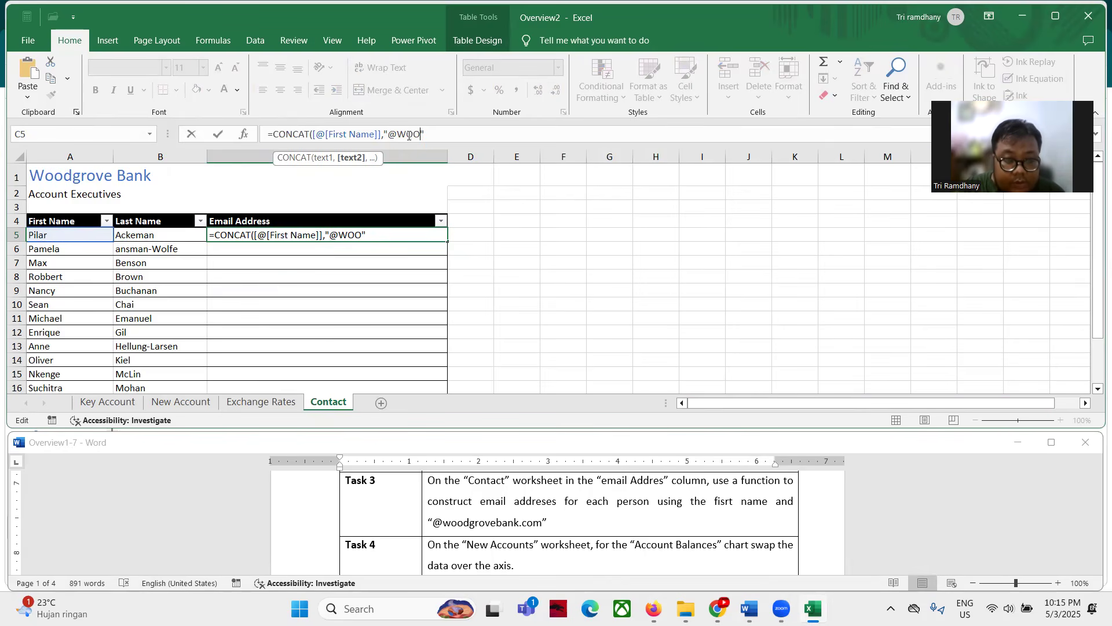
pyautogui.write('wood')
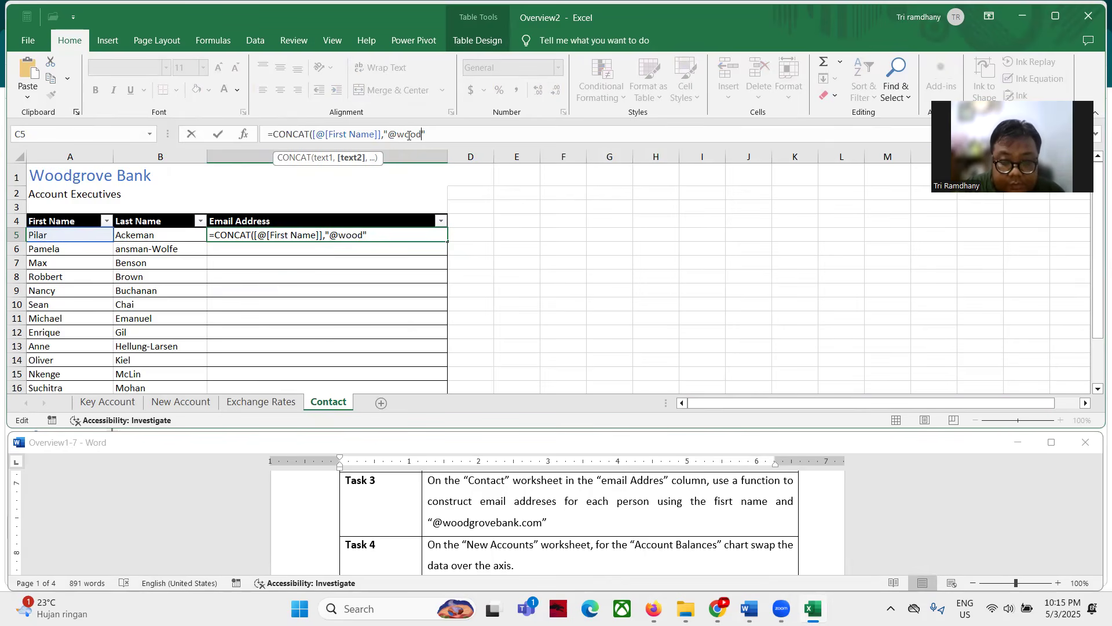
pyautogui.write('grove')
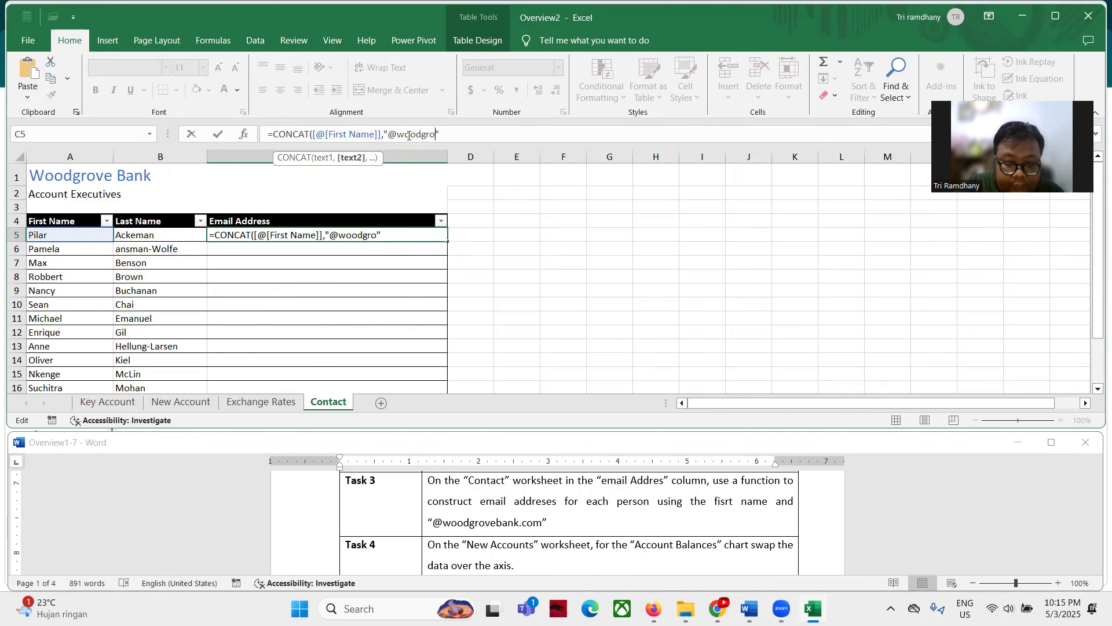
pyautogui.write('bank')
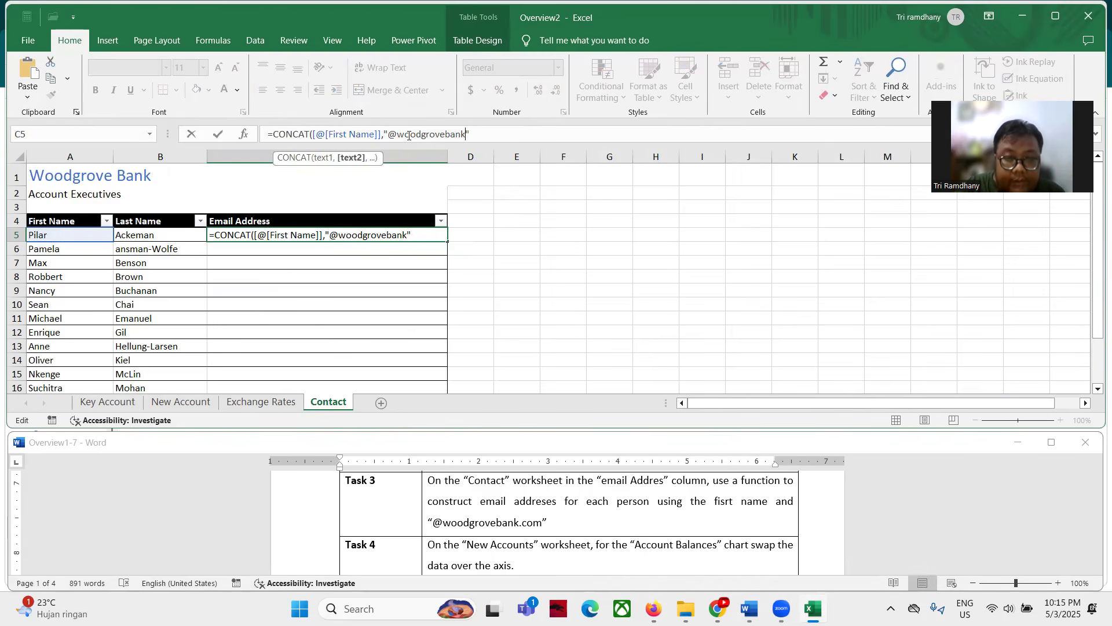
pyautogui.write('.com')
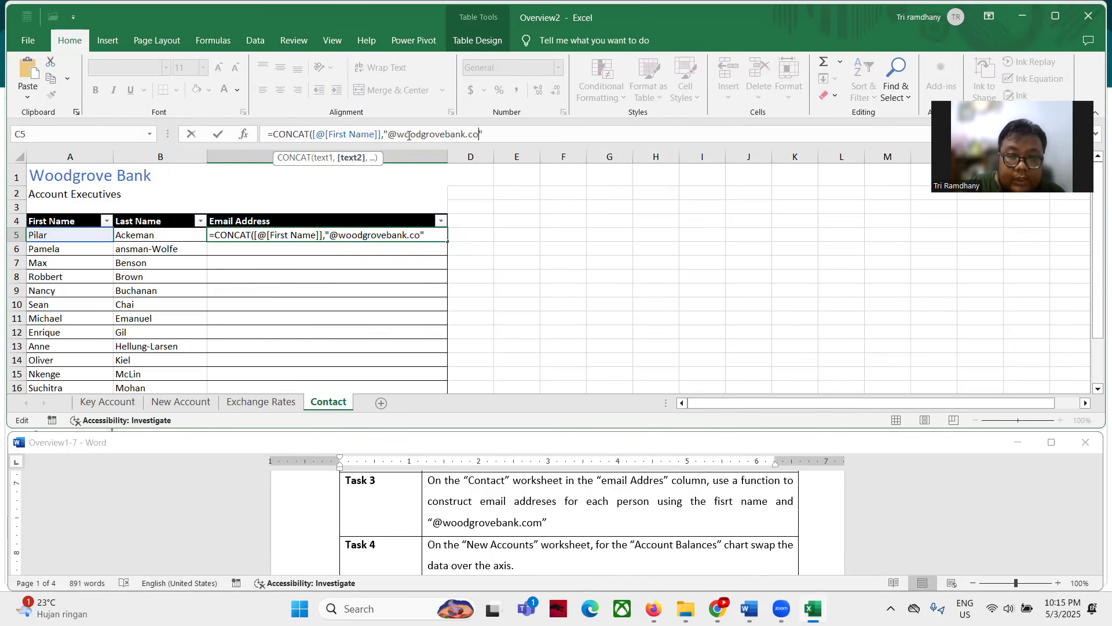
pyautogui.press('Return')
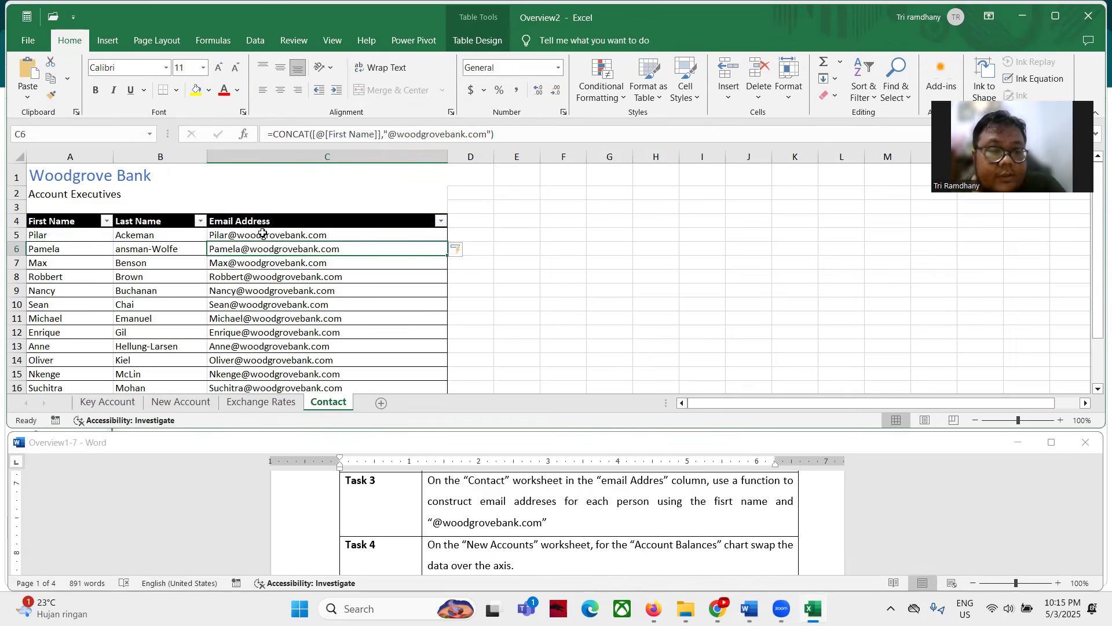
# Step: Swap the rows and columns of the Account Balances chart on the New Account worksheet
pyautogui.scroll(-1, 487, 536)
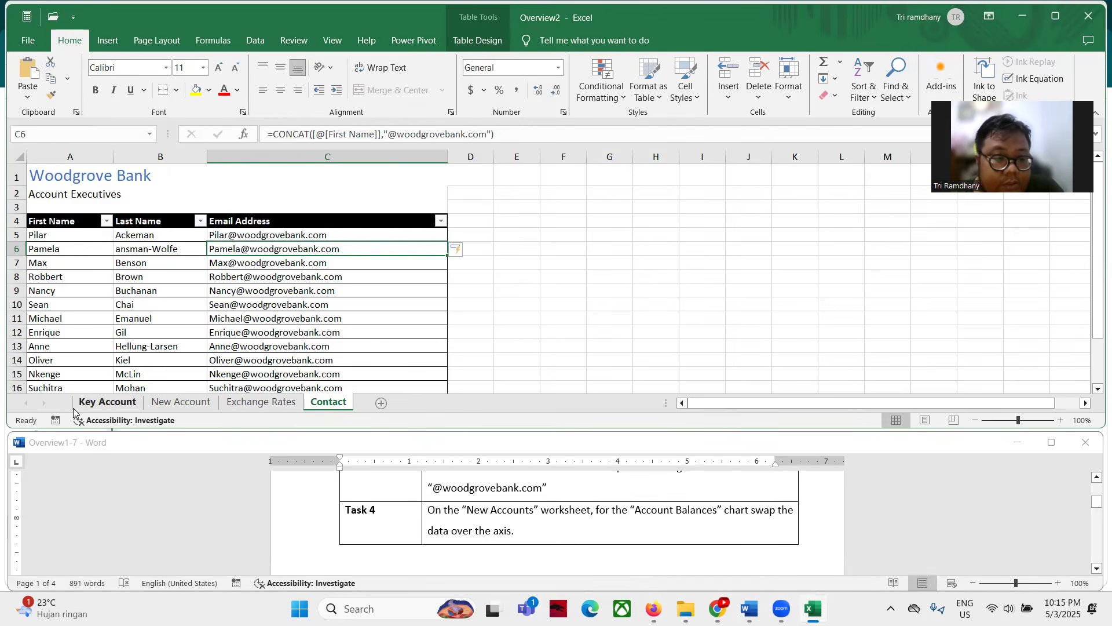
pyautogui.click(197, 407)
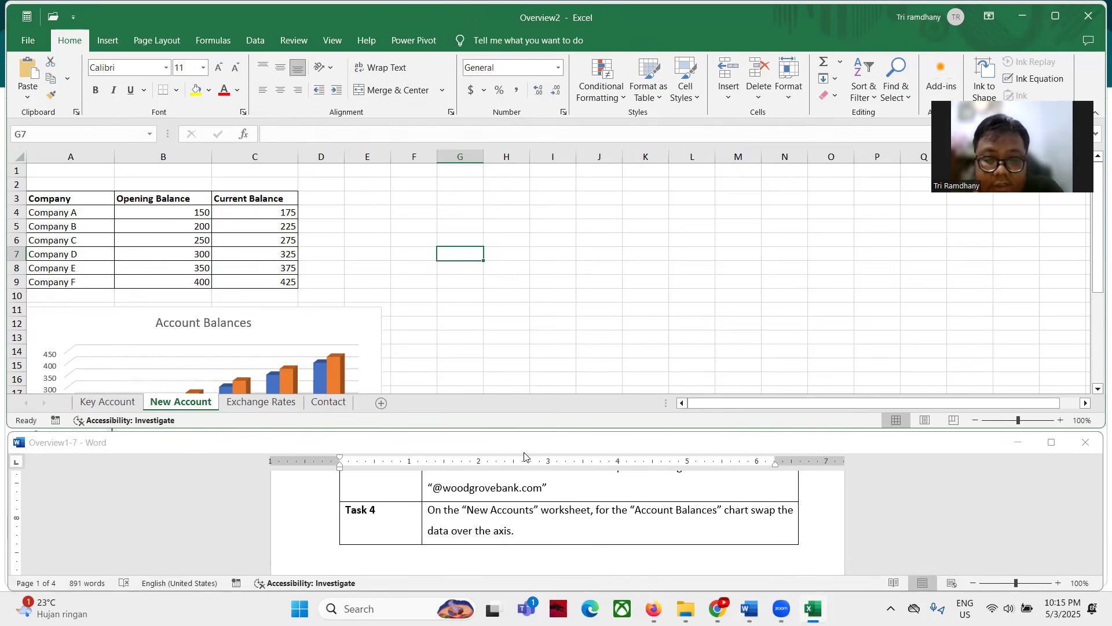
pyautogui.scroll(-2, 144, 261)
pyautogui.click(320, 229)
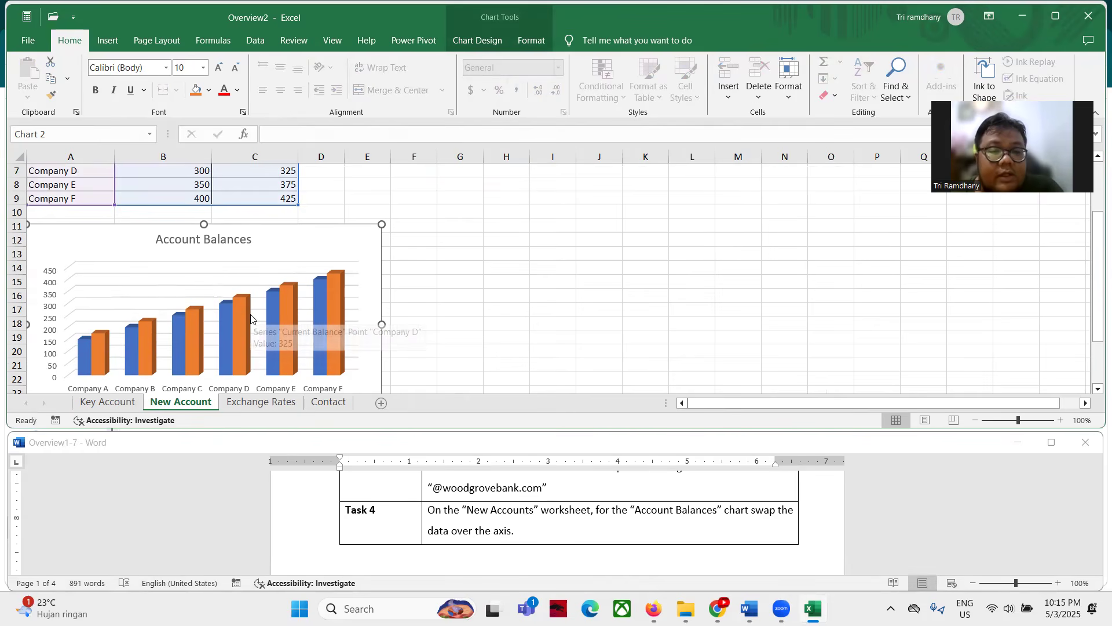
pyautogui.scroll(-1, 215, 301)
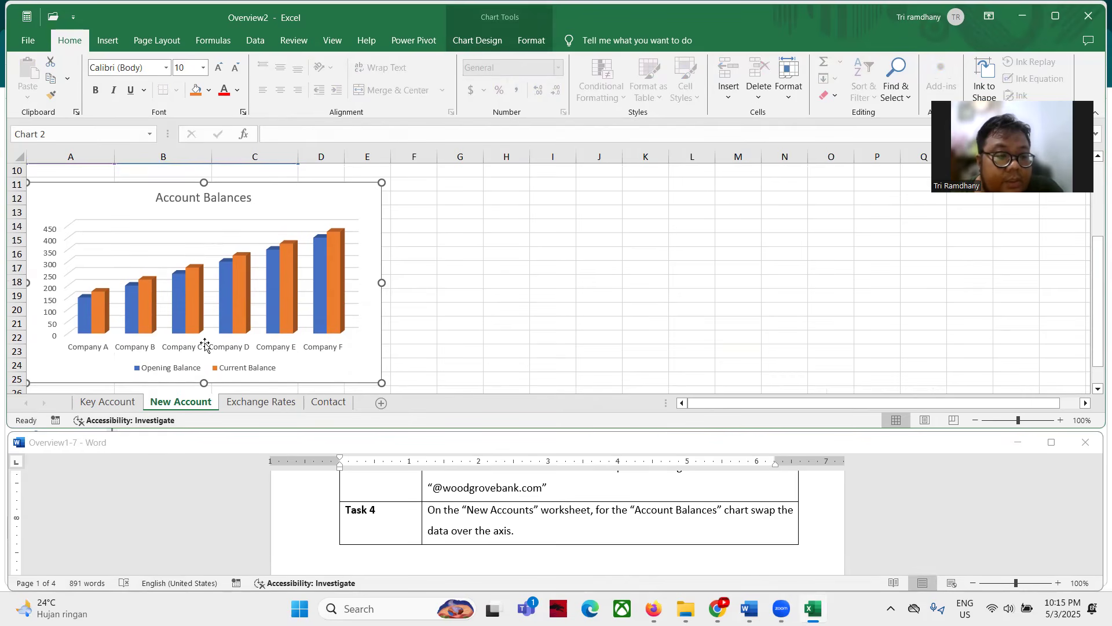
pyautogui.scroll(3, 292, 338)
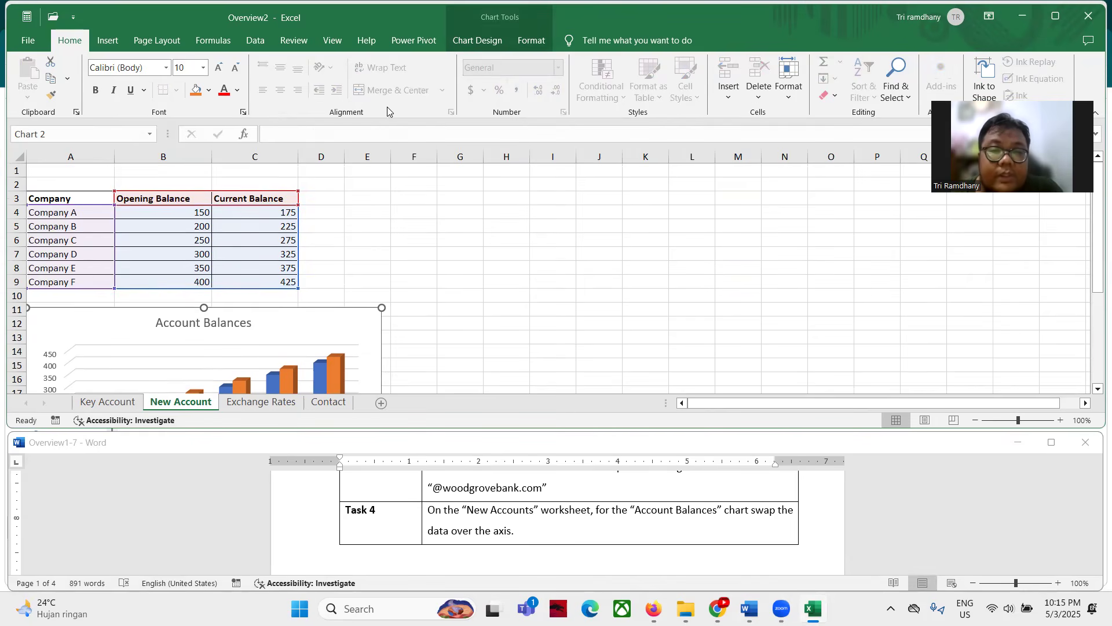
pyautogui.click(467, 47)
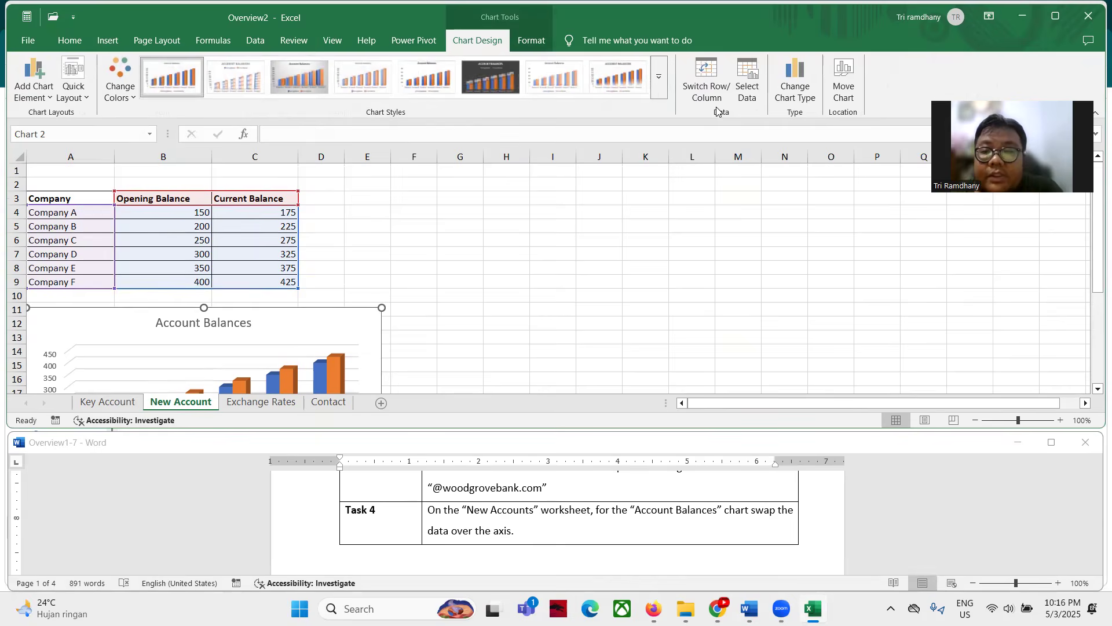
pyautogui.scroll(-2, 462, 311)
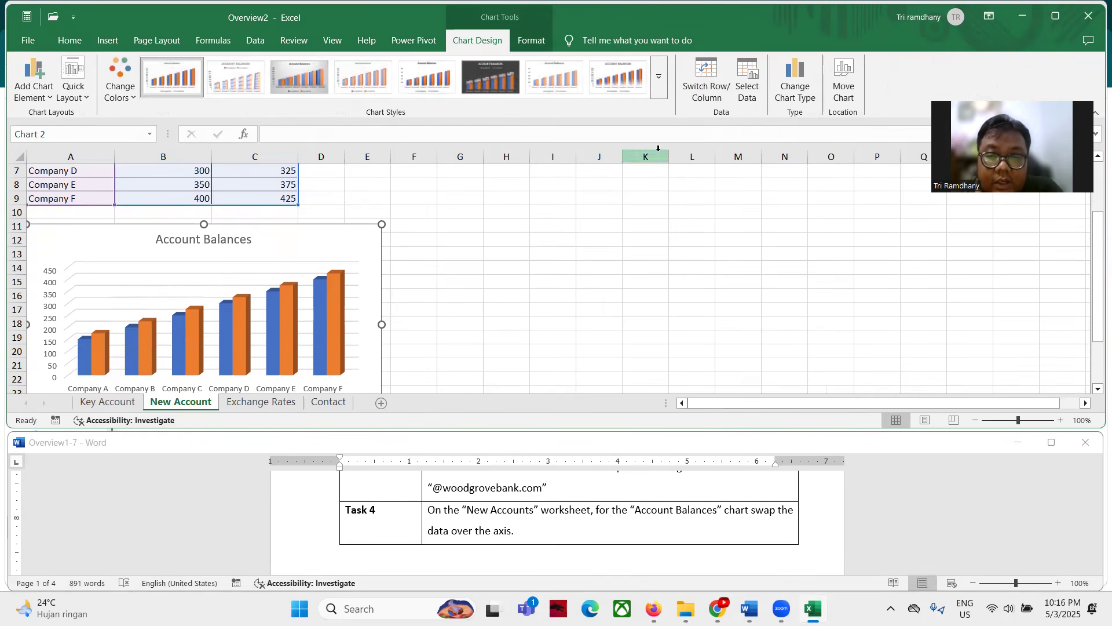
pyautogui.click(708, 83)
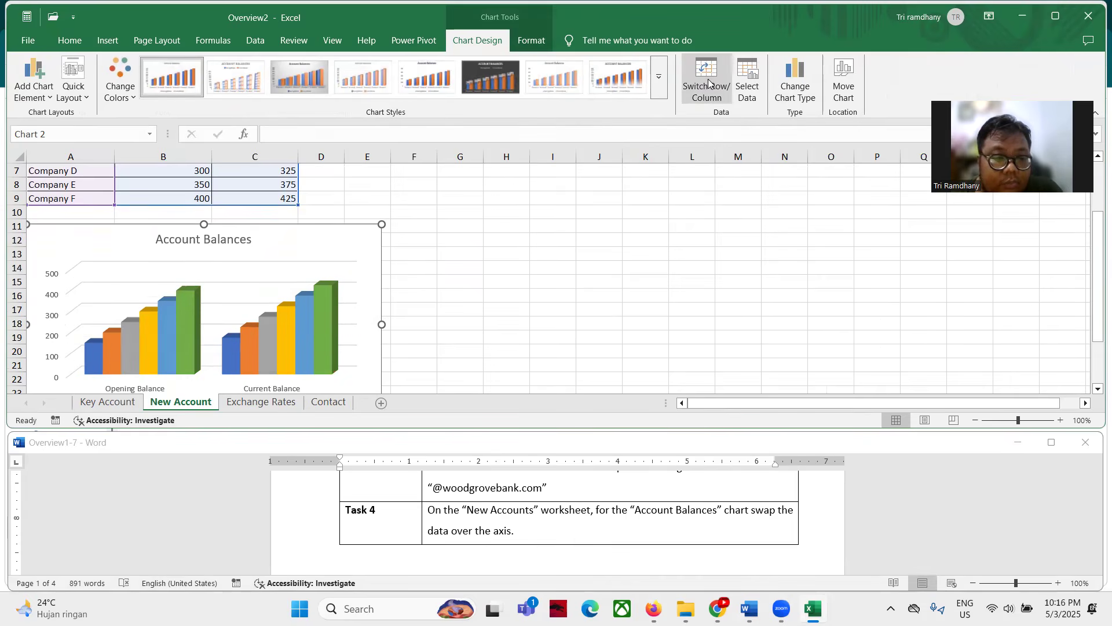
pyautogui.scroll(-1, 105, 324)
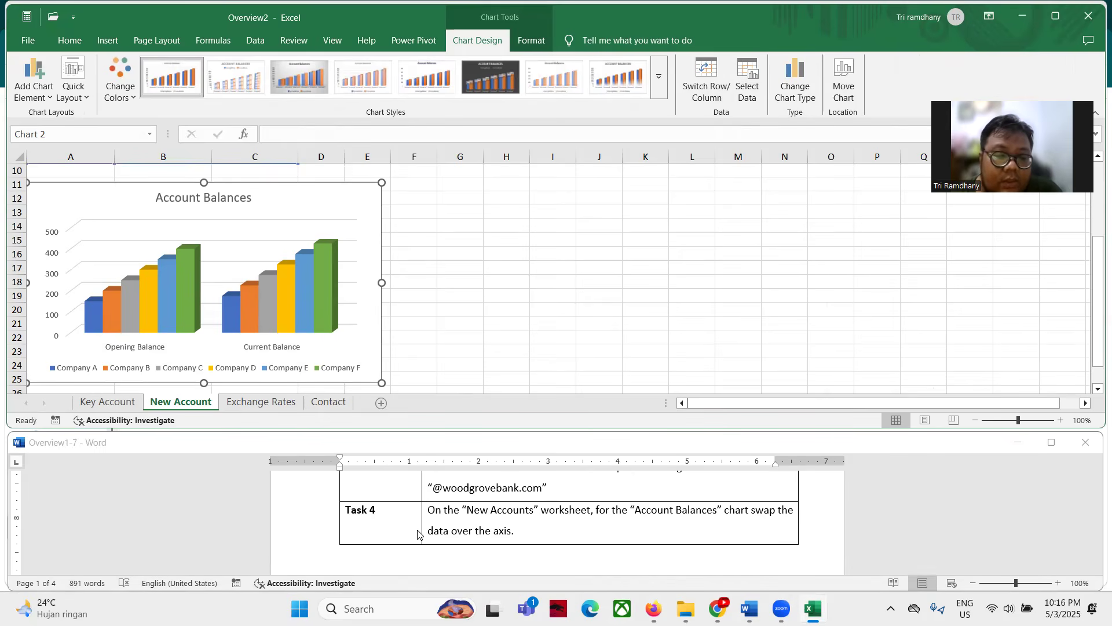
# Step: Review the end of Project 2 in the task document and go on to Project 3, Task 1
pyautogui.scroll(5, 417, 533)
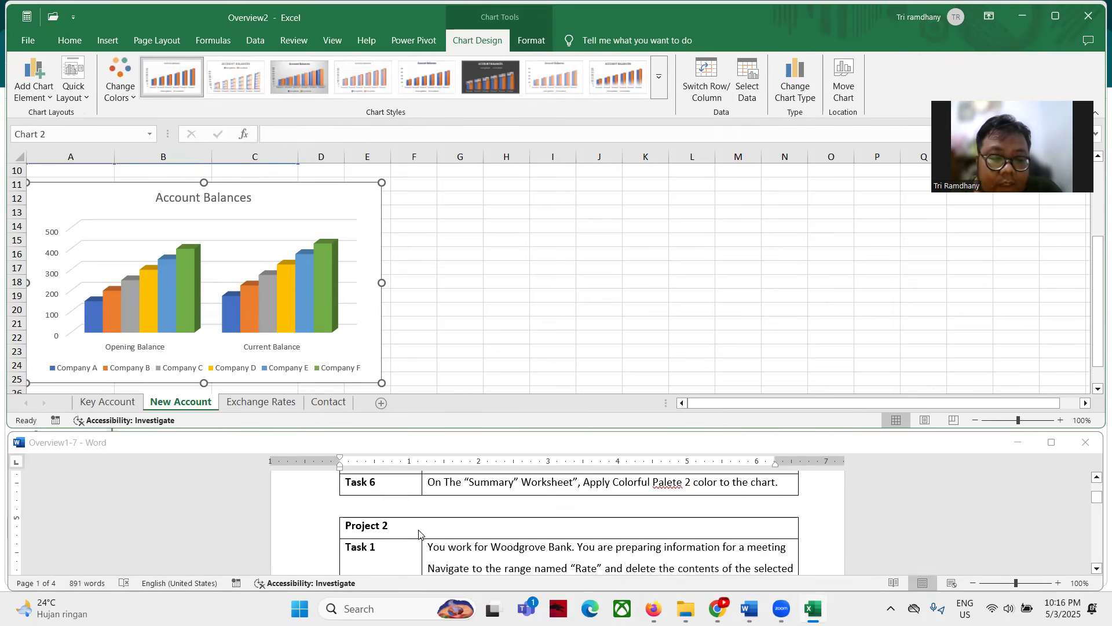
pyautogui.scroll(-10, 419, 533)
pyautogui.scroll(-2, 418, 534)
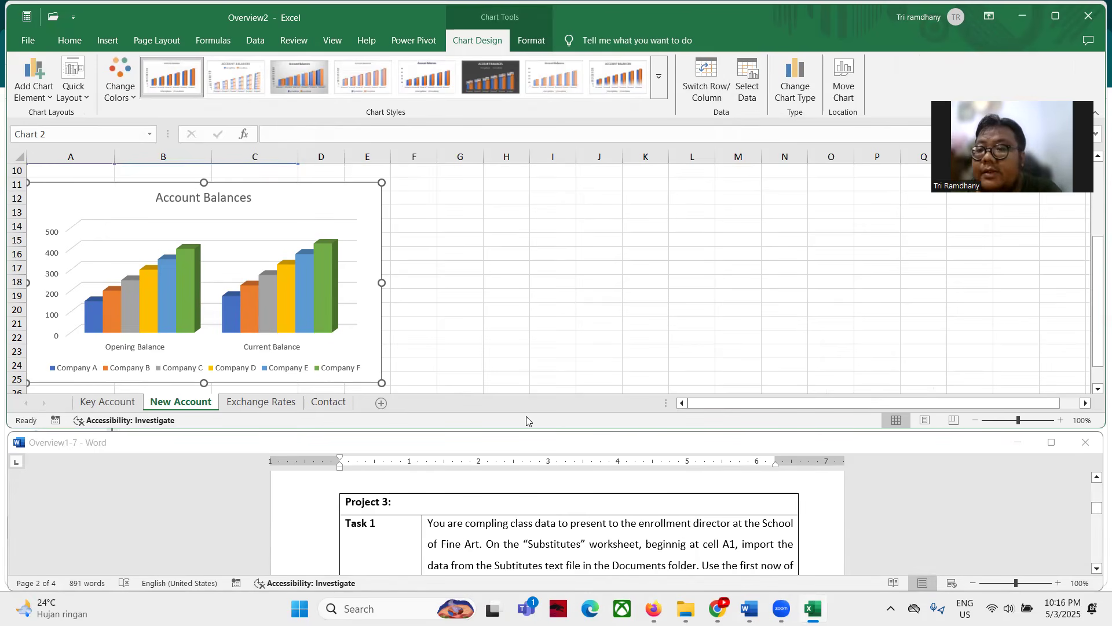
# Step: Close Overview2 without saving its changes and open the Overview3 workbook
pyautogui.hotkey('alt', 'F4')
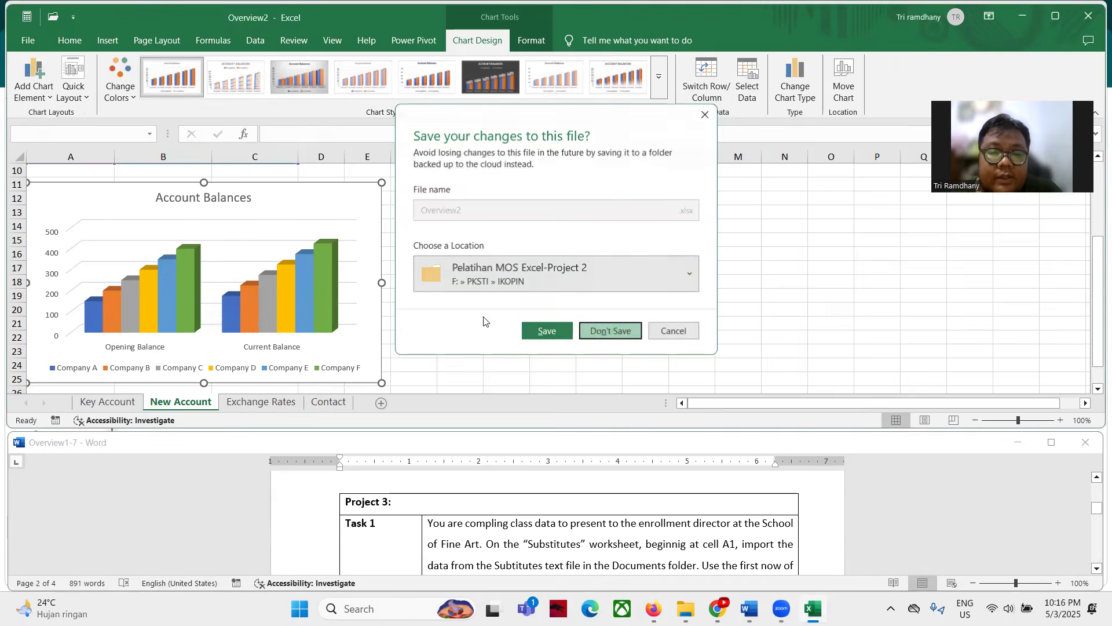
pyautogui.click(609, 330)
pyautogui.doubleClick(168, 196)
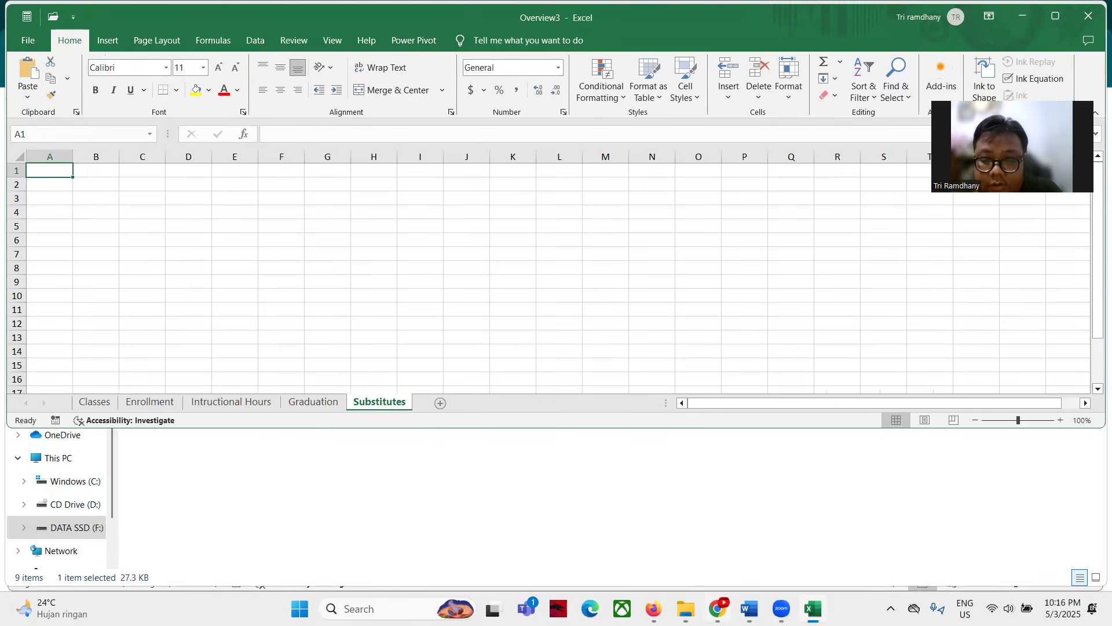
# Step: With cell A1 of the Substitutes worksheet selected, start importing the Subtitutes text file from the Pelatihan MOS Excel-Project 2 folder
pyautogui.click(750, 608)
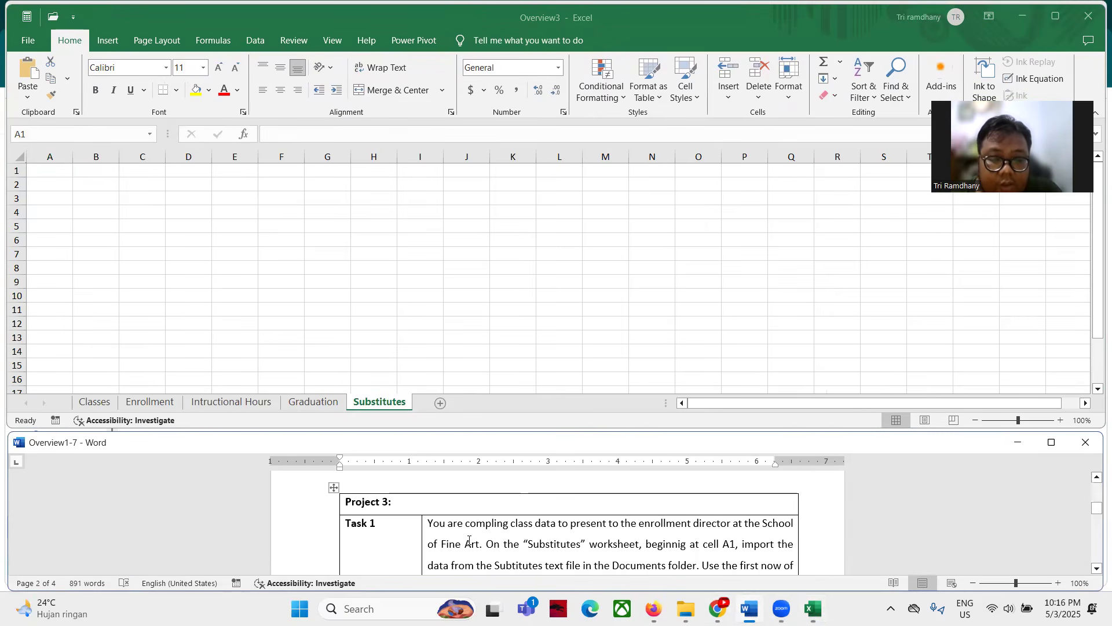
pyautogui.scroll(-2, 470, 540)
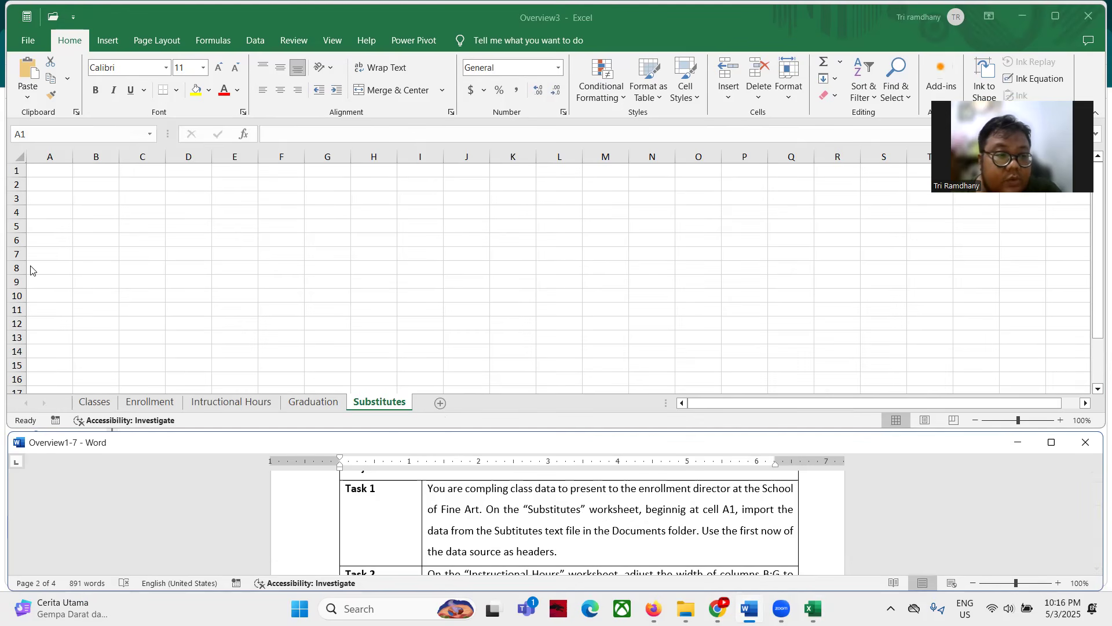
pyautogui.click(38, 171)
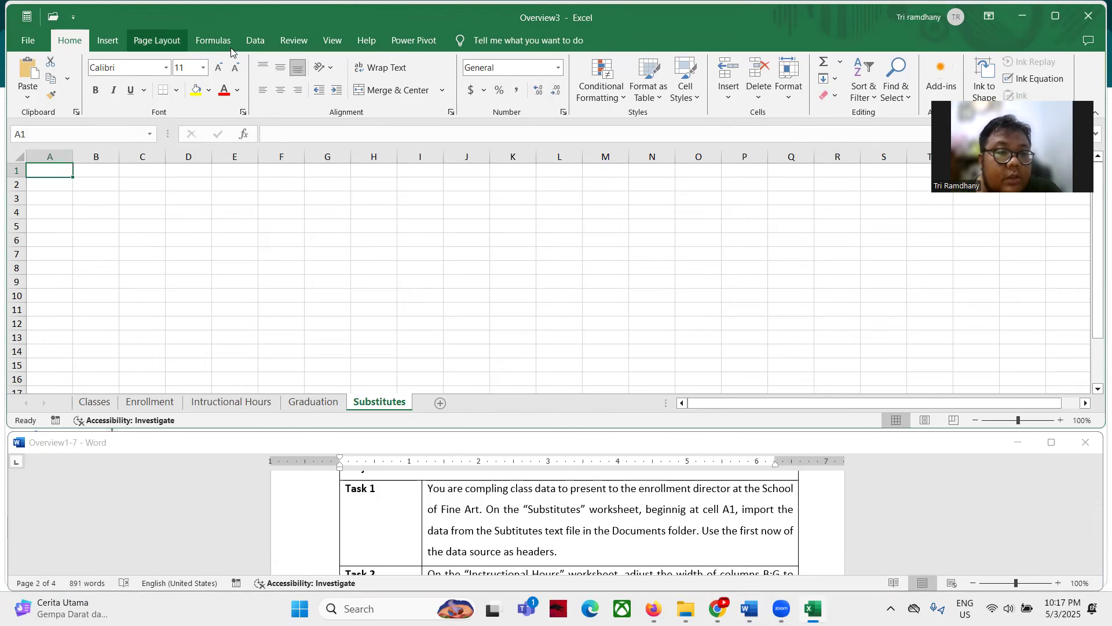
pyautogui.click(255, 40)
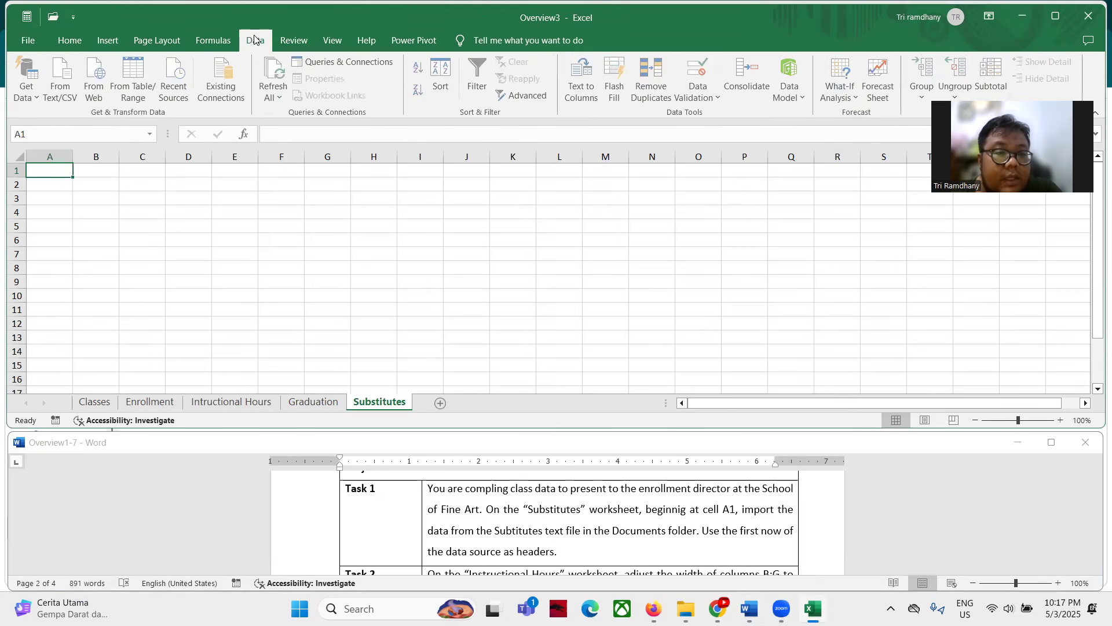
pyautogui.click(53, 86)
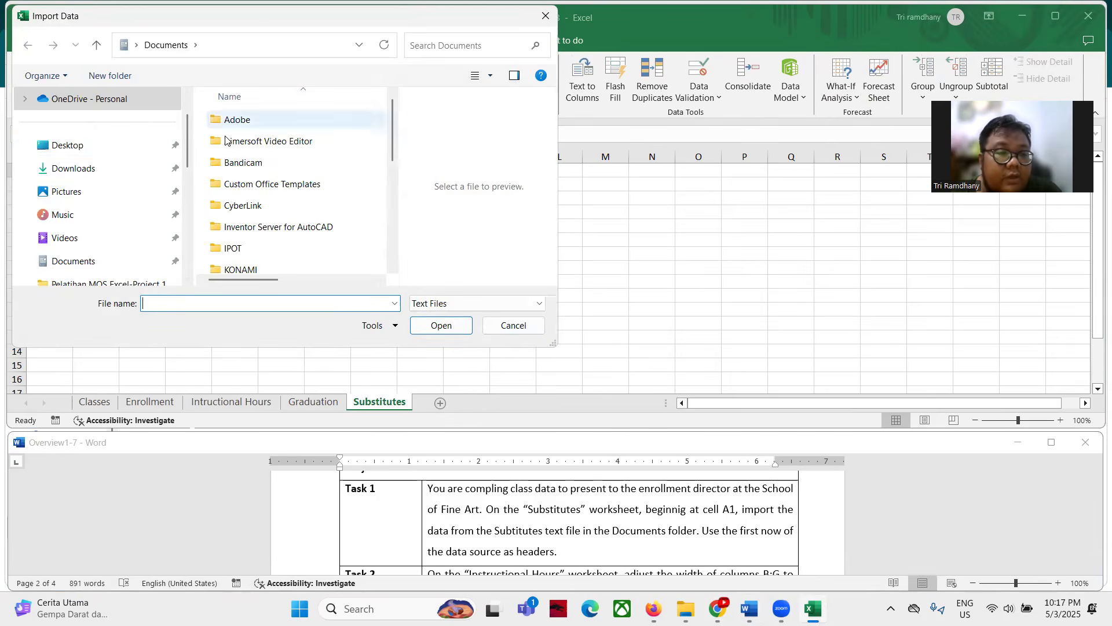
pyautogui.scroll(-5, 86, 173)
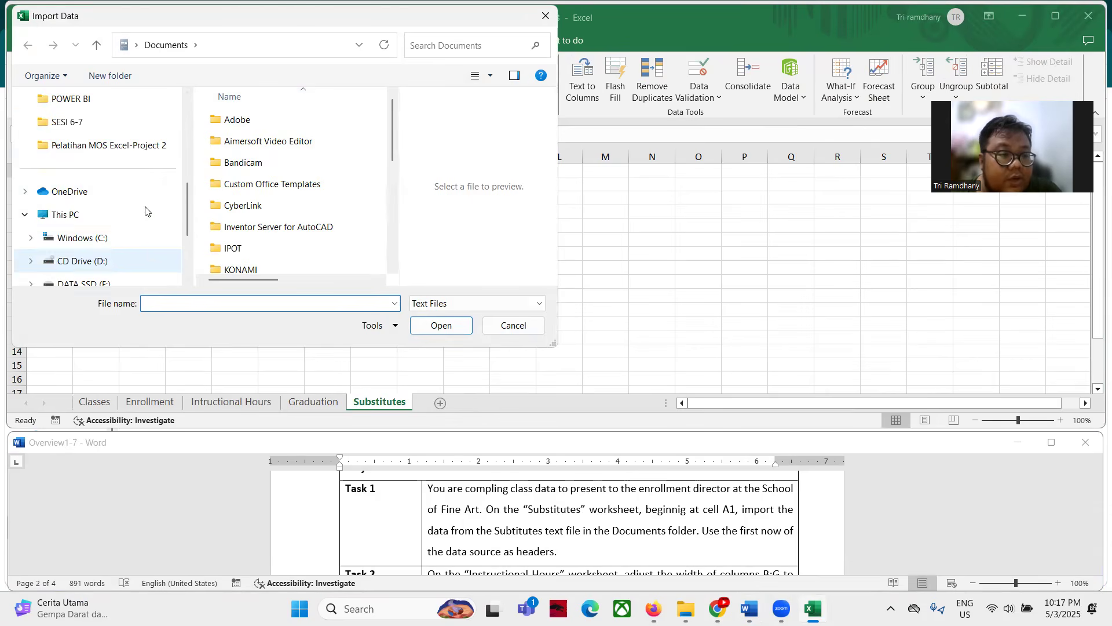
pyautogui.click(132, 147)
pyautogui.click(264, 120)
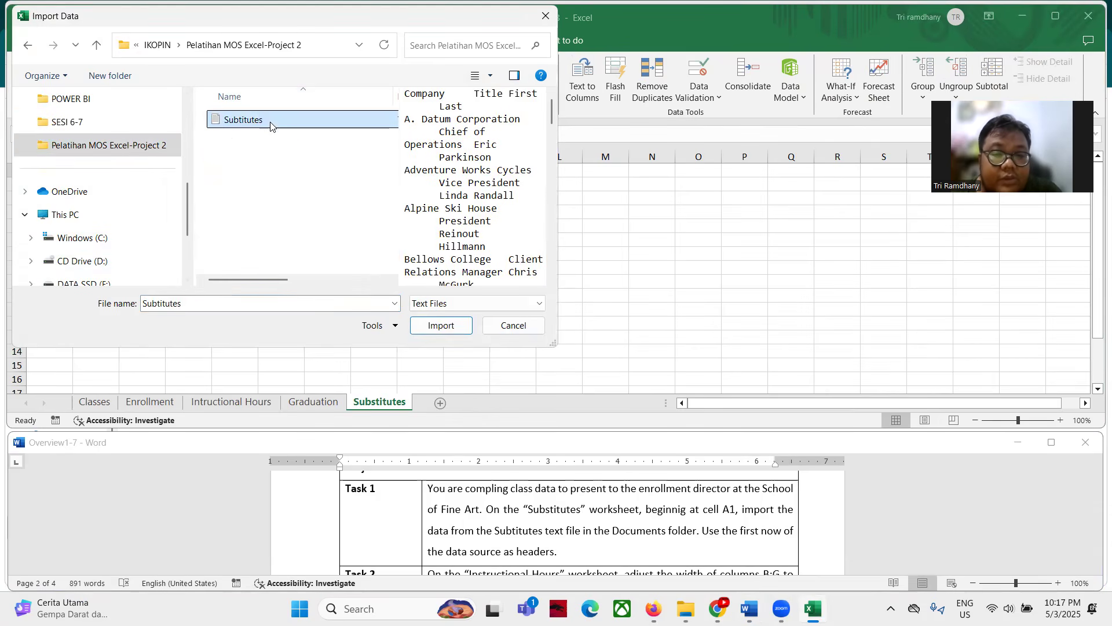
pyautogui.click(452, 326)
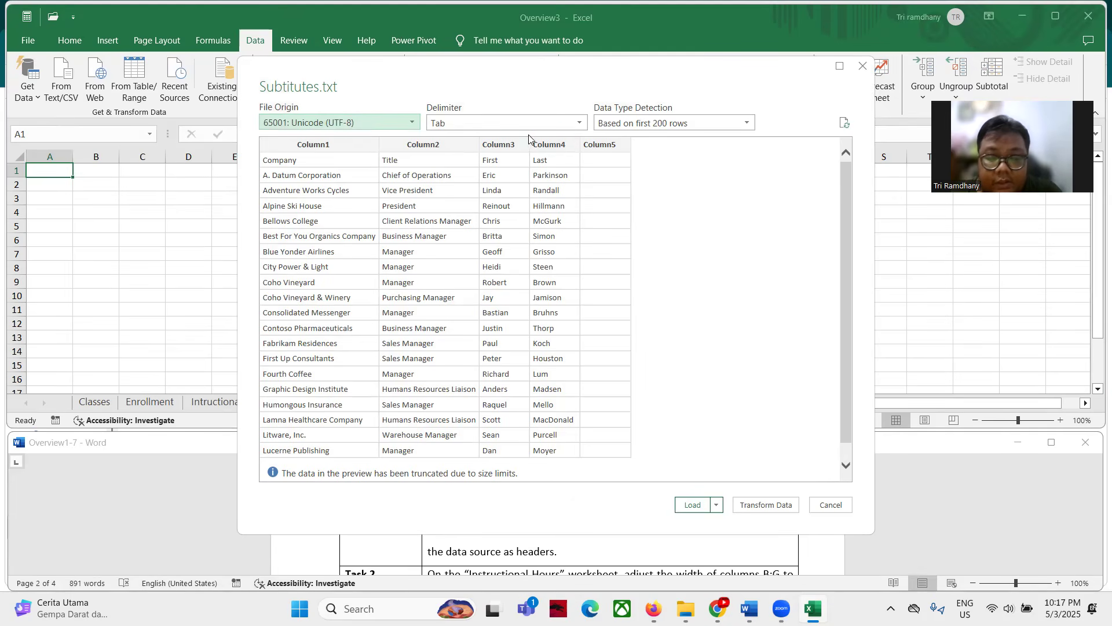
# Step: Open the Subtitutes data for transformation in Power Query Editor and use its first row as headers
pyautogui.click(717, 505)
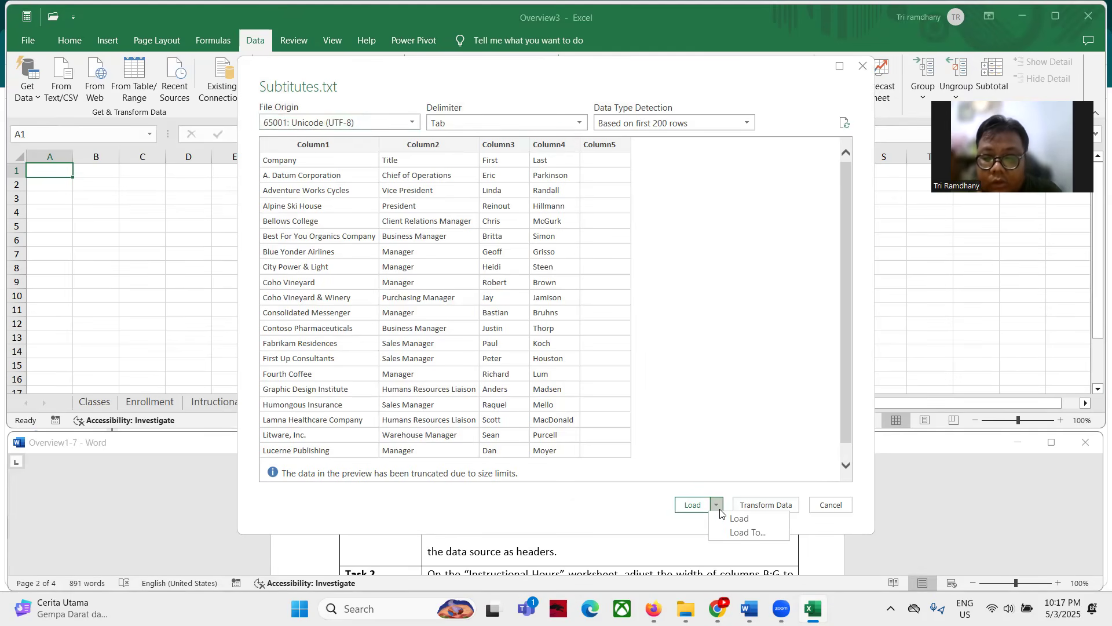
pyautogui.click(787, 504)
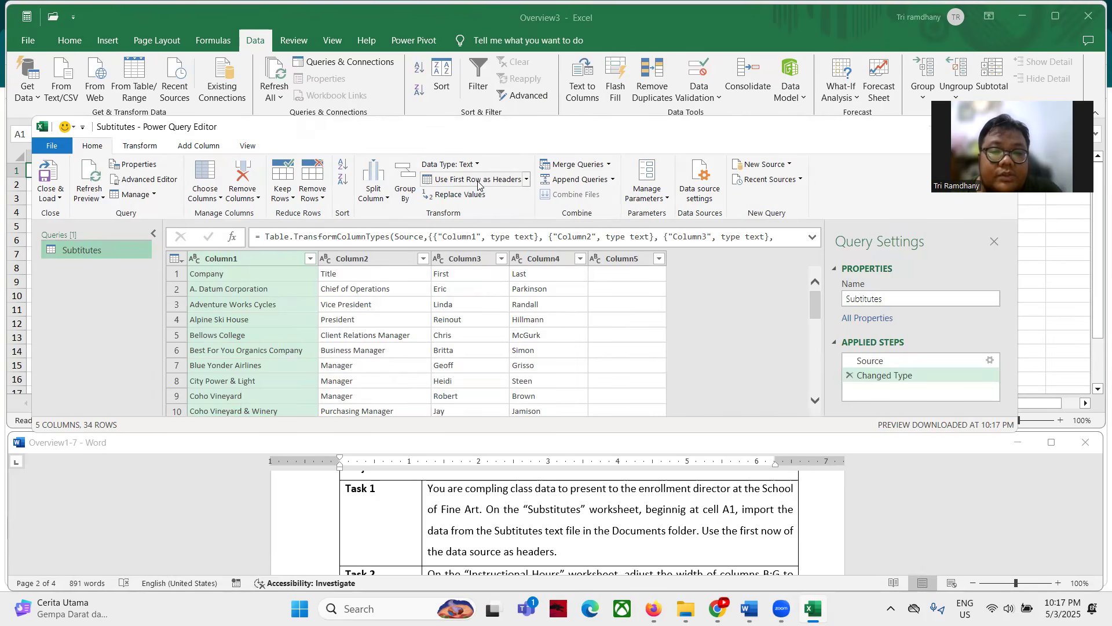
pyautogui.click(478, 179)
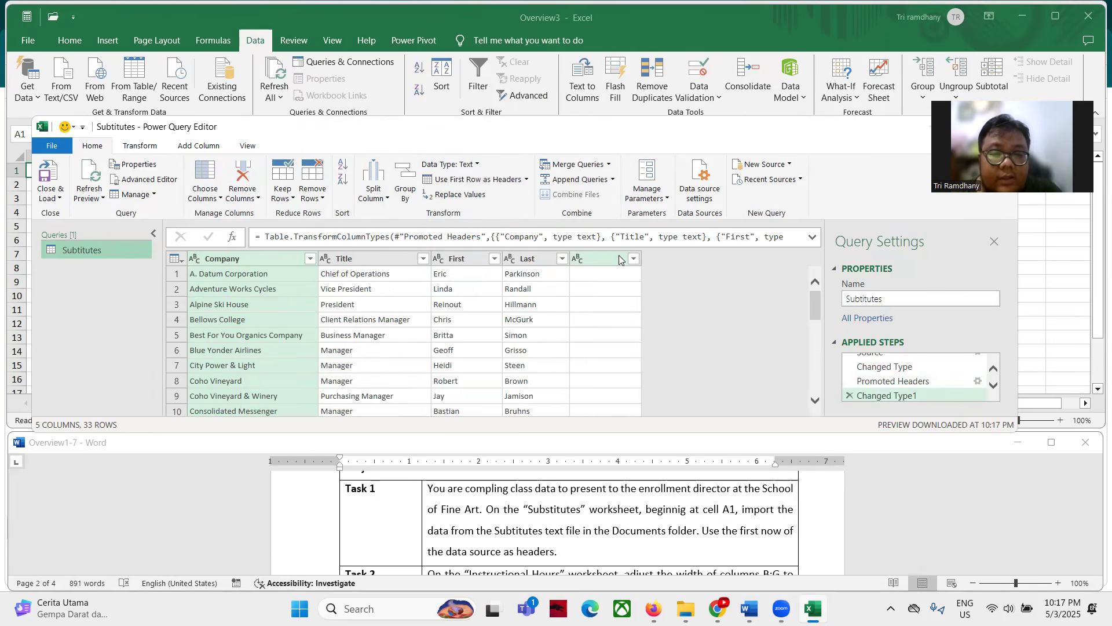
# Step: Close the query and load it as a table into the existing Substitutes worksheet at cell A1
pyautogui.click(59, 198)
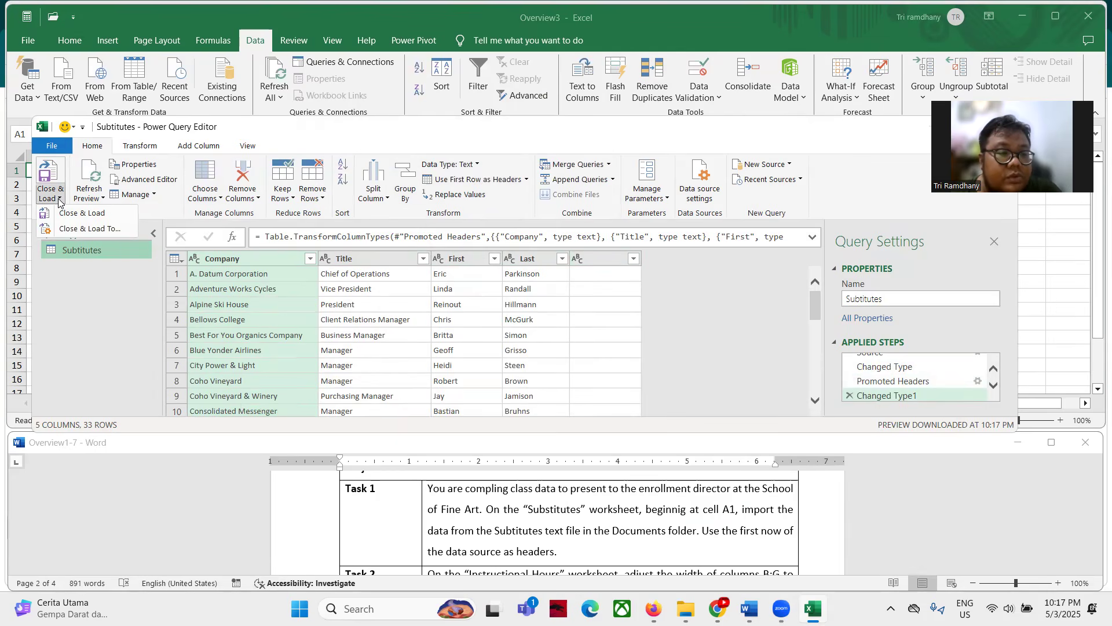
pyautogui.click(59, 230)
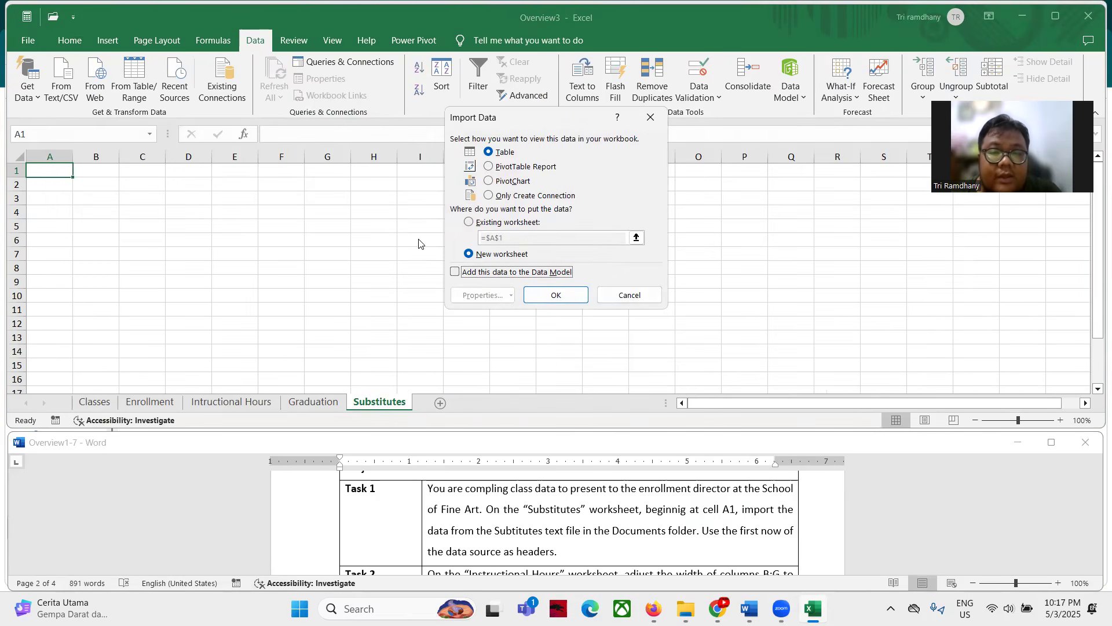
pyautogui.click(482, 226)
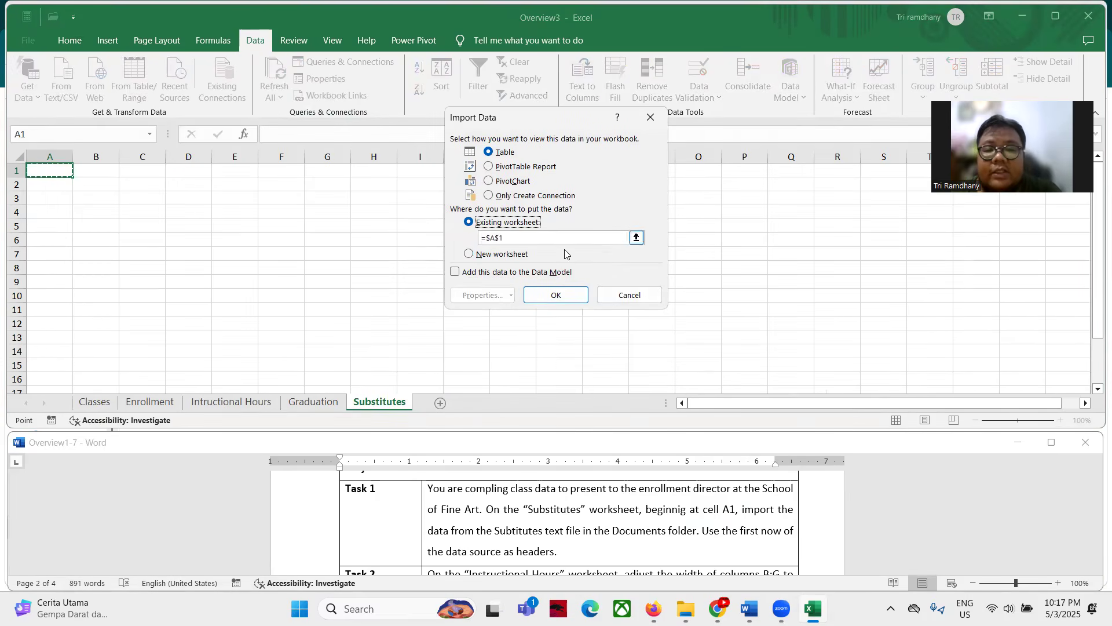
pyautogui.click(558, 294)
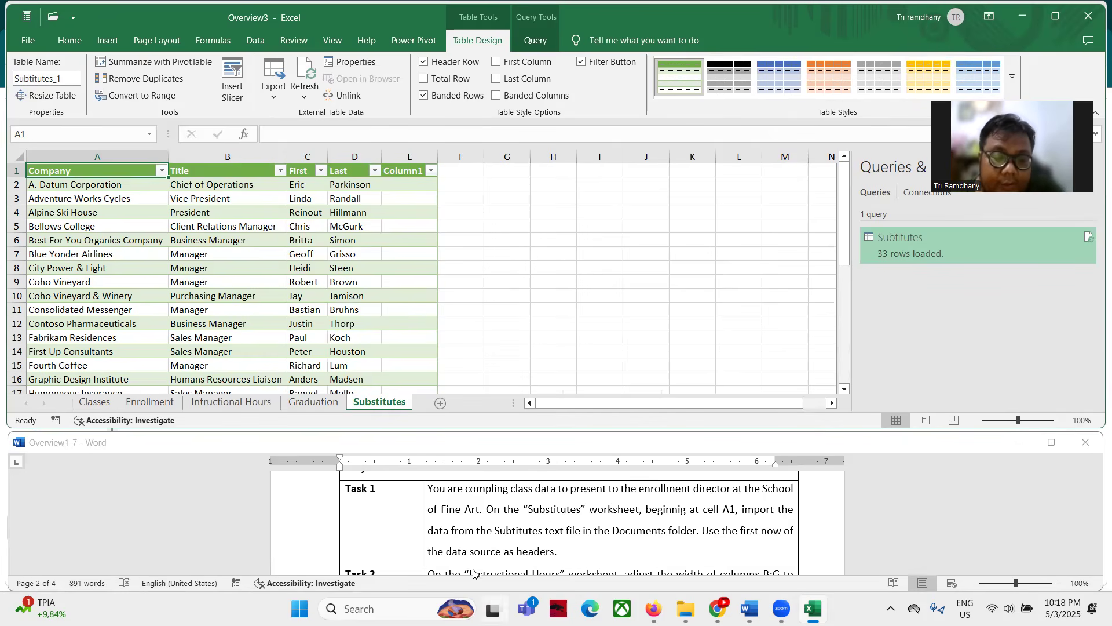
# Step: Set the width of columns B:G on the Intructional Hours worksheet to 12, as Task 2 asks
pyautogui.scroll(-3, 387, 520)
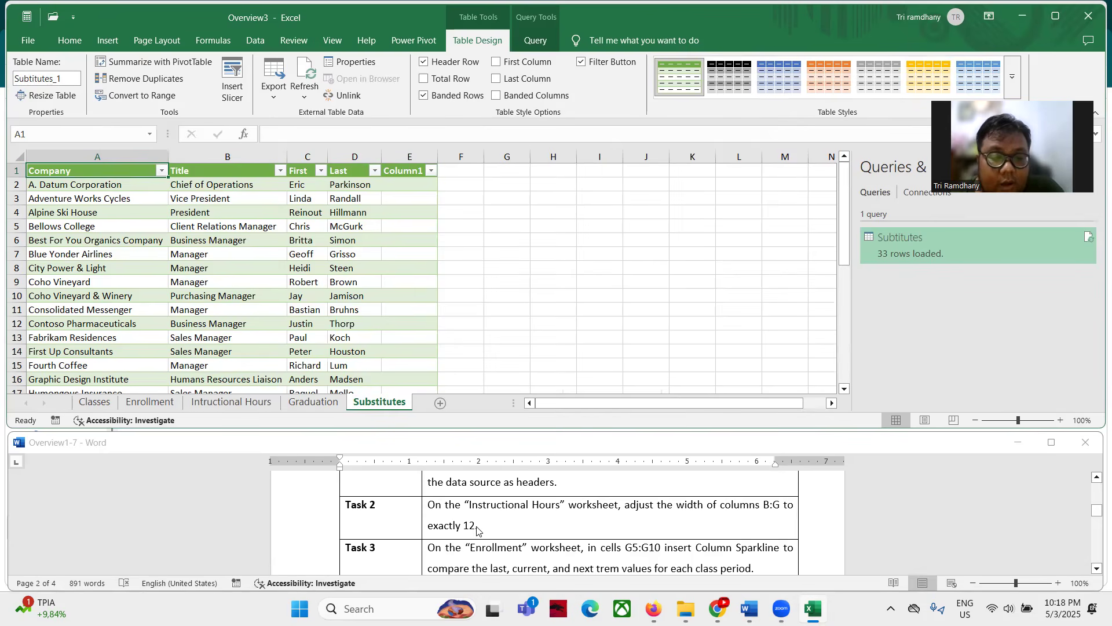
pyautogui.click(258, 407)
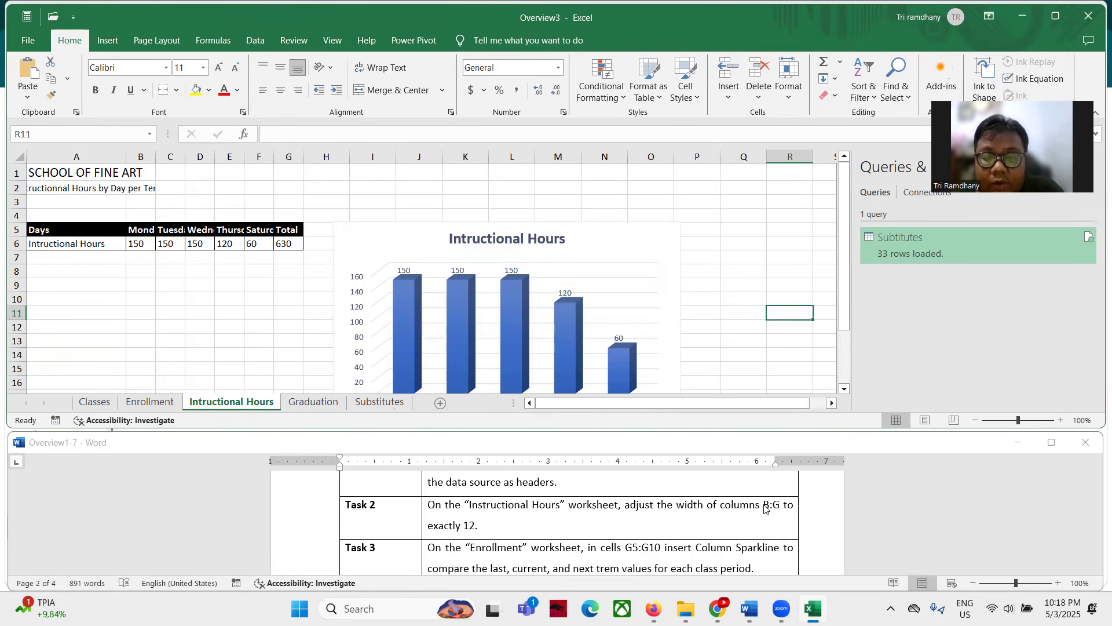
pyautogui.moveTo(138, 152); pyautogui.dragTo(287, 156)
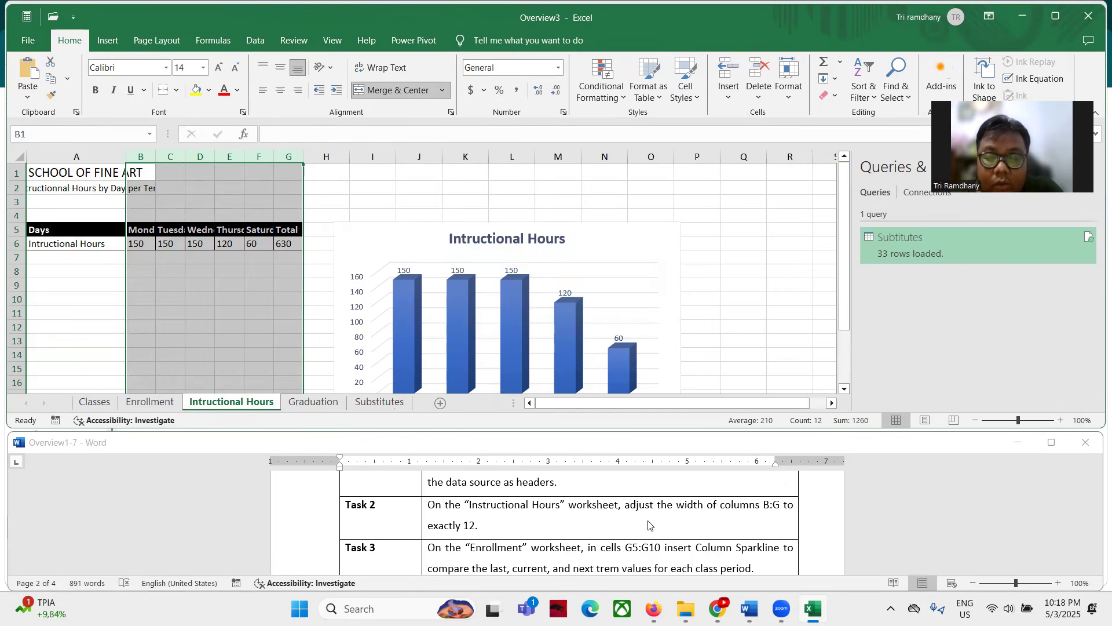
pyautogui.rightClick(273, 183)
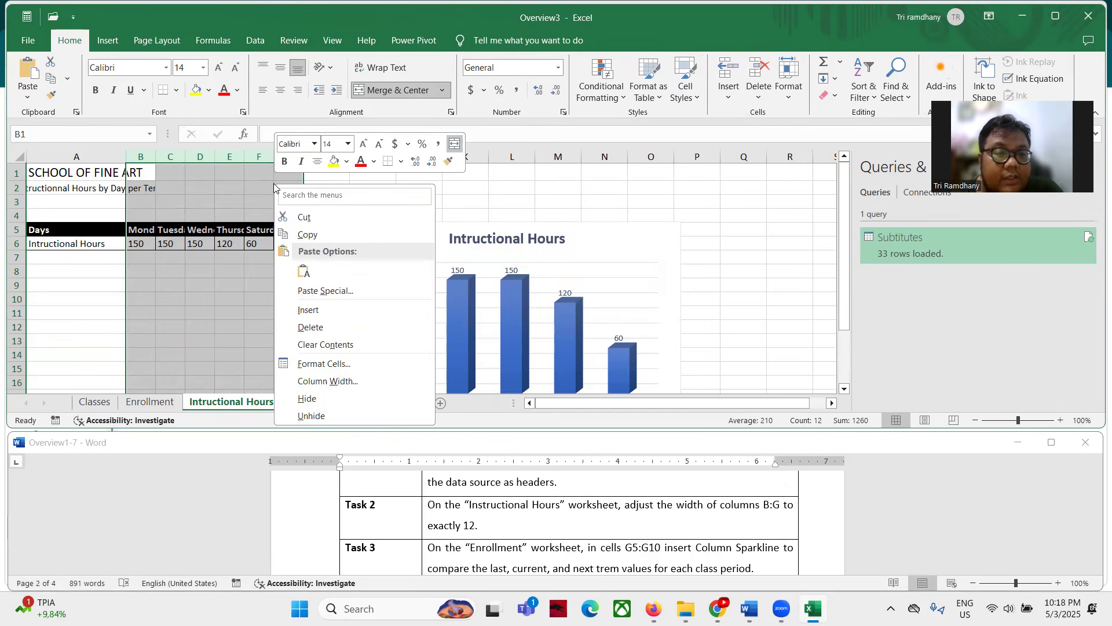
pyautogui.click(322, 382)
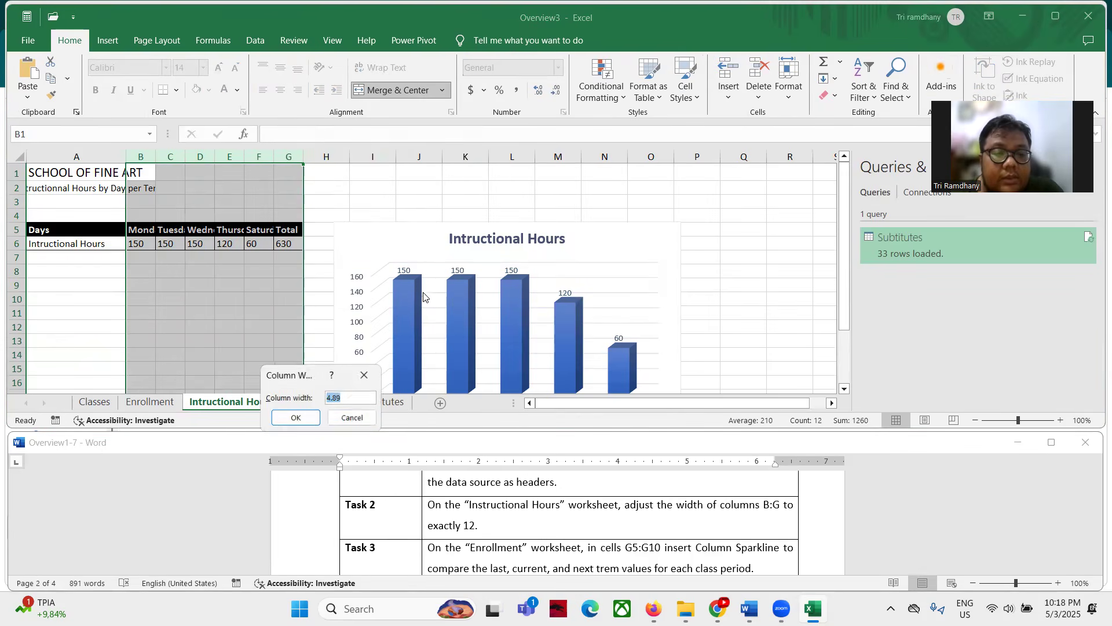
pyautogui.write('12')
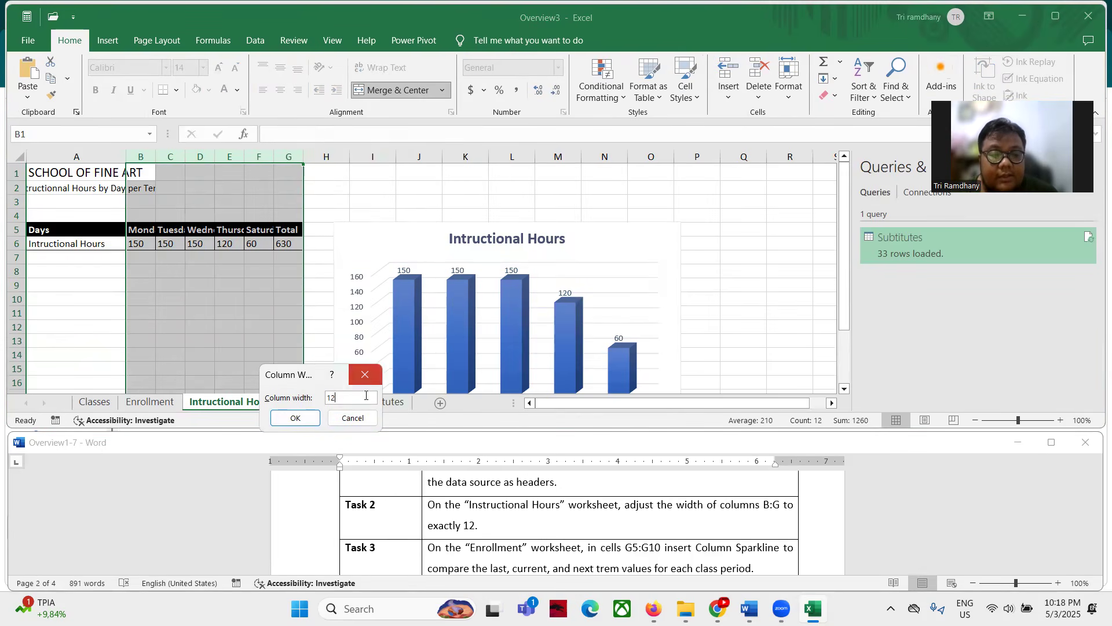
pyautogui.click(307, 415)
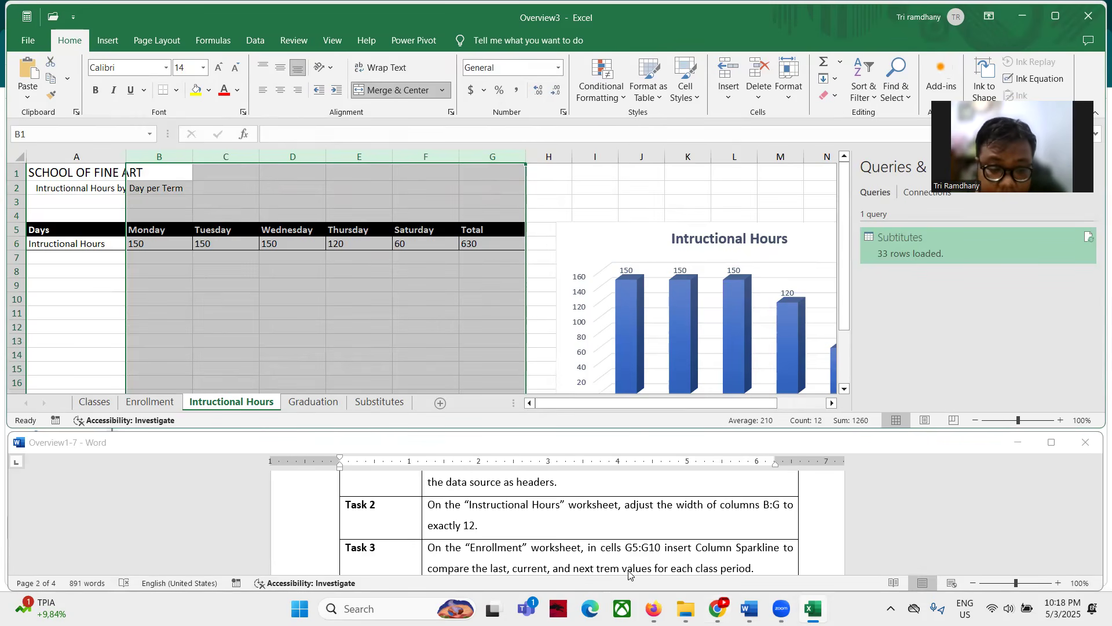
# Step: Insert Column sparklines in cells G5:G10 of the Enrollment worksheet, using D5:F10 as the data range
pyautogui.scroll(-2, 456, 555)
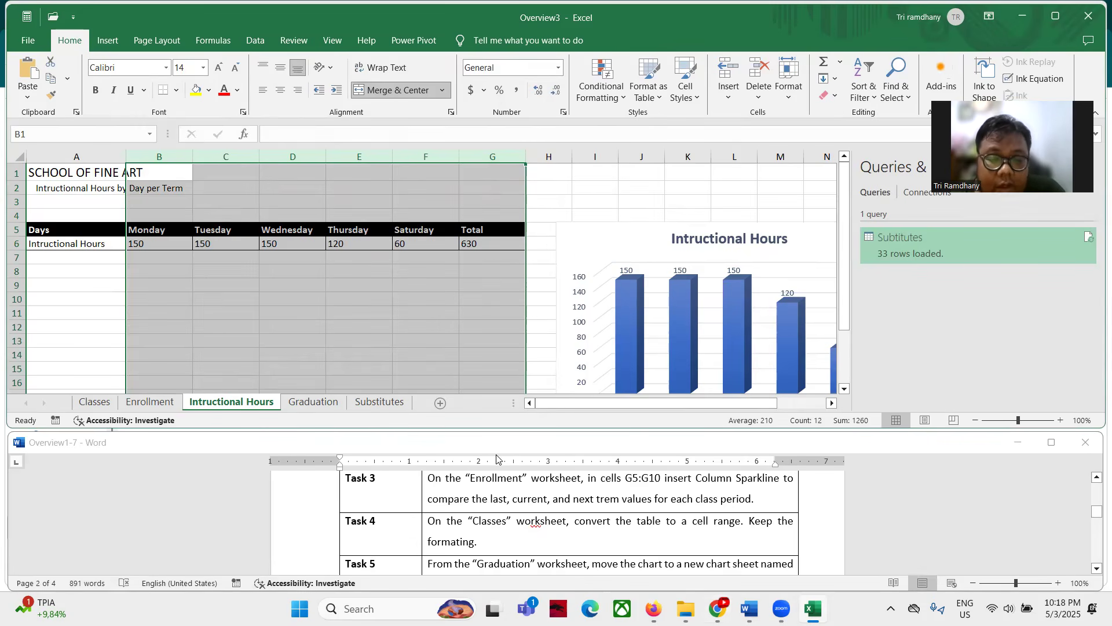
pyautogui.click(158, 405)
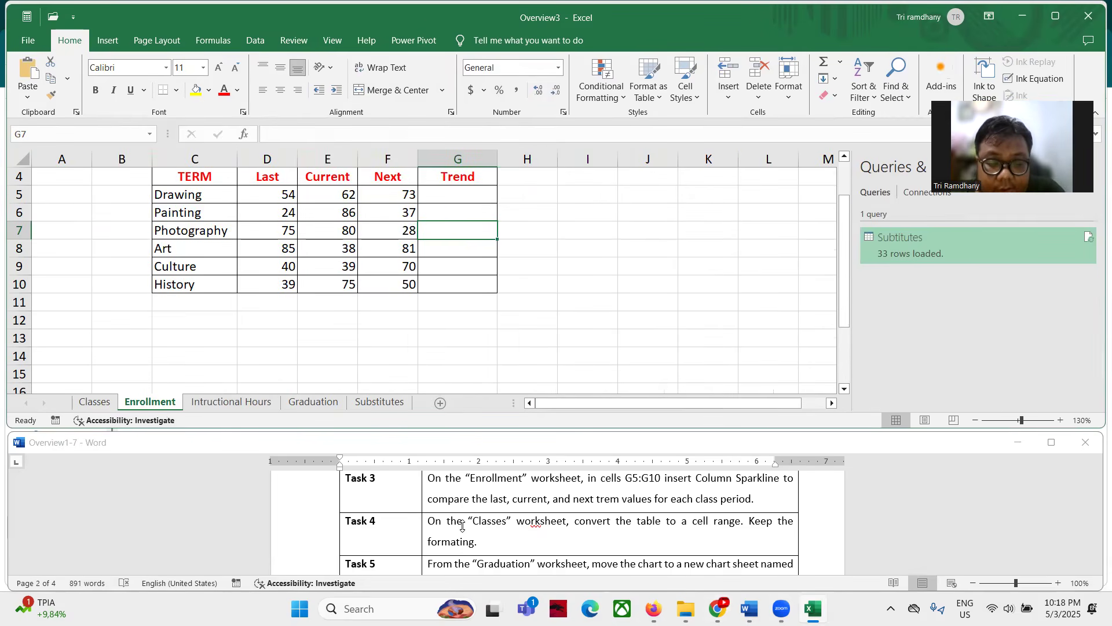
pyautogui.click(63, 138)
pyautogui.write('g5:g10')
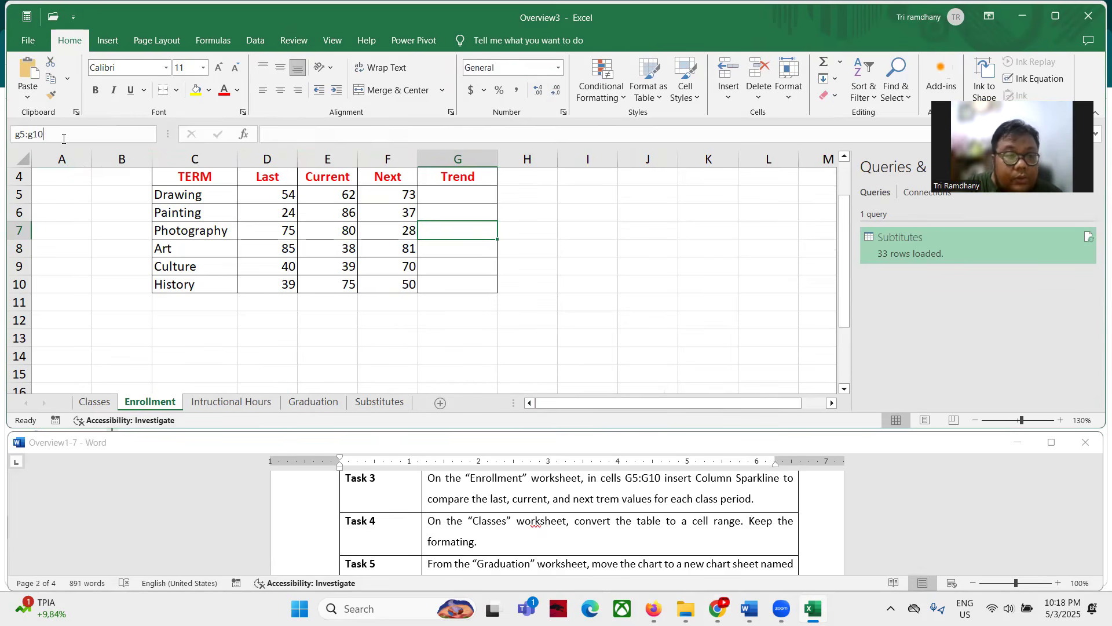
pyautogui.press('Return')
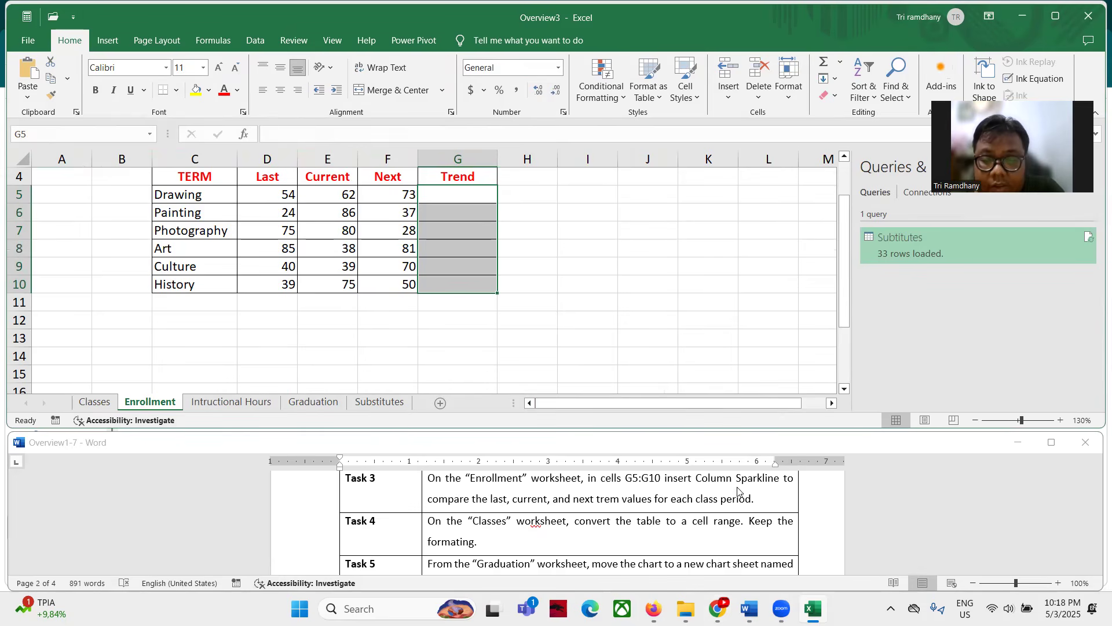
pyautogui.click(108, 40)
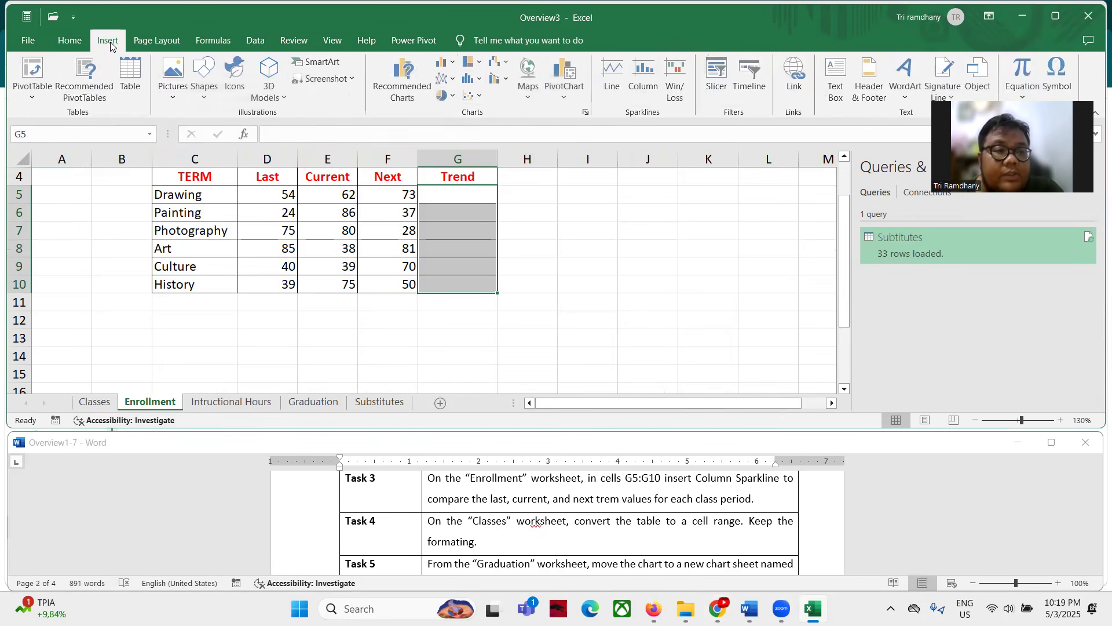
pyautogui.click(646, 98)
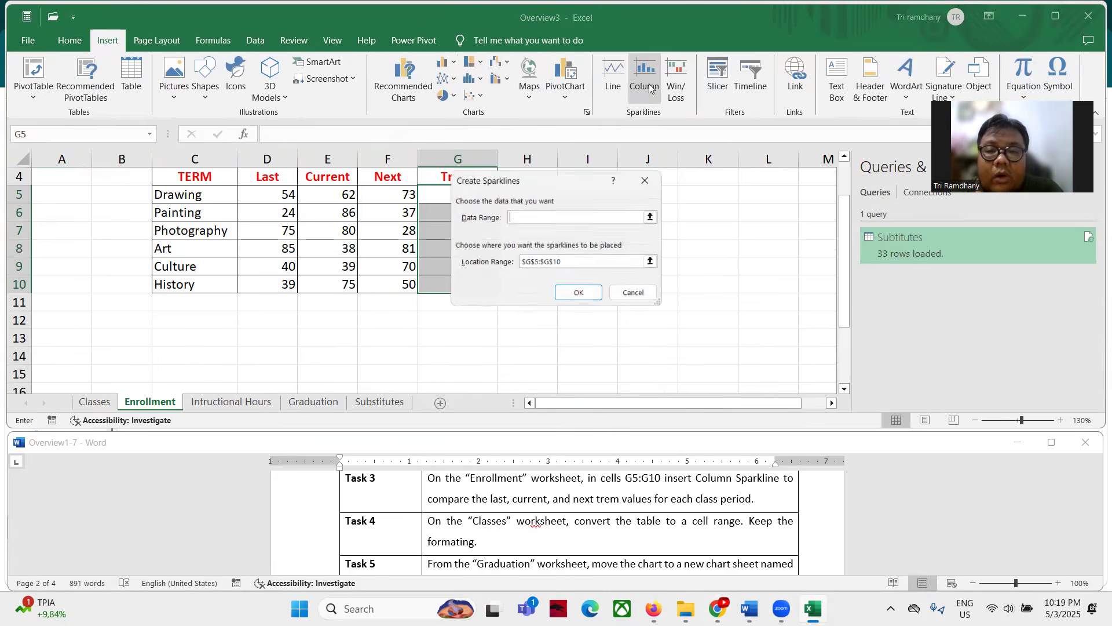
pyautogui.click(655, 215)
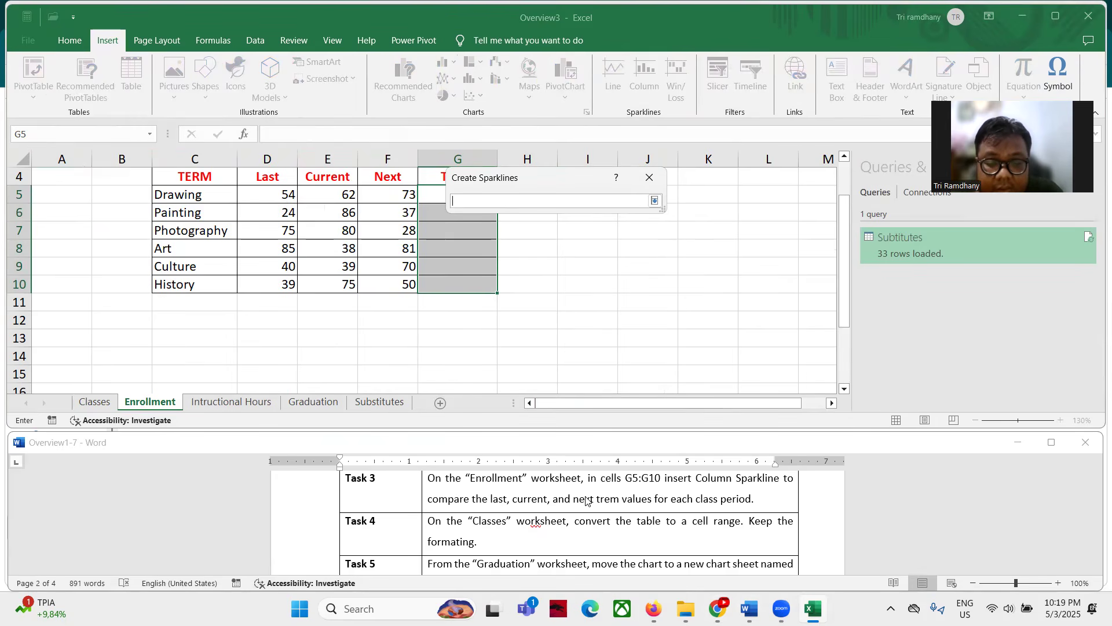
pyautogui.moveTo(281, 196); pyautogui.dragTo(389, 288)
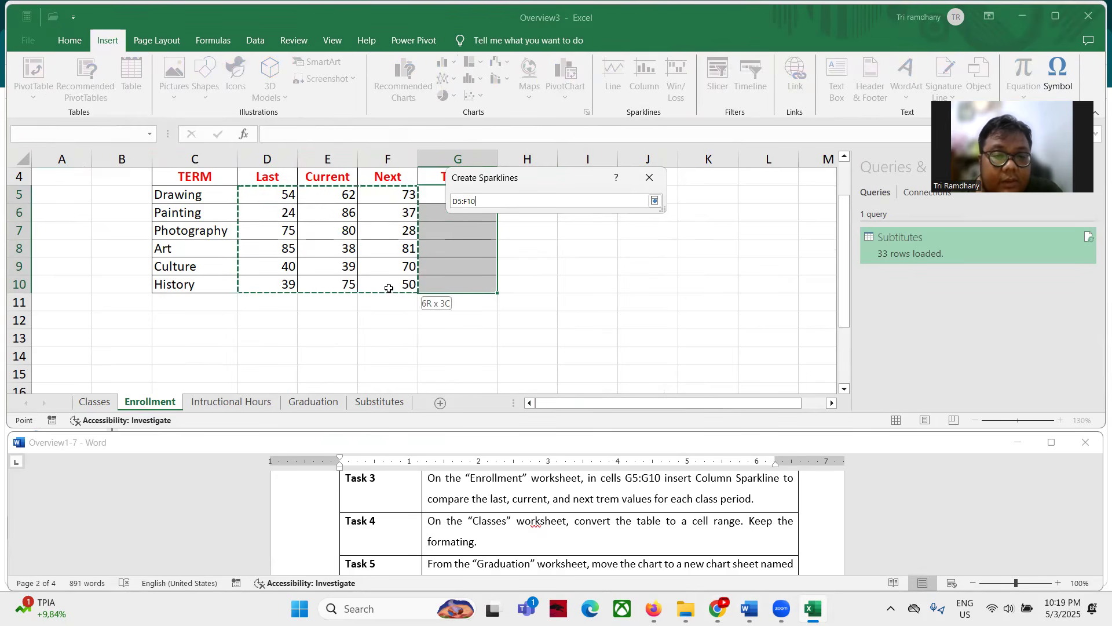
pyautogui.click(654, 201)
pyautogui.click(581, 294)
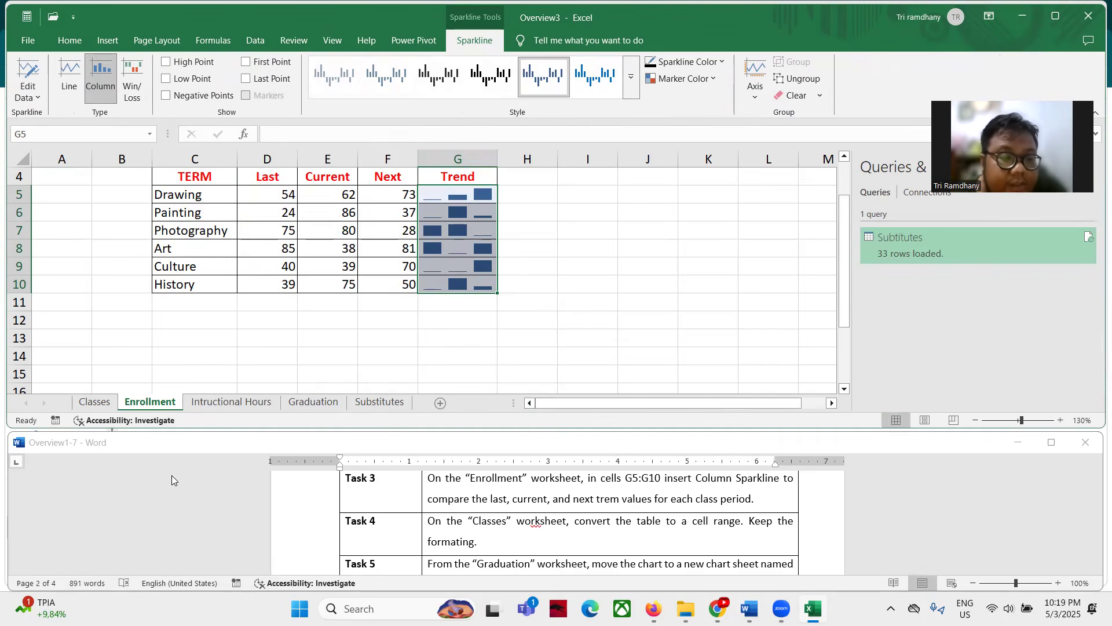
# Step: Convert the class table on the Classes worksheet to a normal cell range, keeping its formatting
pyautogui.click(101, 408)
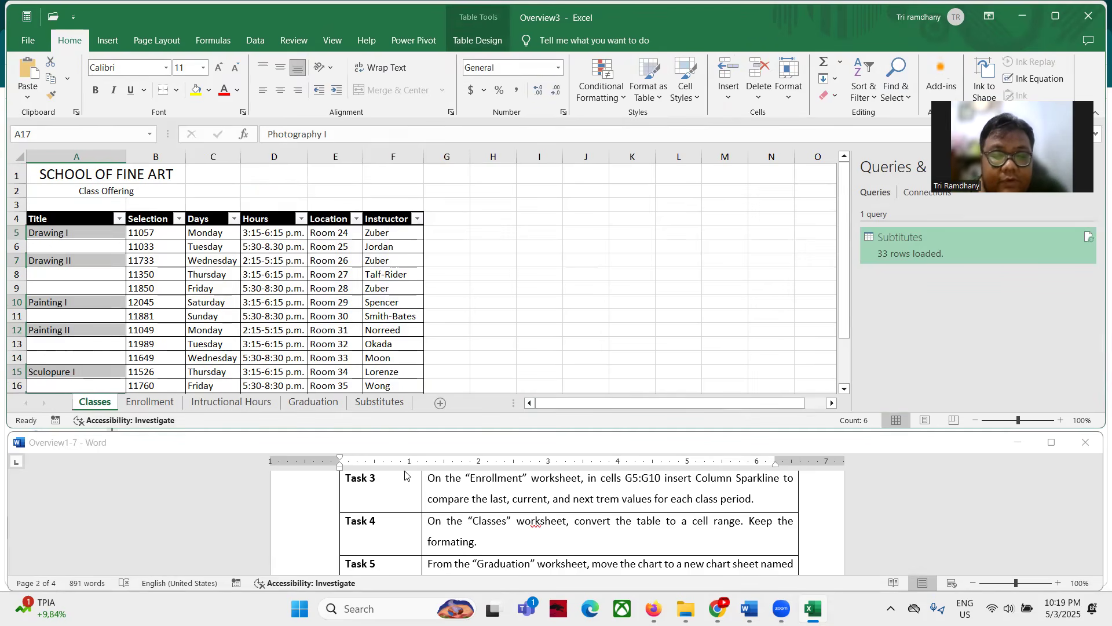
pyautogui.click(278, 271)
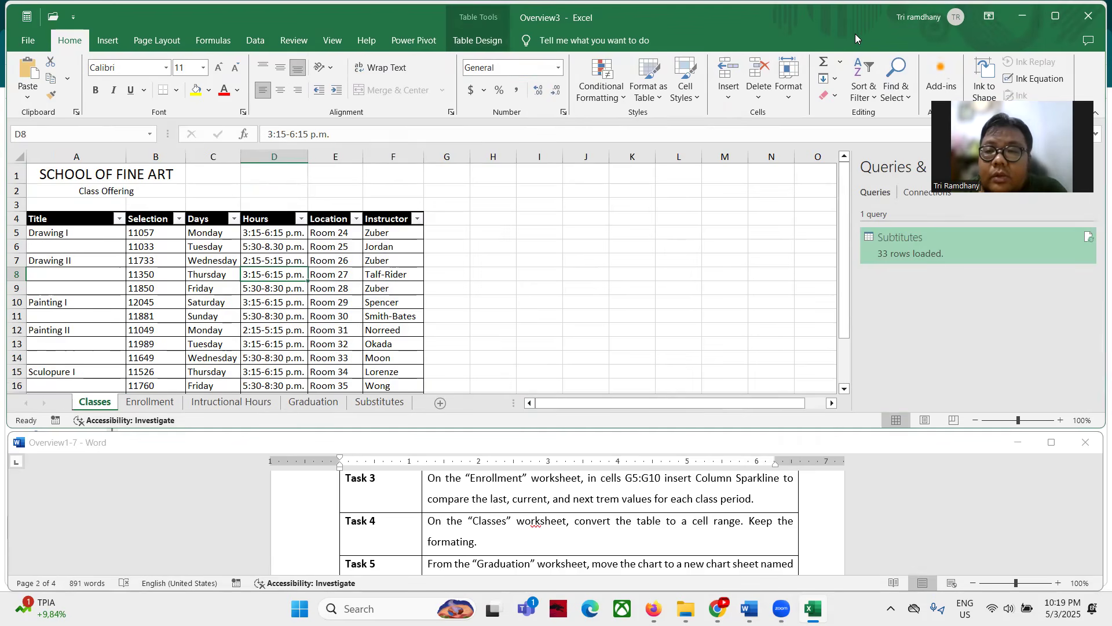
pyautogui.moveTo(859, 15); pyautogui.dragTo(851, 48)
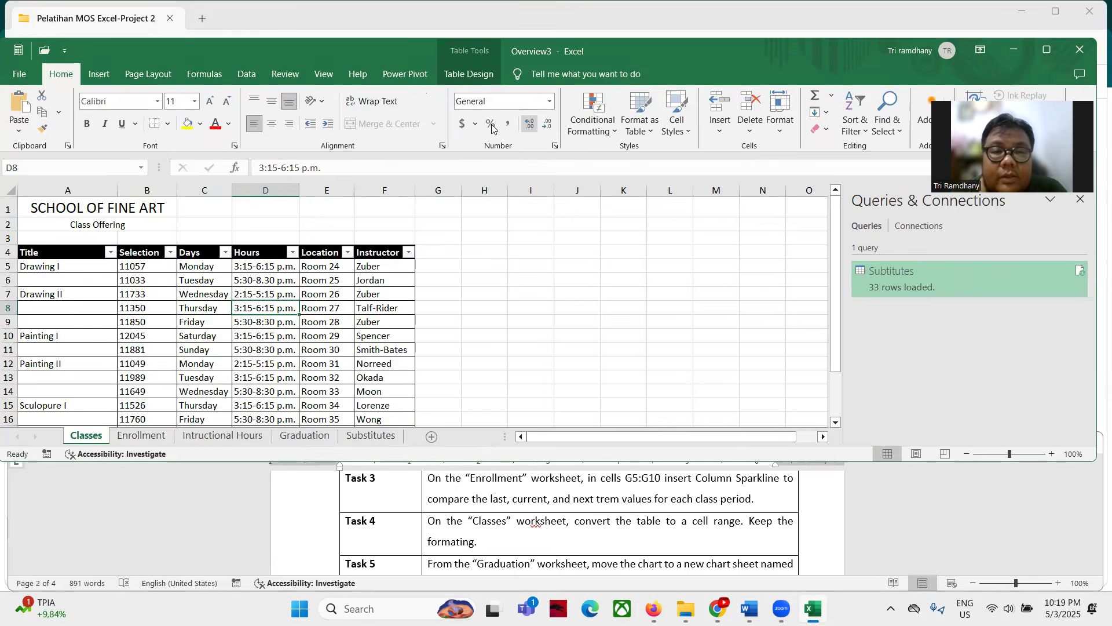
pyautogui.click(470, 75)
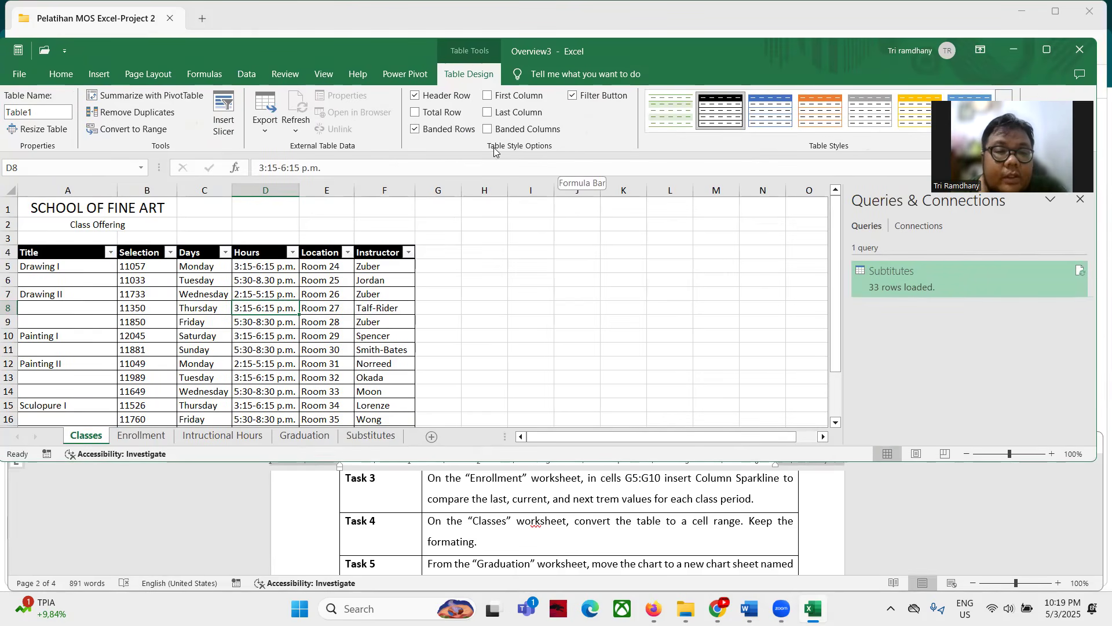
pyautogui.click(139, 134)
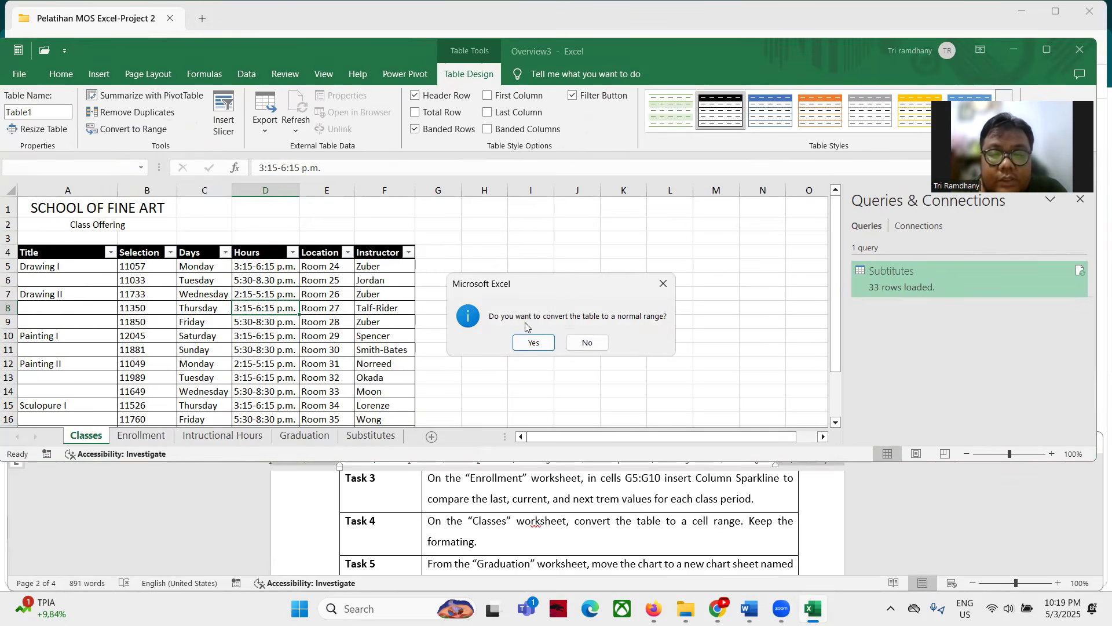
pyautogui.click(532, 342)
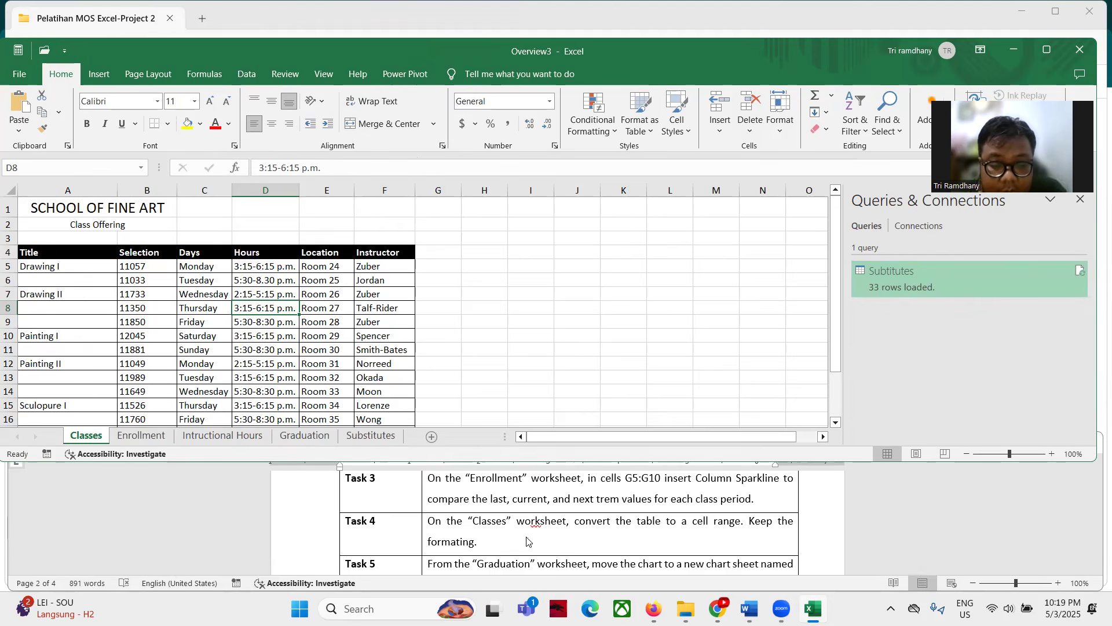
# Step: Move the Graduation Candidates pie chart from the Graduation worksheet to a new chart sheet named "Graduation Chart"
pyautogui.scroll(-1, 529, 537)
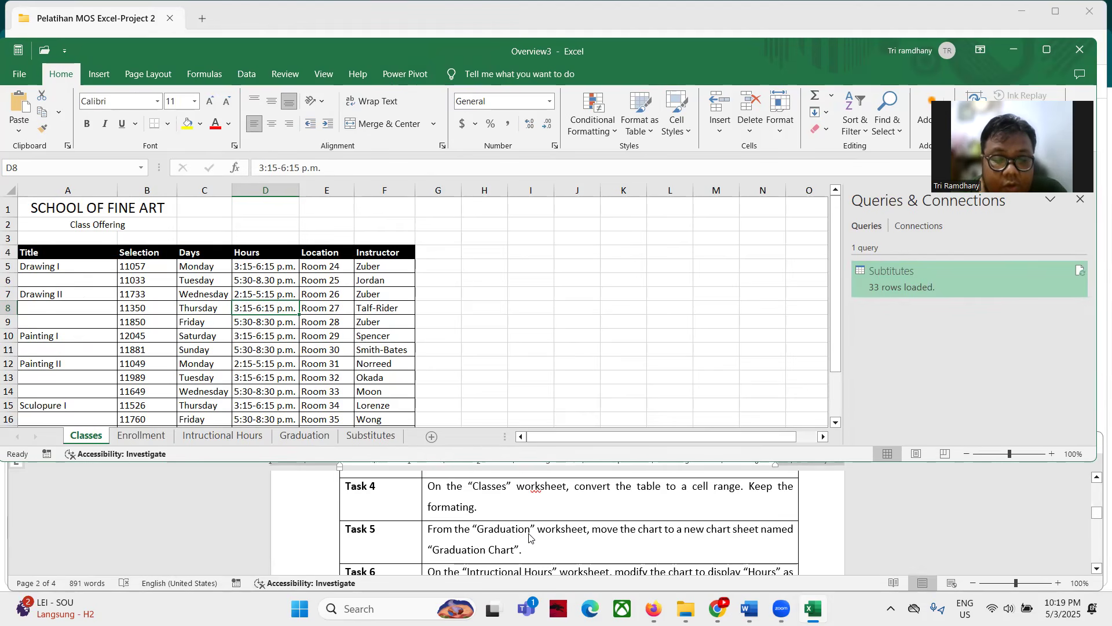
pyautogui.click(306, 437)
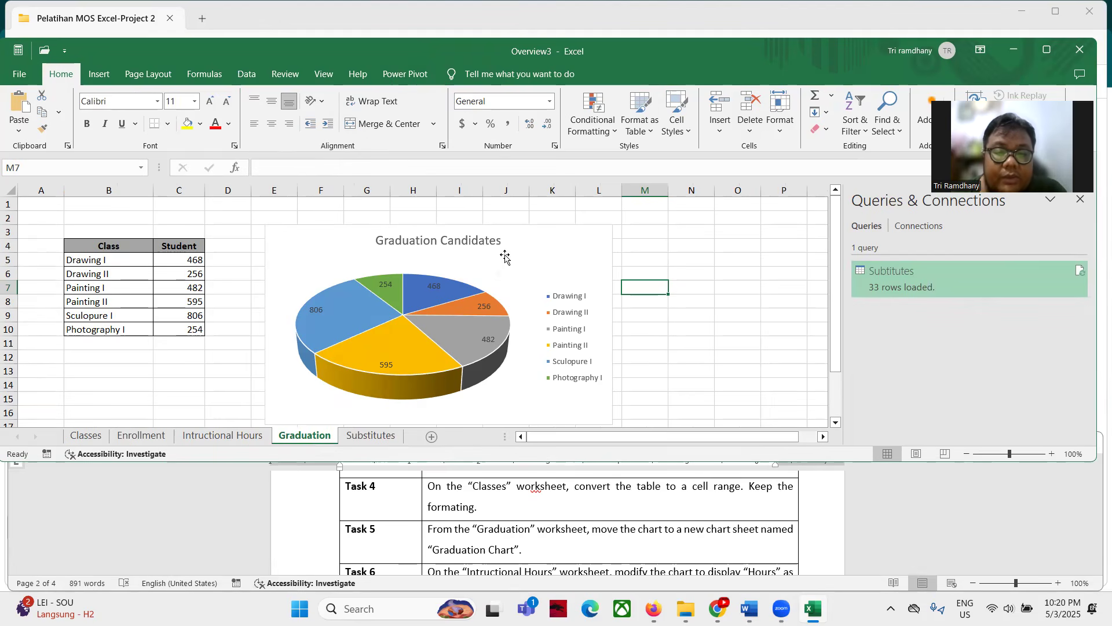
pyautogui.click(550, 238)
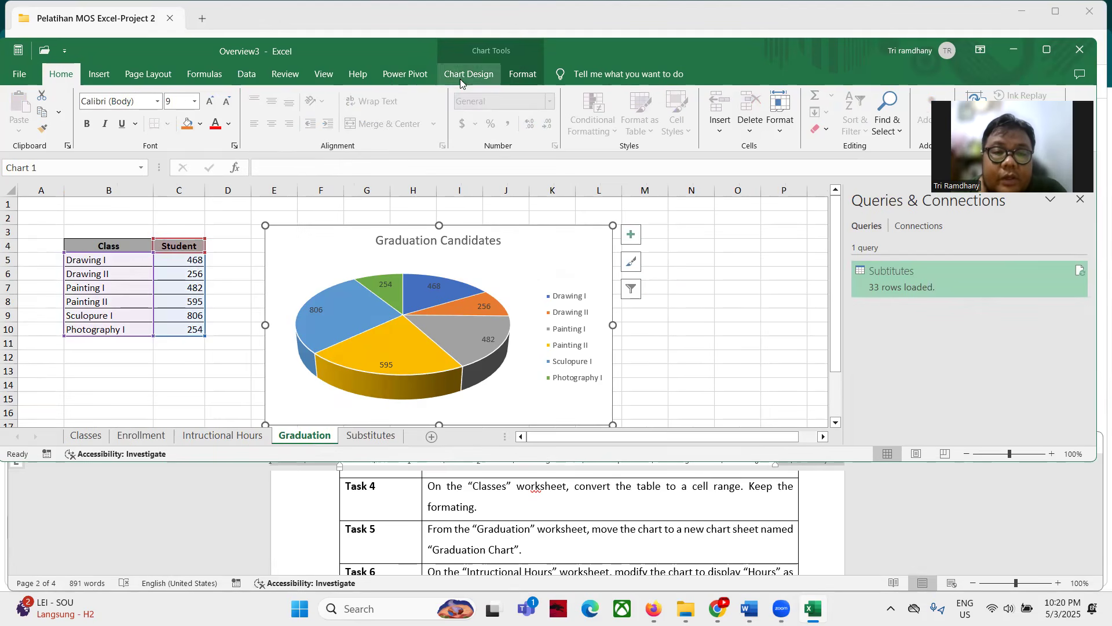
pyautogui.click(467, 74)
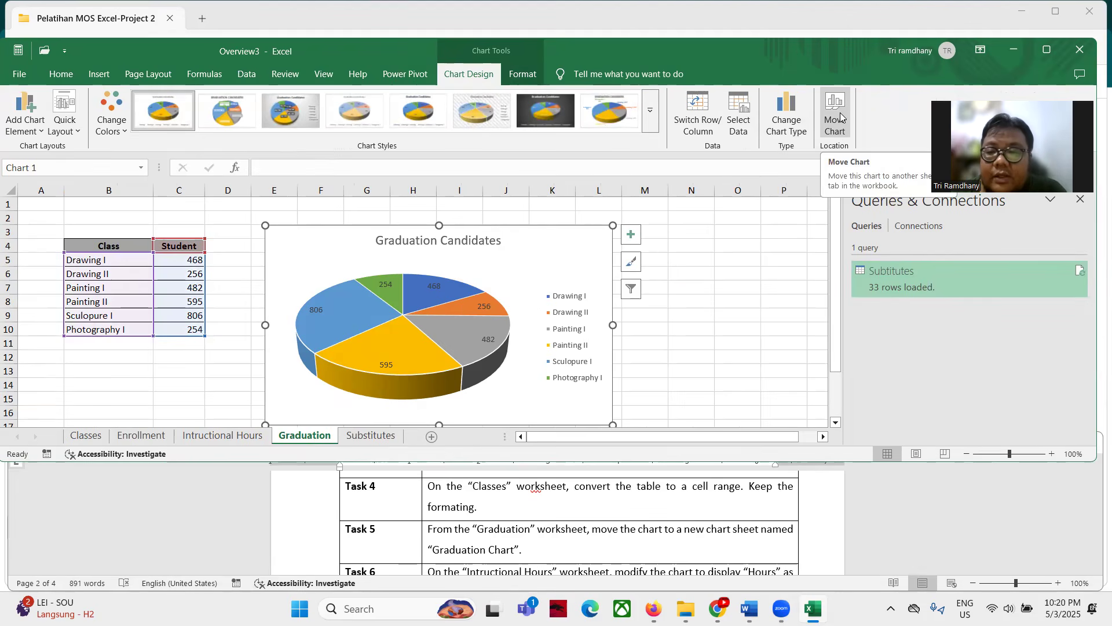
pyautogui.click(836, 116)
pyautogui.click(443, 229)
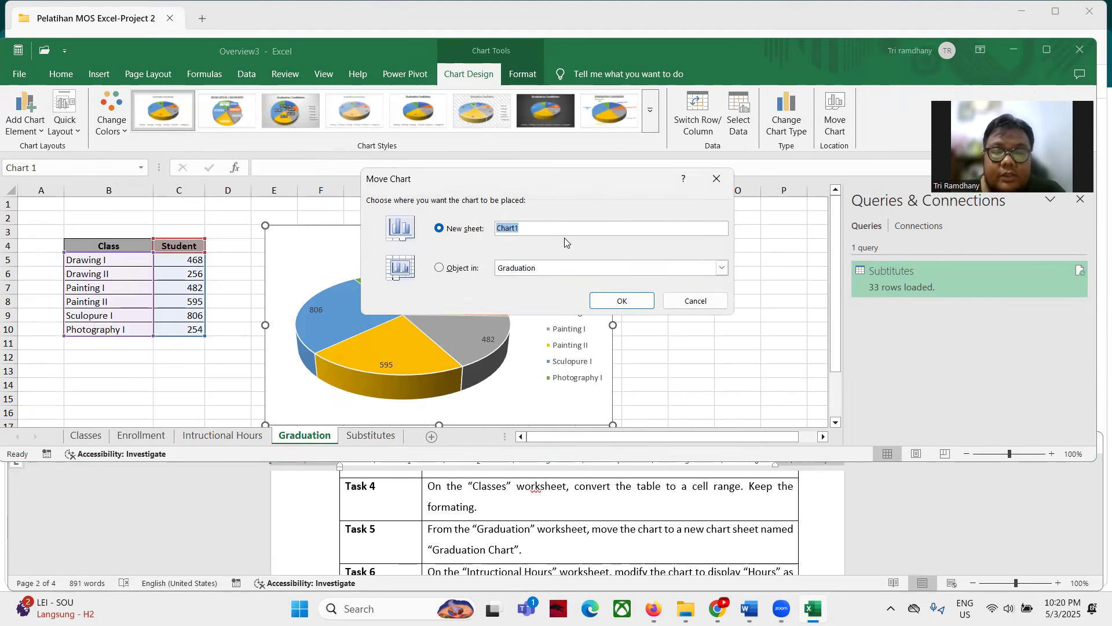
pyautogui.write('Graduation')
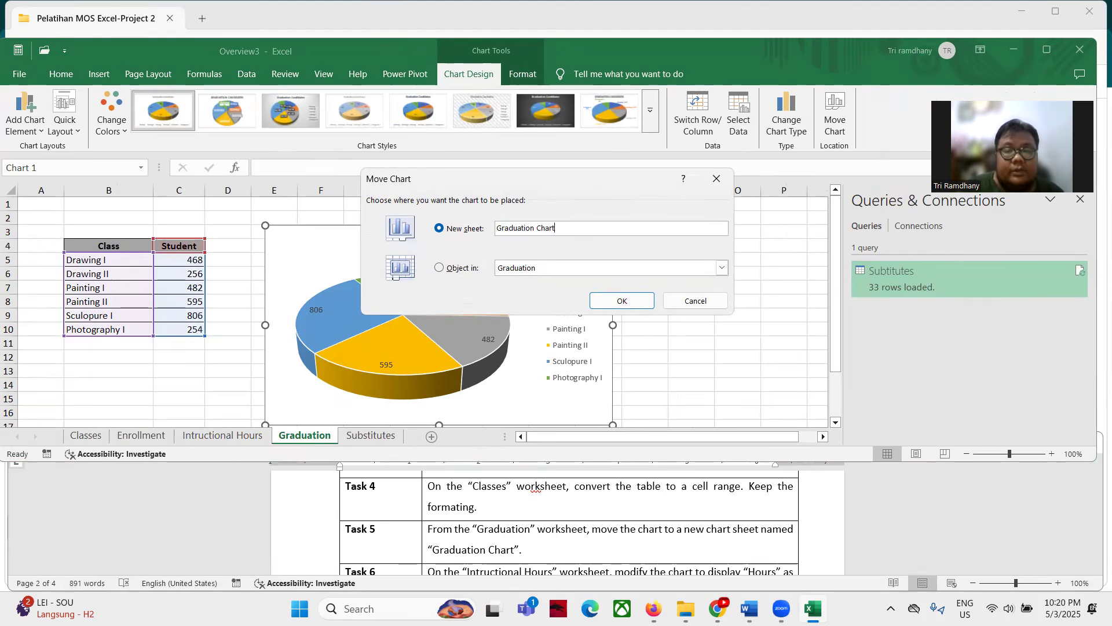
pyautogui.click(621, 301)
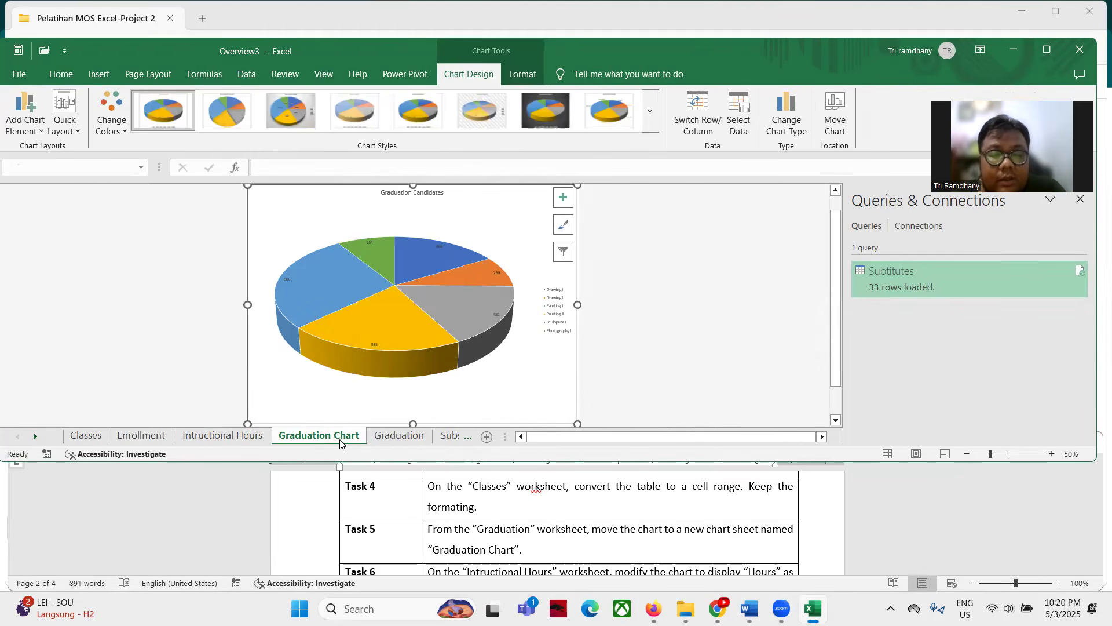
# Step: Add a Primary Vertical axis title to the column chart on the Intructional Hours worksheet, as Task 6 asks
pyautogui.scroll(-2, 511, 556)
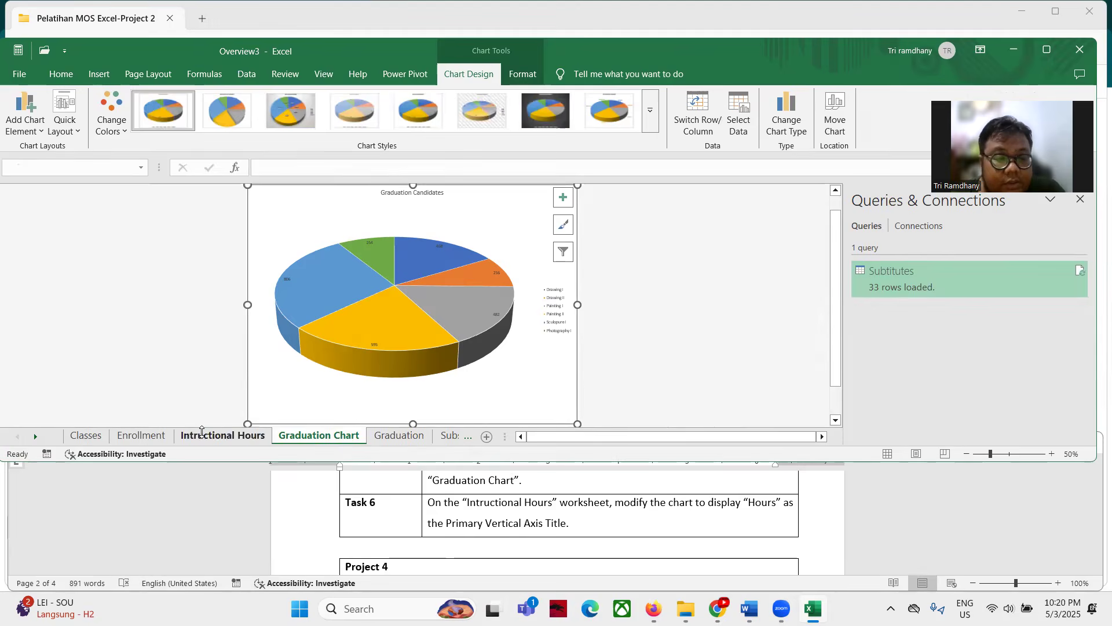
pyautogui.click(214, 435)
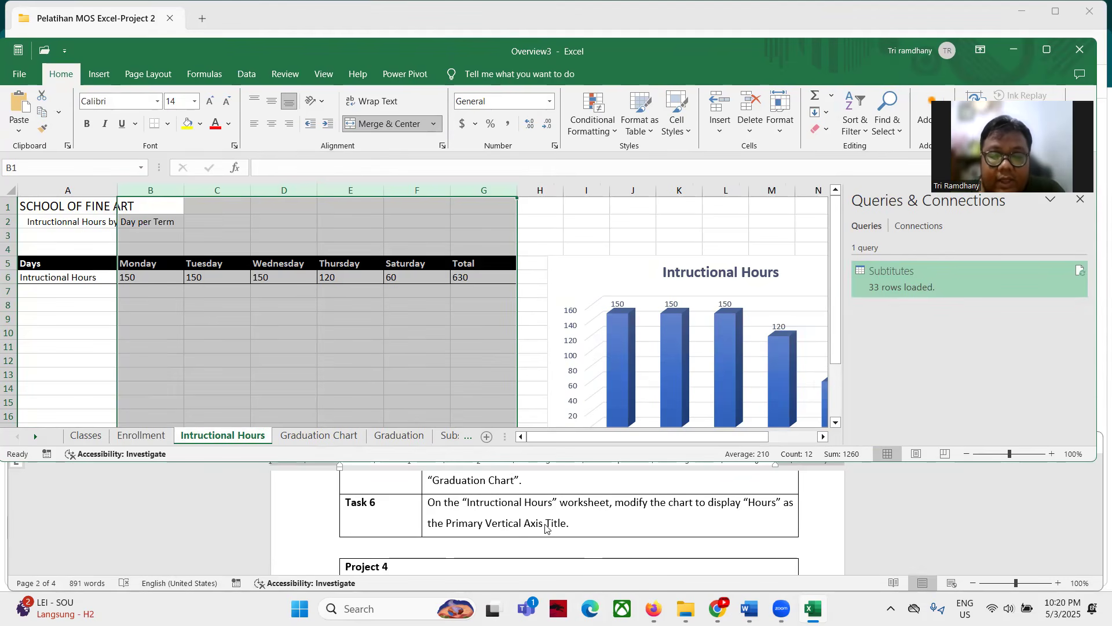
pyautogui.click(659, 264)
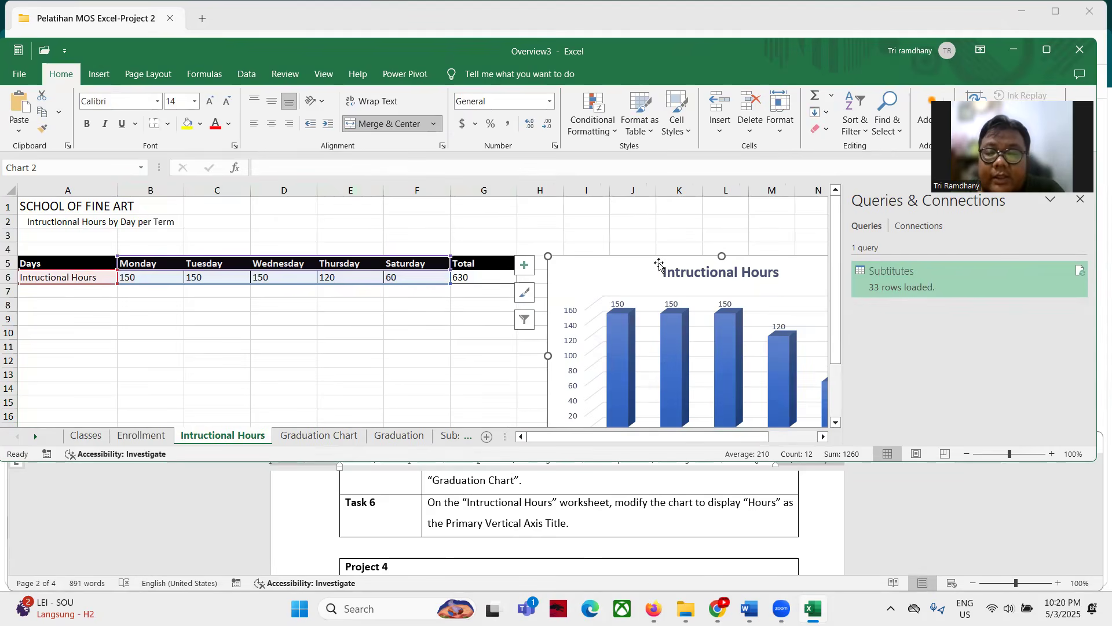
pyautogui.click(525, 266)
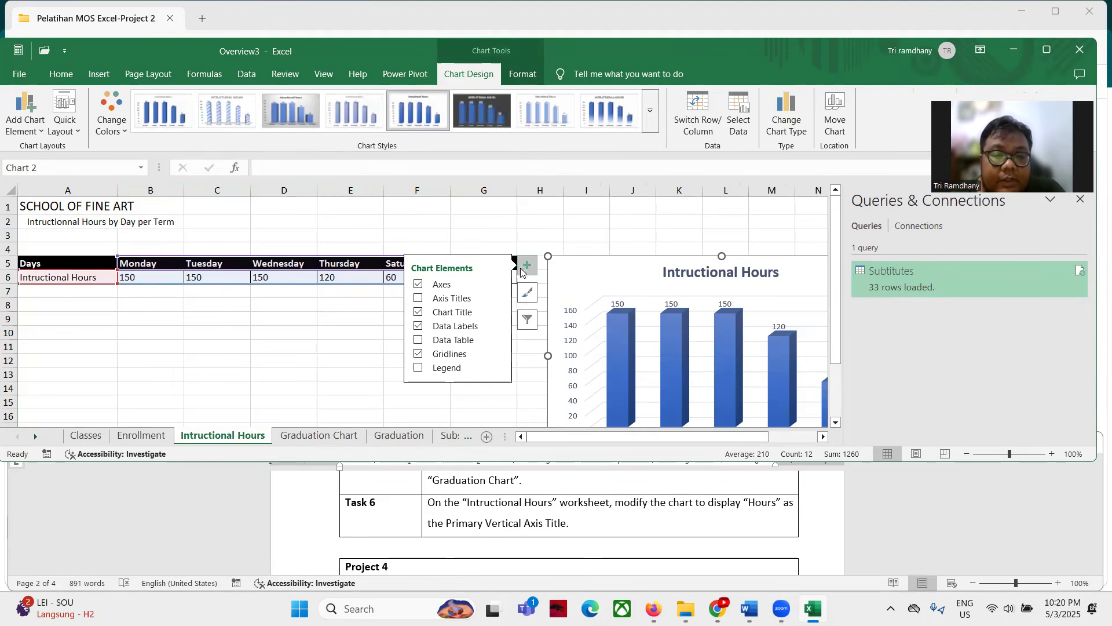
pyautogui.click(457, 299)
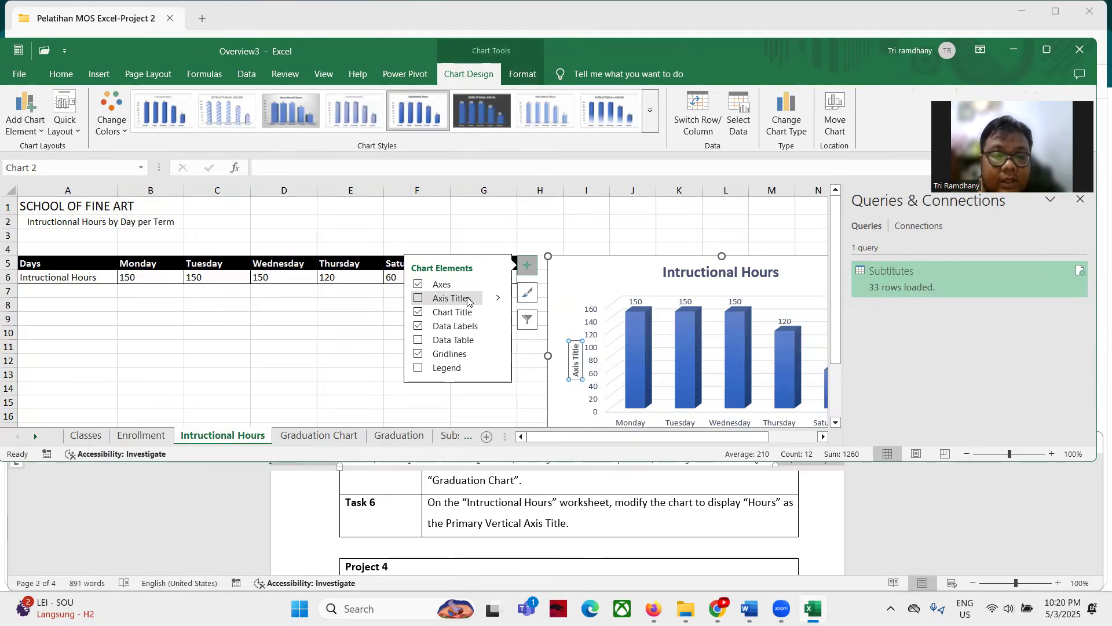
pyautogui.click(468, 299)
pyautogui.click(498, 298)
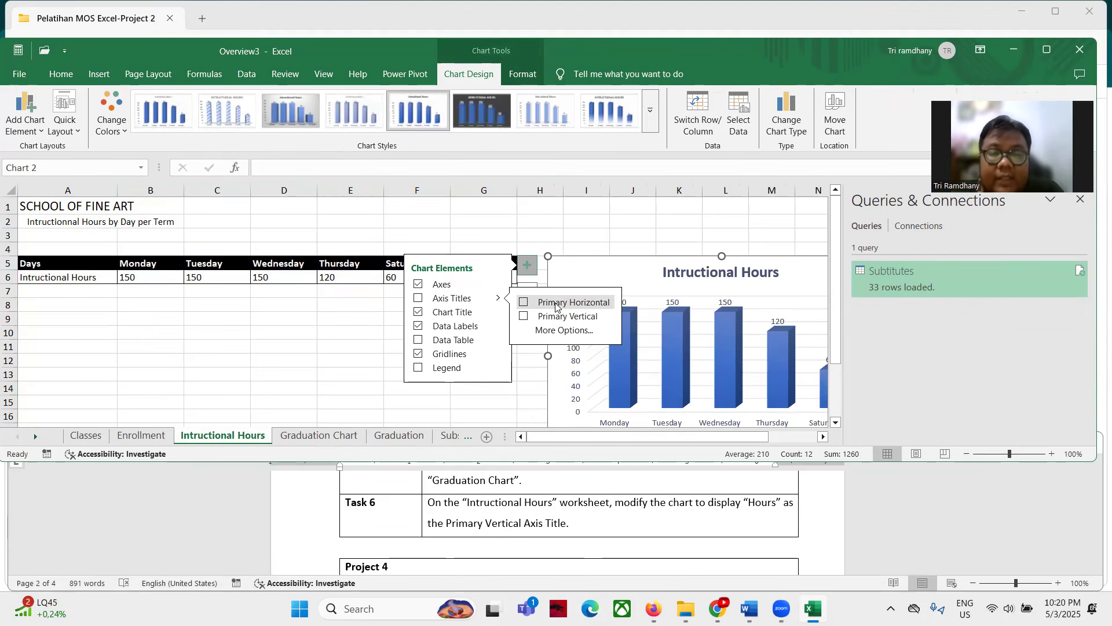
pyautogui.click(523, 318)
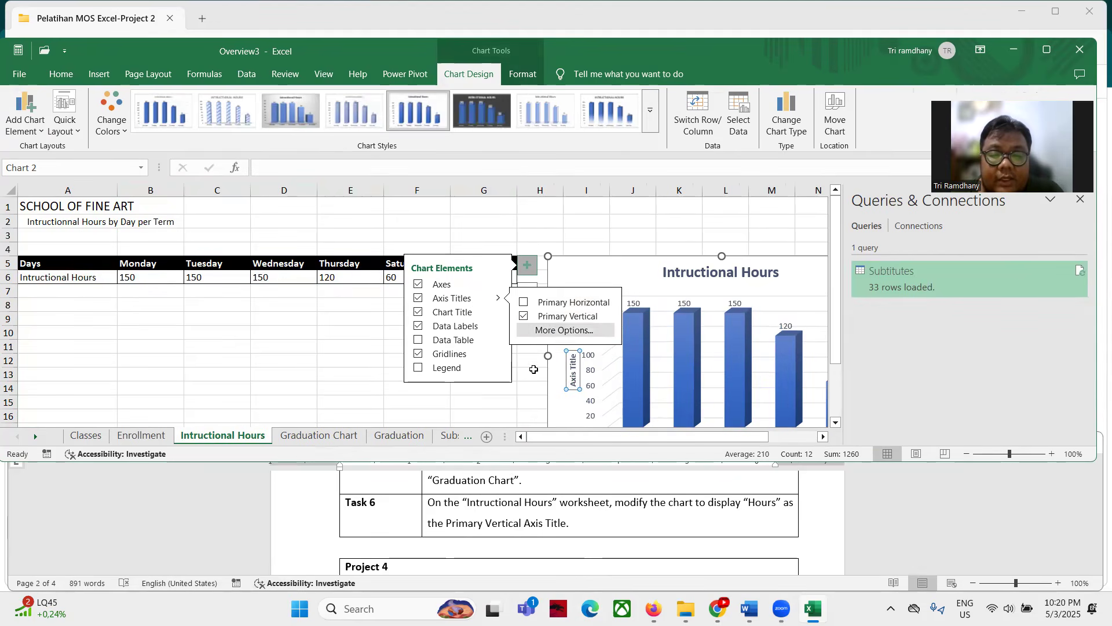
# Step: Replace the placeholder text of the chart's vertical axis title with "Hours"
pyautogui.click(574, 380)
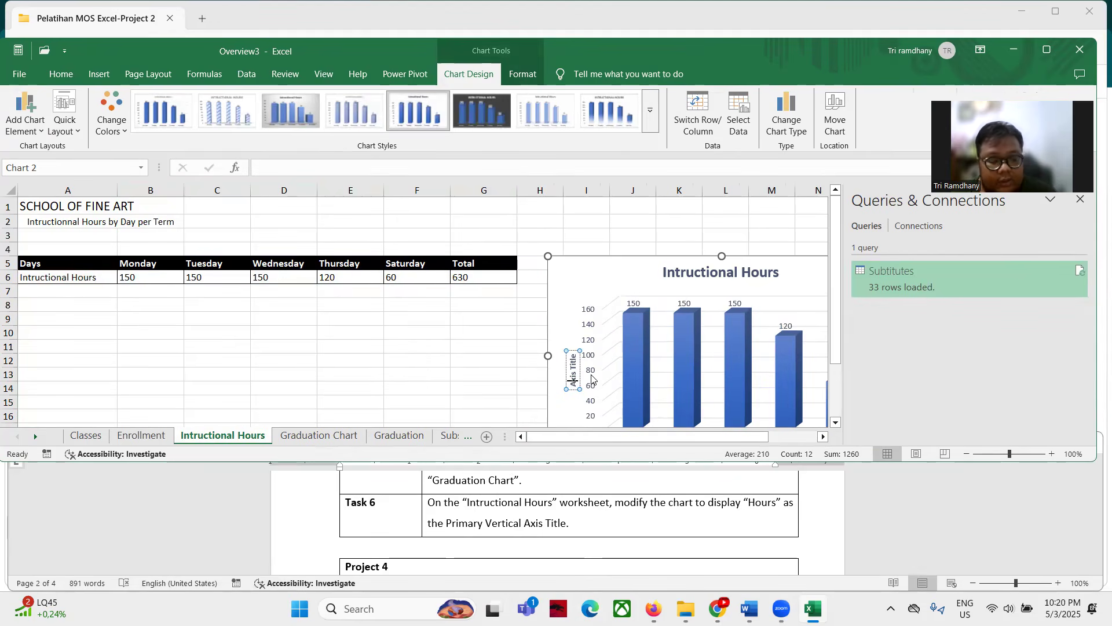
pyautogui.hotkey('ctrl', 'a')
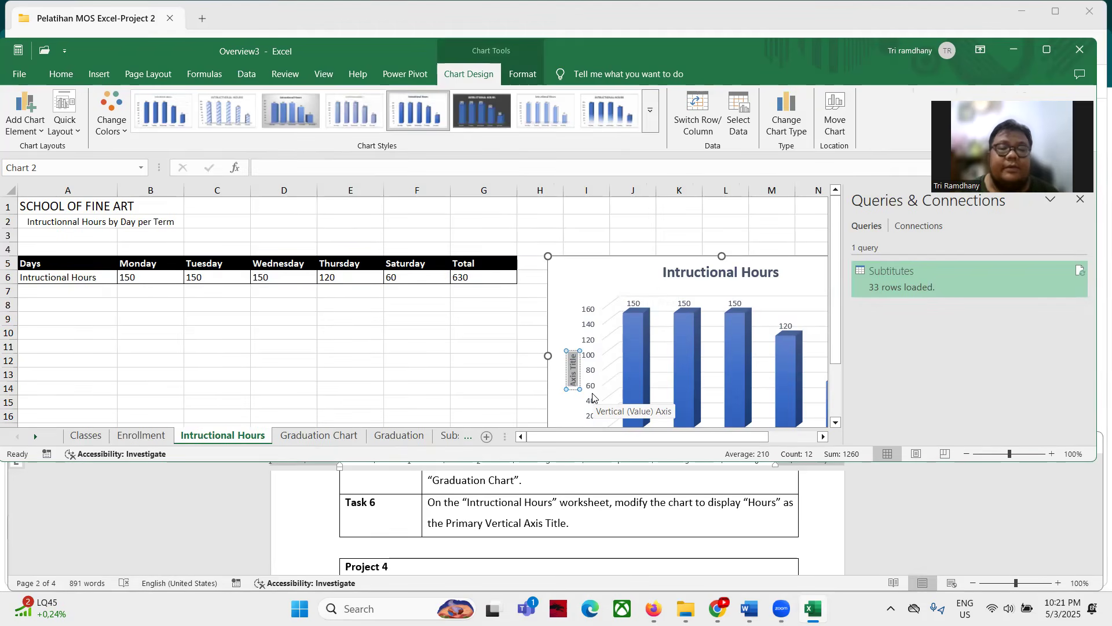
pyautogui.write('Hourse')
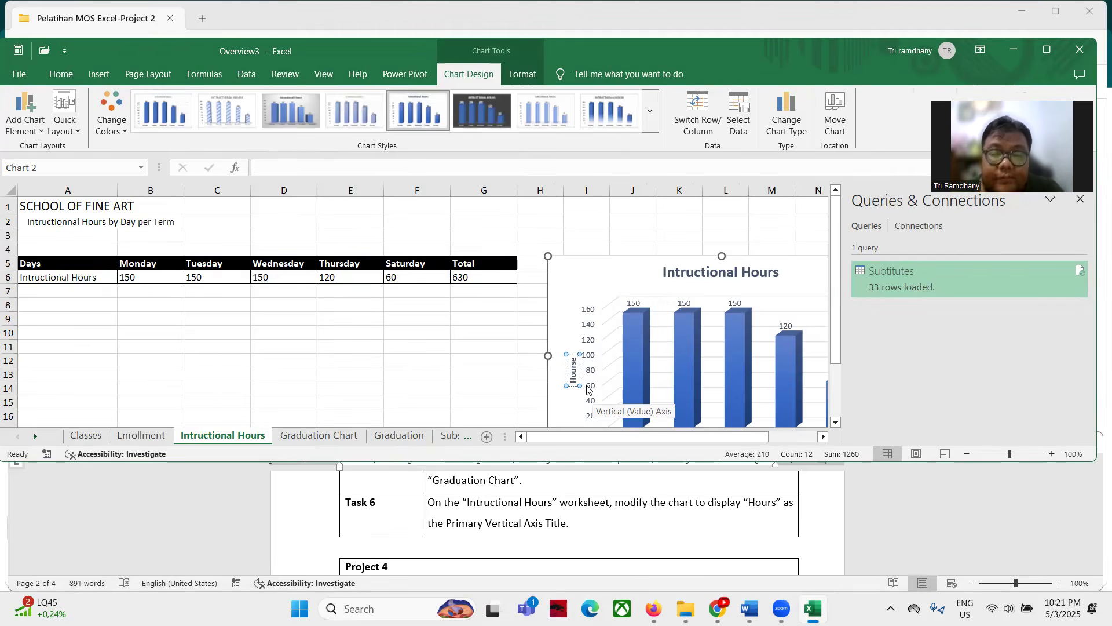
pyautogui.press('BackSpace')
pyautogui.press('BackSpace')
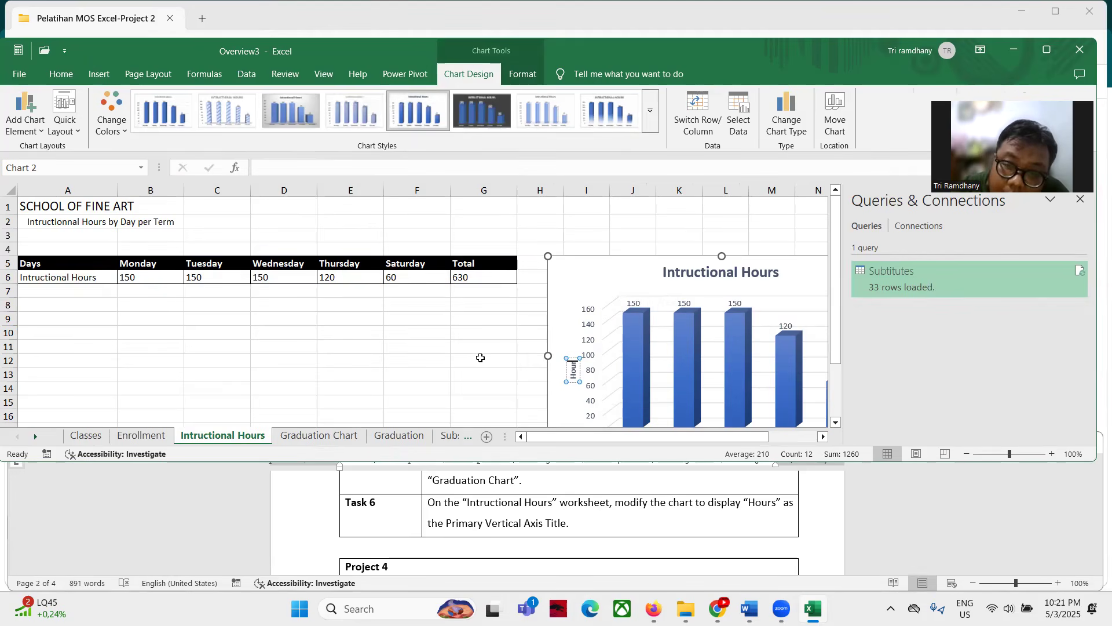
pyautogui.write('s')
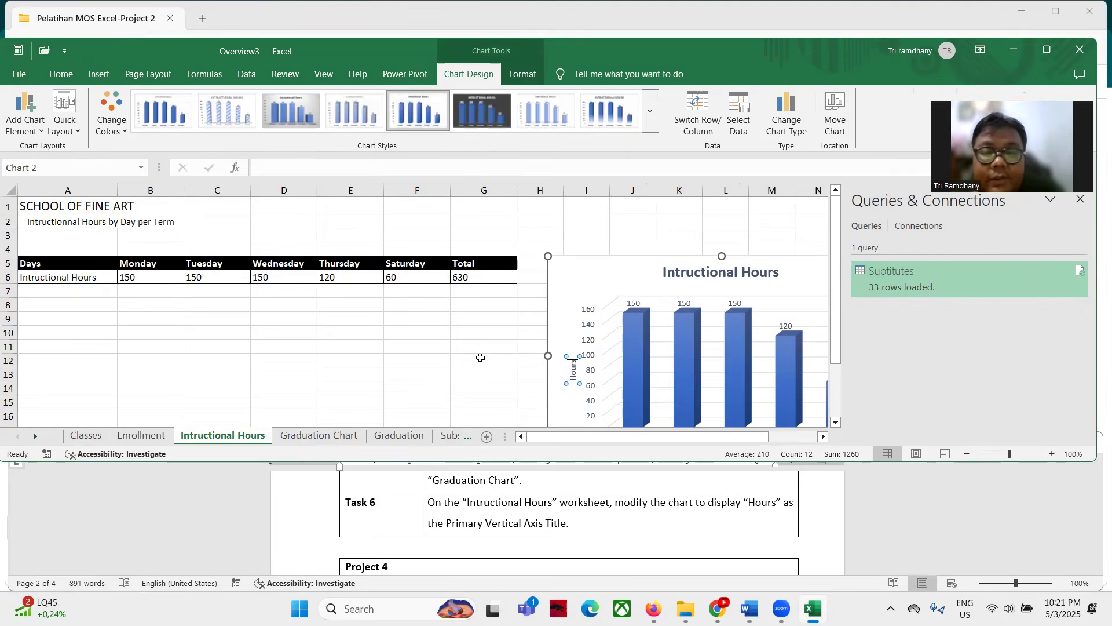
pyautogui.click(466, 316)
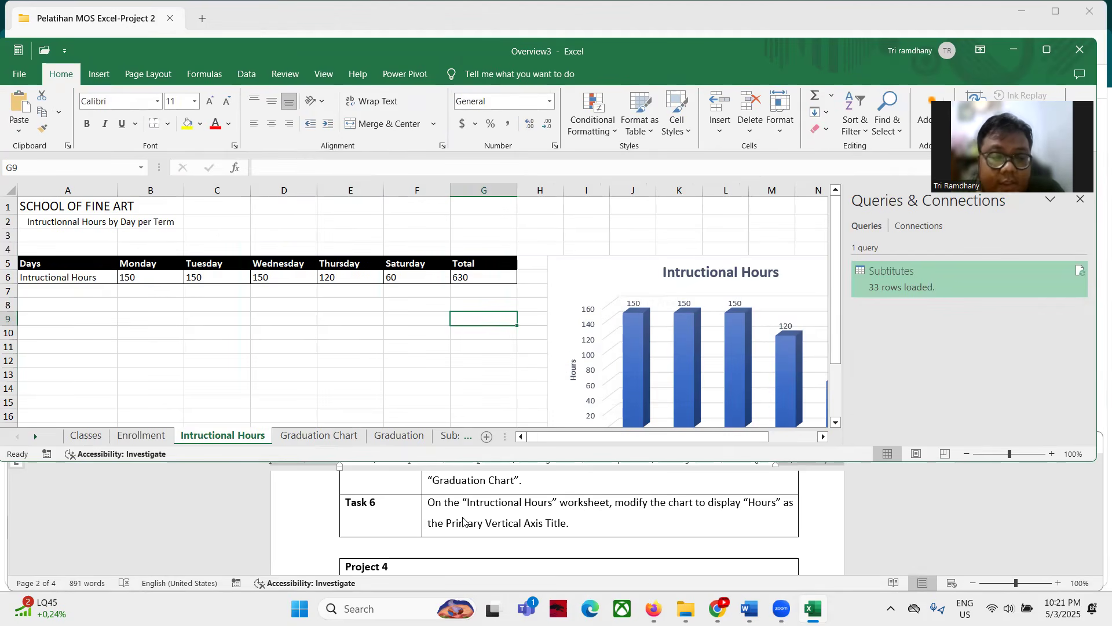
# Step: Close the Overview3 workbook and open Overview4, keeping the Project 4 tasks of the Overview1-7 document in view below it
pyautogui.scroll(10, 463, 521)
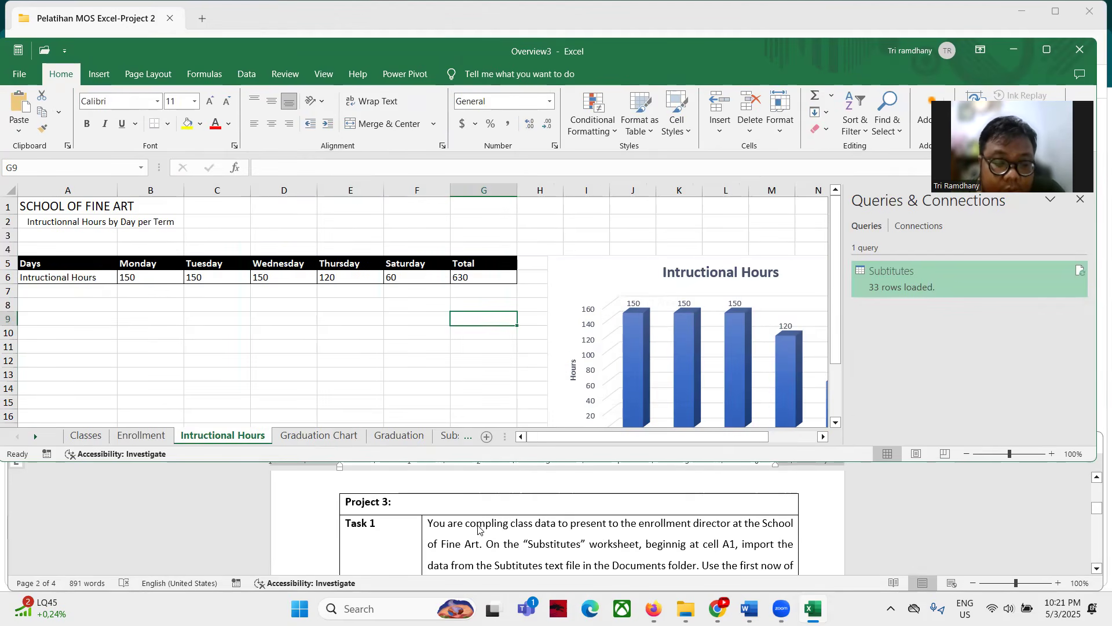
pyautogui.scroll(-12, 478, 530)
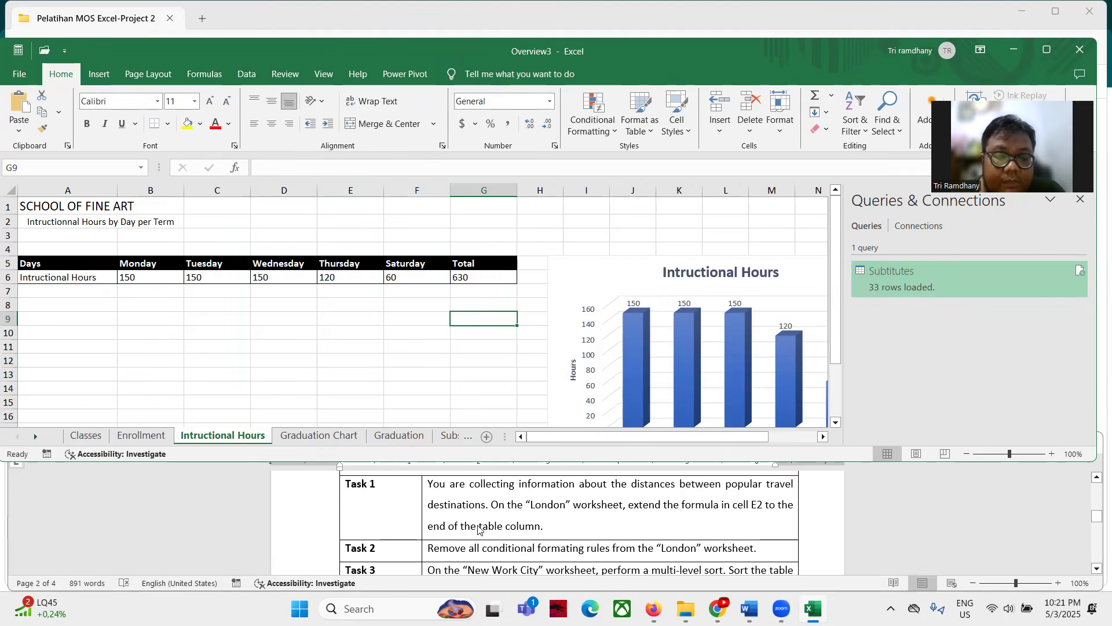
pyautogui.scroll(1, 479, 529)
pyautogui.click(1077, 54)
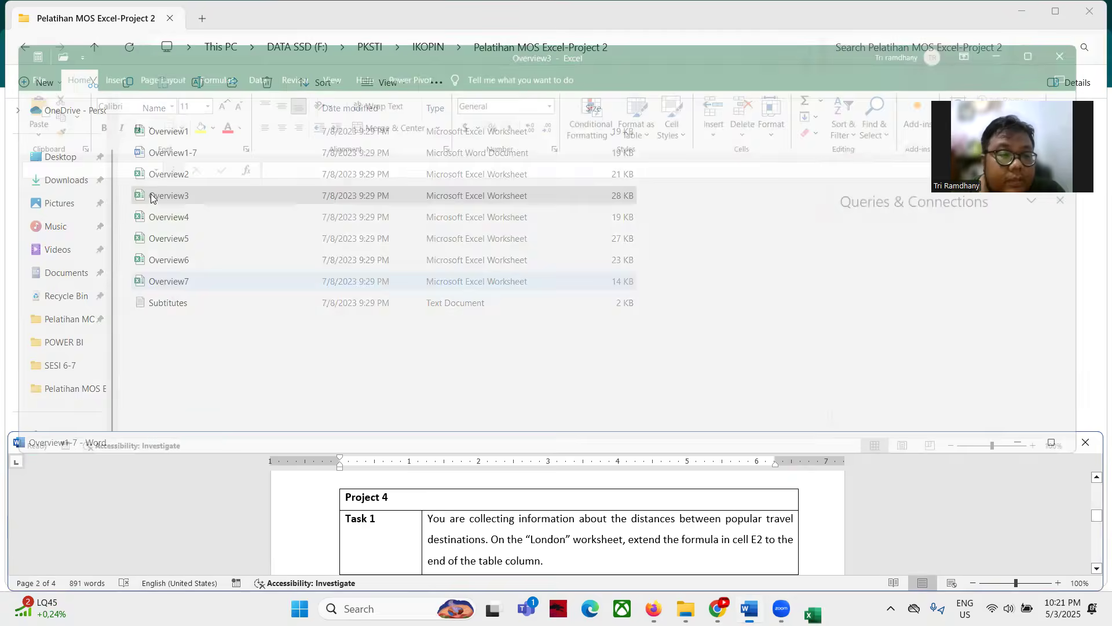
pyautogui.doubleClick(173, 218)
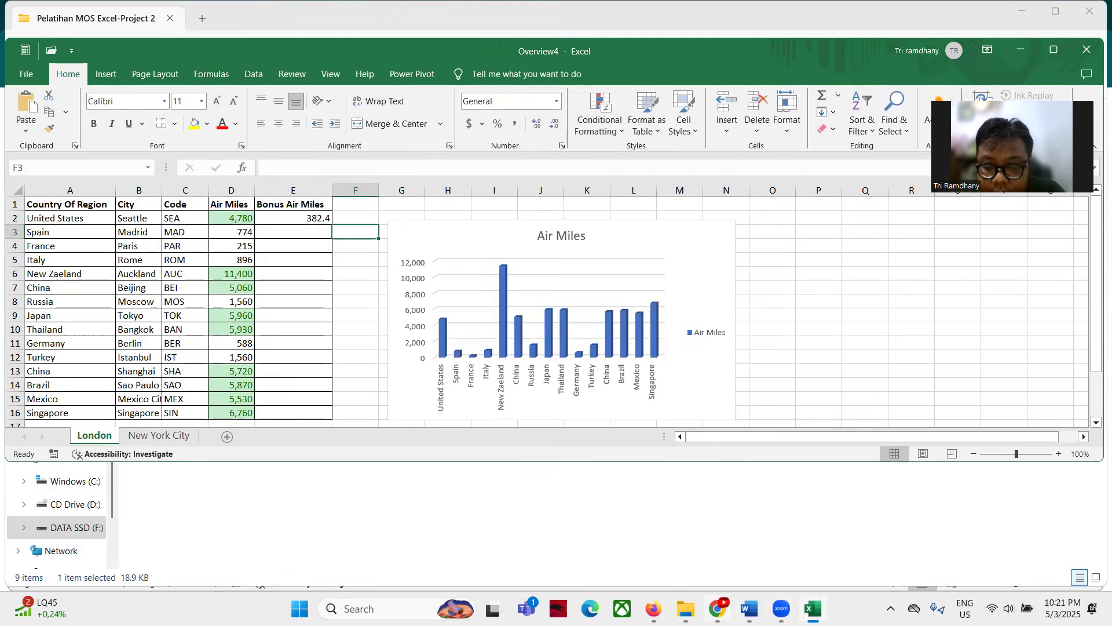
pyautogui.click(742, 606)
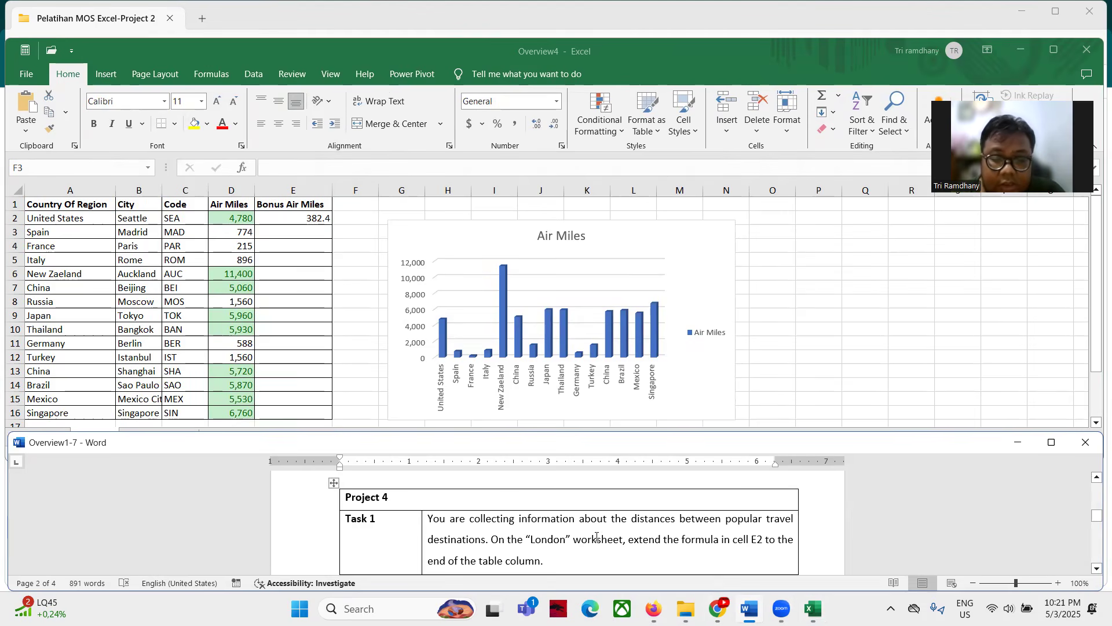
pyautogui.click(6, 416)
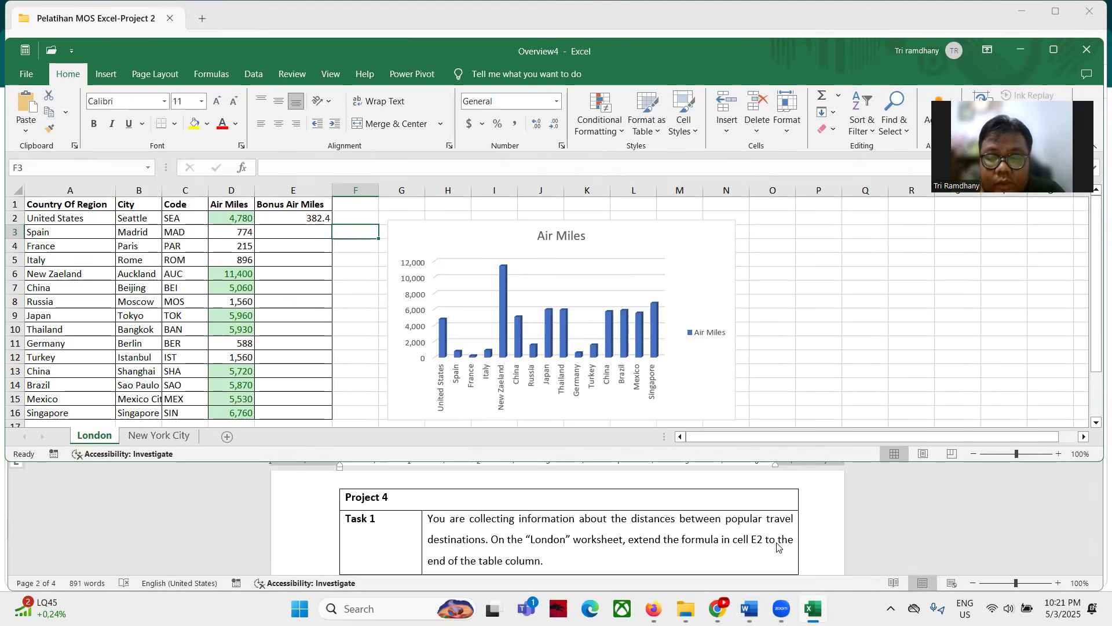
# Step: Extend the Bonus Air Miles formula in cell E2 of the London worksheet down to E16
pyautogui.click(313, 219)
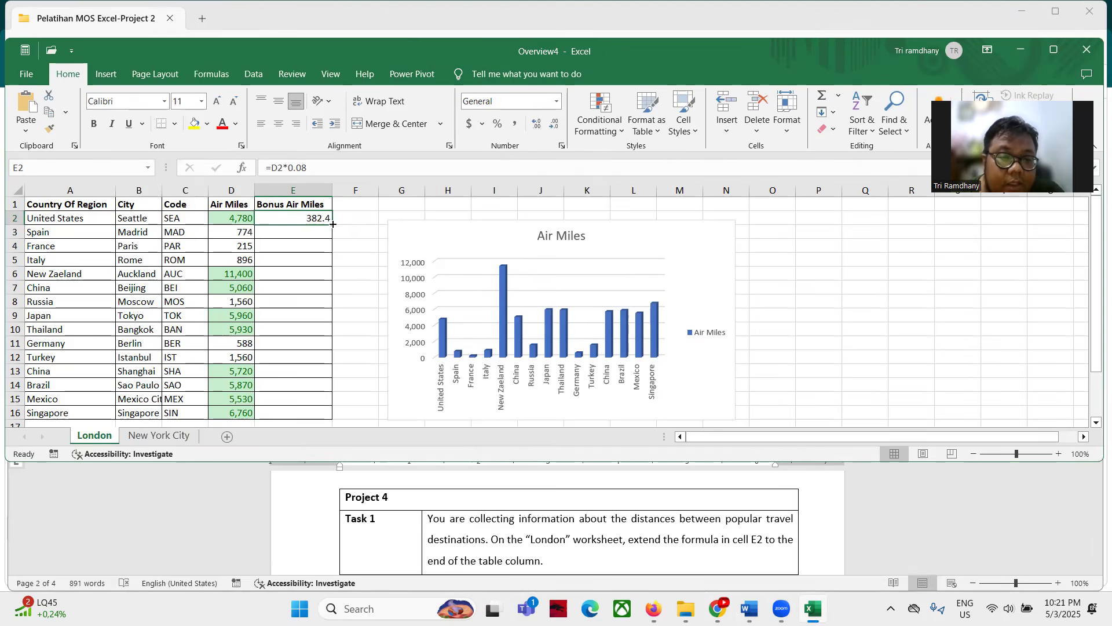
pyautogui.moveTo(332, 224)
pyautogui.mouseDown()
pyautogui.moveTo(320, 423)
pyautogui.moveTo(313, 201)
pyautogui.moveTo(330, 229)
pyautogui.mouseUp()
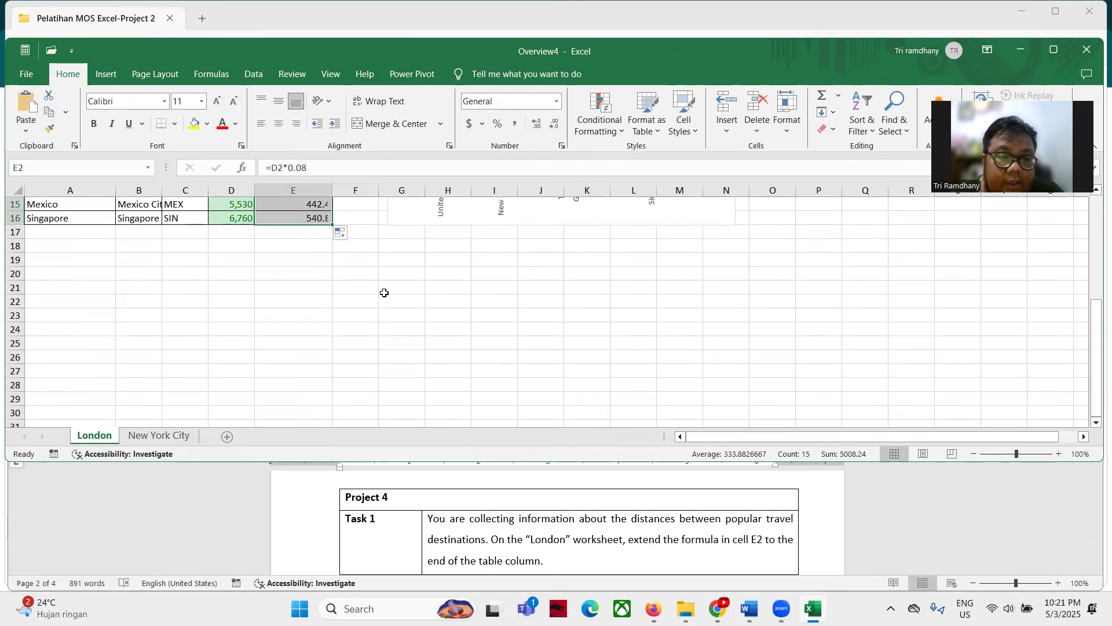
pyautogui.scroll(5, 385, 293)
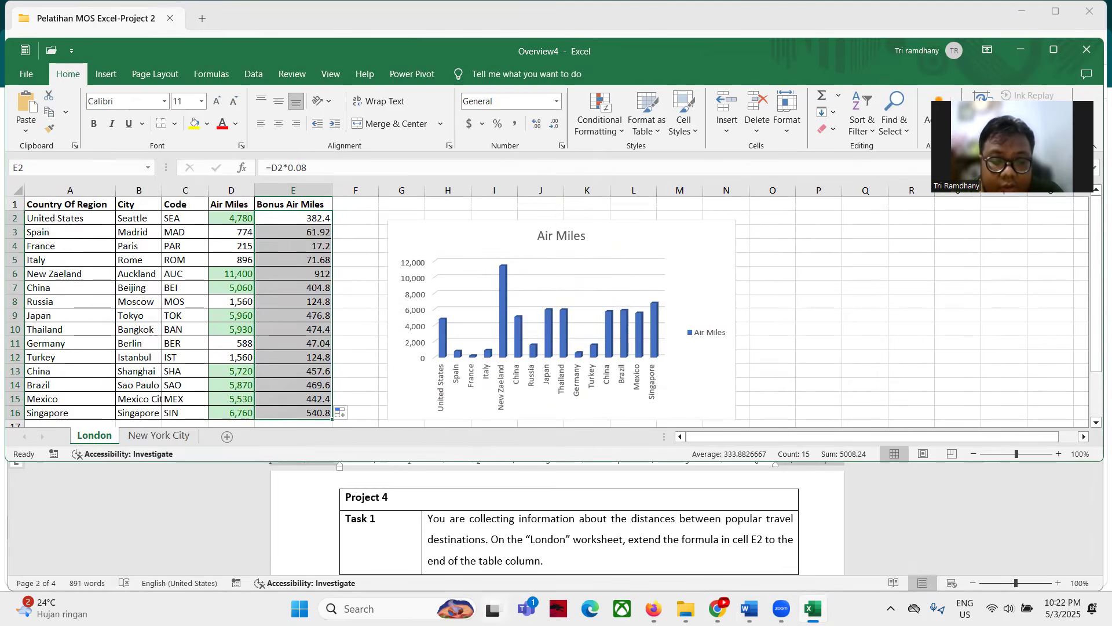
# Step: Clear all conditional formatting rules from the entire London worksheet, as Task 2 asks
pyautogui.scroll(-3, 534, 541)
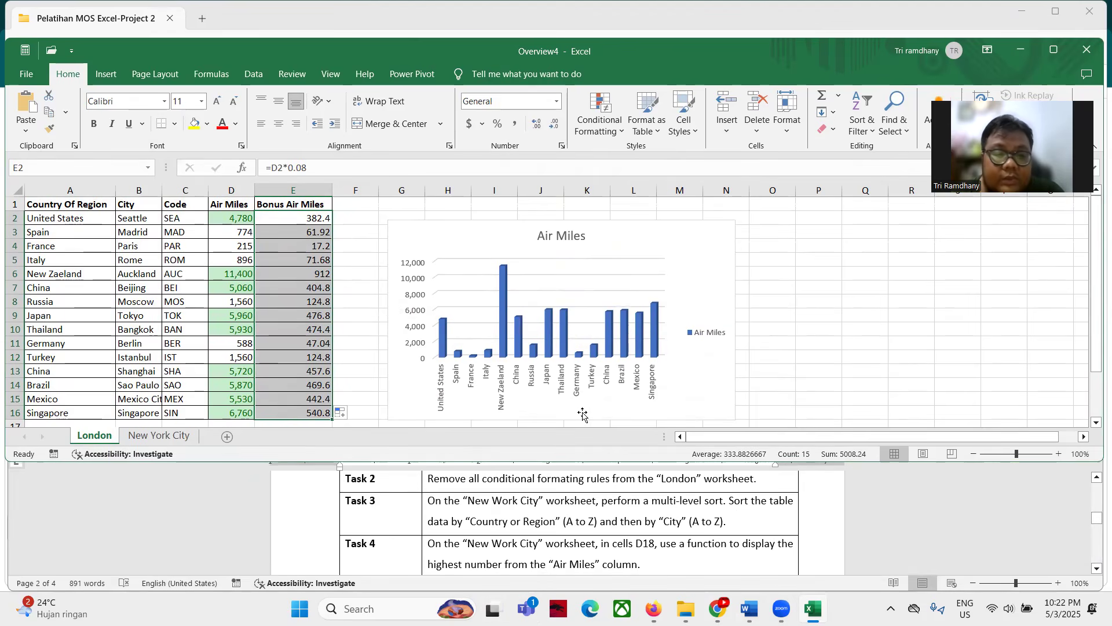
pyautogui.click(610, 134)
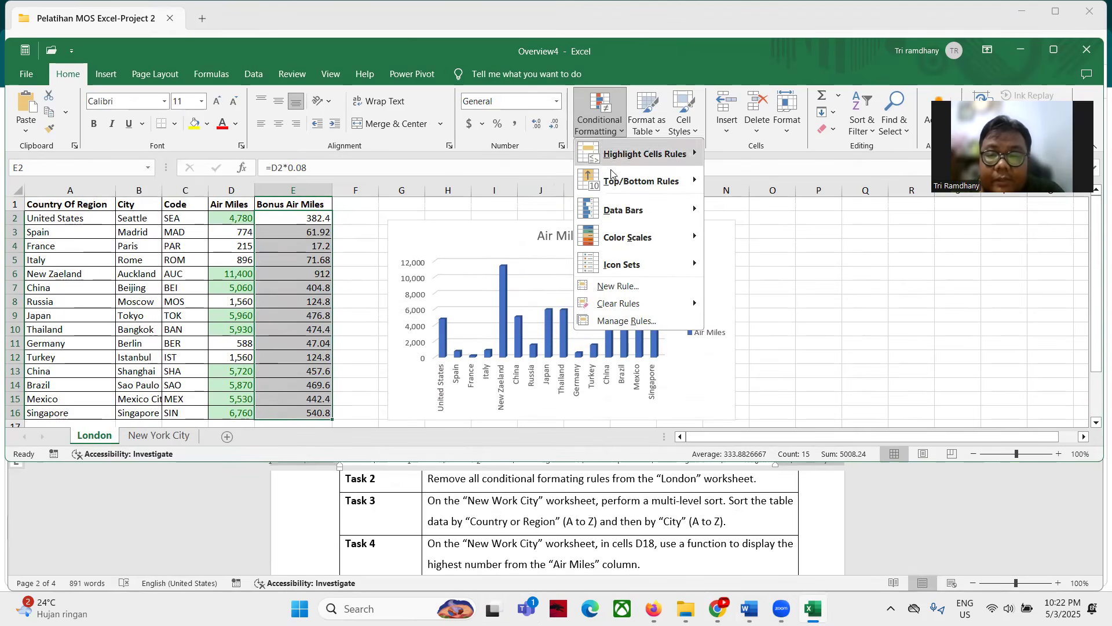
pyautogui.moveTo(626, 304)
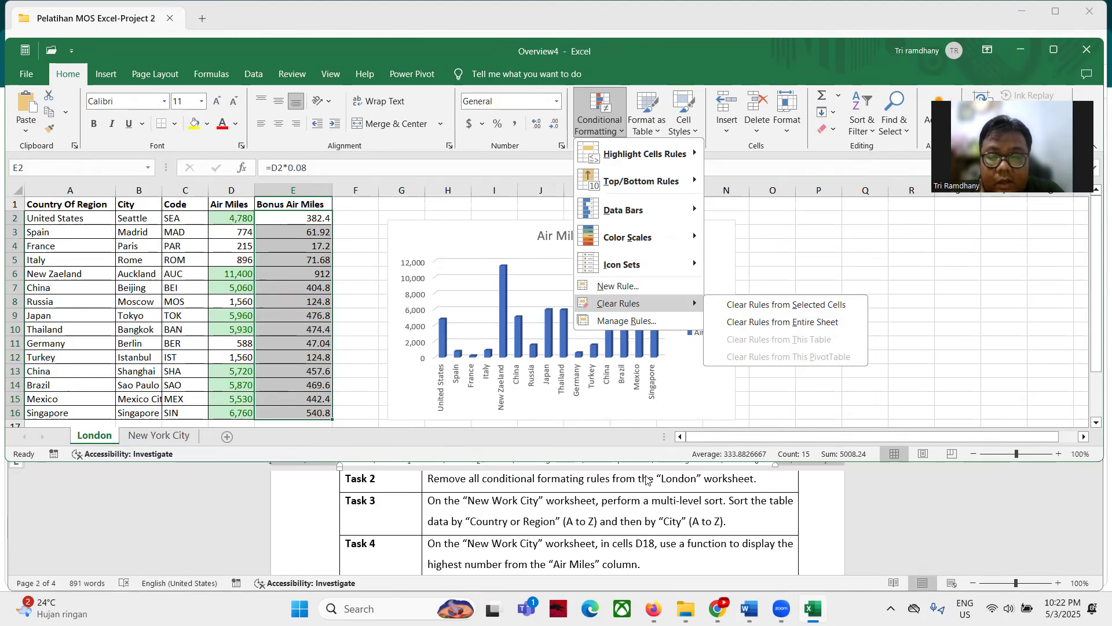
pyautogui.click(796, 326)
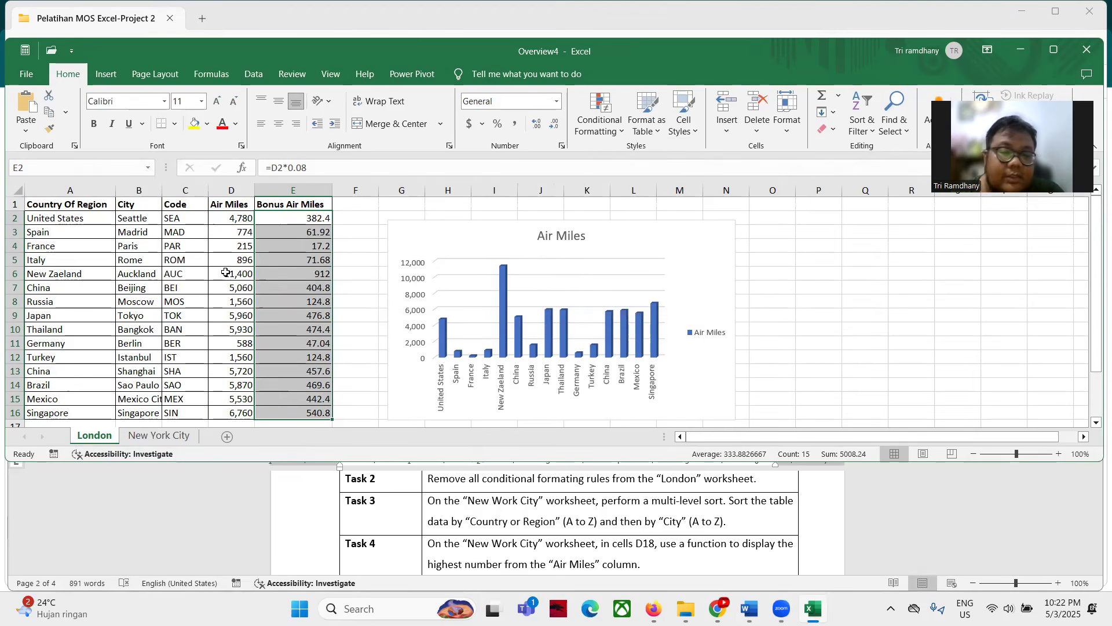
pyautogui.click(799, 274)
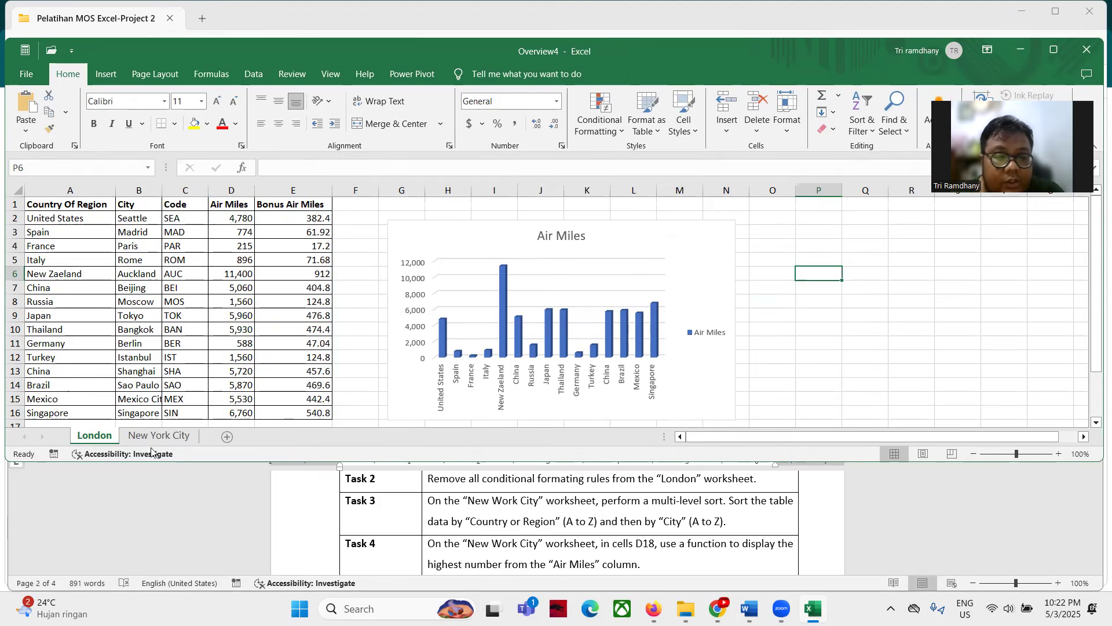
# Step: Start a custom sort of the table on the New York City worksheet, with Country on Region, A to Z, as the first level
pyautogui.click(185, 440)
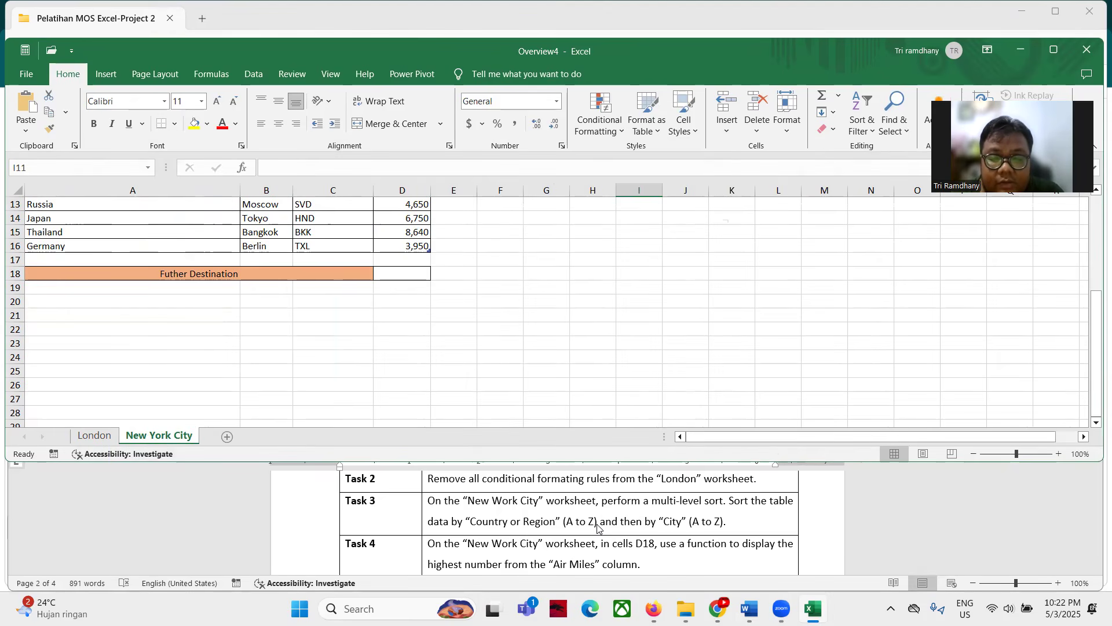
pyautogui.scroll(-3, 708, 498)
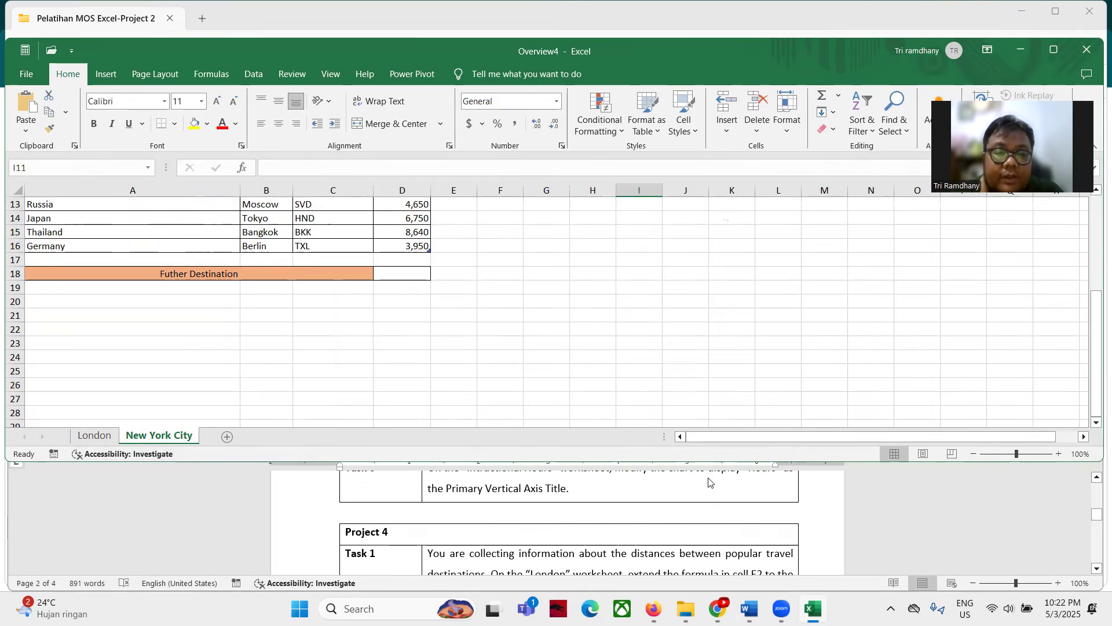
pyautogui.scroll(4, 574, 328)
pyautogui.click(278, 305)
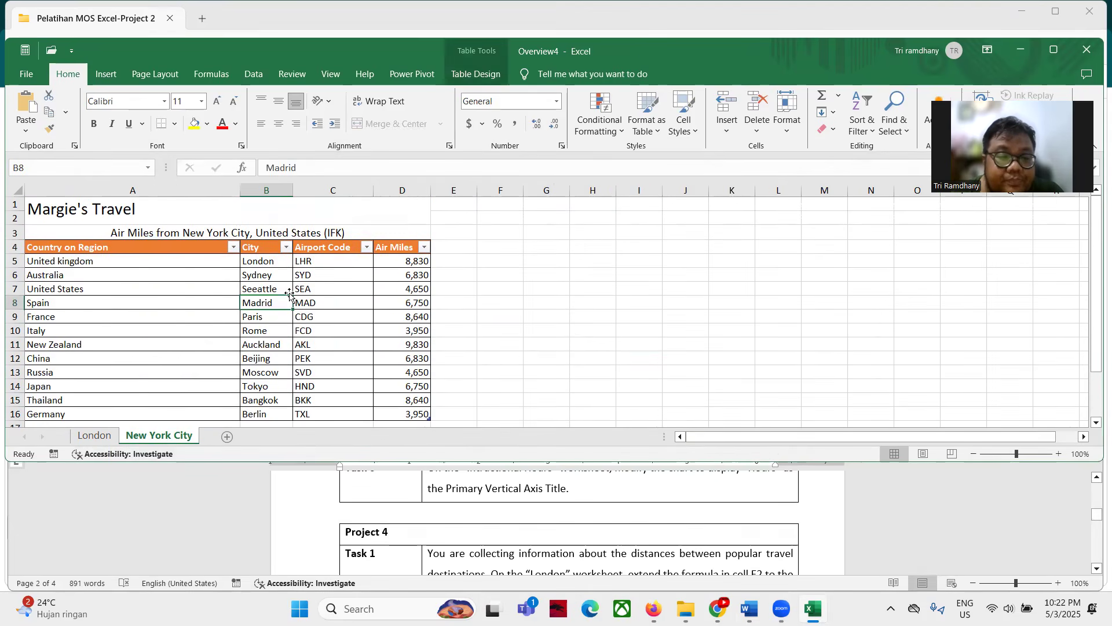
pyautogui.click(253, 75)
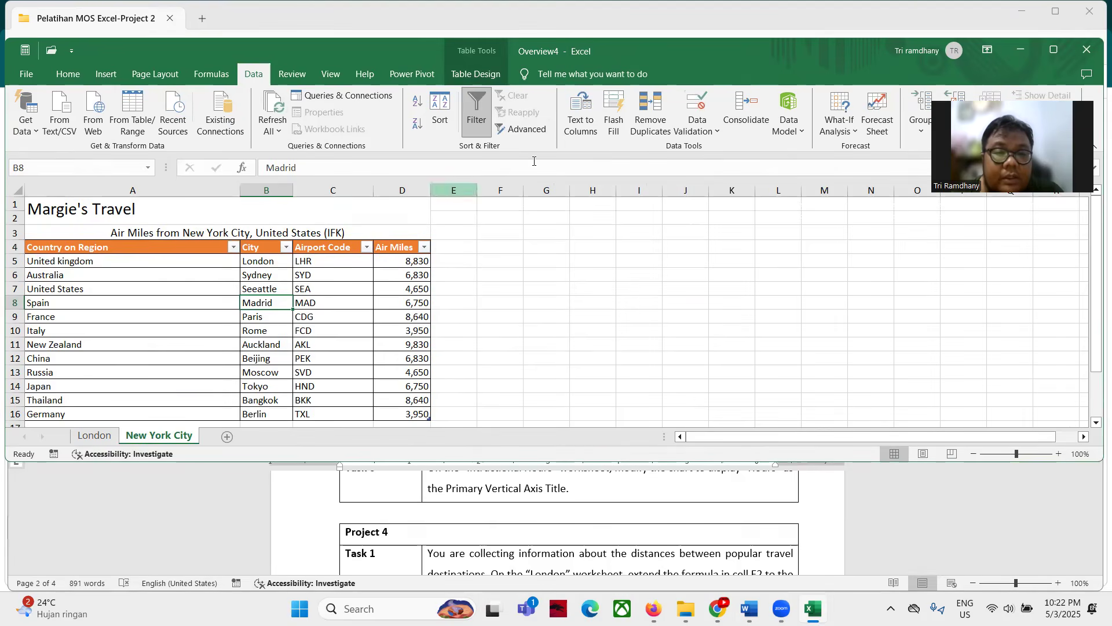
pyautogui.click(446, 108)
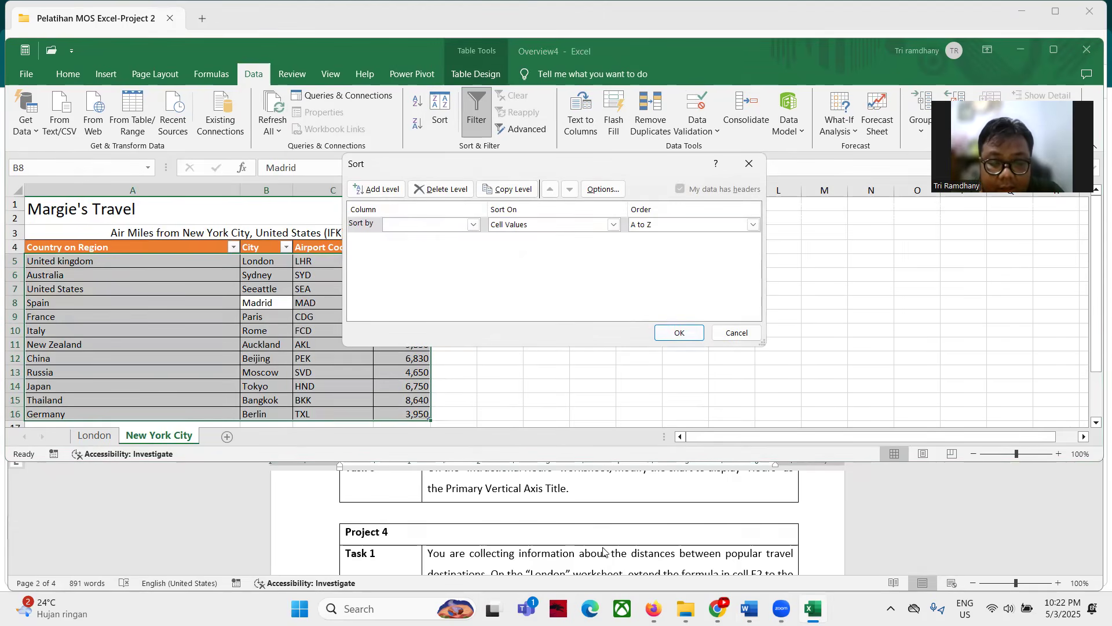
pyautogui.scroll(-3, 569, 534)
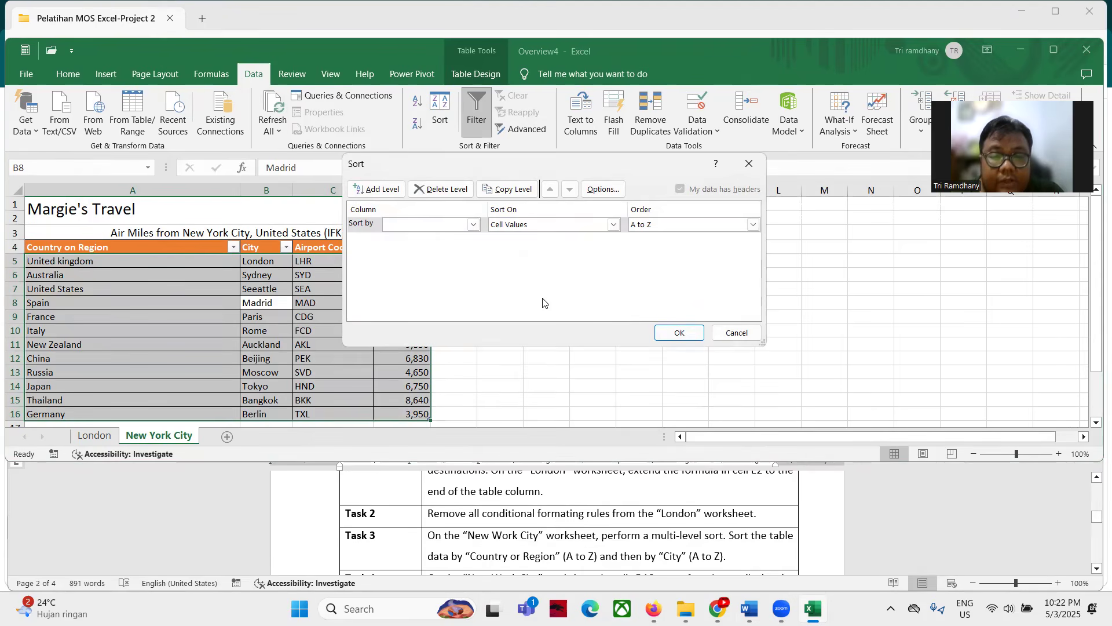
pyautogui.click(473, 224)
pyautogui.click(452, 238)
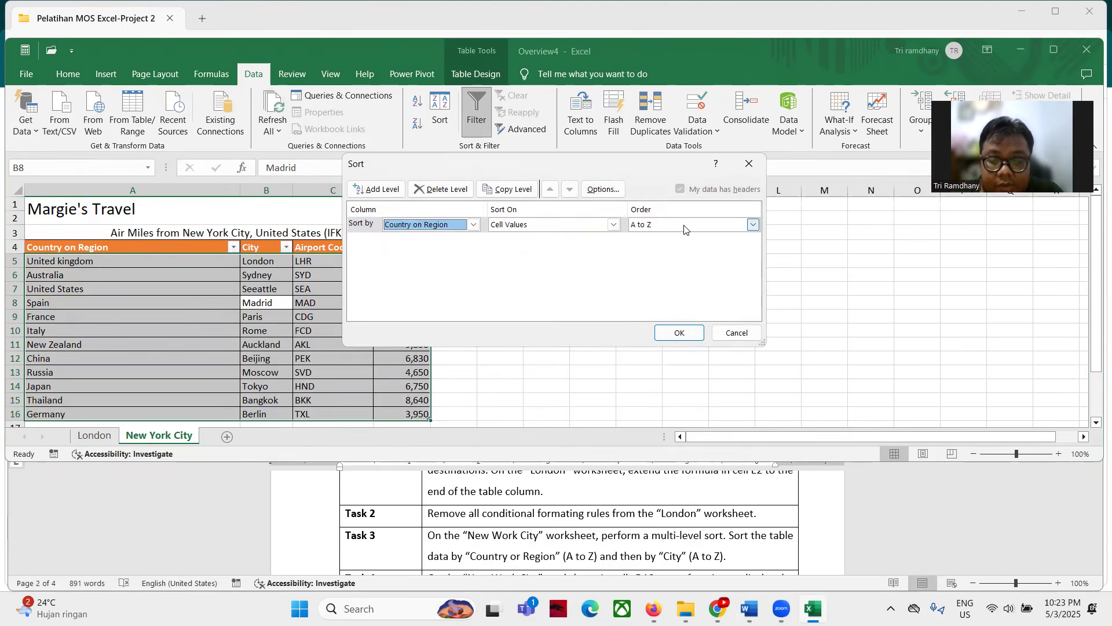
# Step: Add a second sort level by City, A to Z, and apply the sort to the table
pyautogui.click(377, 189)
pyautogui.click(473, 240)
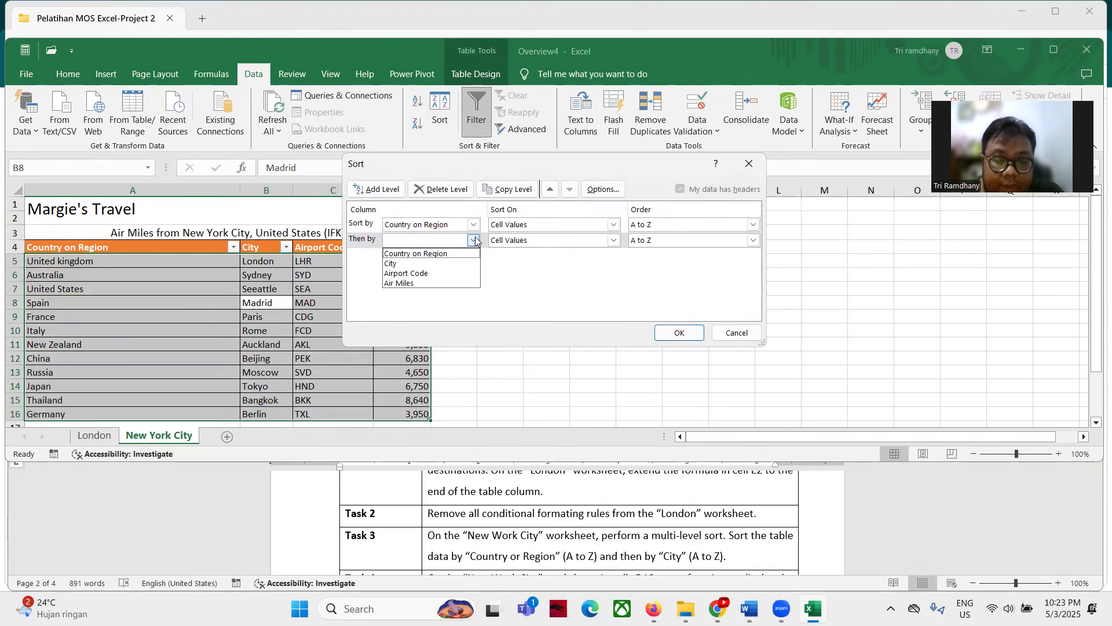
pyautogui.click(417, 264)
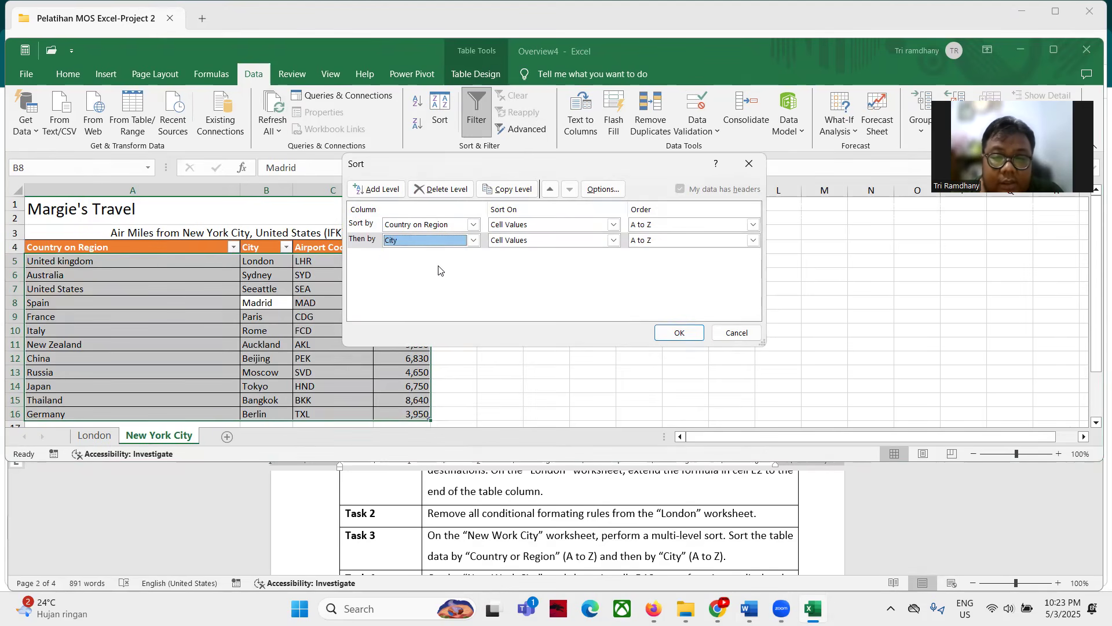
pyautogui.click(680, 334)
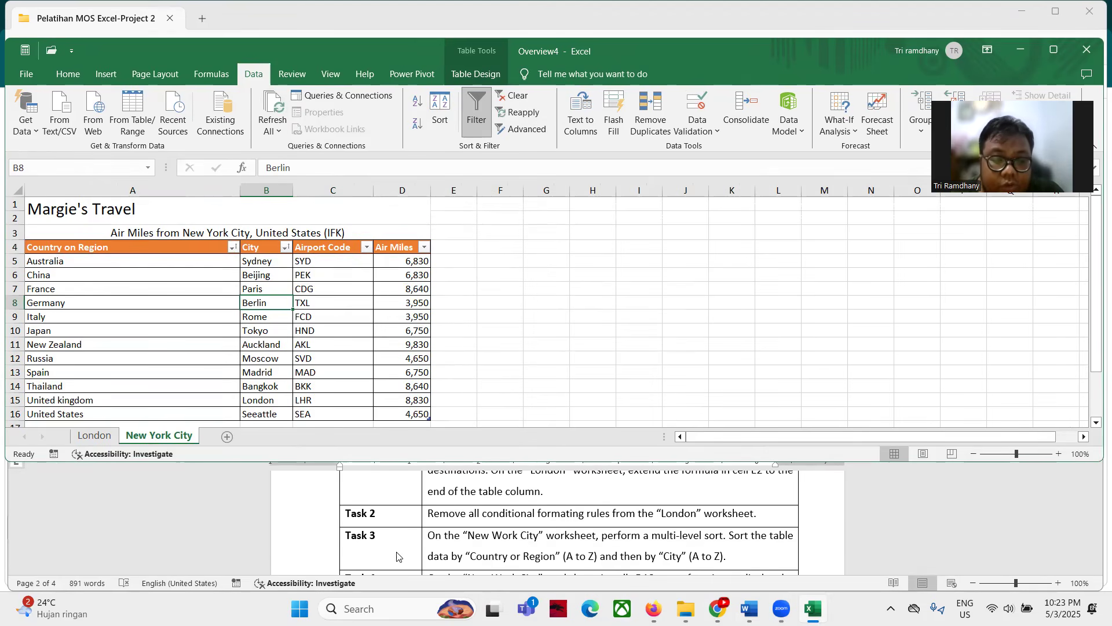
# Step: Enter a MAX formula over the table's Air Miles column in cell D18 of the New York City worksheet, as Task 4 asks
pyautogui.scroll(-2, 397, 534)
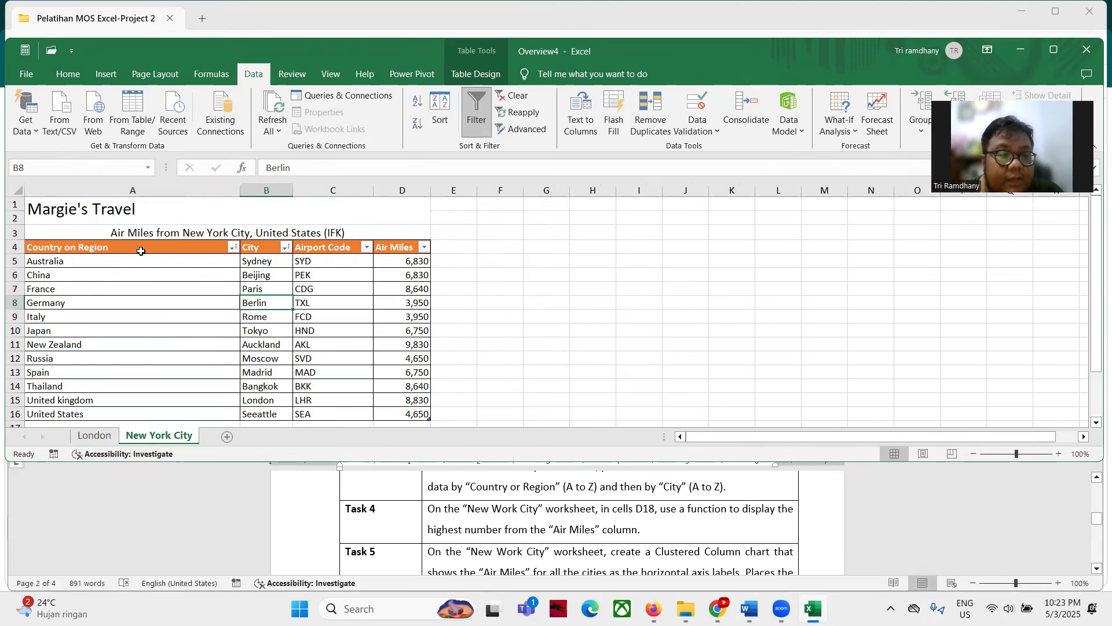
pyautogui.click(58, 168)
pyautogui.write('d18')
pyautogui.press('Return')
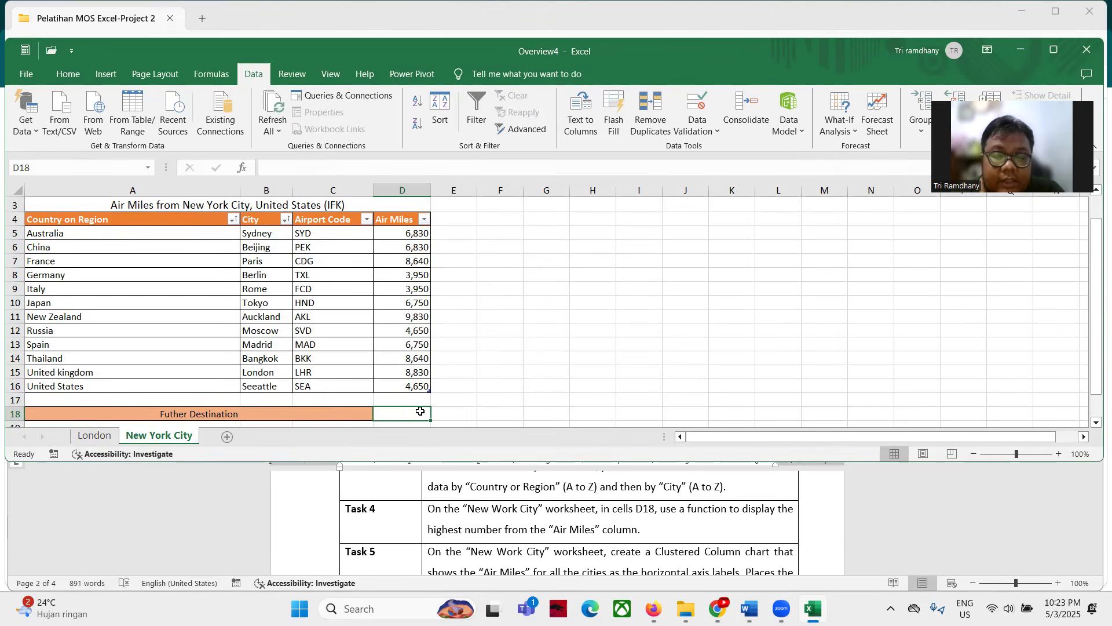
pyautogui.click(295, 168)
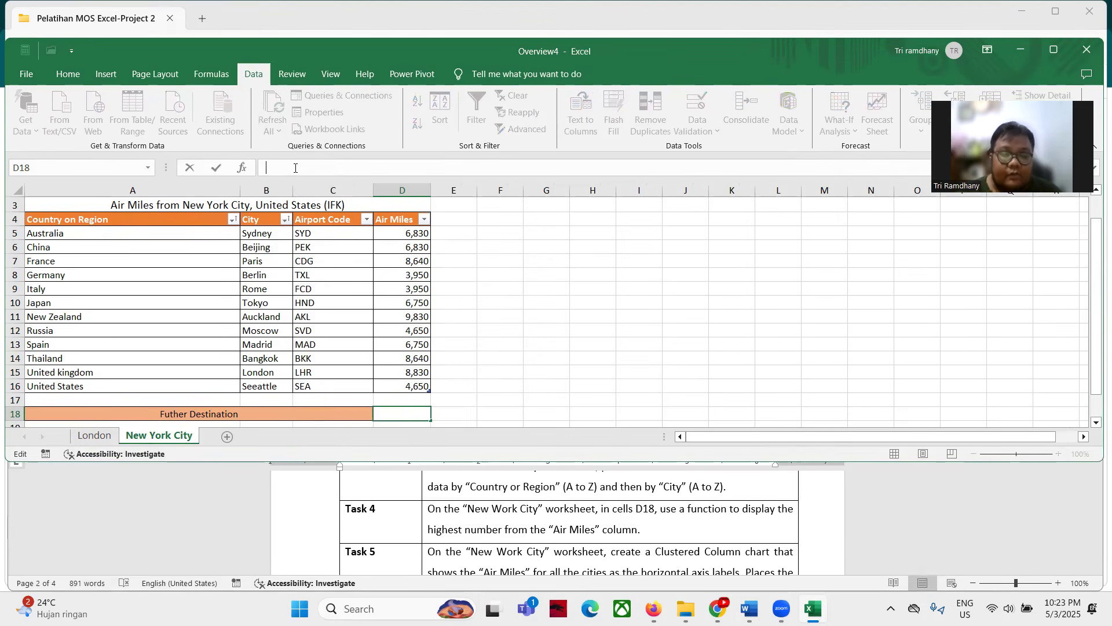
pyautogui.write('=max(')
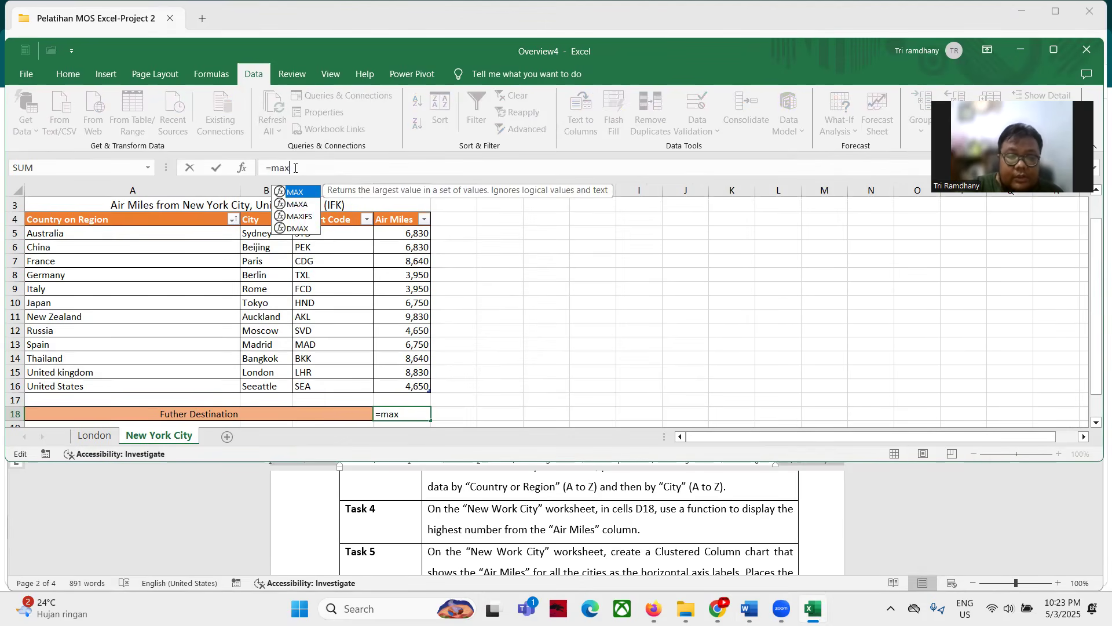
pyautogui.click(403, 232)
pyautogui.hotkey('ctrl', 'shift', 'Down')
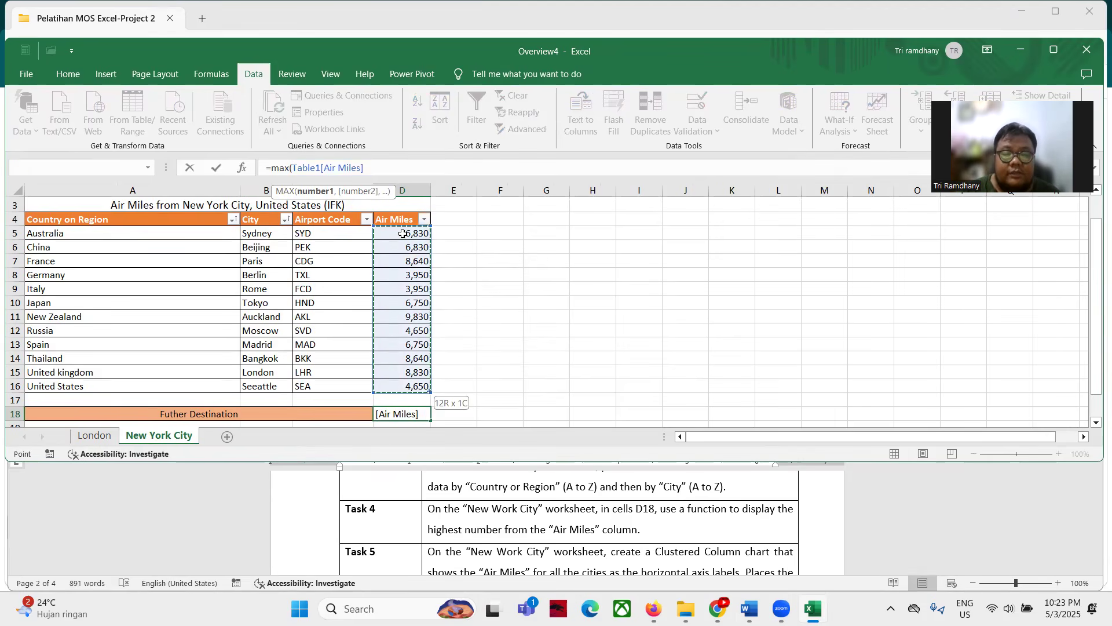
pyautogui.press('Return')
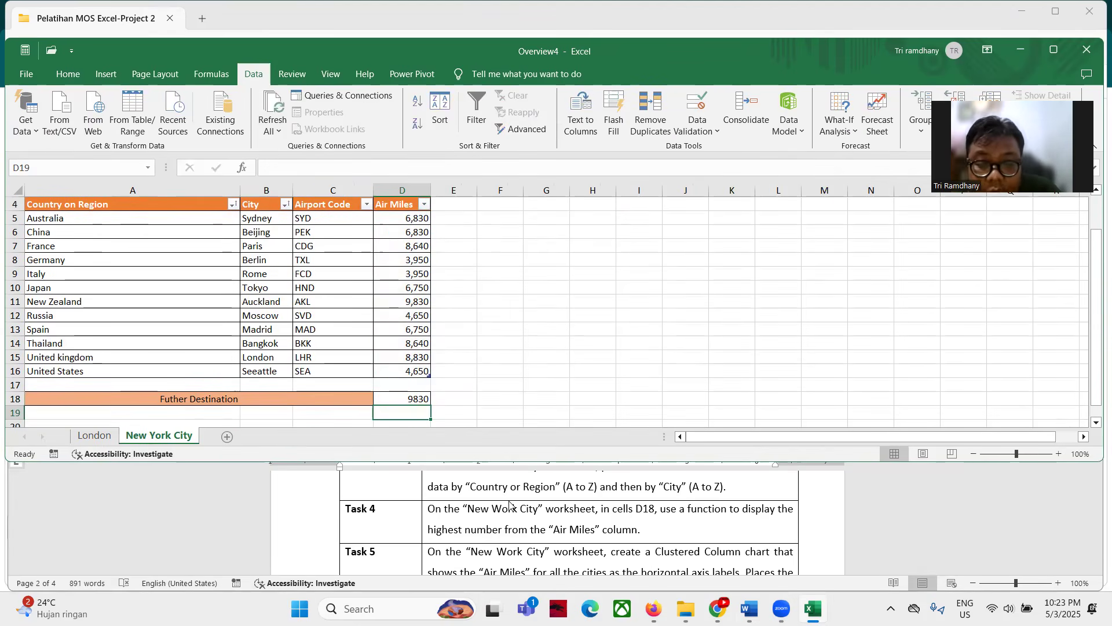
# Step: Insert a 2-D Clustered Column chart from the City and Air Miles columns, headers included, of the New York City table
pyautogui.scroll(-2, 510, 504)
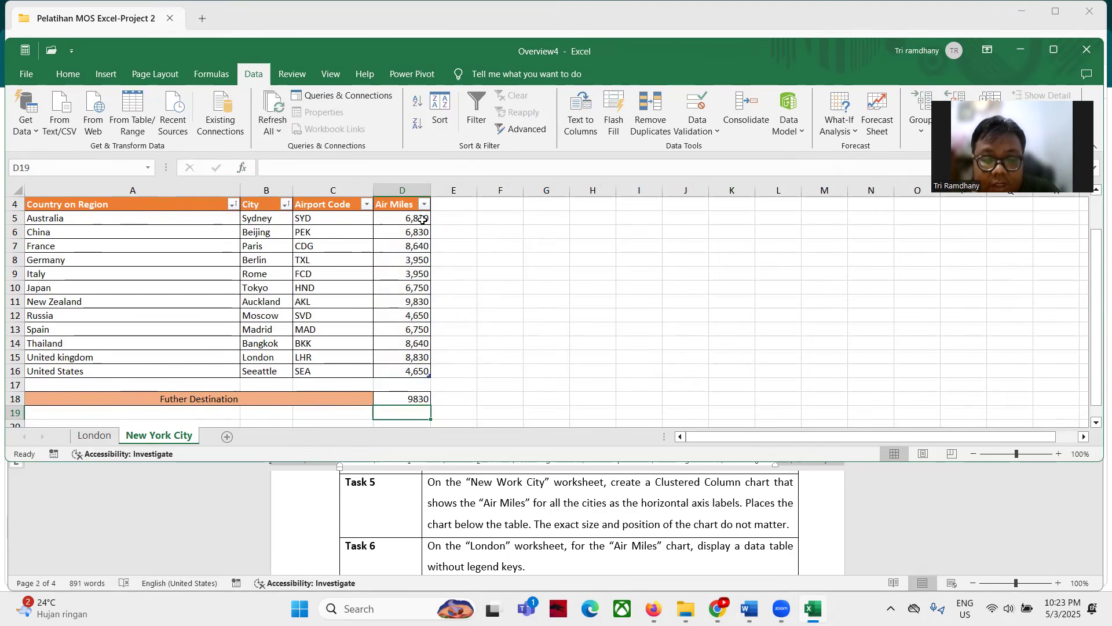
pyautogui.scroll(-2, 389, 330)
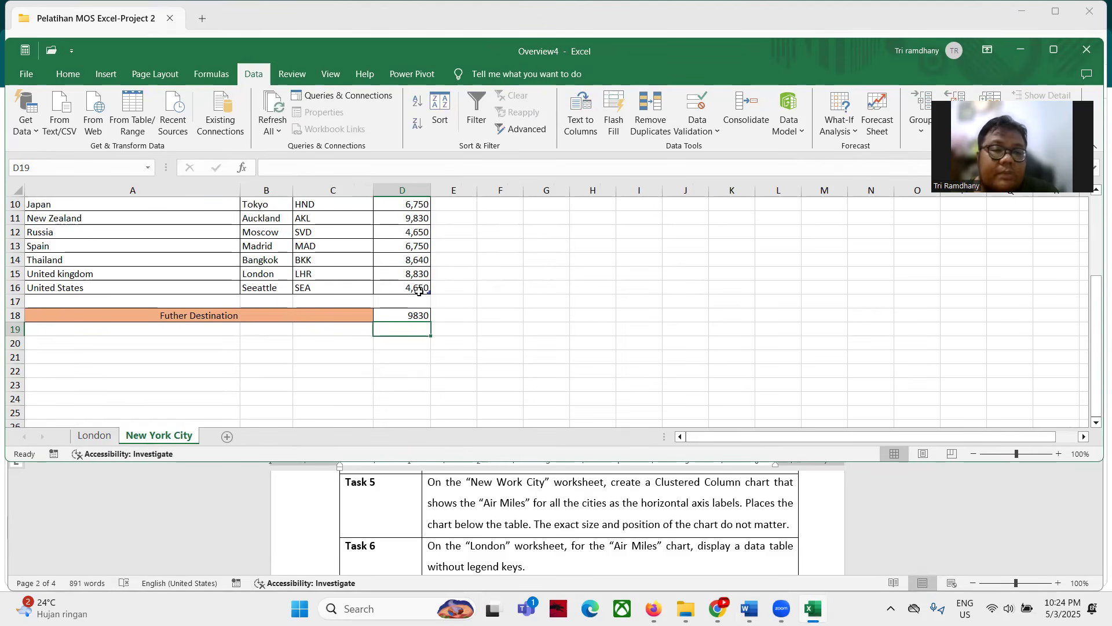
pyautogui.scroll(2, 417, 292)
pyautogui.moveTo(263, 207); pyautogui.dragTo(256, 365)
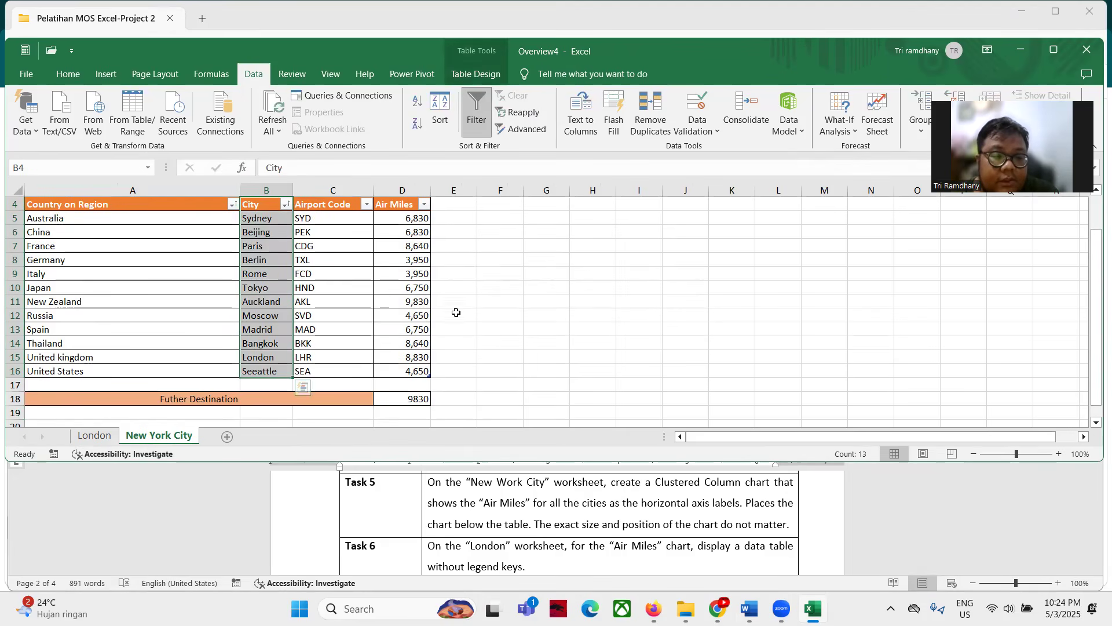
pyautogui.moveTo(402, 206); pyautogui.dragTo(382, 371)
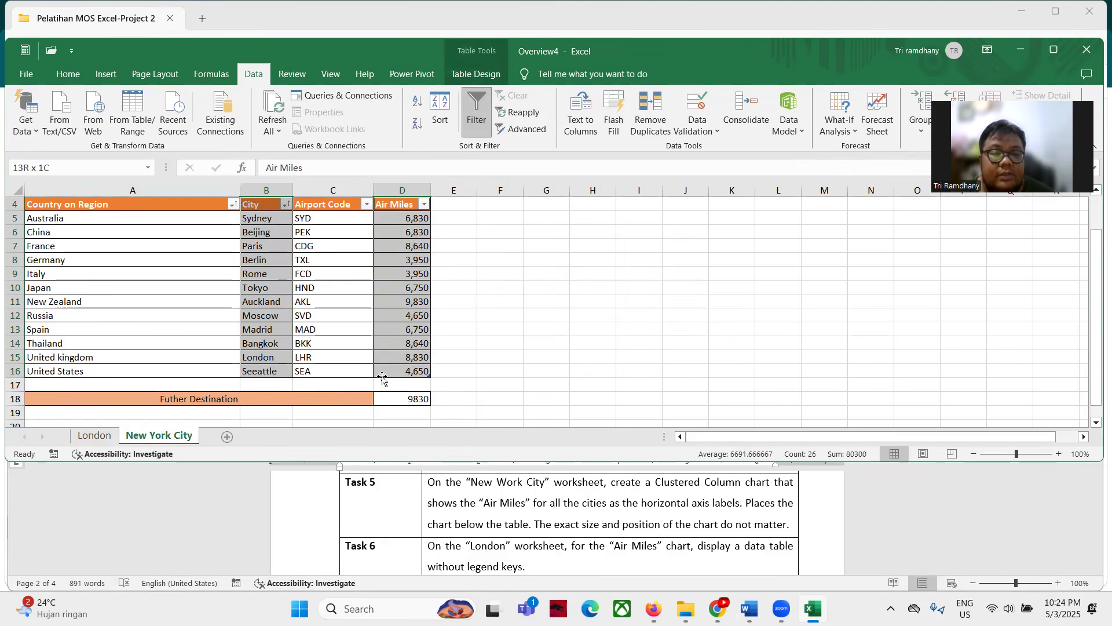
pyautogui.click(106, 75)
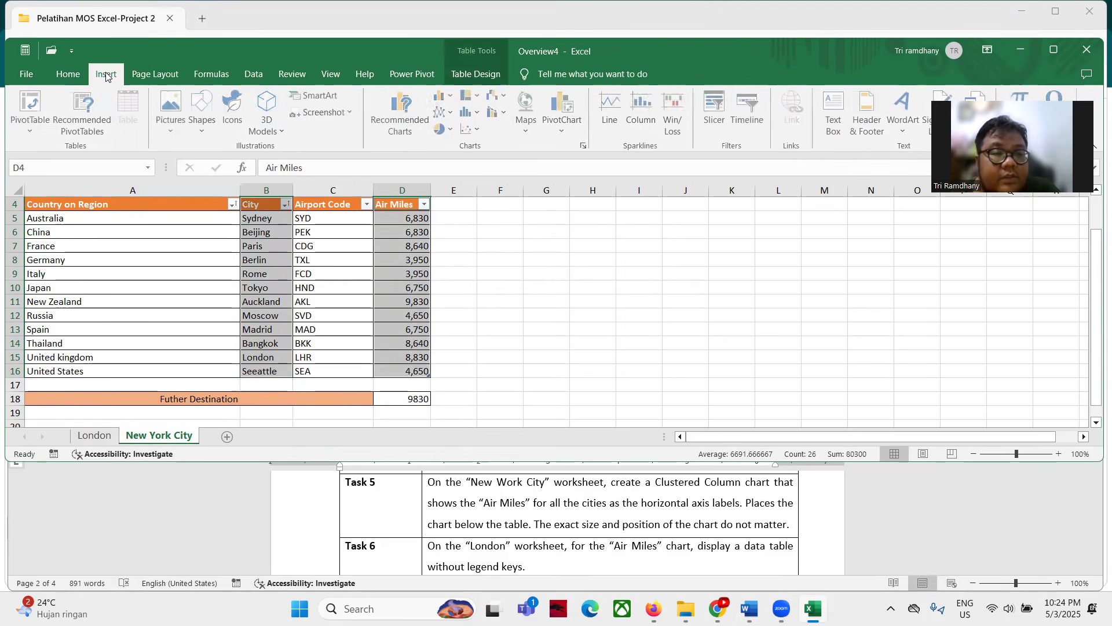
pyautogui.click(452, 97)
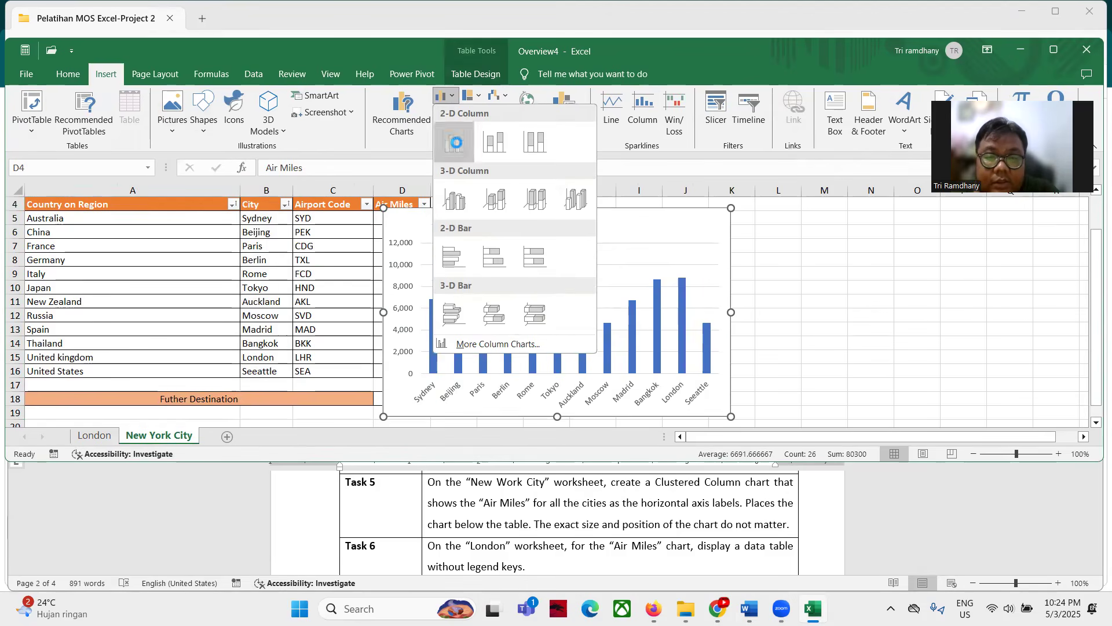
pyautogui.click(455, 143)
pyautogui.scroll(-1, 536, 309)
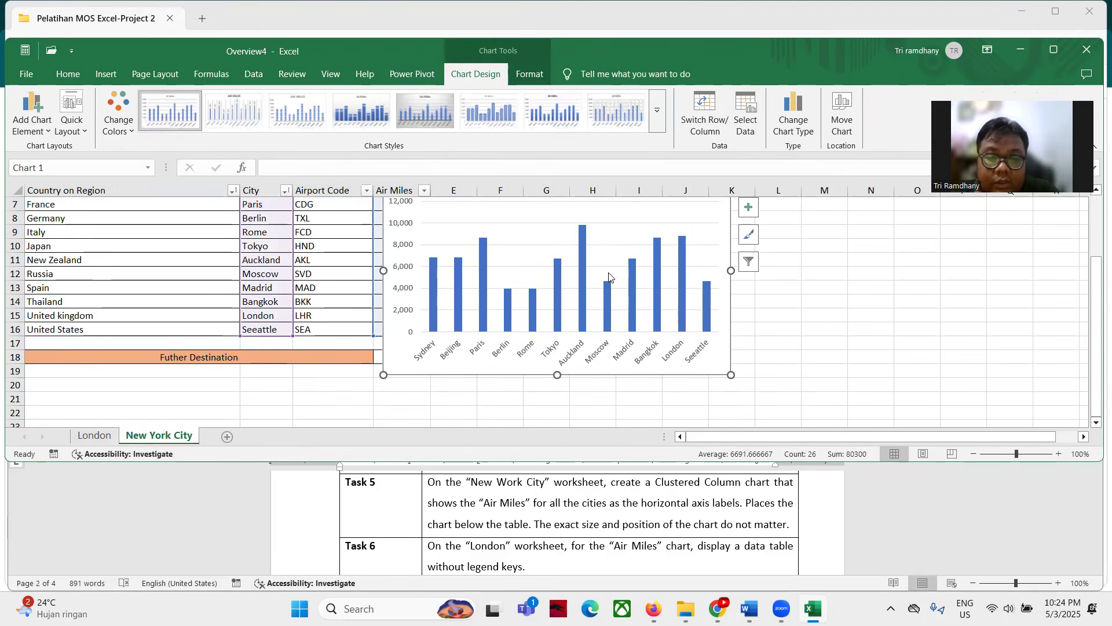
pyautogui.click(641, 214)
pyautogui.moveTo(454, 282); pyautogui.dragTo(450, 287)
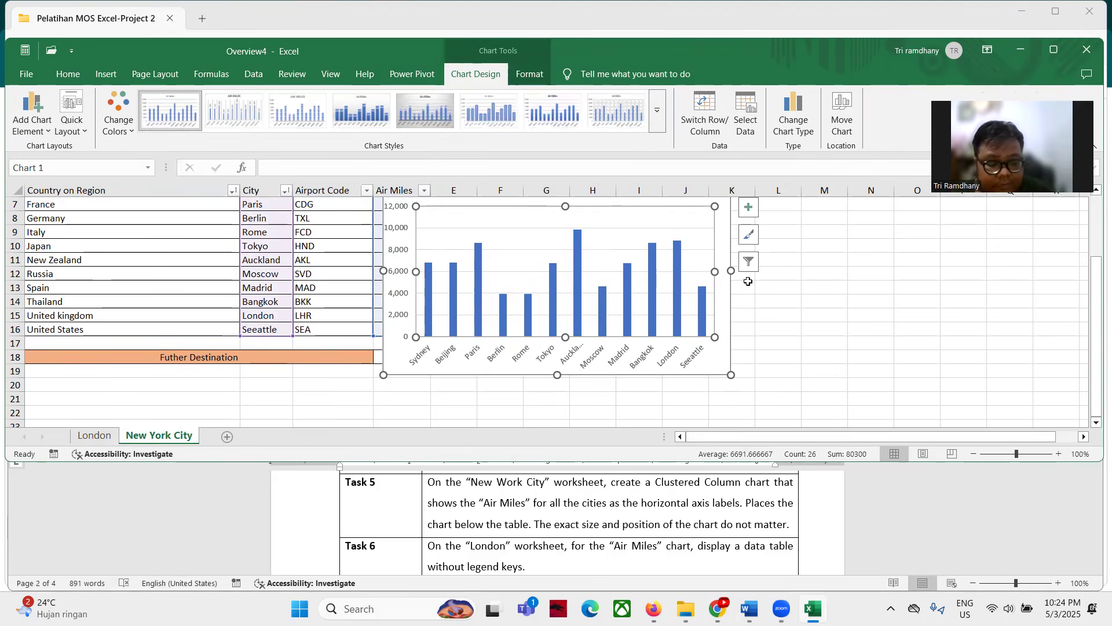
pyautogui.hotkey('ctrl', 'z')
# Step: Move the new Air Miles chart below the table, starting at about row 20 beneath the Futher Destination row
pyautogui.scroll(2, 793, 276)
pyautogui.moveTo(655, 276); pyautogui.dragTo(604, 336)
pyautogui.scroll(-3, 576, 236)
pyautogui.moveTo(534, 236); pyautogui.dragTo(296, 364)
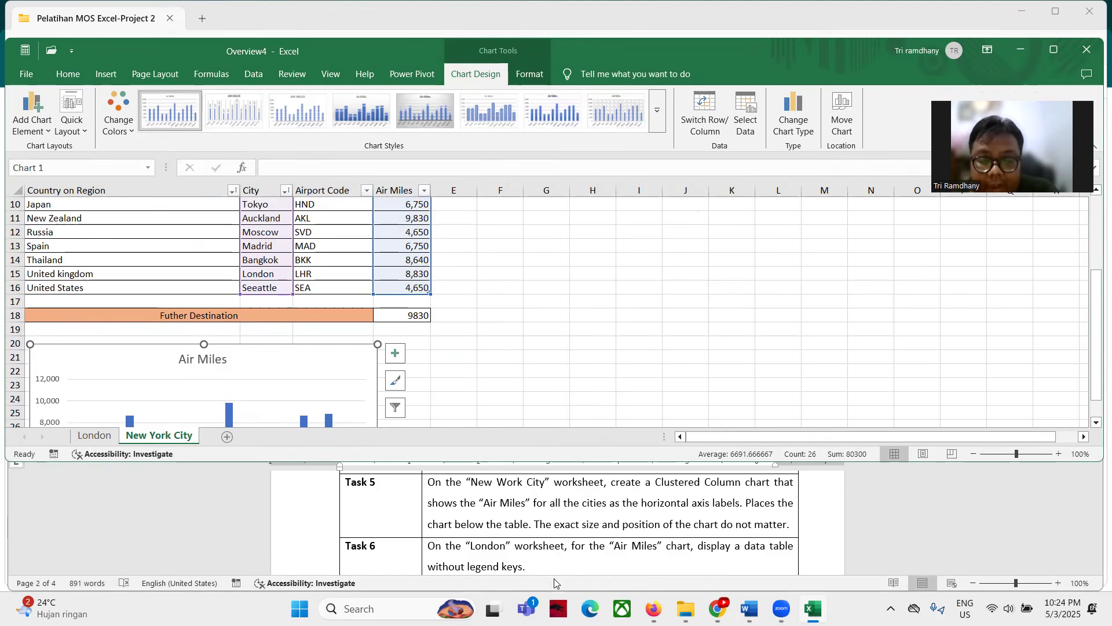
# Step: Remove the legend from the Air Miles chart on the London worksheet while working on Task 6
pyautogui.scroll(-1, 558, 551)
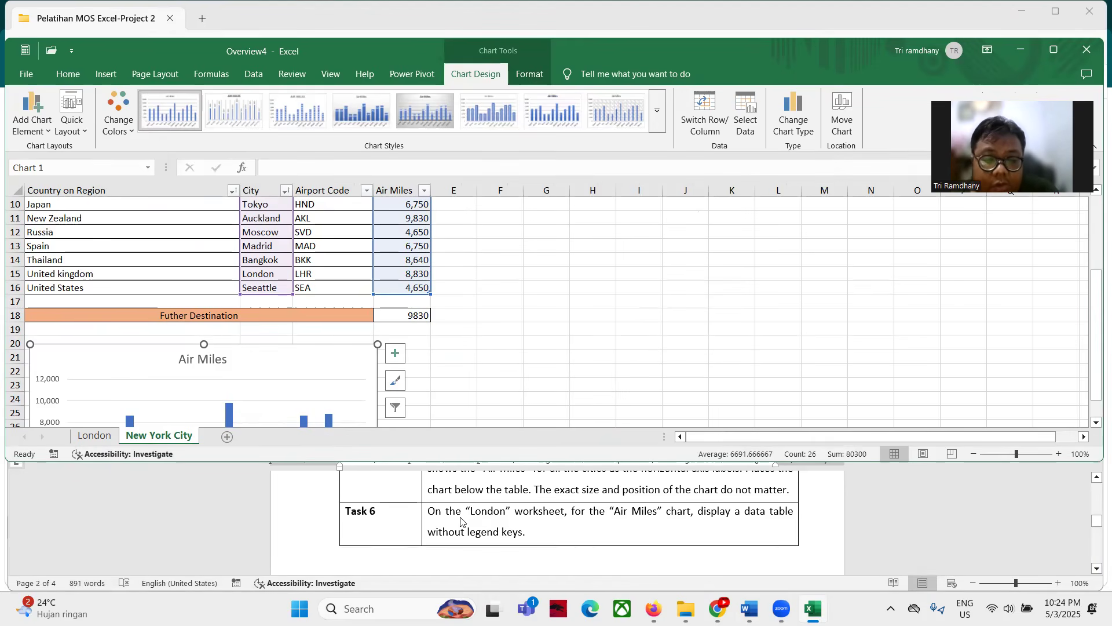
pyautogui.click(87, 435)
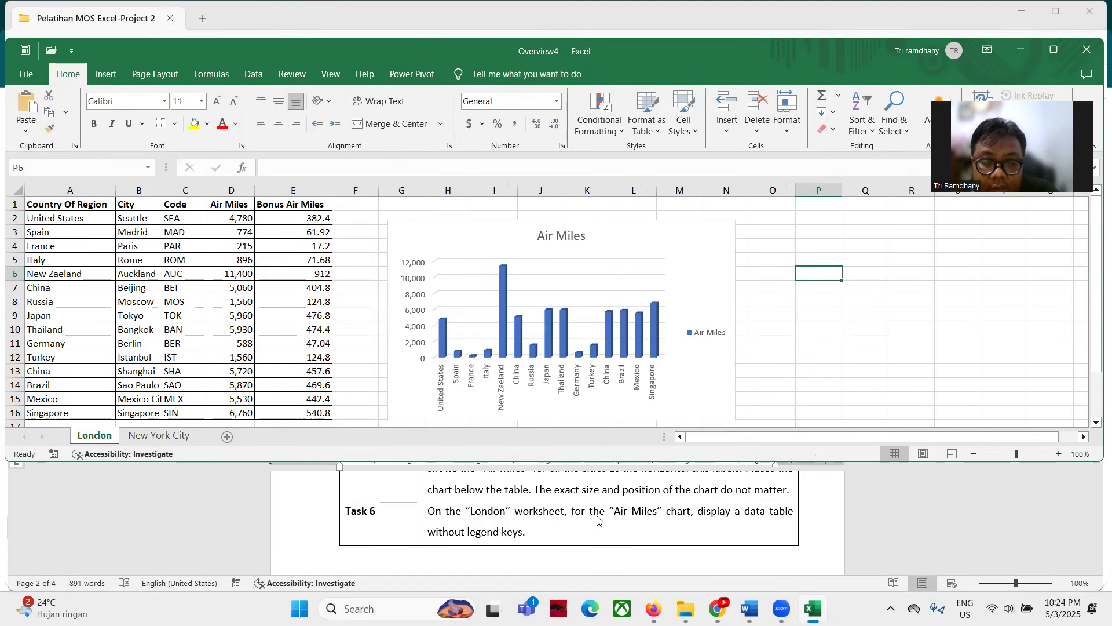
pyautogui.click(692, 242)
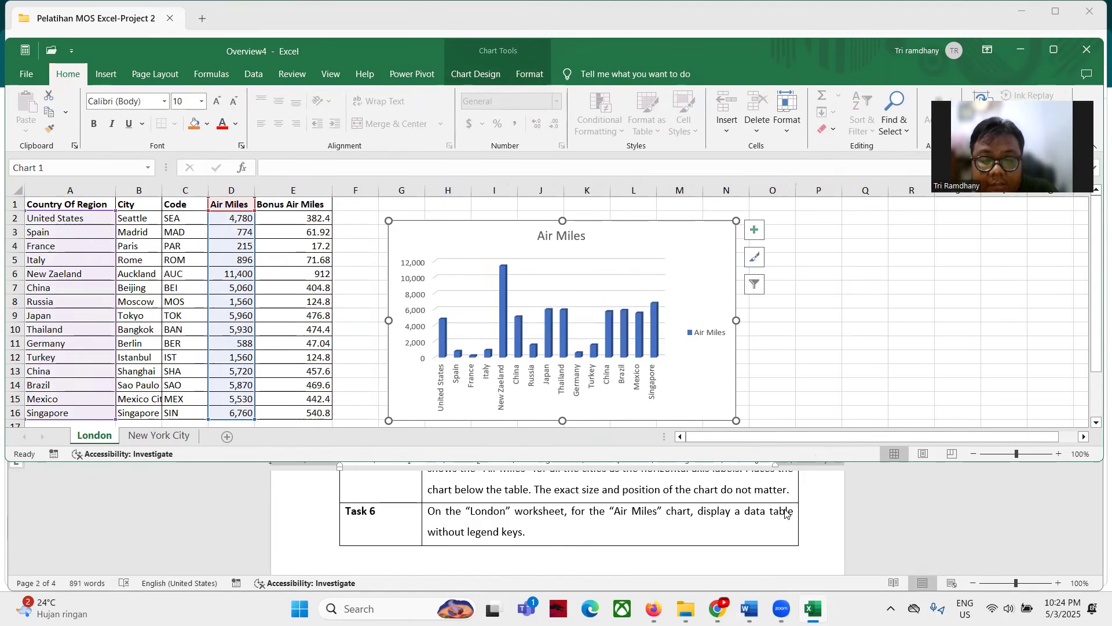
pyautogui.click(753, 231)
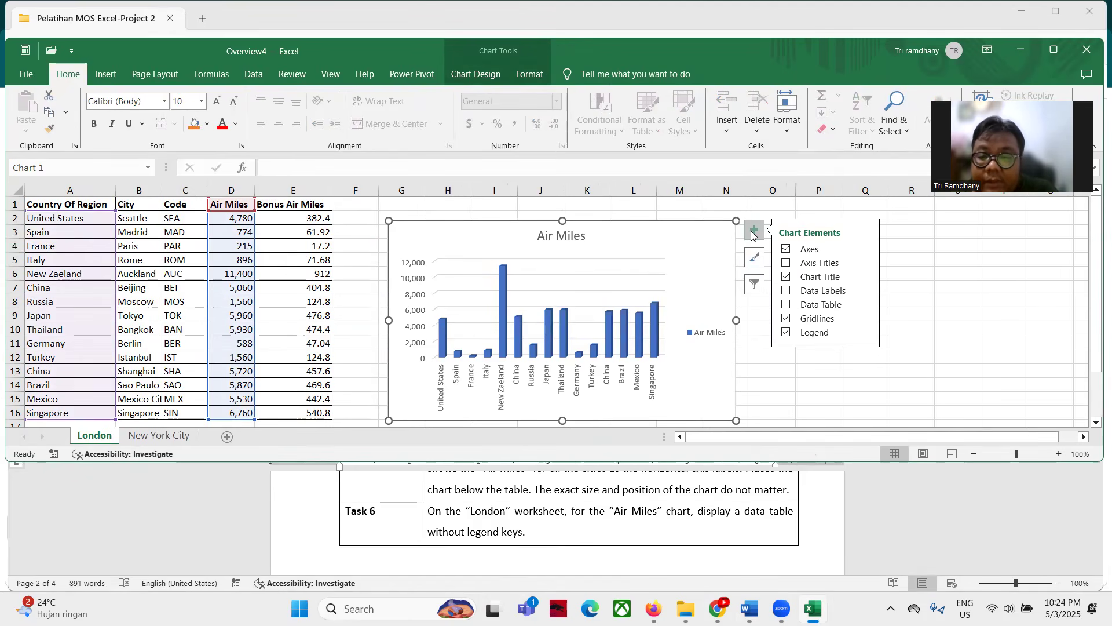
pyautogui.click(787, 334)
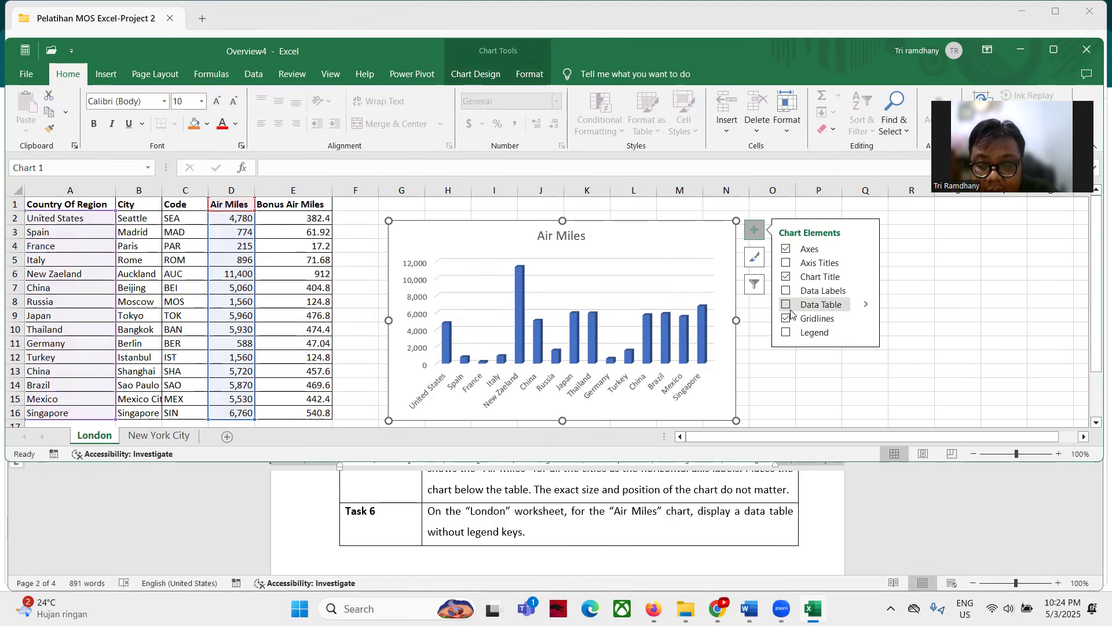
# Step: Display a data table beneath the Air Miles chart on the London worksheet while working on Task 6
pyautogui.click(786, 306)
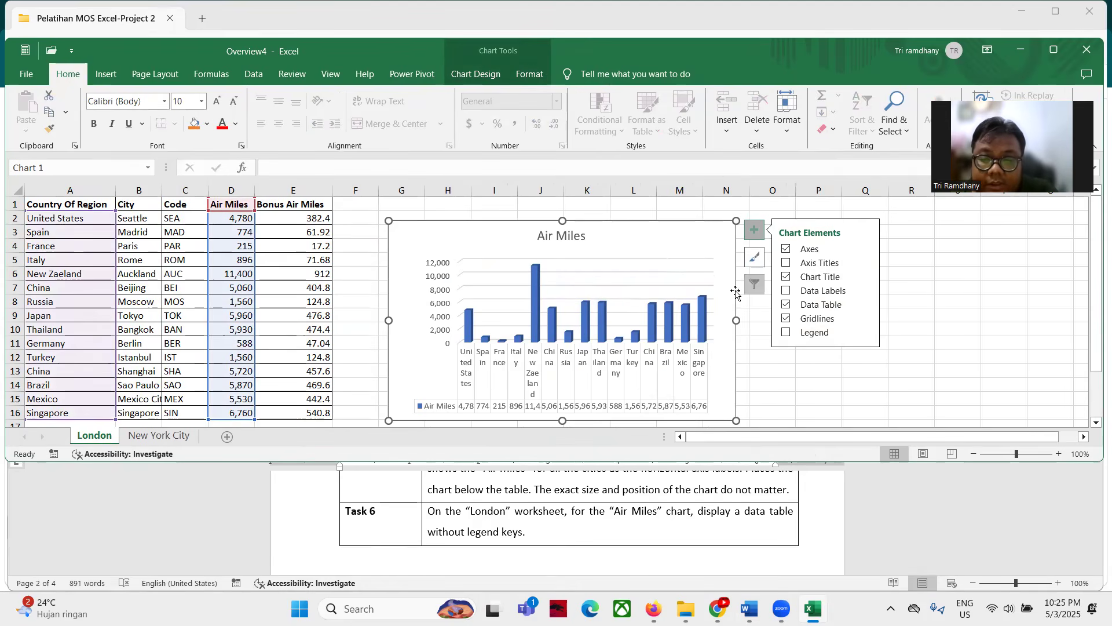
pyautogui.scroll(-1, 398, 497)
pyautogui.scroll(10, 398, 497)
pyautogui.scroll(-10, 399, 497)
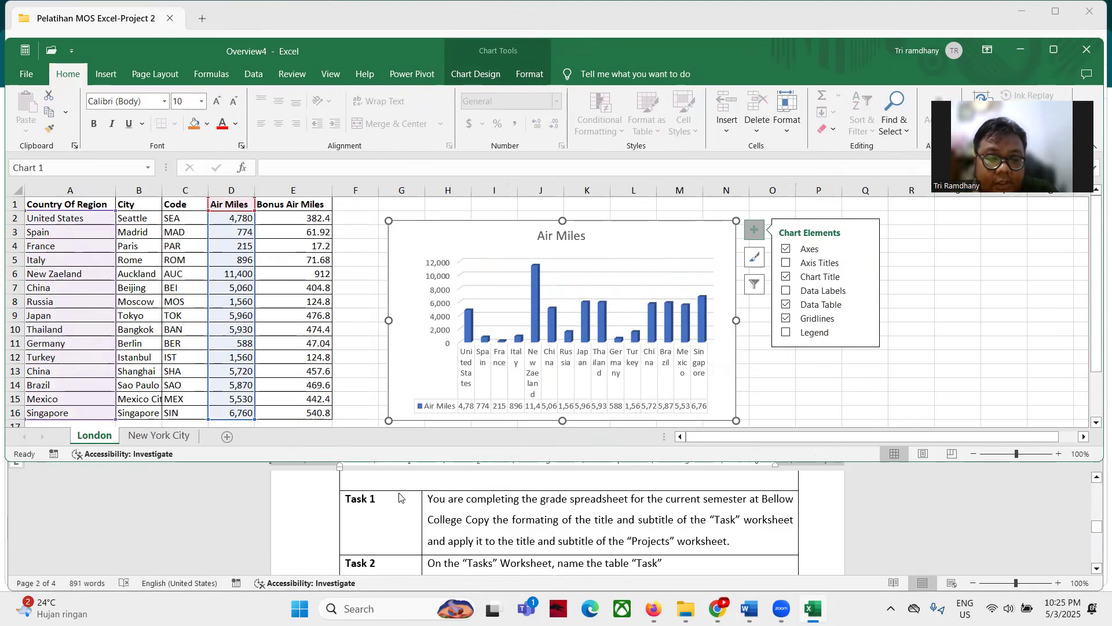
pyautogui.scroll(1, 399, 496)
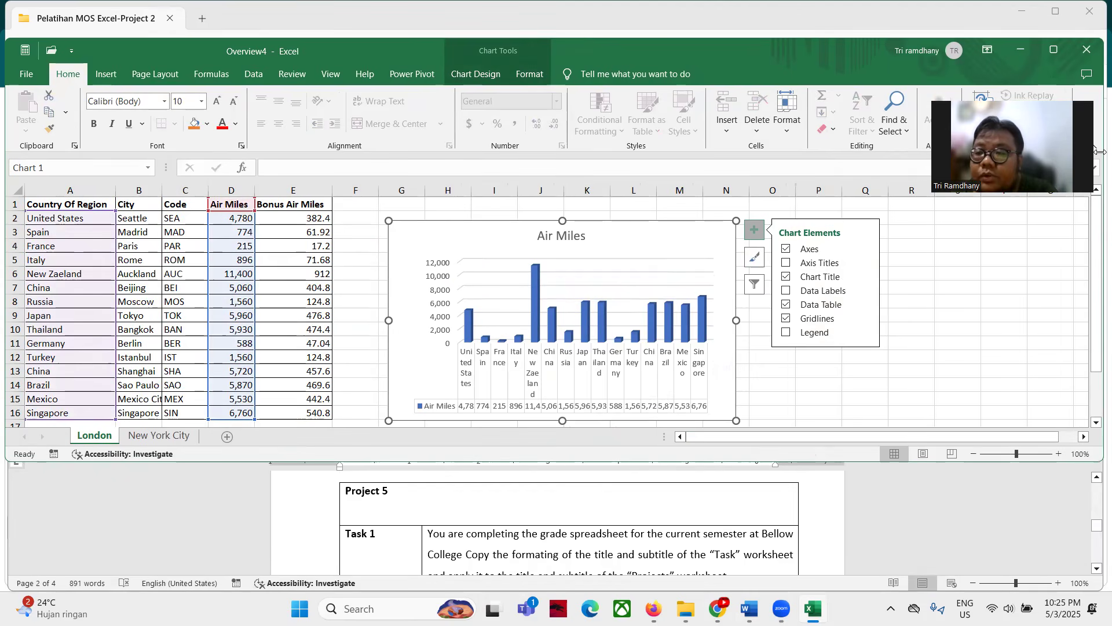
# Step: Close the Overview4 workbook without saving and open Overview5, with Task 1 of Project 5 showing in the Overview1-7 Word document
pyautogui.click(1088, 51)
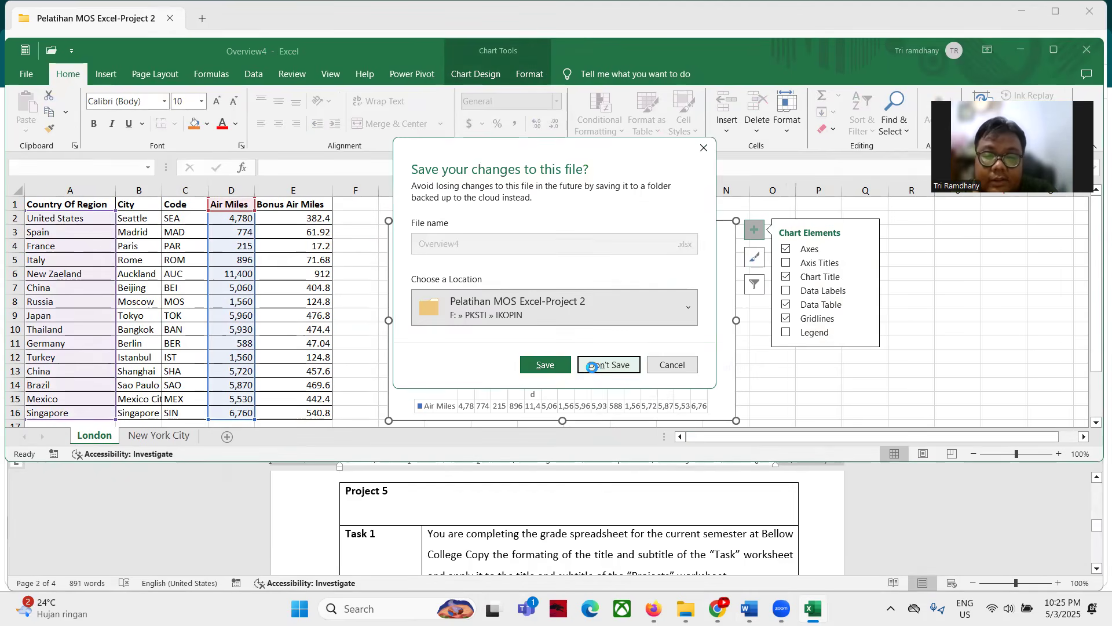
pyautogui.click(615, 367)
pyautogui.doubleClick(229, 239)
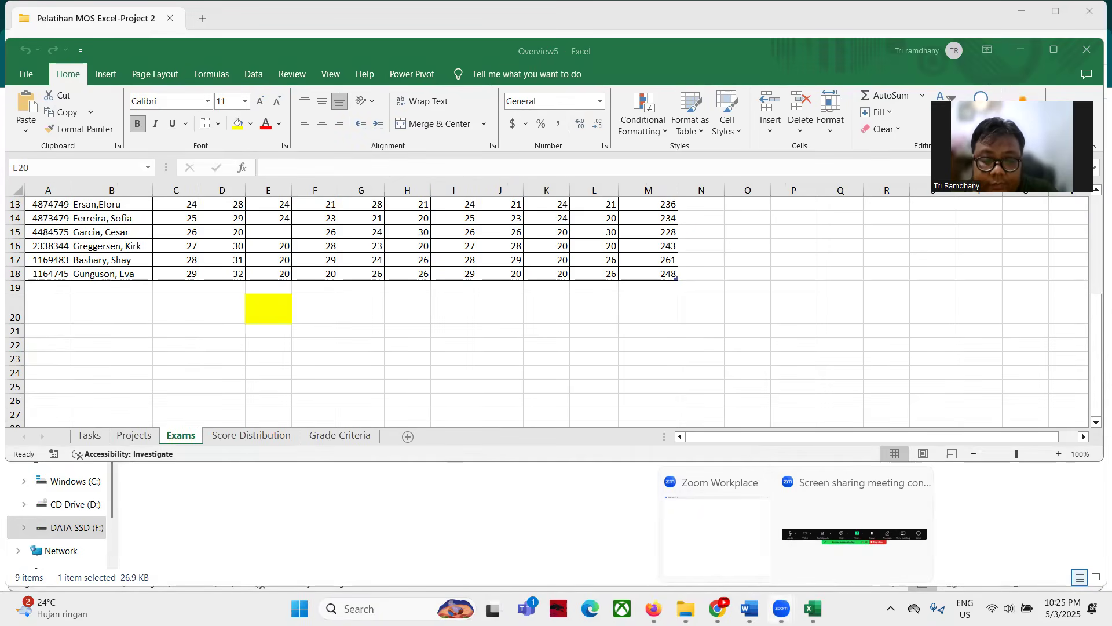
pyautogui.click(749, 608)
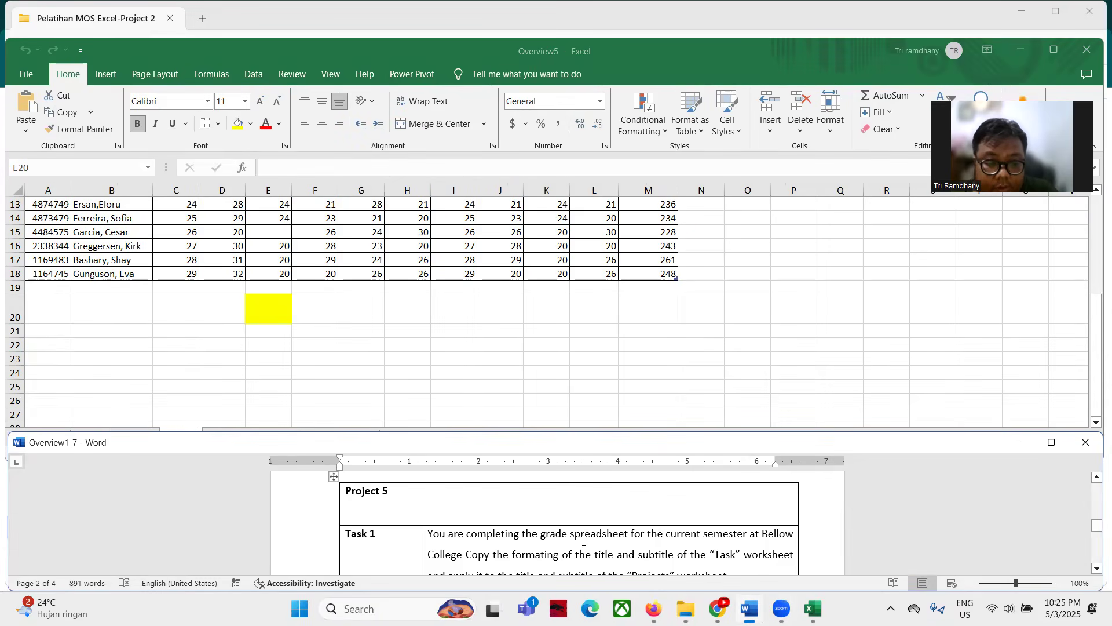
pyautogui.scroll(-1, 583, 541)
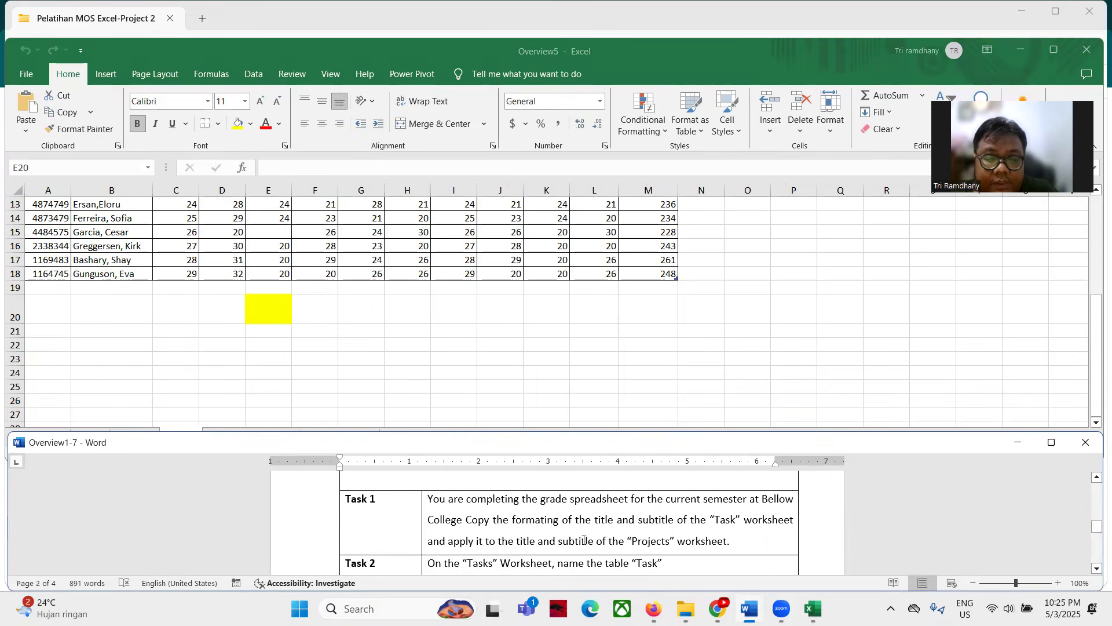
# Step: Copy the formatting of the title and subtitle in rows 1 and 2 of the Tasks worksheet onto the title and subtitle of the Projects worksheet
pyautogui.click(632, 319)
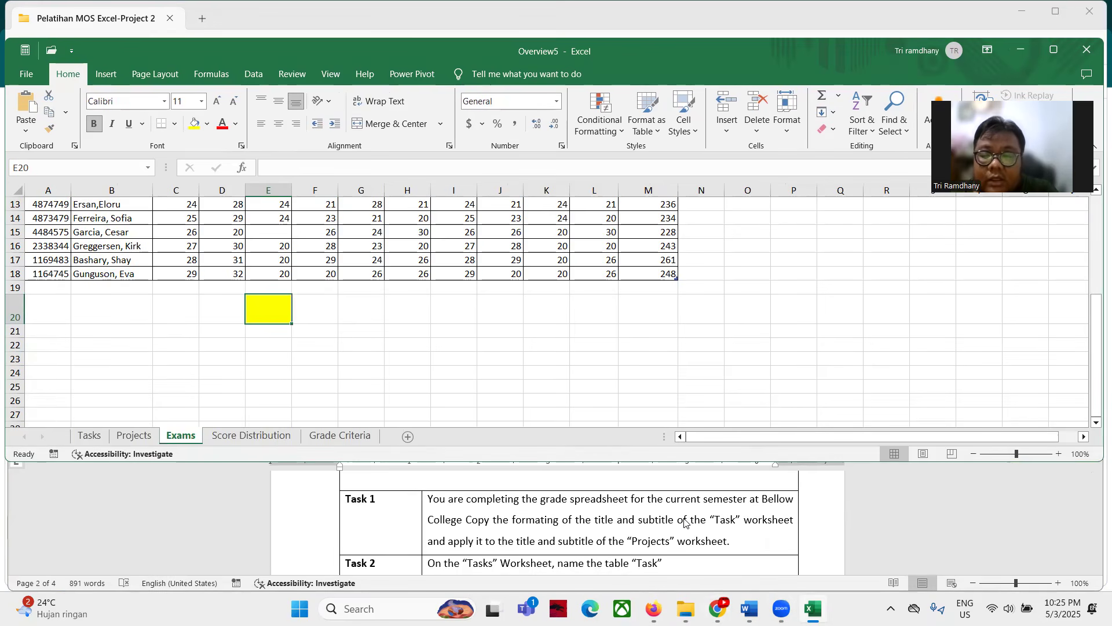
pyautogui.click(89, 435)
pyautogui.scroll(1, 347, 307)
pyautogui.scroll(1, 50, 225)
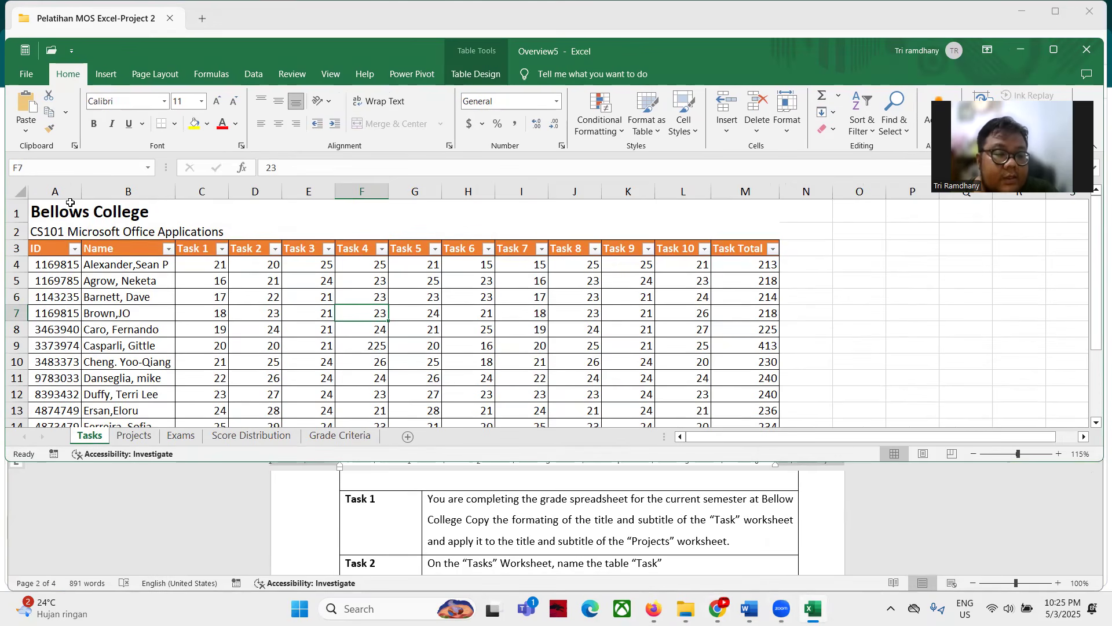
pyautogui.click(134, 436)
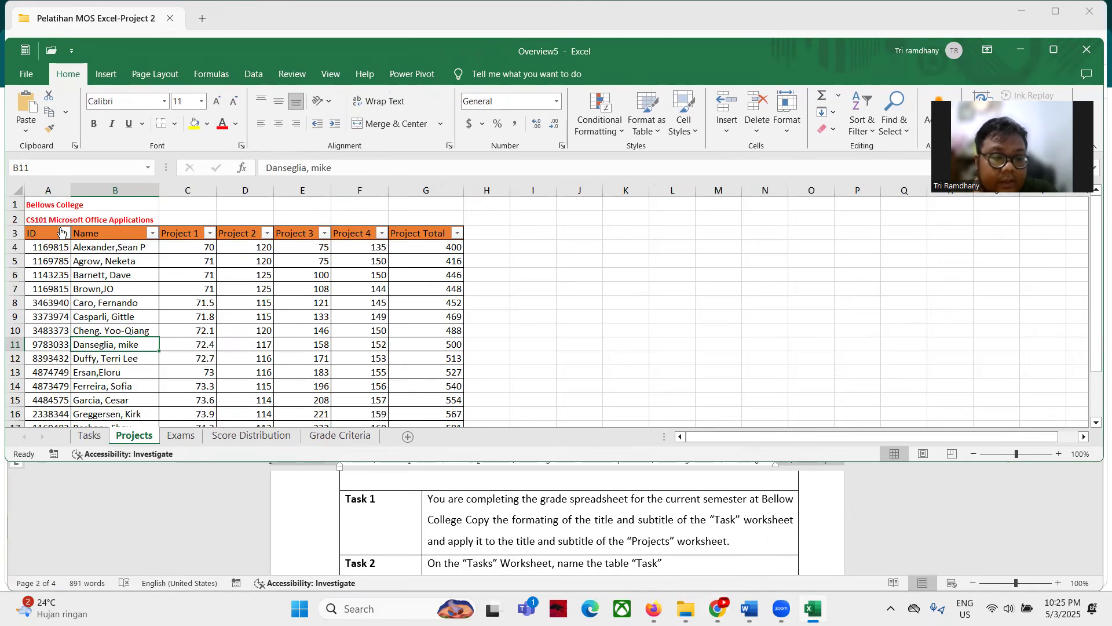
pyautogui.click(95, 439)
pyautogui.moveTo(40, 212); pyautogui.dragTo(46, 228)
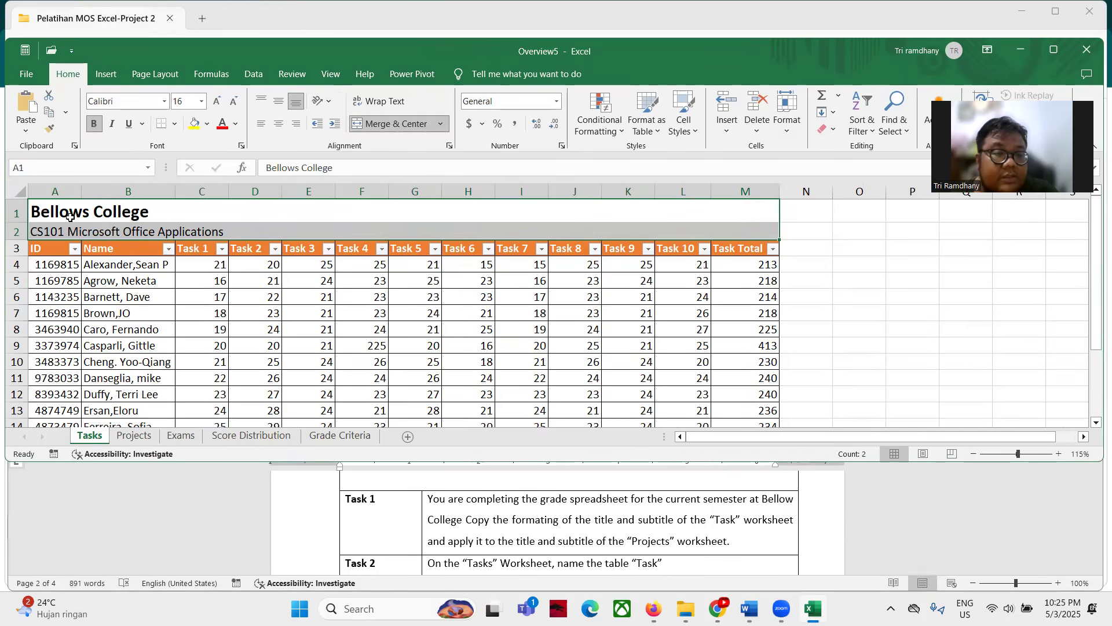
pyautogui.click(51, 131)
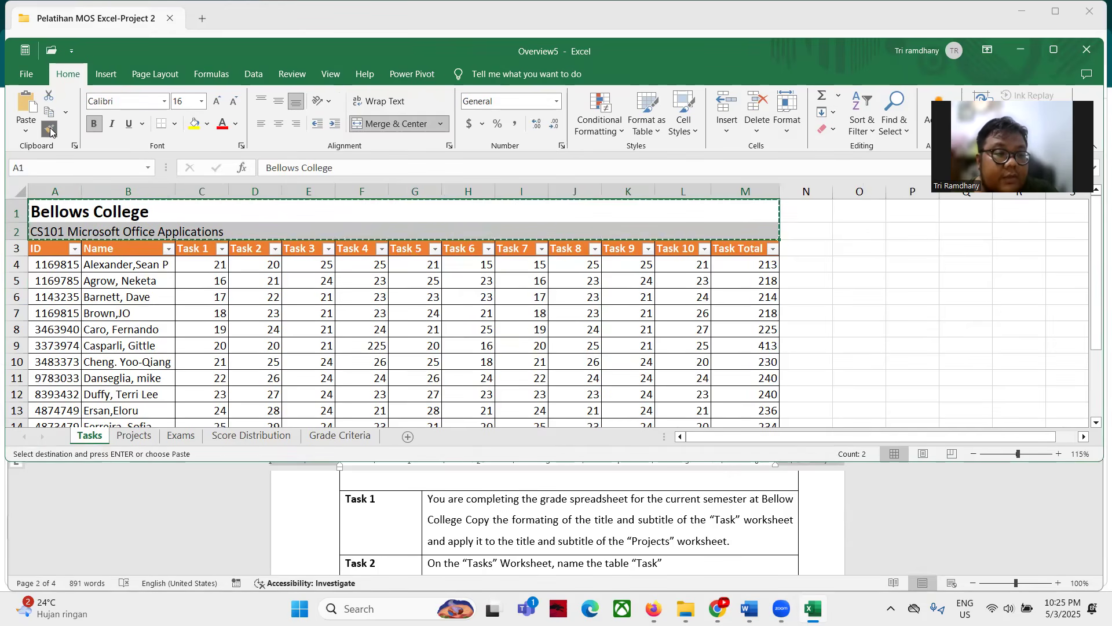
pyautogui.click(129, 436)
pyautogui.moveTo(37, 206); pyautogui.dragTo(37, 216)
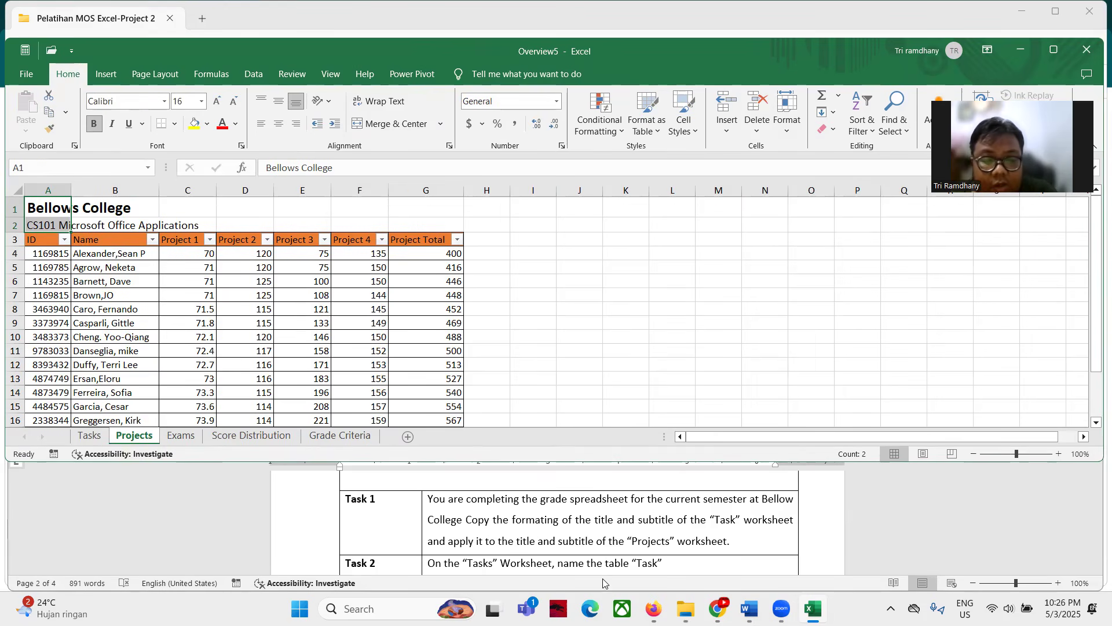
# Step: Name the table on the Tasks worksheet Task, as Task 2 asks
pyautogui.scroll(-1, 570, 534)
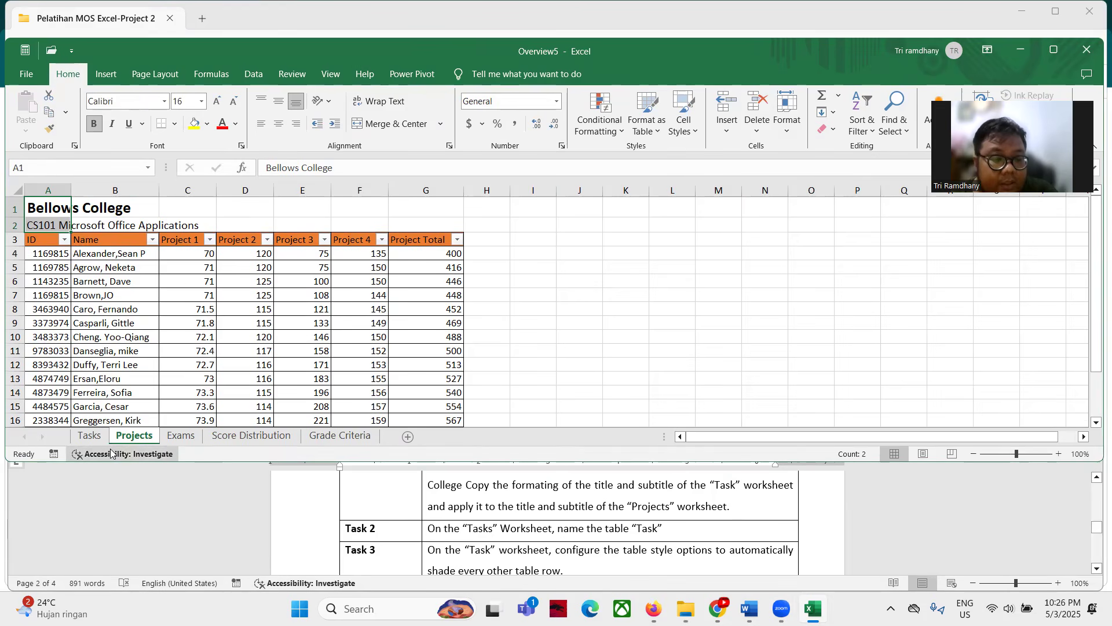
pyautogui.click(89, 435)
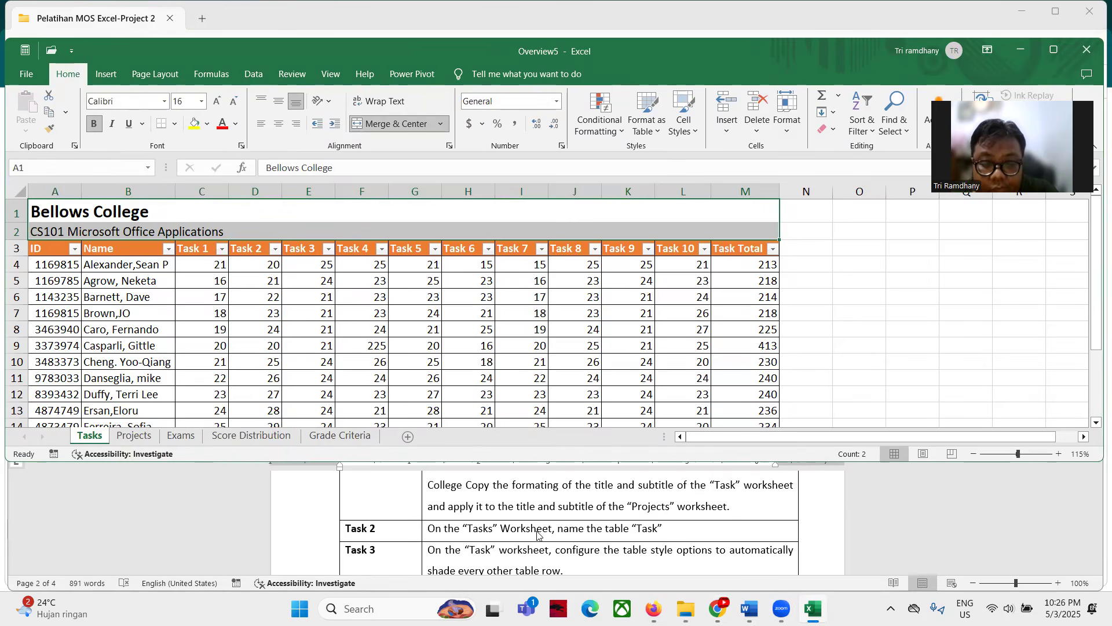
pyautogui.click(375, 329)
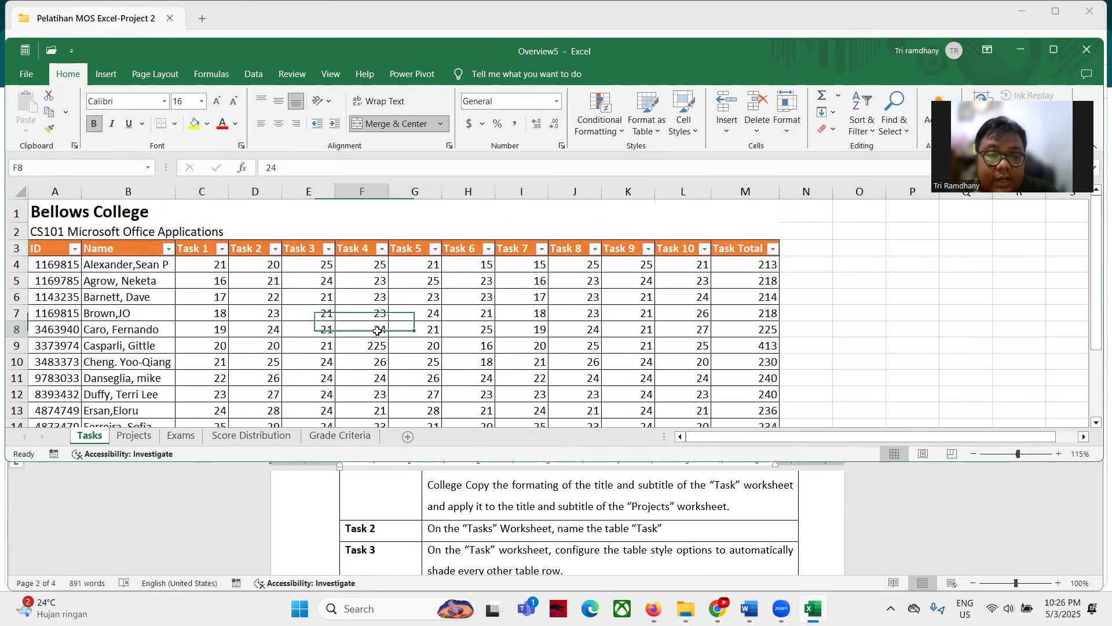
pyautogui.click(476, 75)
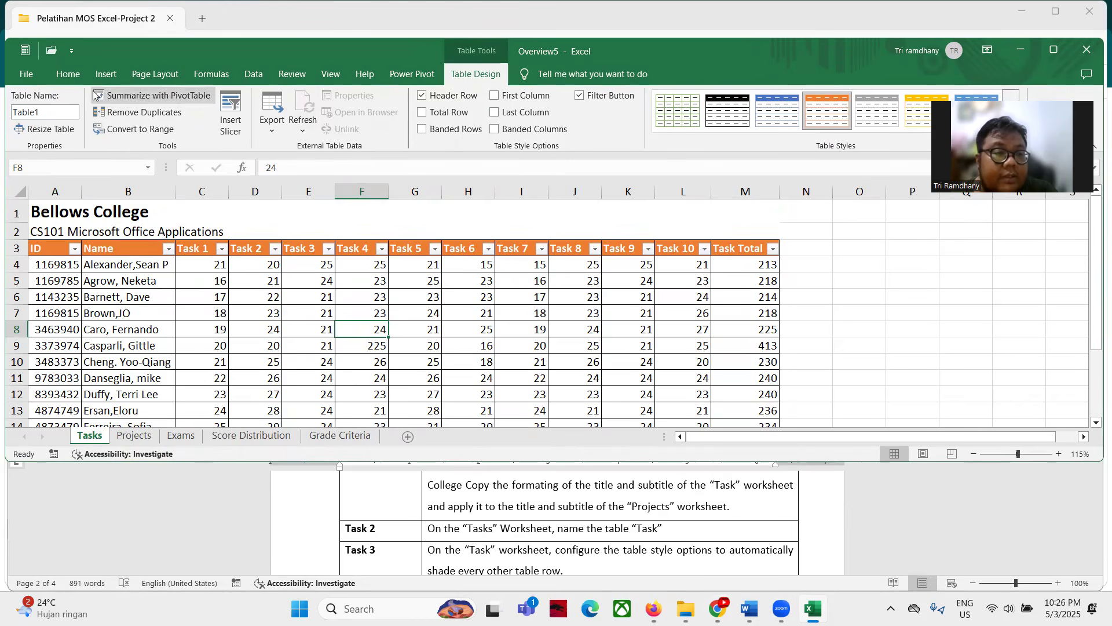
pyautogui.click(50, 111)
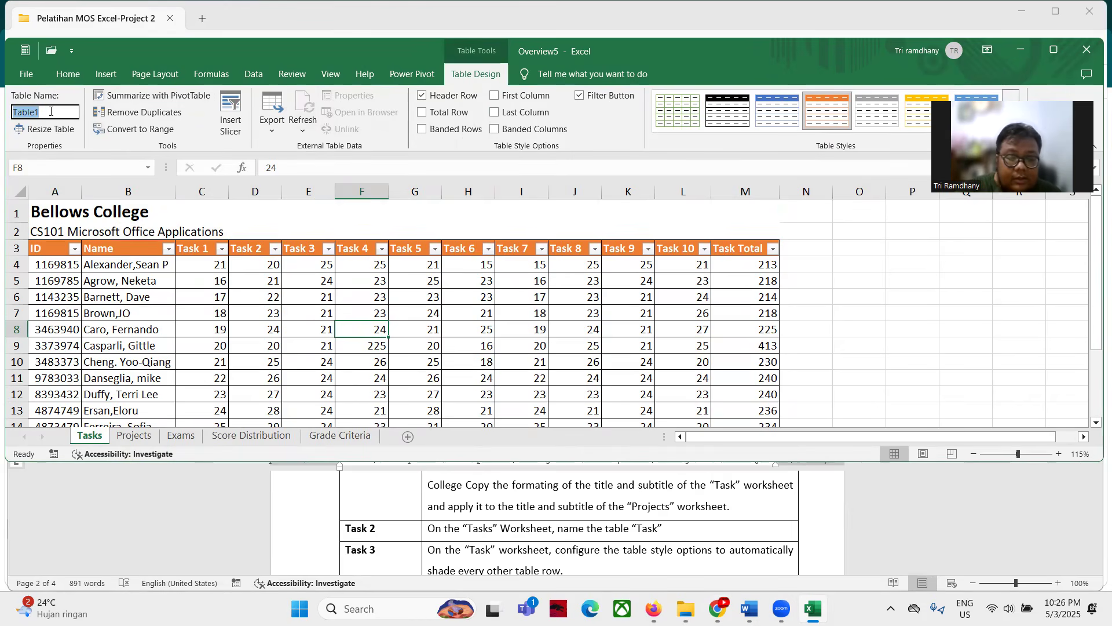
pyautogui.write('Task')
pyautogui.press('Return')
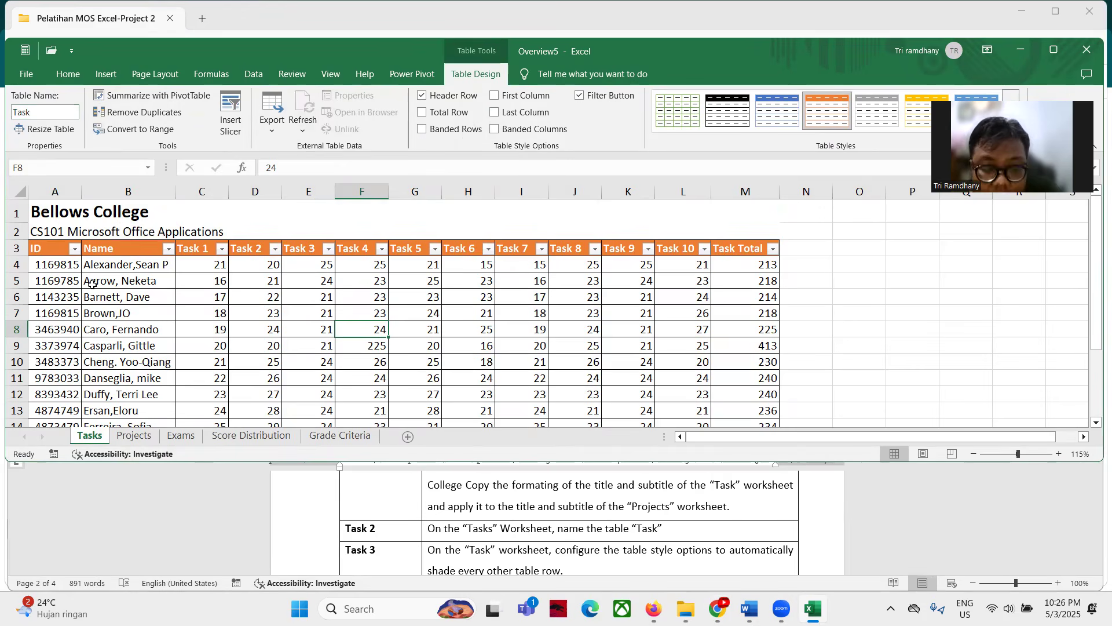
# Step: Turn on banded rows for the table on the Tasks worksheet so that every other row is shaded automatically
pyautogui.scroll(-1, 481, 538)
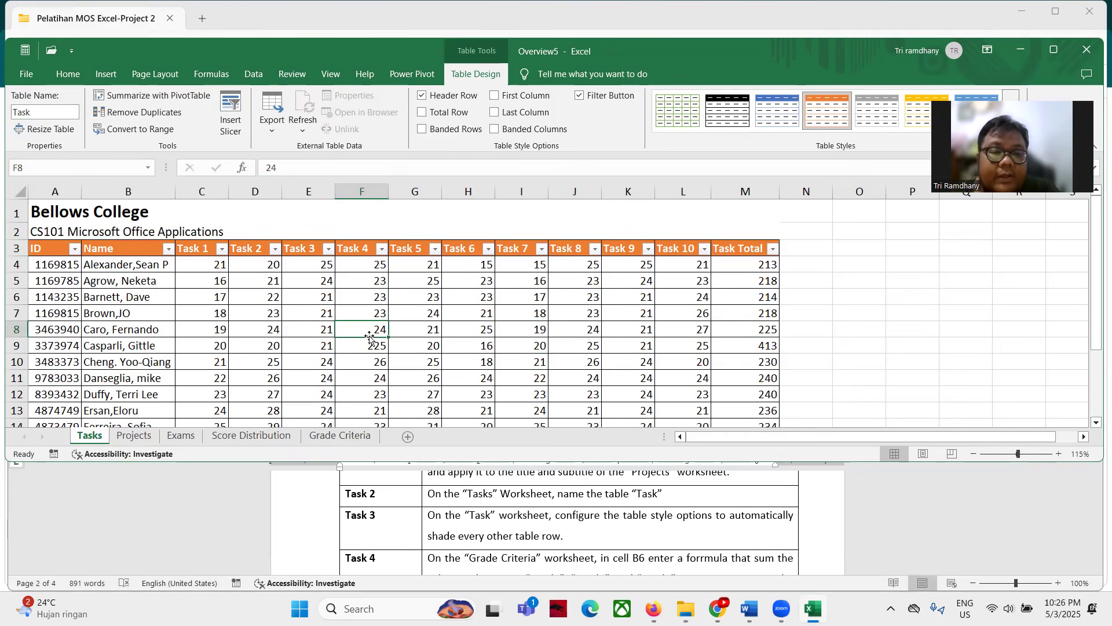
pyautogui.click(431, 327)
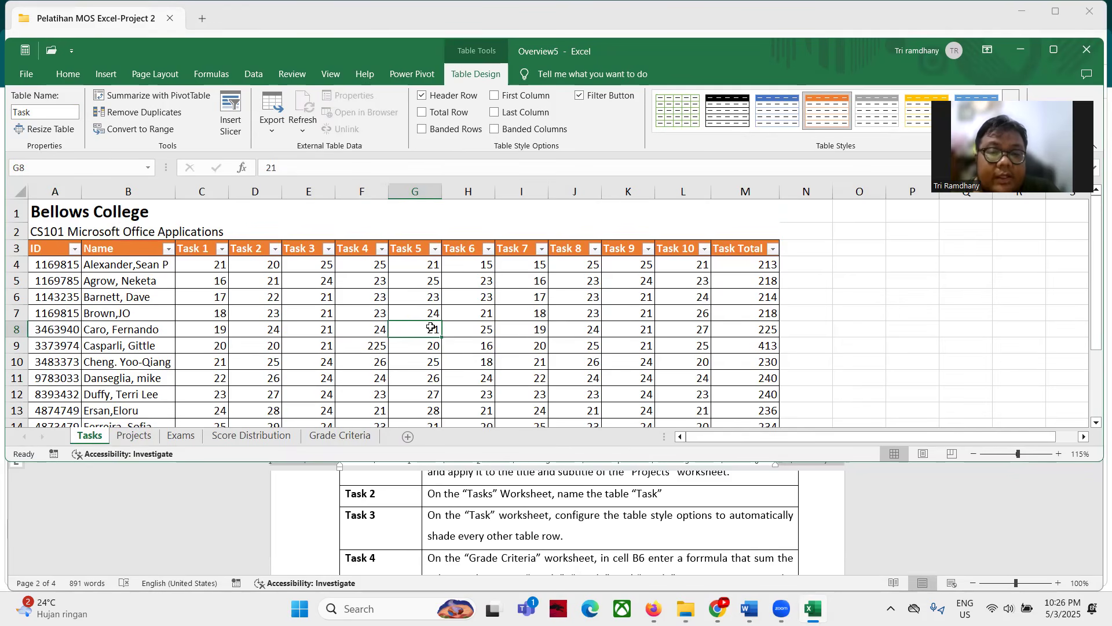
pyautogui.click(436, 130)
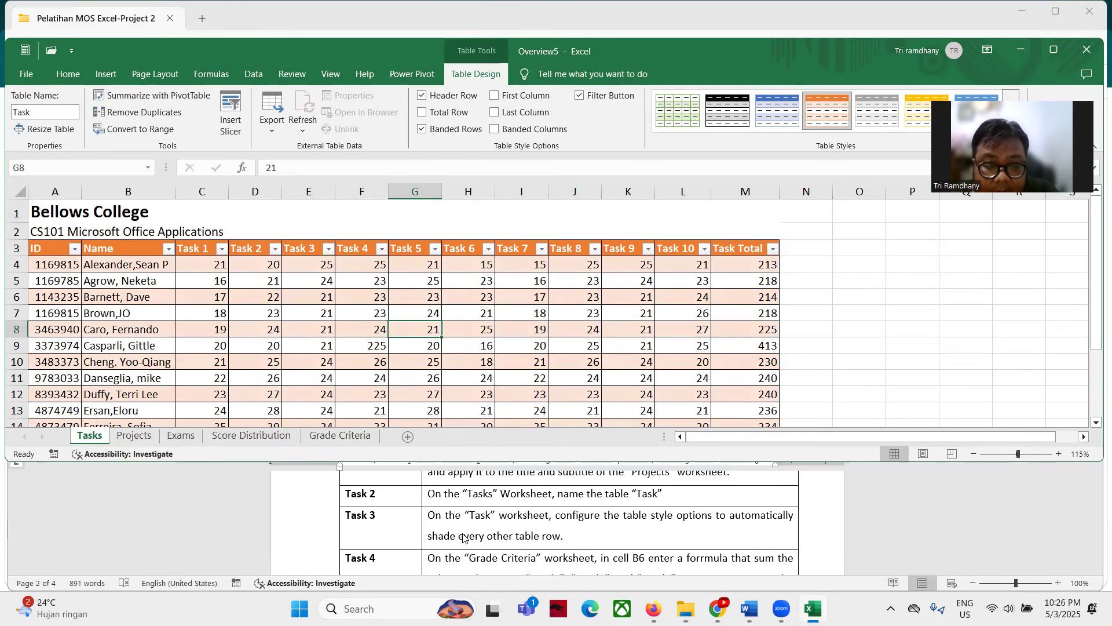
pyautogui.scroll(-1, 464, 538)
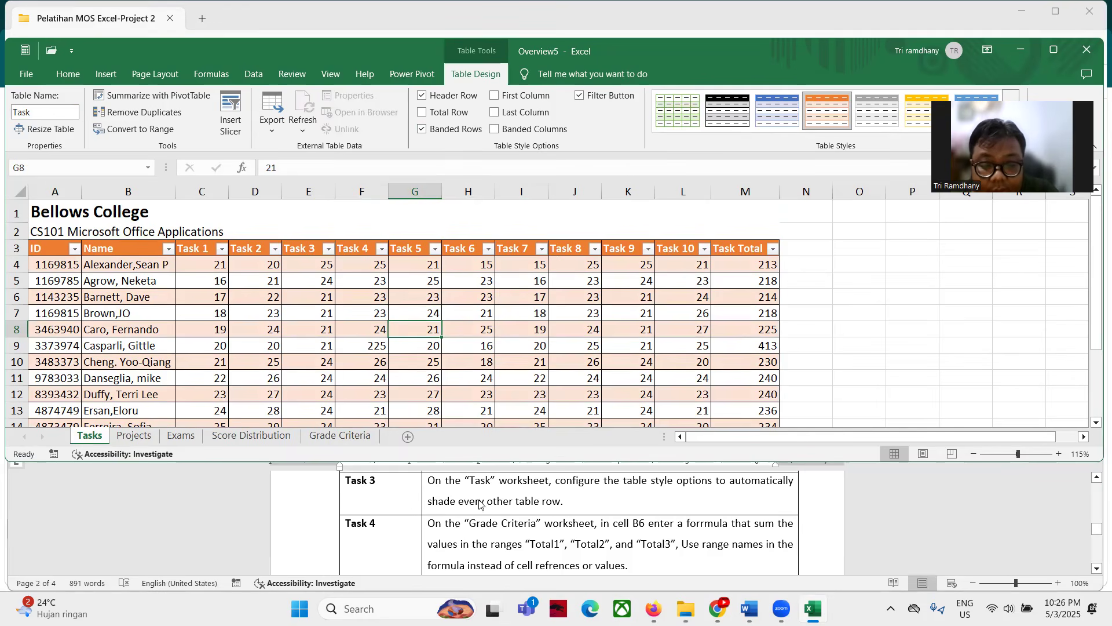
pyautogui.scroll(1, 483, 500)
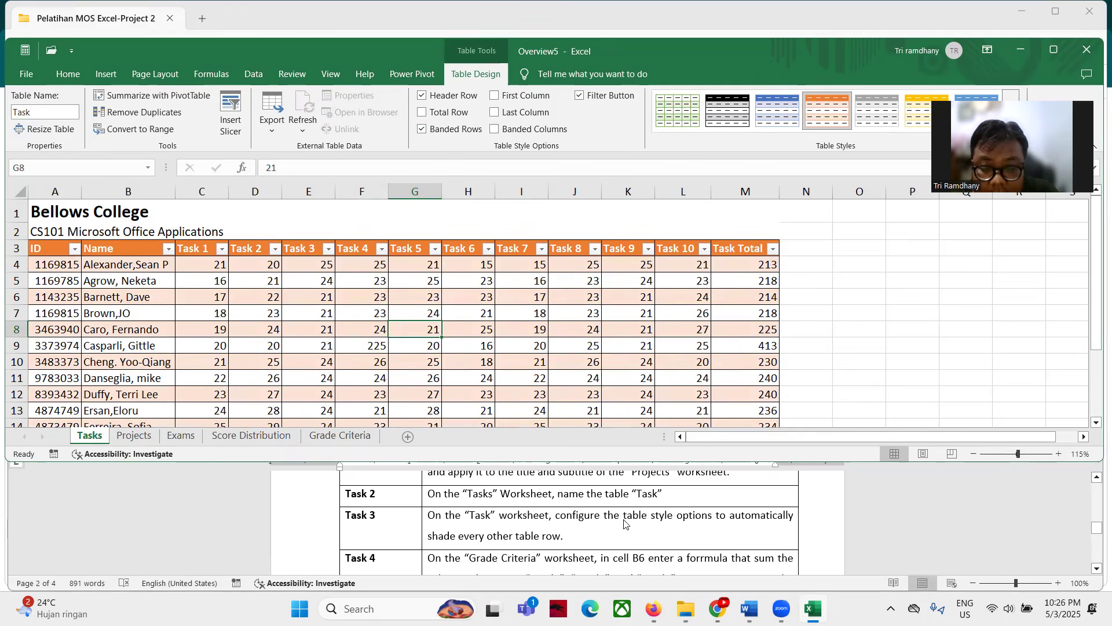
# Step: In cell B6 of the Grade Criteria worksheet, enter =SUM(TOTAL1,TOTAL2,TOTAL3) using the range names, as Task 4 asks
pyautogui.scroll(-1, 499, 536)
pyautogui.scroll(-1, 499, 536)
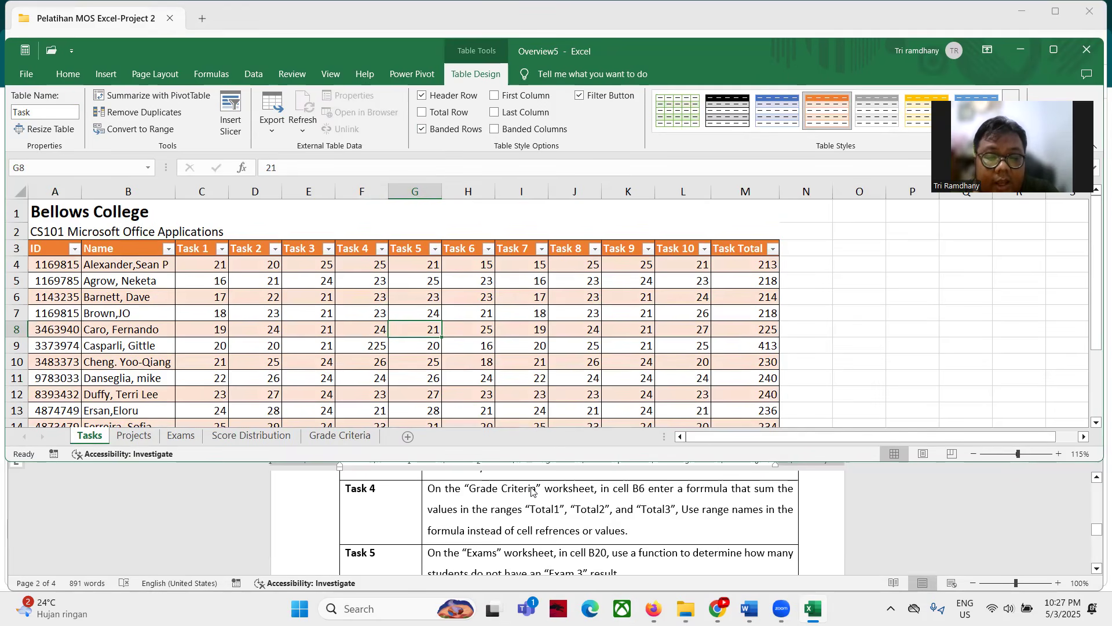
pyautogui.click(340, 435)
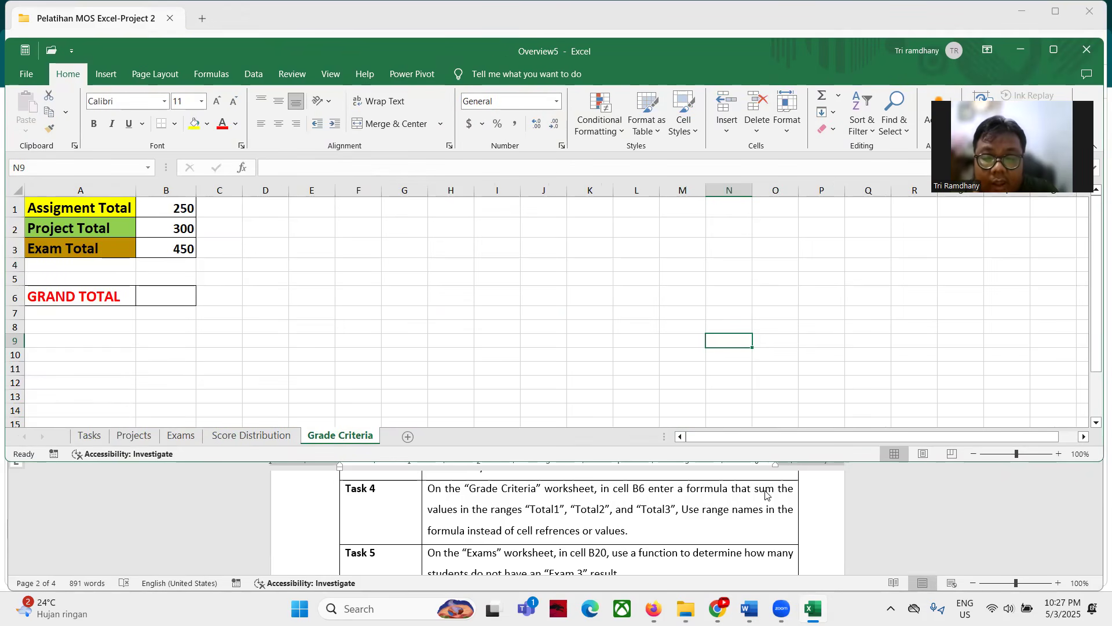
pyautogui.click(186, 297)
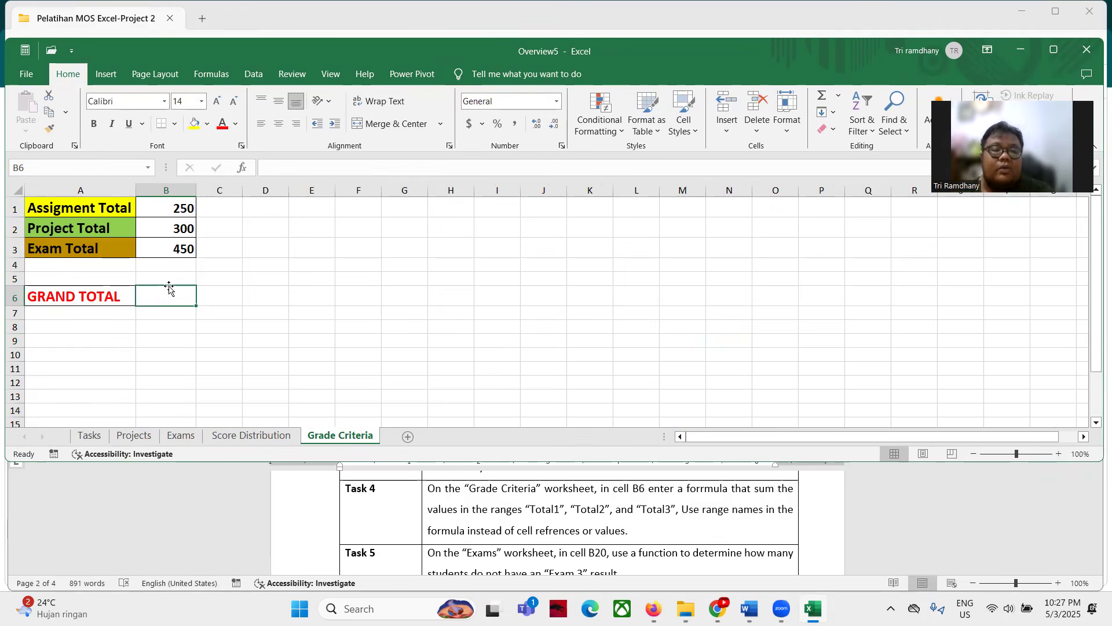
pyautogui.write('=')
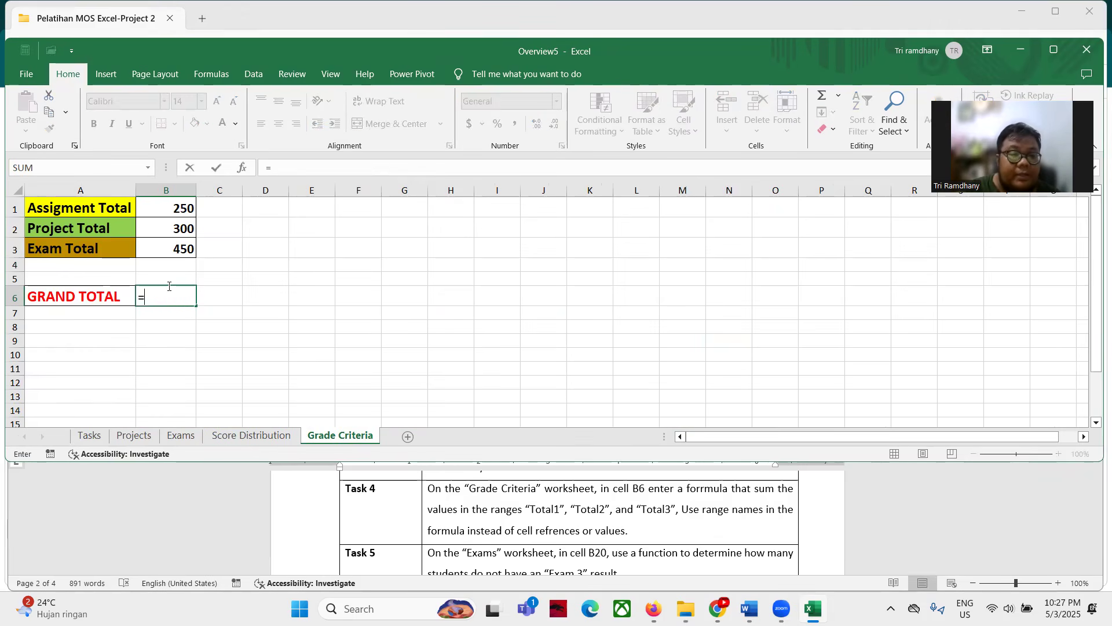
pyautogui.write('sum ')
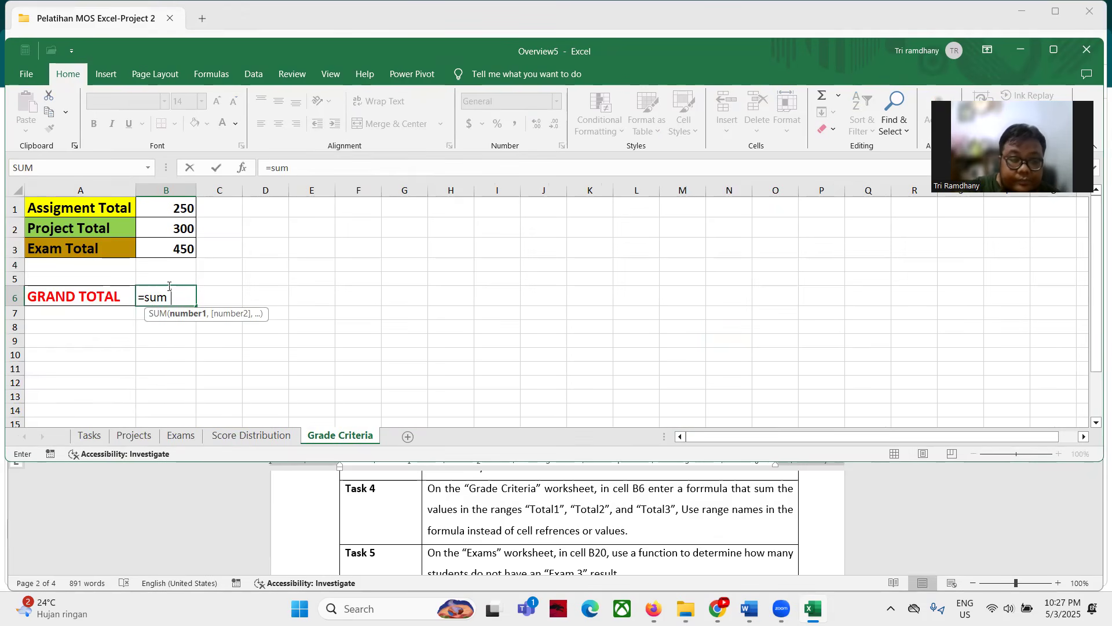
pyautogui.write('toa')
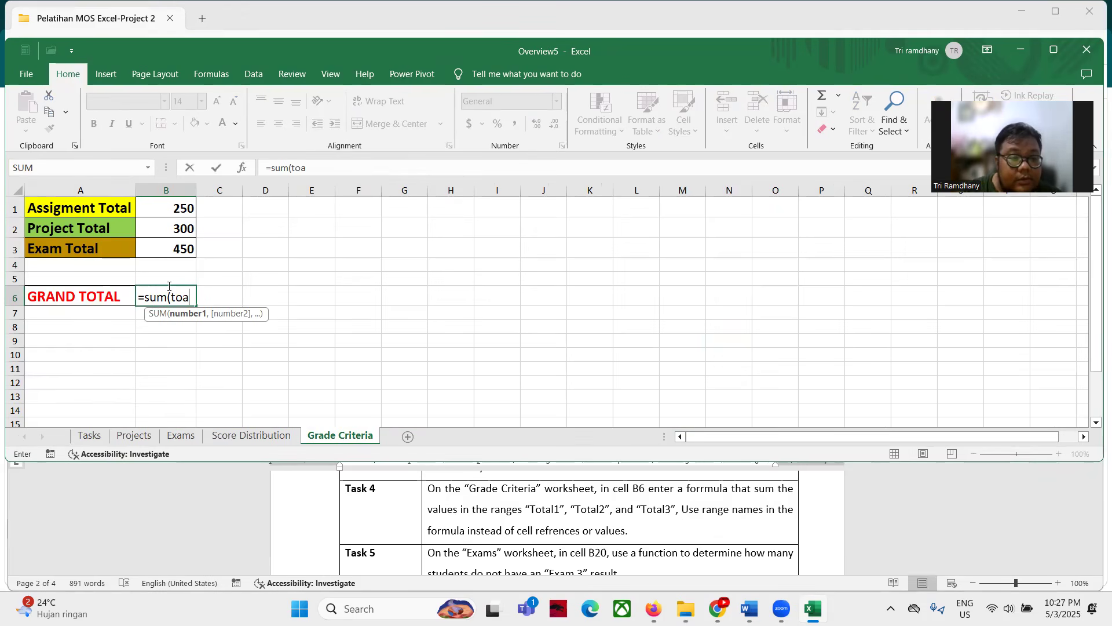
pyautogui.press('BackSpace')
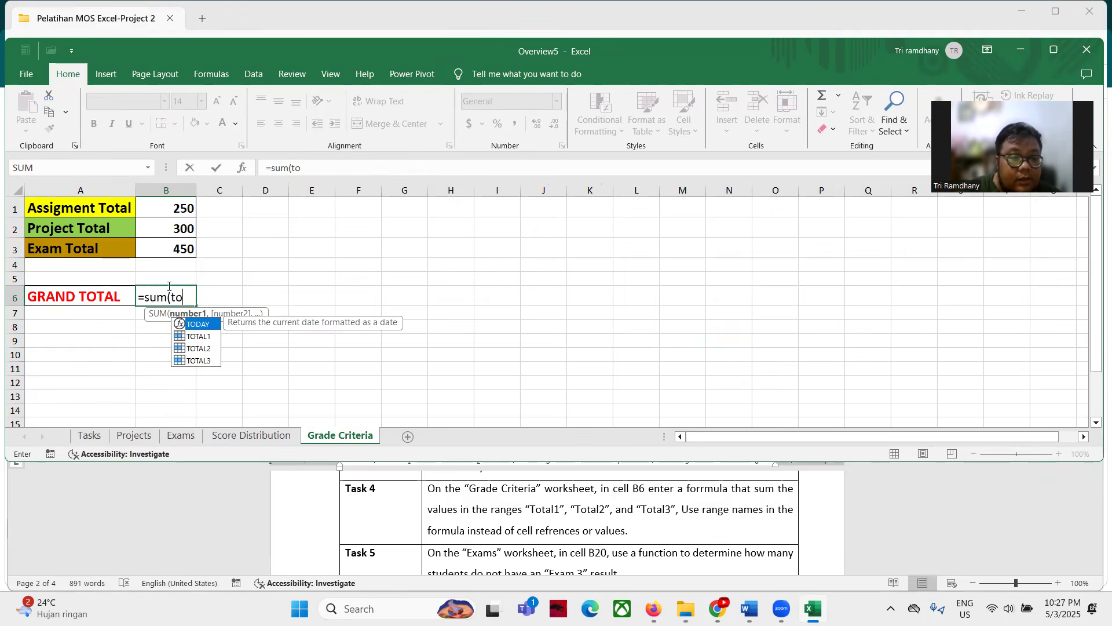
pyautogui.press('Down')
pyautogui.press('Tab')
pyautogui.write(',to')
pyautogui.press('Down')
pyautogui.press('Tab')
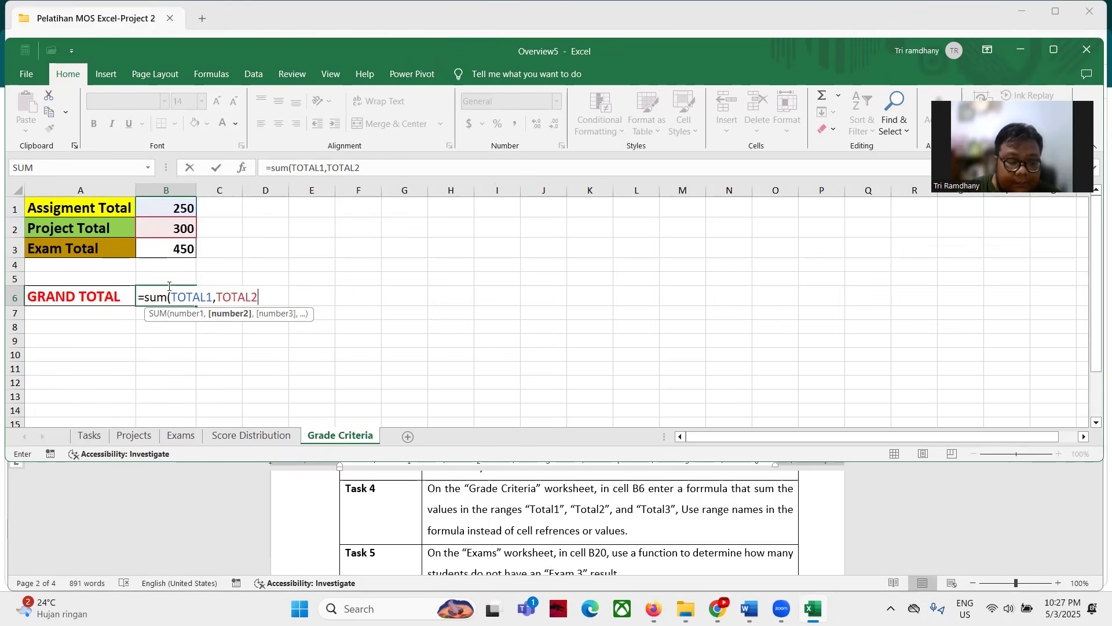
pyautogui.write(',tot')
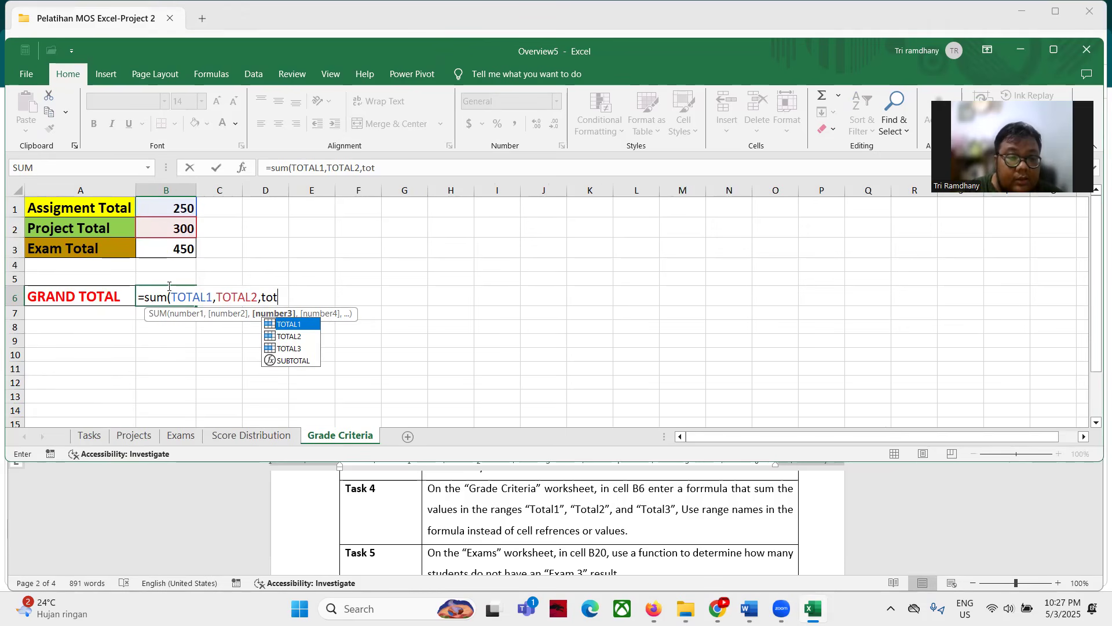
pyautogui.press('Down')
pyautogui.press('Down')
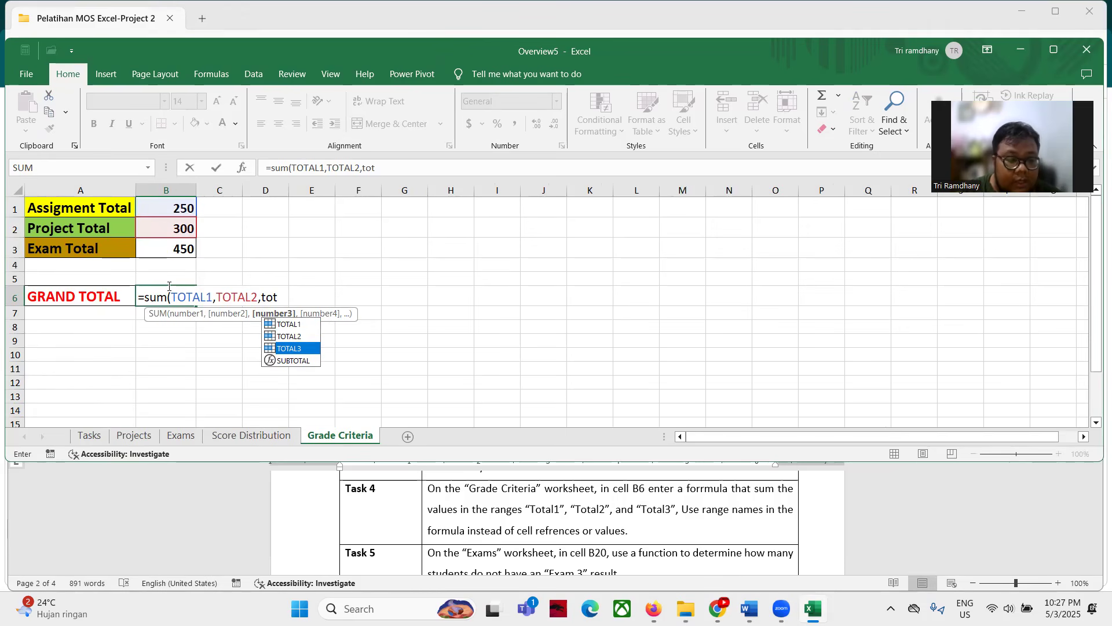
pyautogui.press('Tab')
pyautogui.write(')')
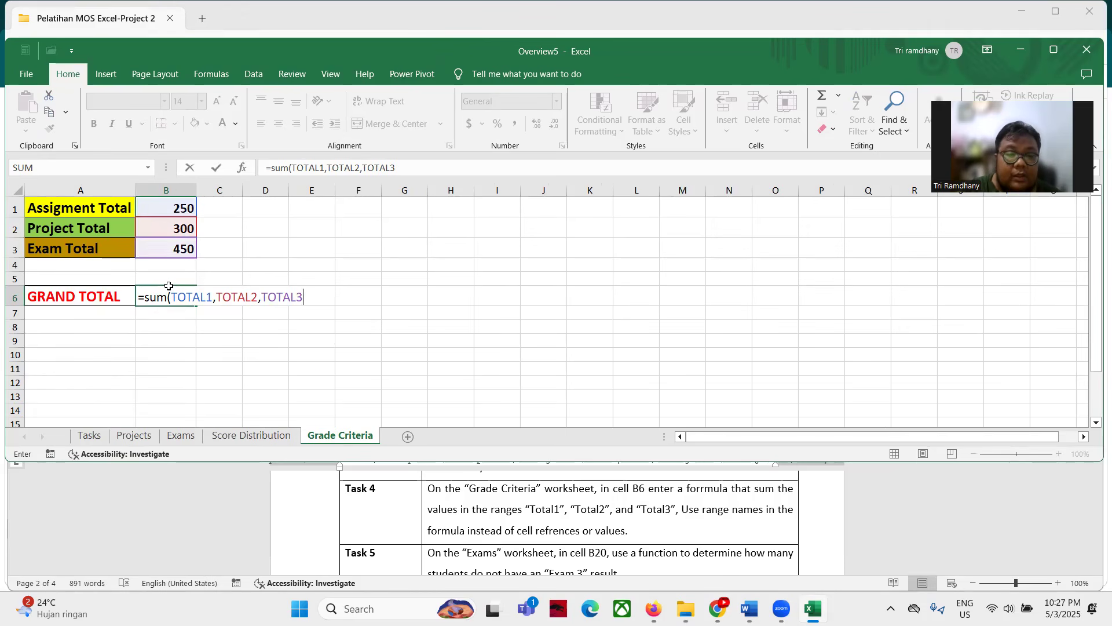
pyautogui.press('Return')
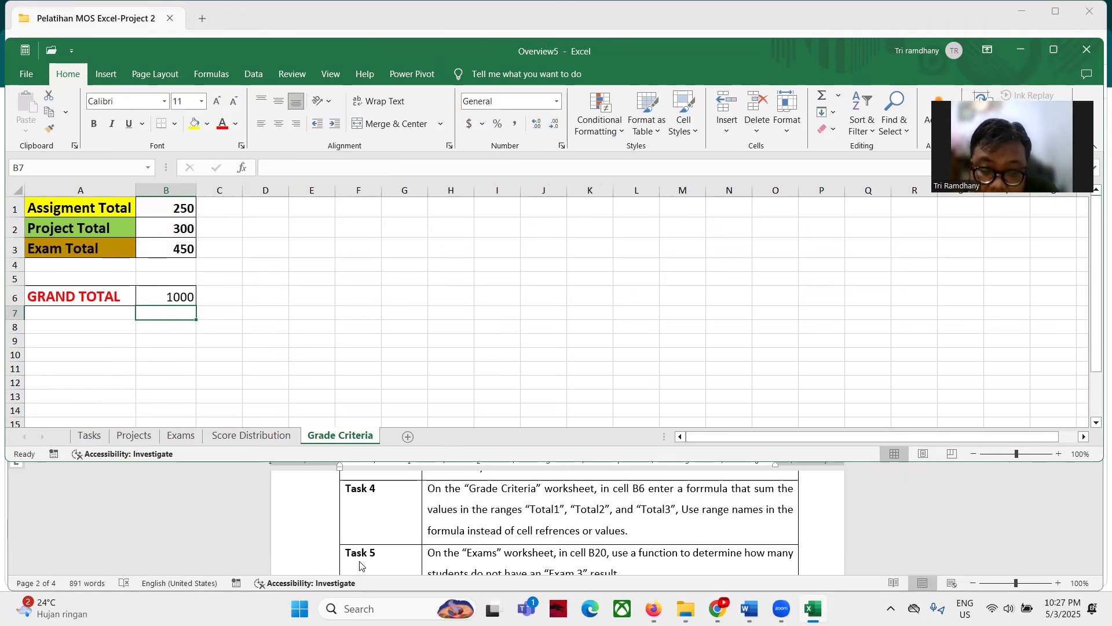
# Step: In cell B20 of the Exams worksheet, count the students missing a Task 3 result by applying COUNTBLANK to E4:E18
pyautogui.scroll(-1, 524, 511)
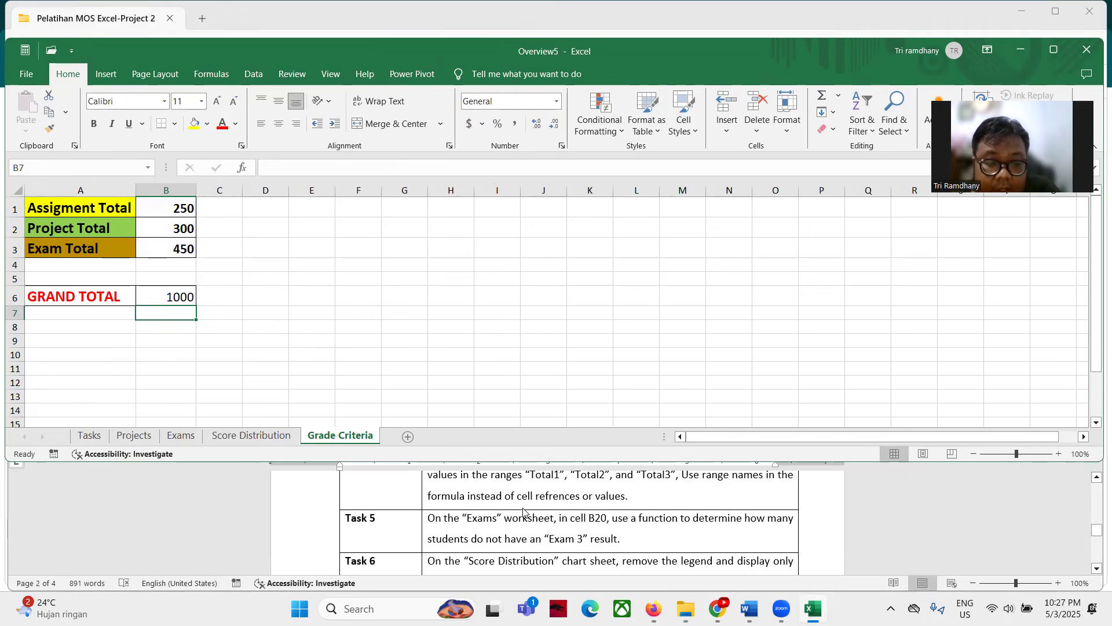
pyautogui.click(179, 436)
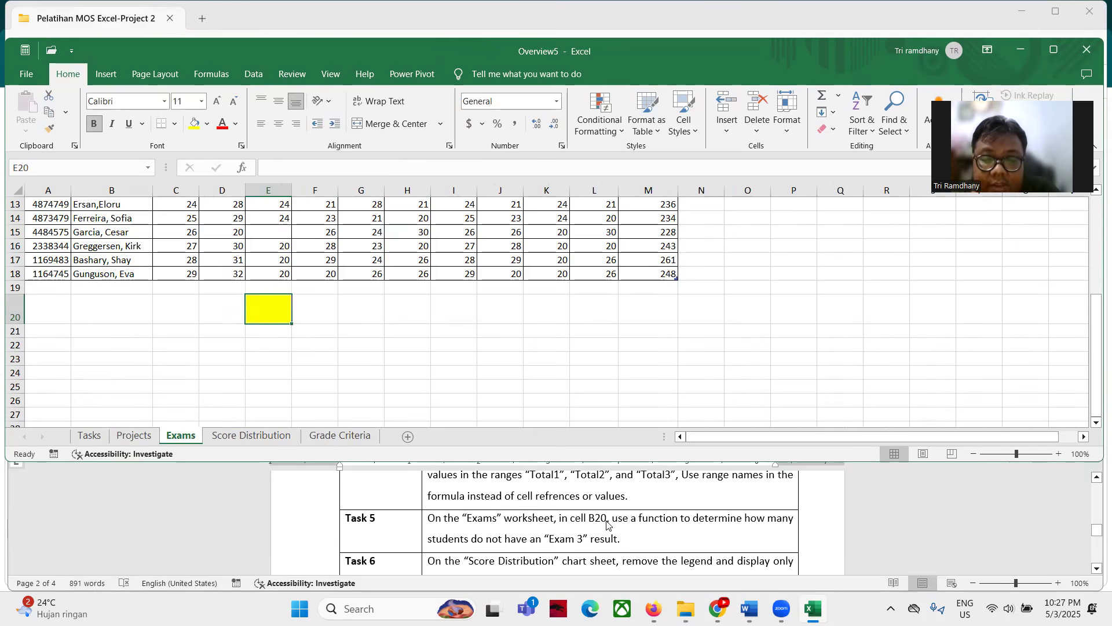
pyautogui.click(28, 169)
pyautogui.write('b2')
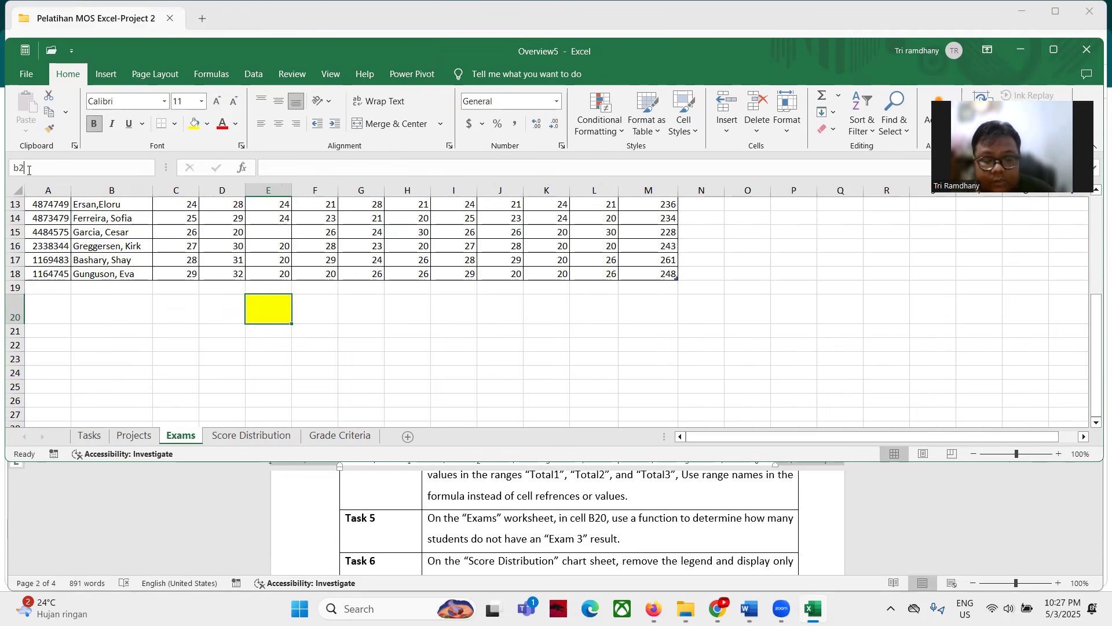
pyautogui.write('0')
pyautogui.press('Return')
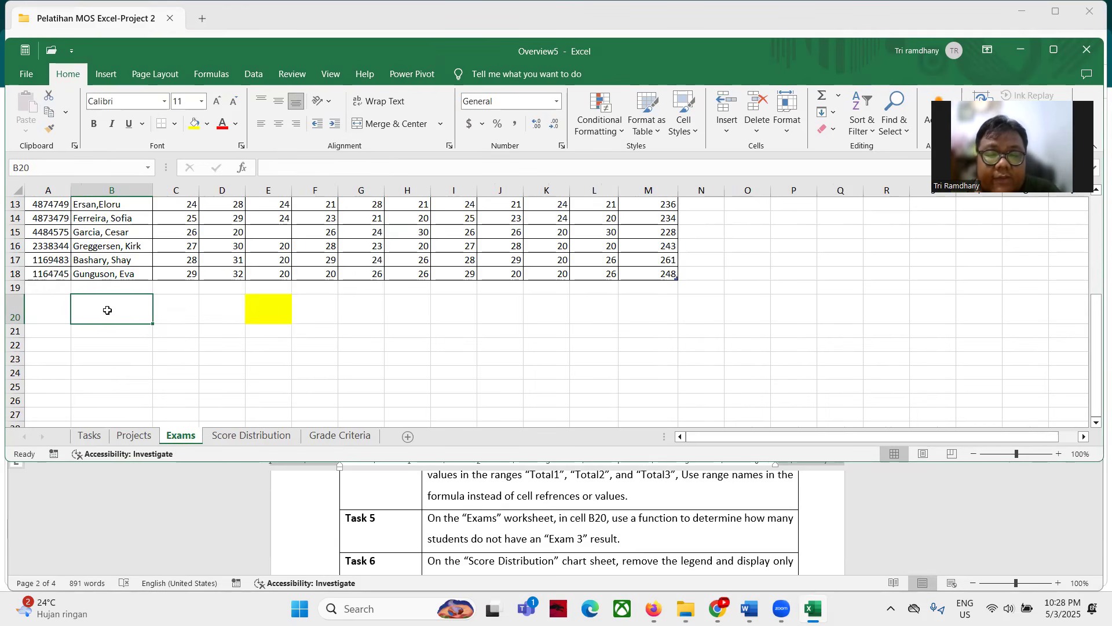
pyautogui.scroll(2, 352, 374)
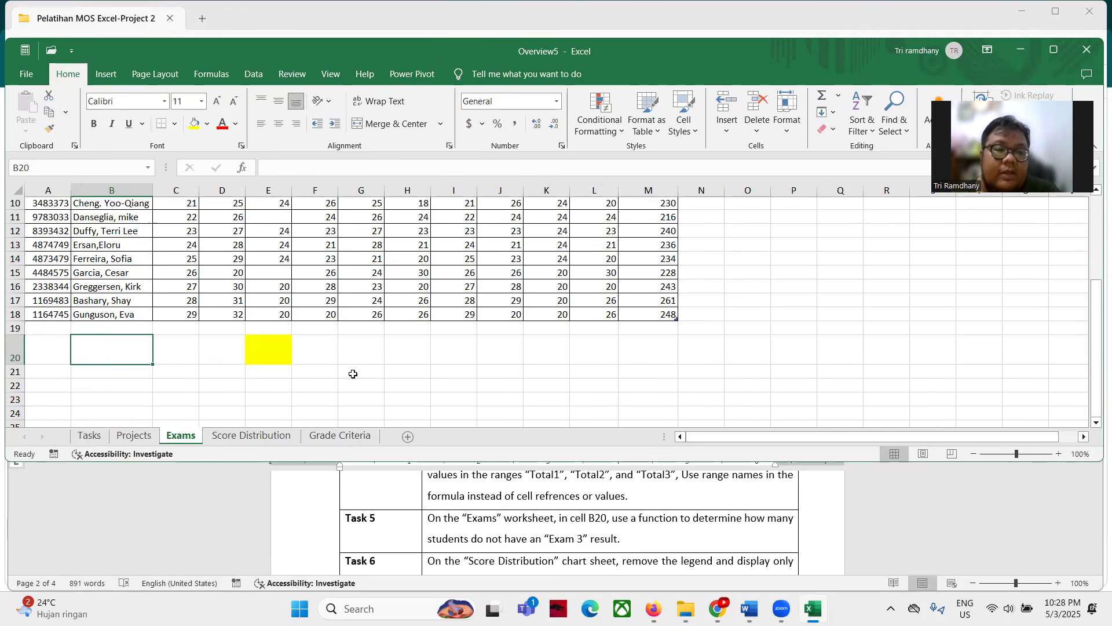
pyautogui.scroll(-2, 352, 362)
pyautogui.scroll(4, 351, 358)
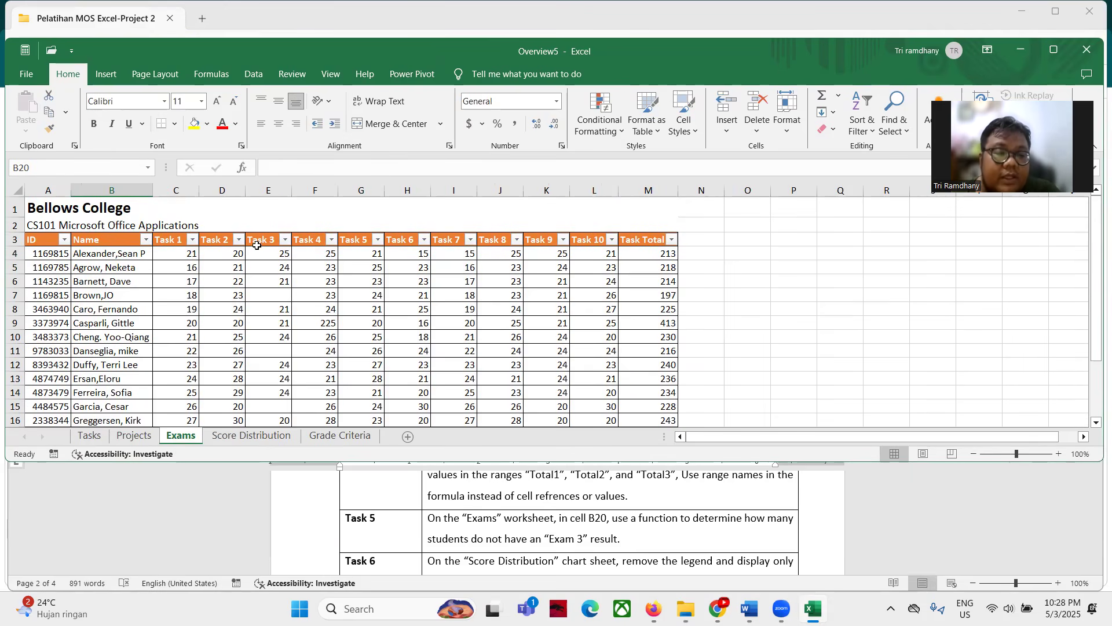
pyautogui.scroll(-4, 271, 260)
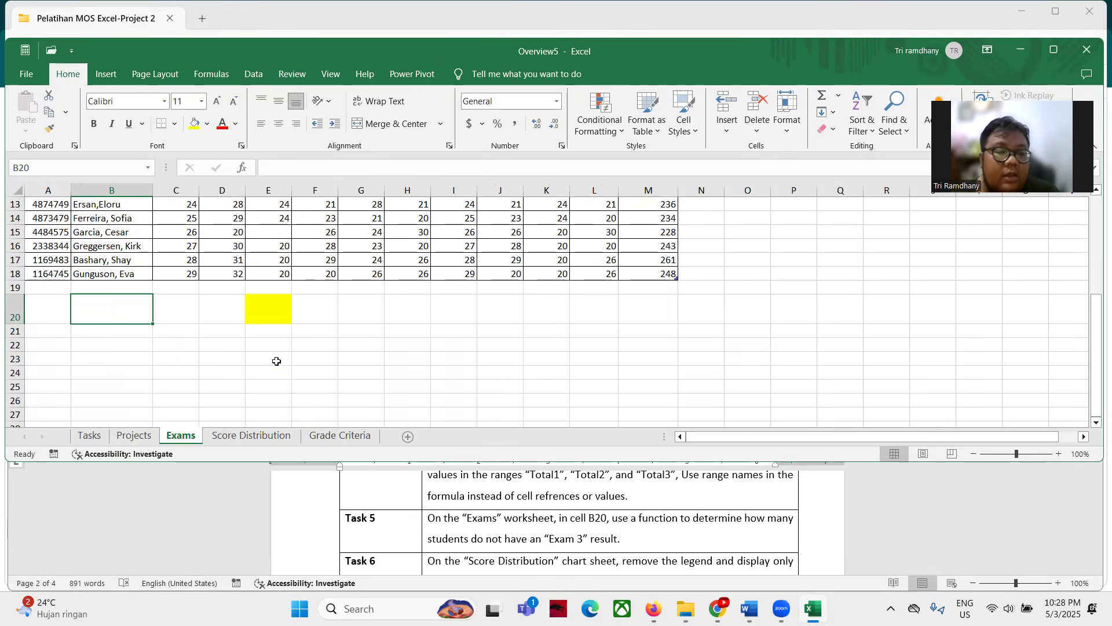
pyautogui.scroll(1, 278, 359)
pyautogui.click(301, 164)
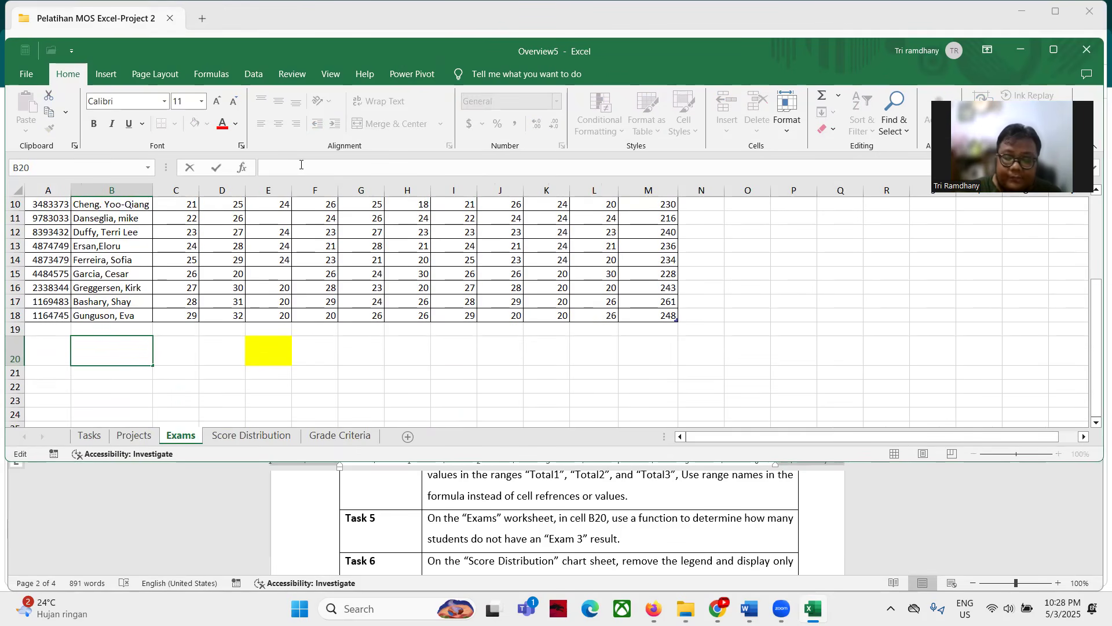
pyautogui.write('=coun')
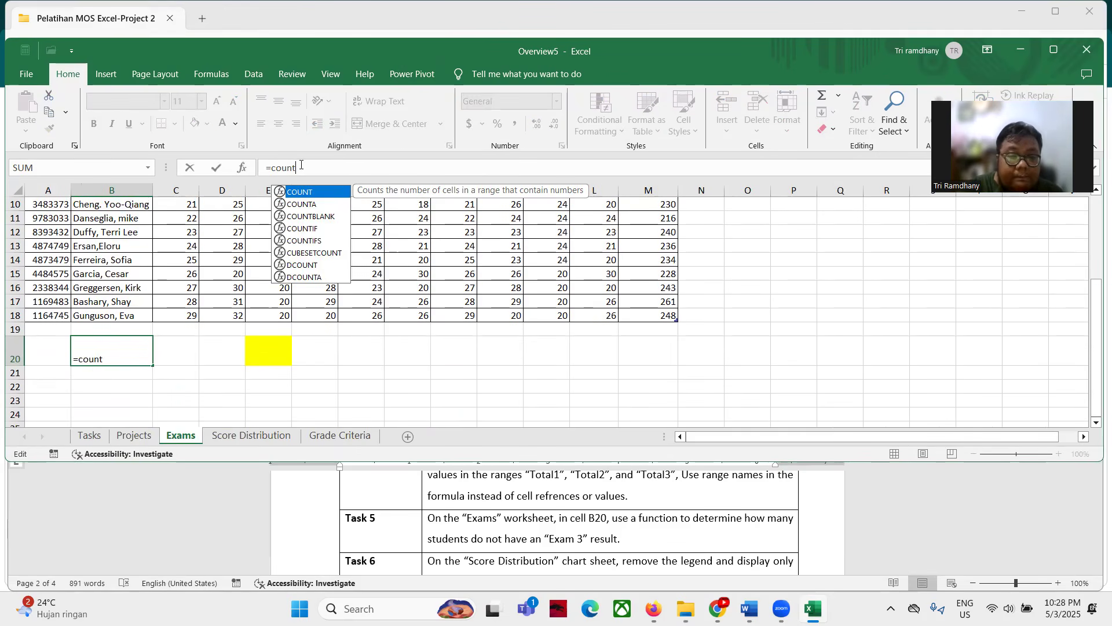
pyautogui.write('t')
pyautogui.press('Down')
pyautogui.press('Down')
pyautogui.press('Tab')
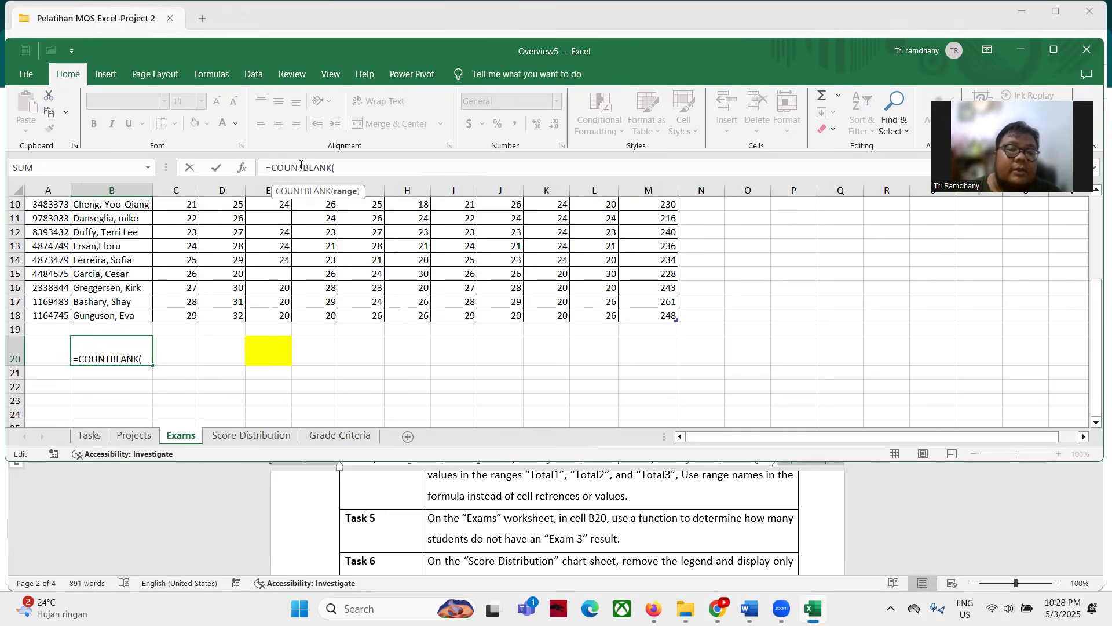
pyautogui.scroll(3, 318, 350)
pyautogui.click(270, 258)
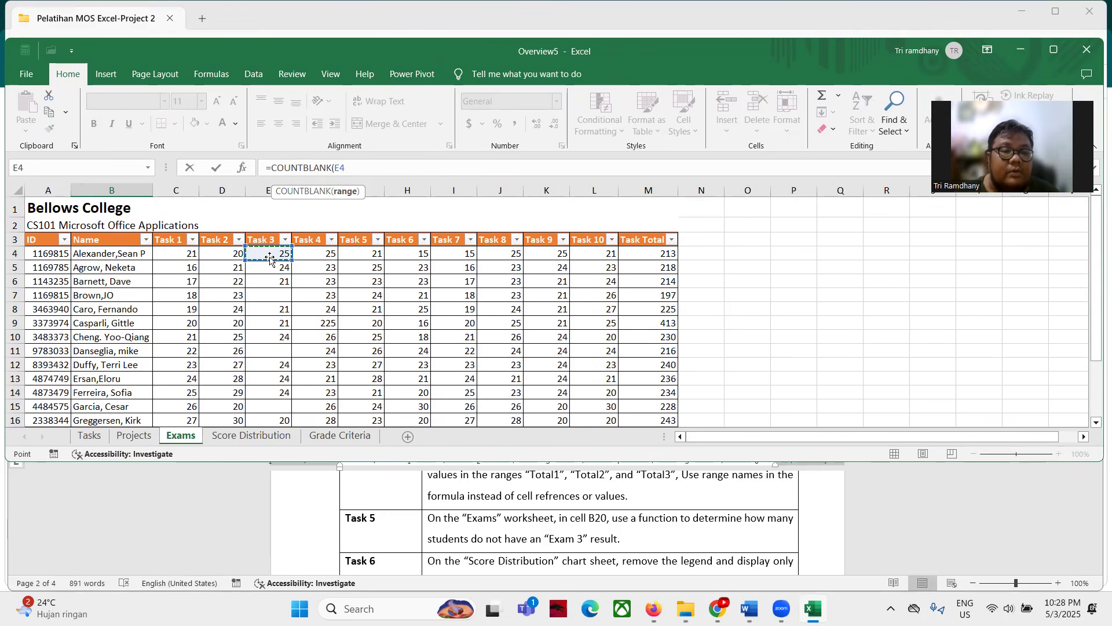
pyautogui.hotkey('shift', 'Down')
pyautogui.hotkey('shift', 'Down')
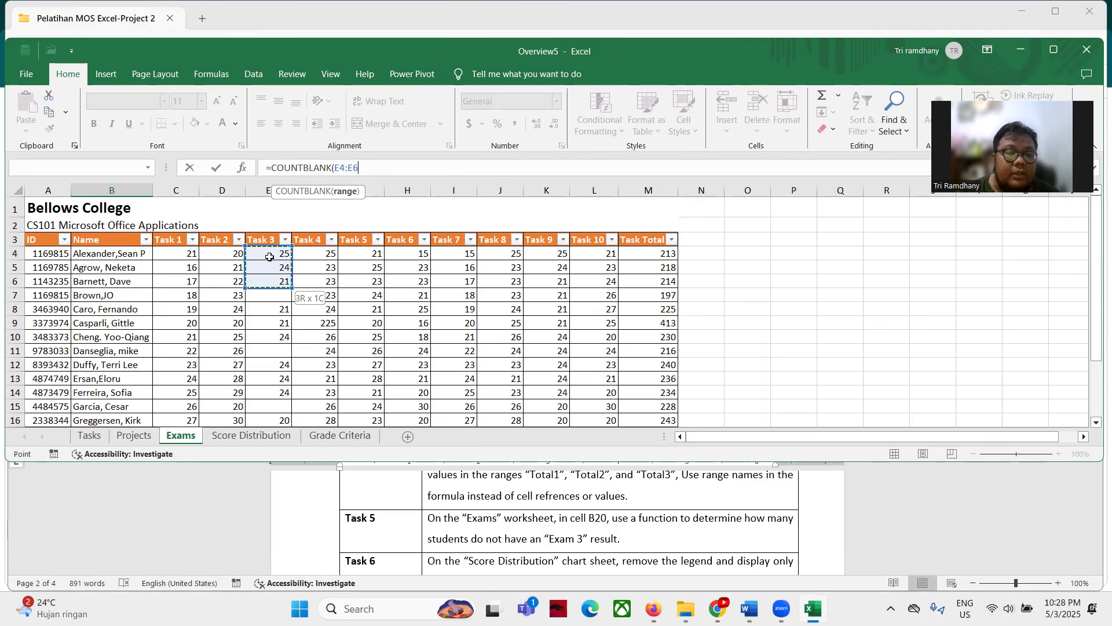
pyautogui.hotkey('shift', 'Down')
pyautogui.hotkey('shift', 'Down')
pyautogui.hotkey('shift', 'Down')
pyautogui.hotkey('shift', 'Down')
pyautogui.hotkey('shift', 'Down')
pyautogui.hotkey('shift', 'Down')
pyautogui.hotkey('shift', 'Down')
pyautogui.hotkey('shift', 'Down')
pyautogui.hotkey('shift', 'Down')
pyautogui.hotkey('shift', 'Down')
pyautogui.hotkey('shift', 'Down')
pyautogui.hotkey('shift', 'Down')
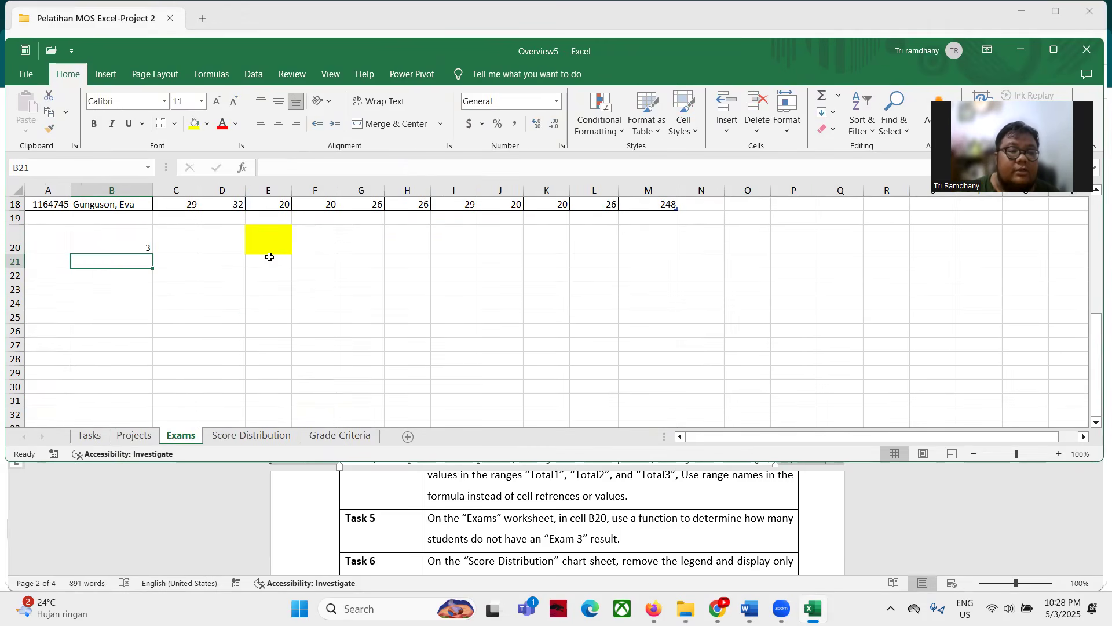
pyautogui.scroll(5, 270, 256)
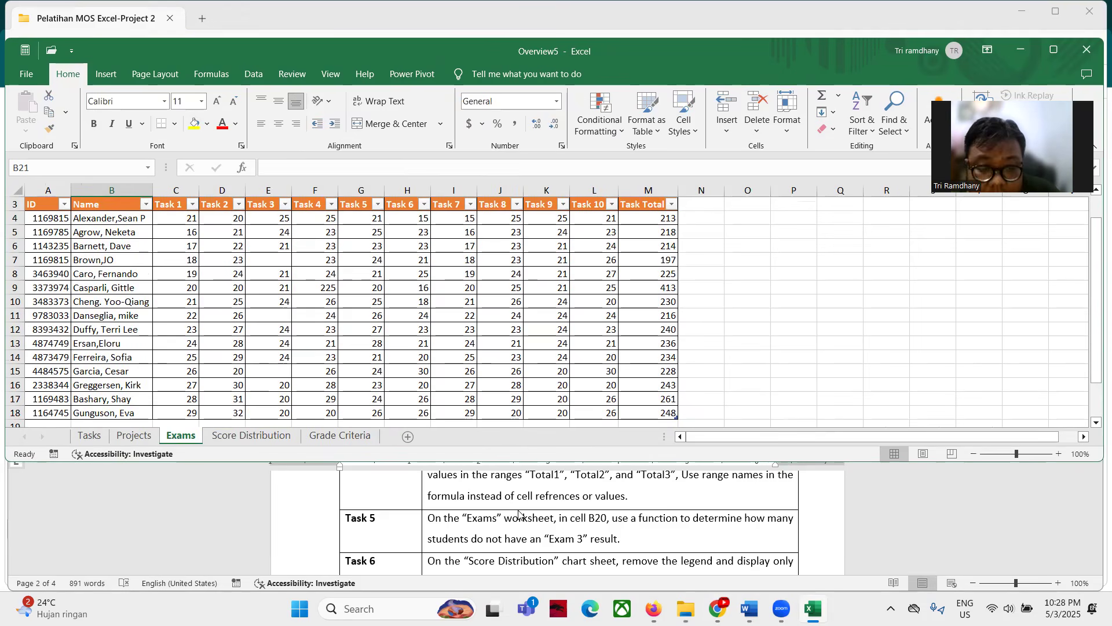
# Step: On the Score Distribution sheet, add value data labels above the chart's columns and remove its legend, as Task 6 asks
pyautogui.scroll(-1, 518, 514)
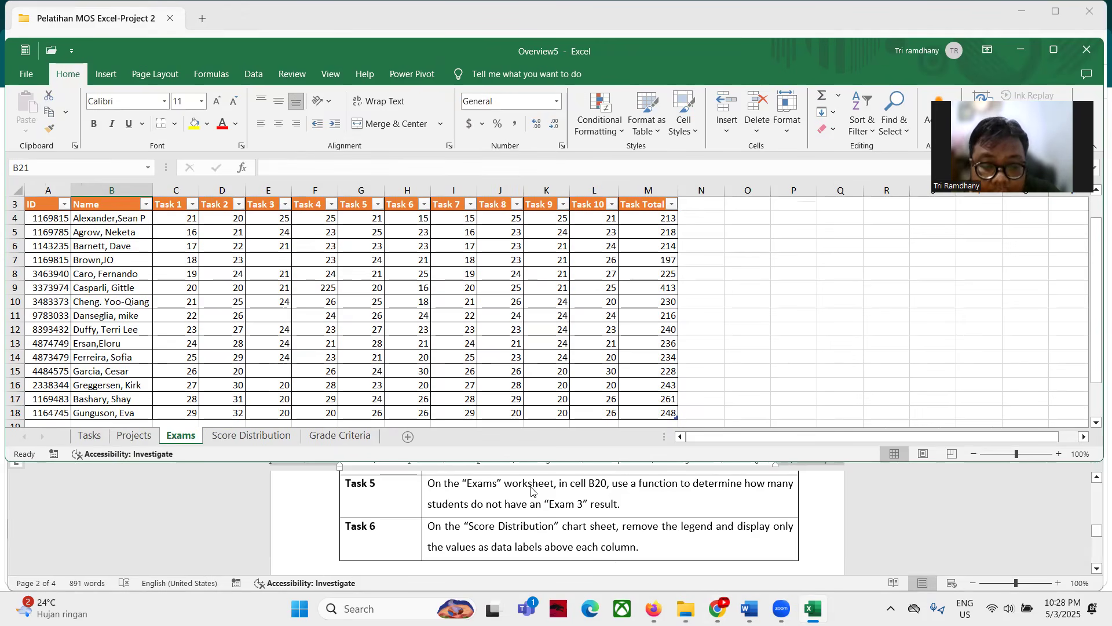
pyautogui.click(276, 436)
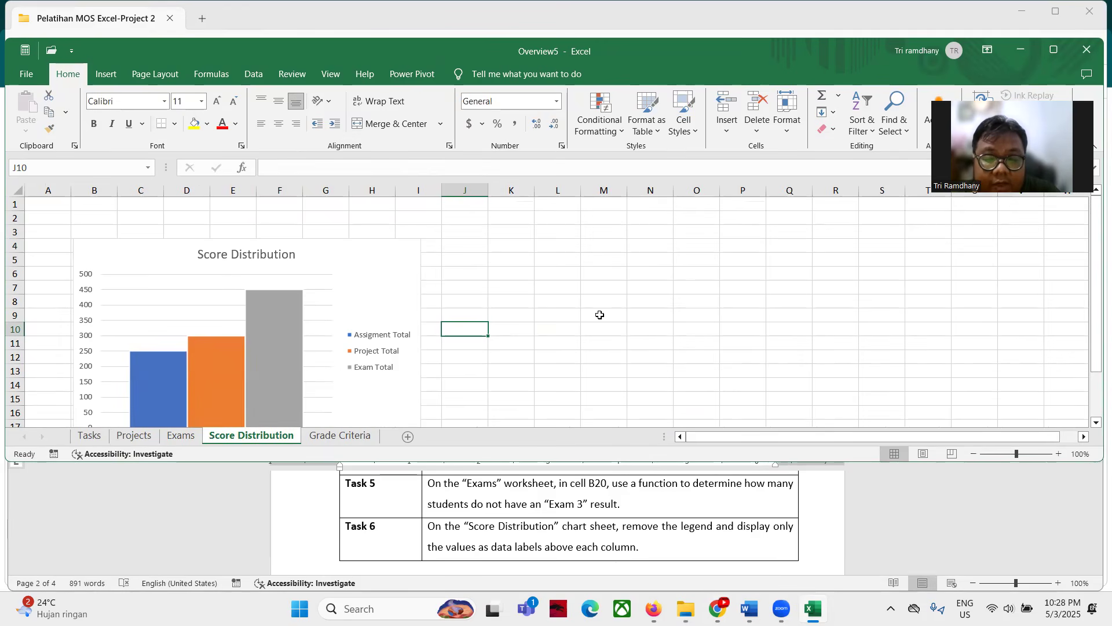
pyautogui.moveTo(270, 300)
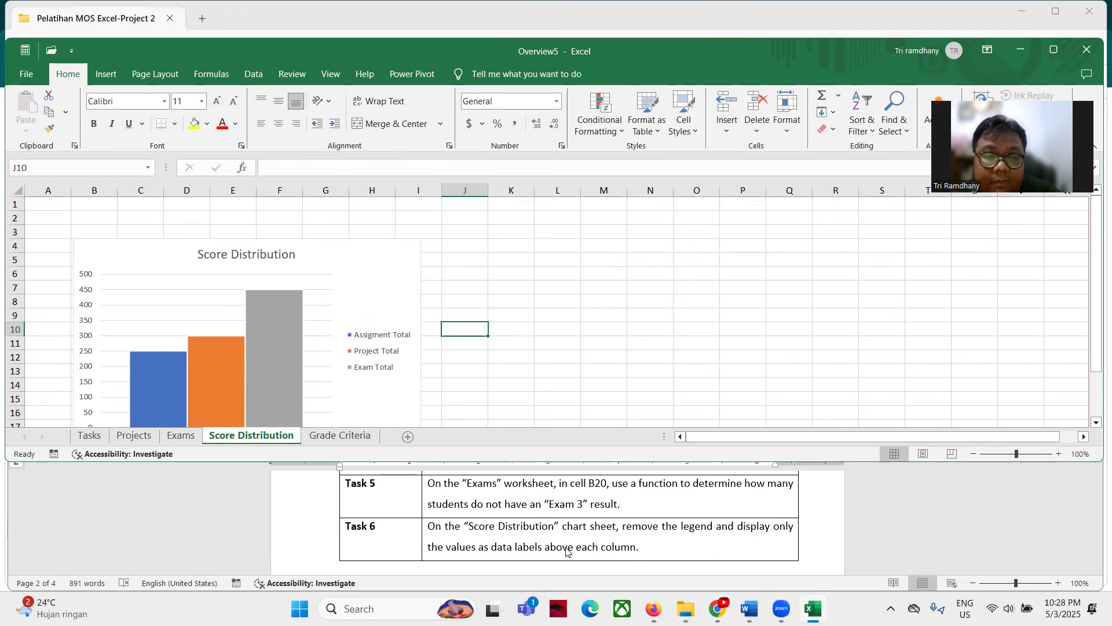
pyautogui.click(421, 274)
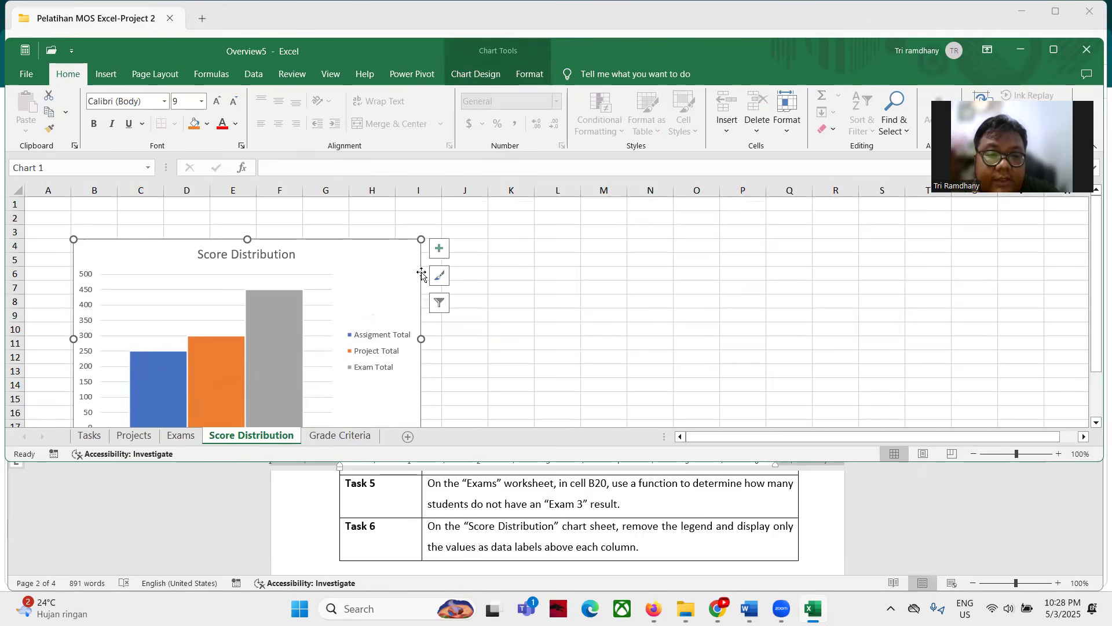
pyautogui.click(440, 248)
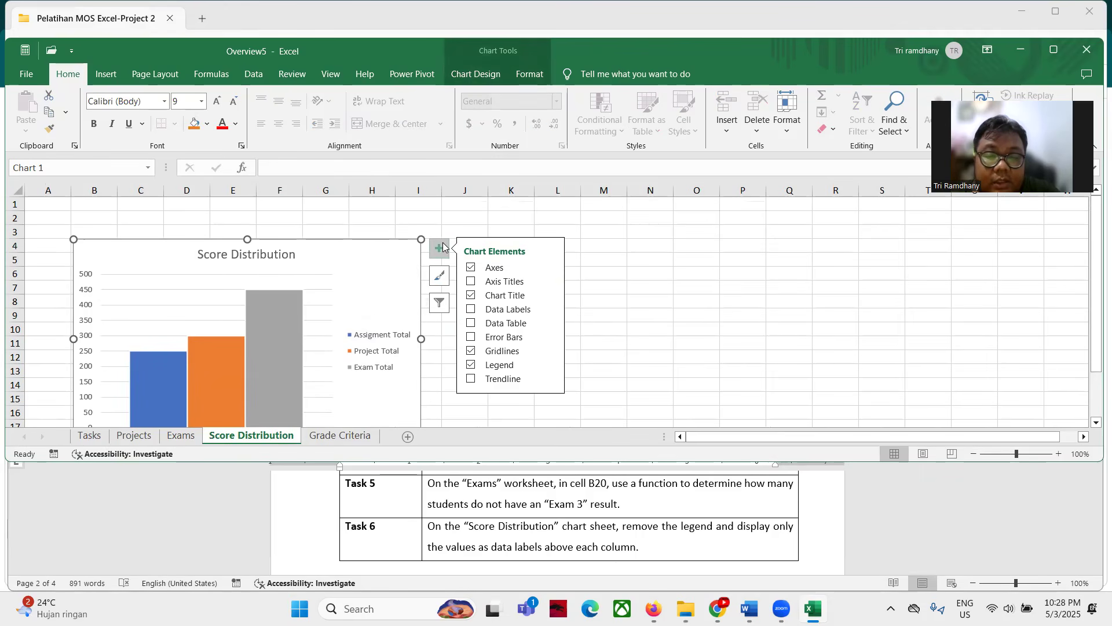
pyautogui.click(470, 310)
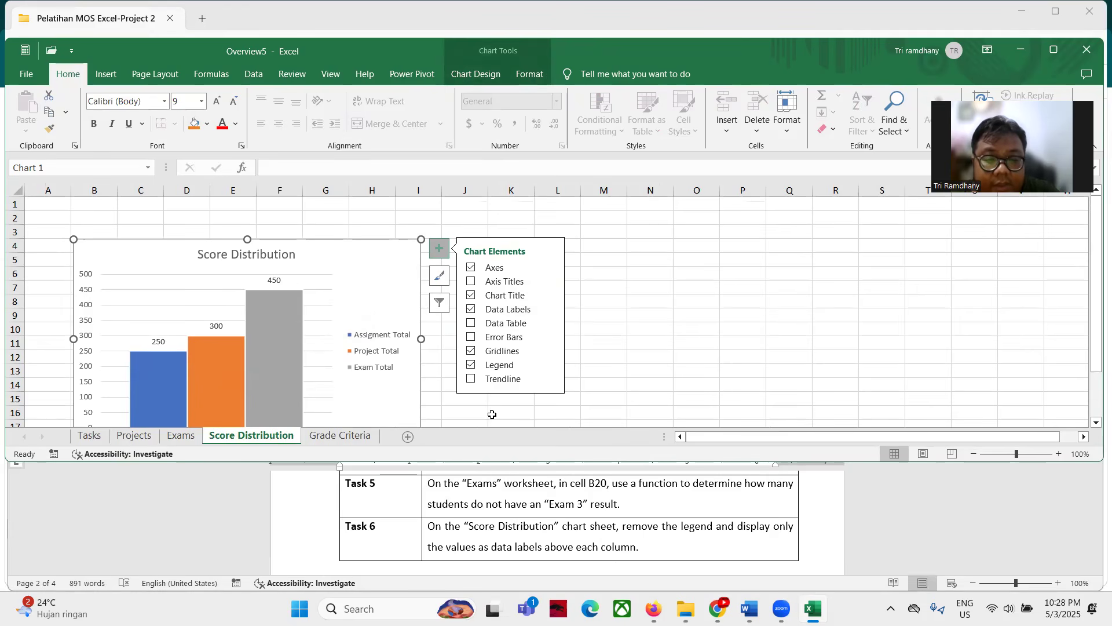
pyautogui.click(470, 365)
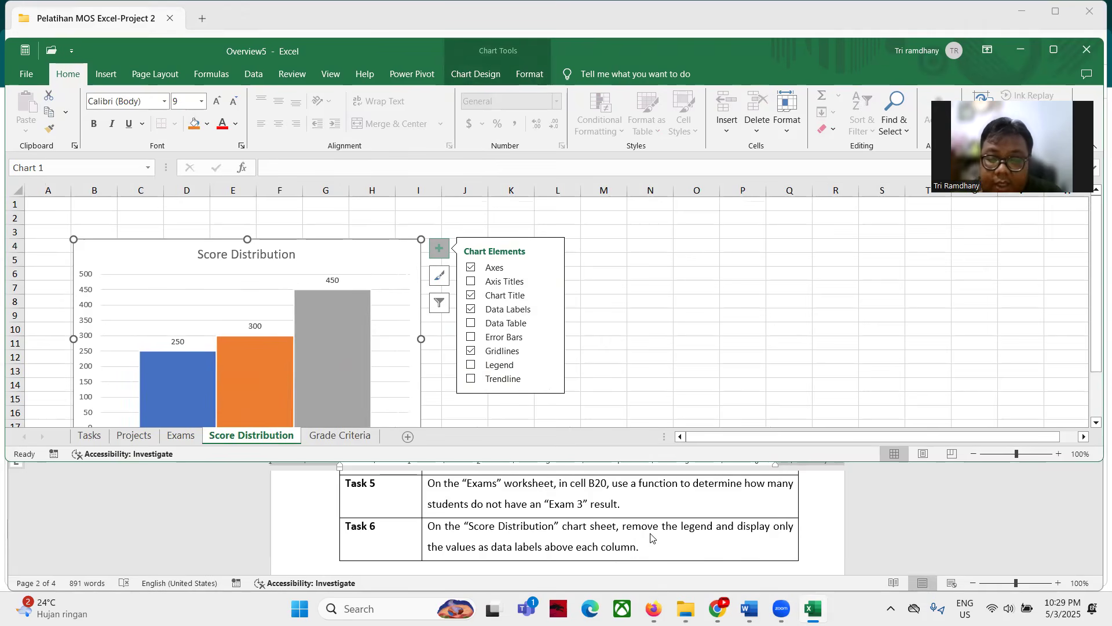
pyautogui.scroll(-2, 595, 385)
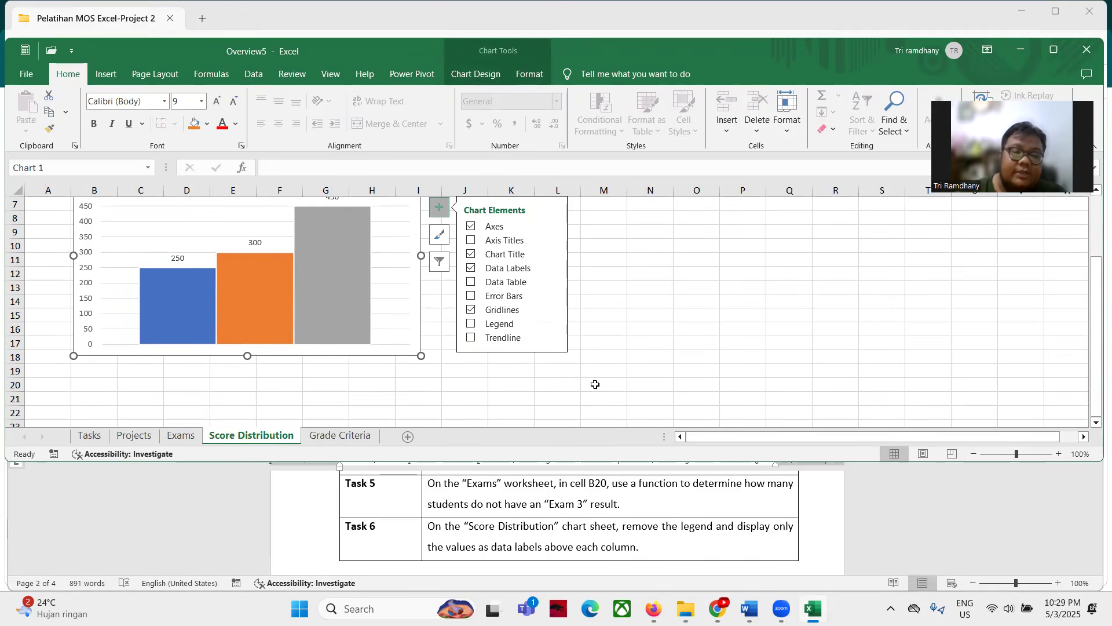
pyautogui.scroll(-2, 519, 516)
pyautogui.scroll(8, 519, 515)
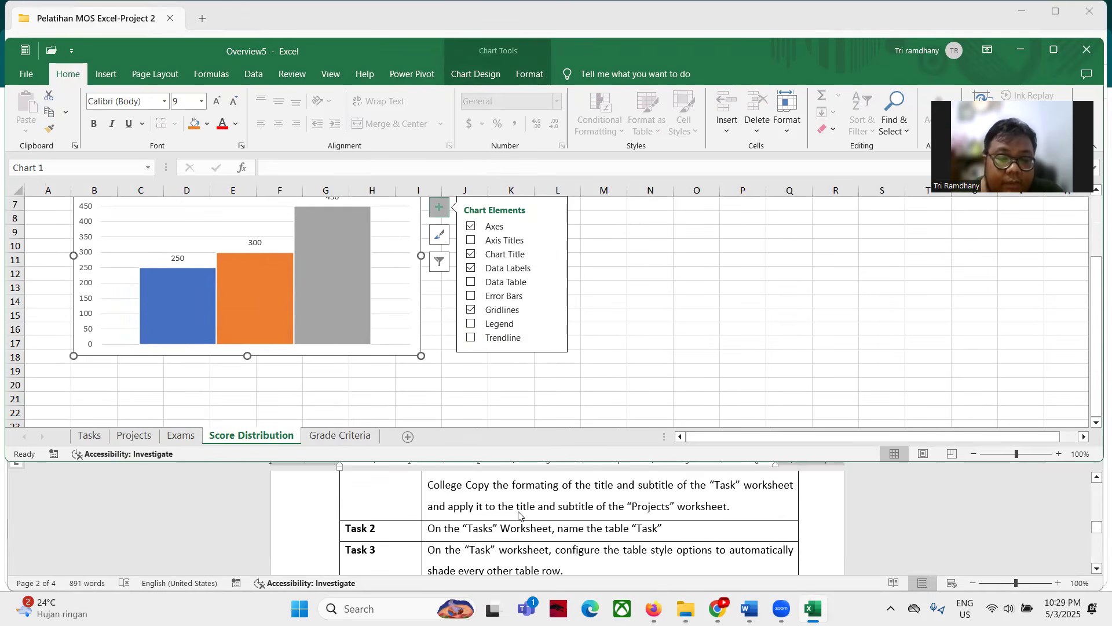
# Step: Close the Overview5 workbook without saving its changes and open Overview6 from the project folder
pyautogui.click(1081, 49)
pyautogui.click(608, 365)
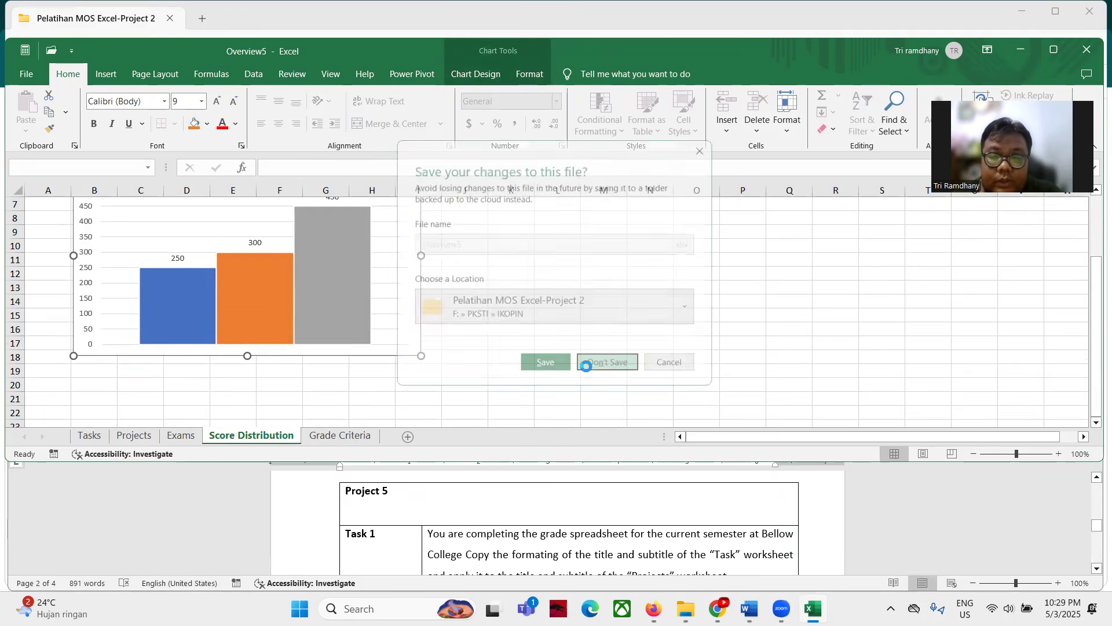
pyautogui.doubleClick(192, 259)
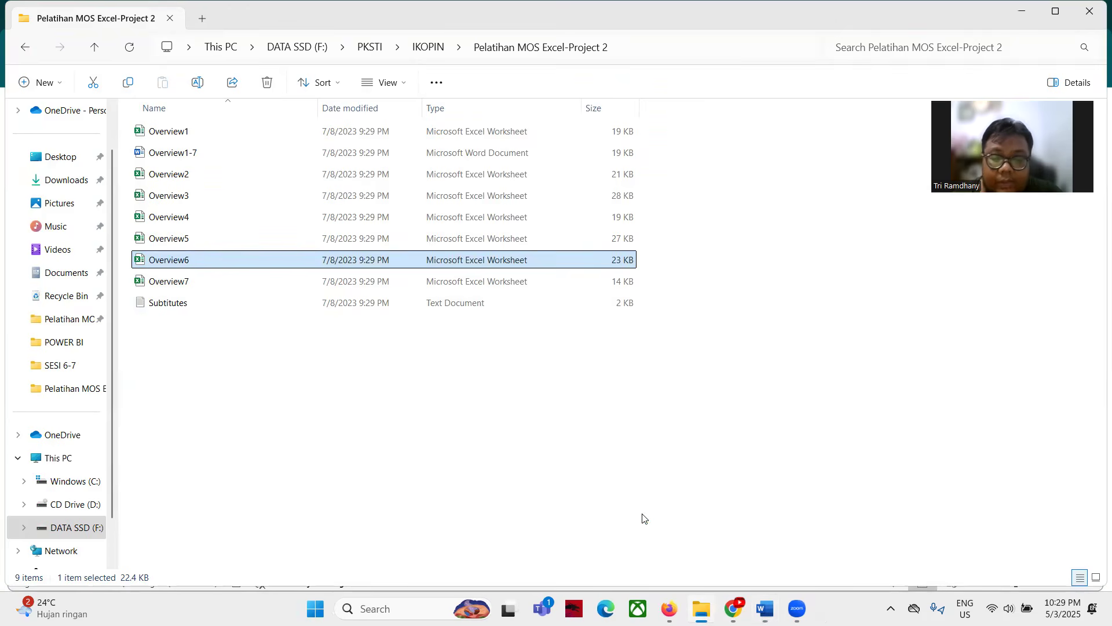
# Step: Set the print area of the January worksheet to cells A4:F13, as Task 1 of Project 6 asks
pyautogui.scroll(-8, 493, 508)
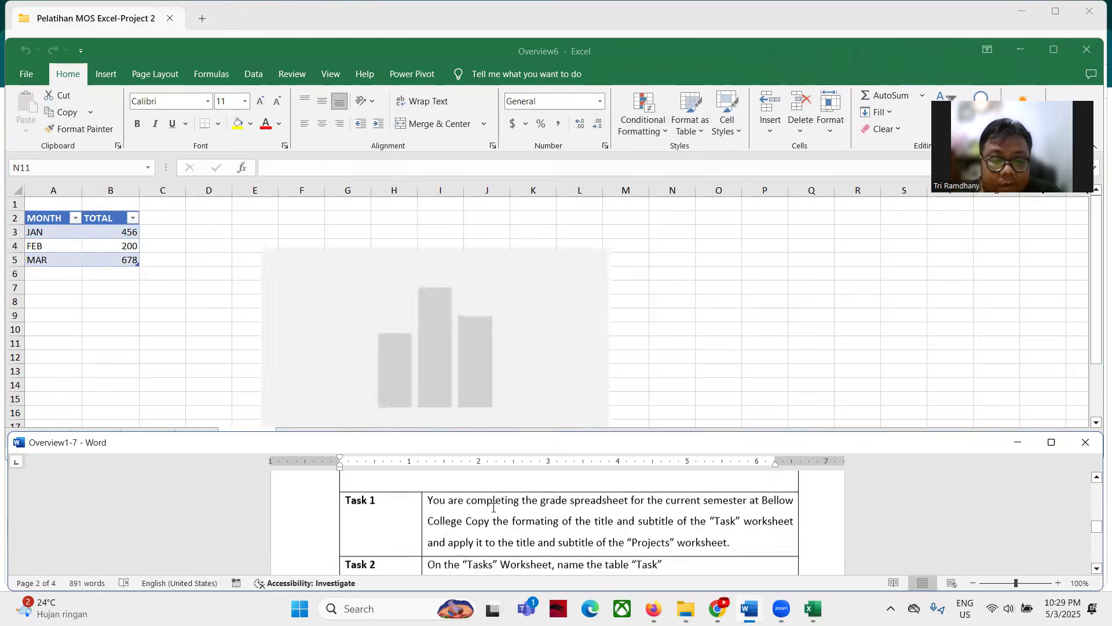
pyautogui.scroll(9, 493, 508)
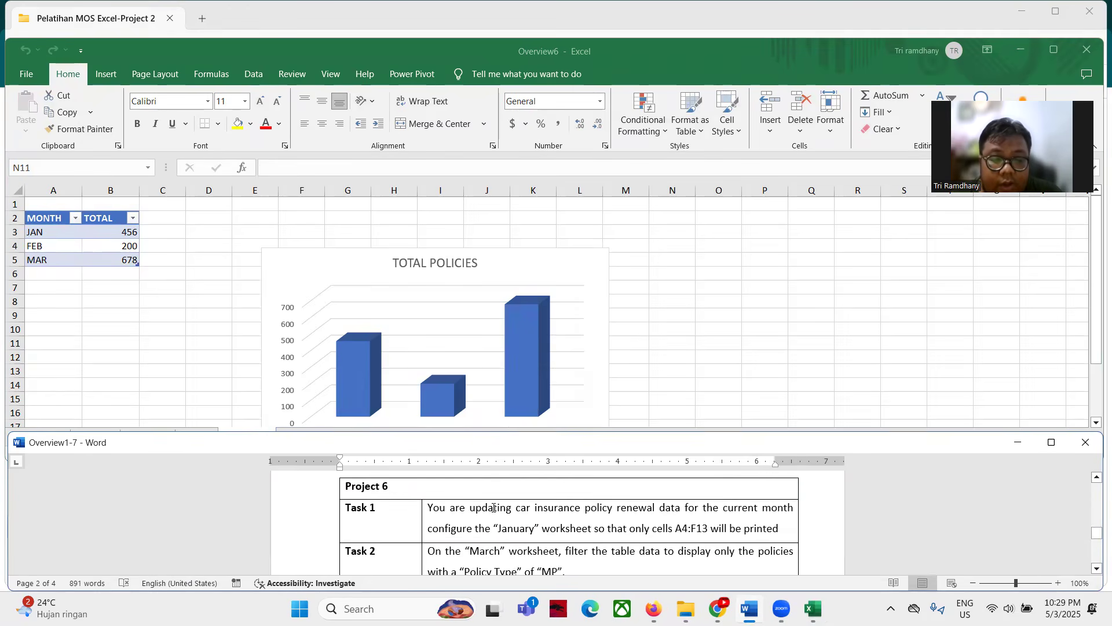
pyautogui.click(672, 345)
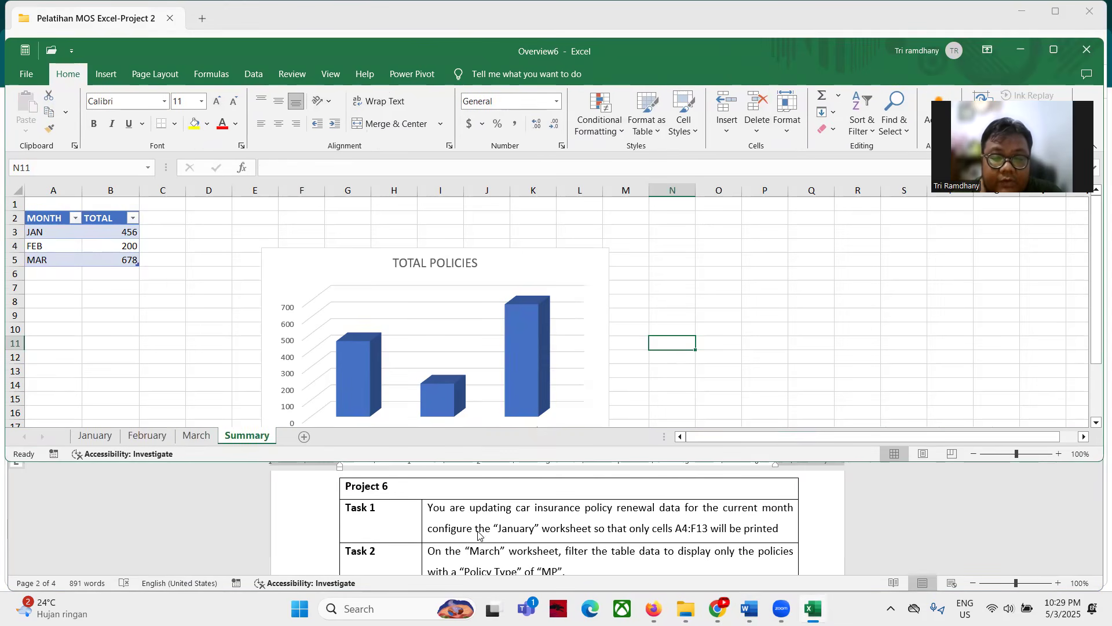
pyautogui.click(105, 441)
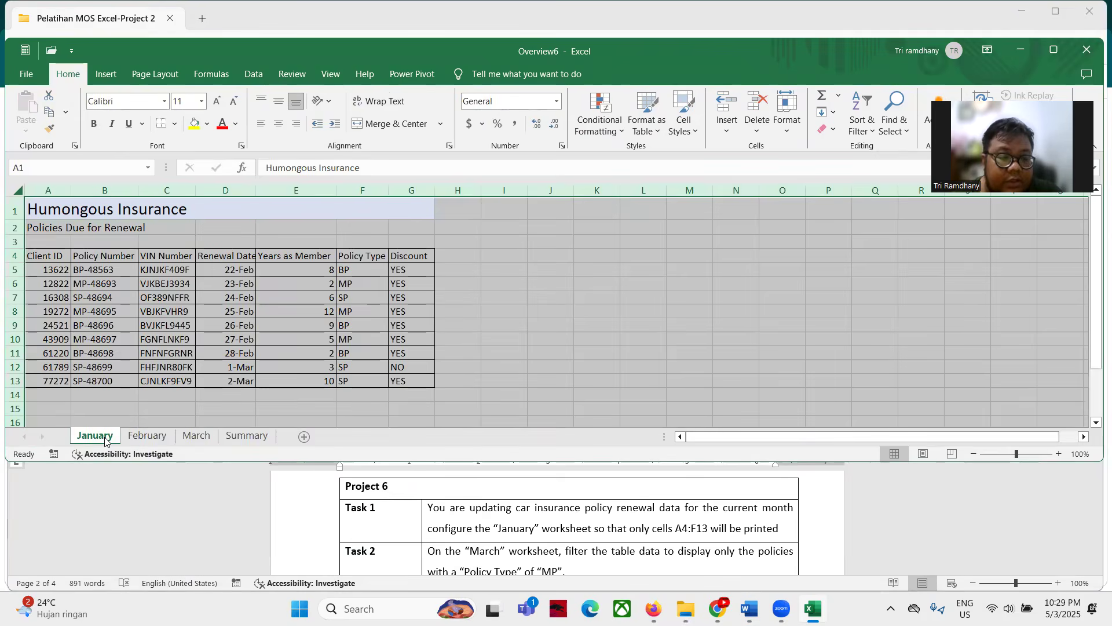
pyautogui.click(597, 270)
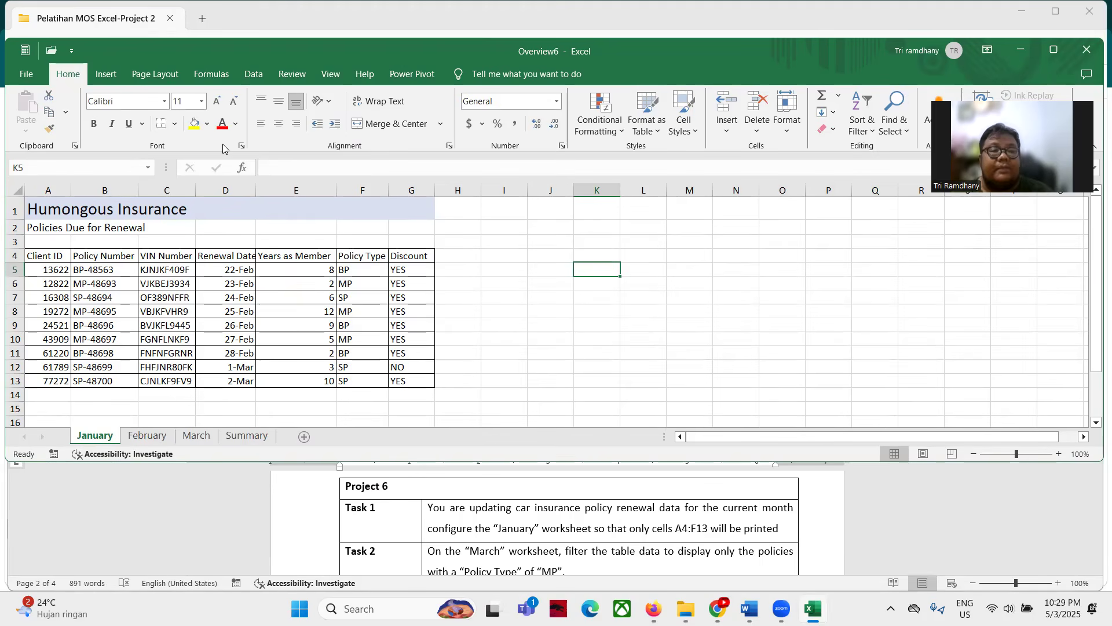
pyautogui.click(42, 164)
pyautogui.write('a4')
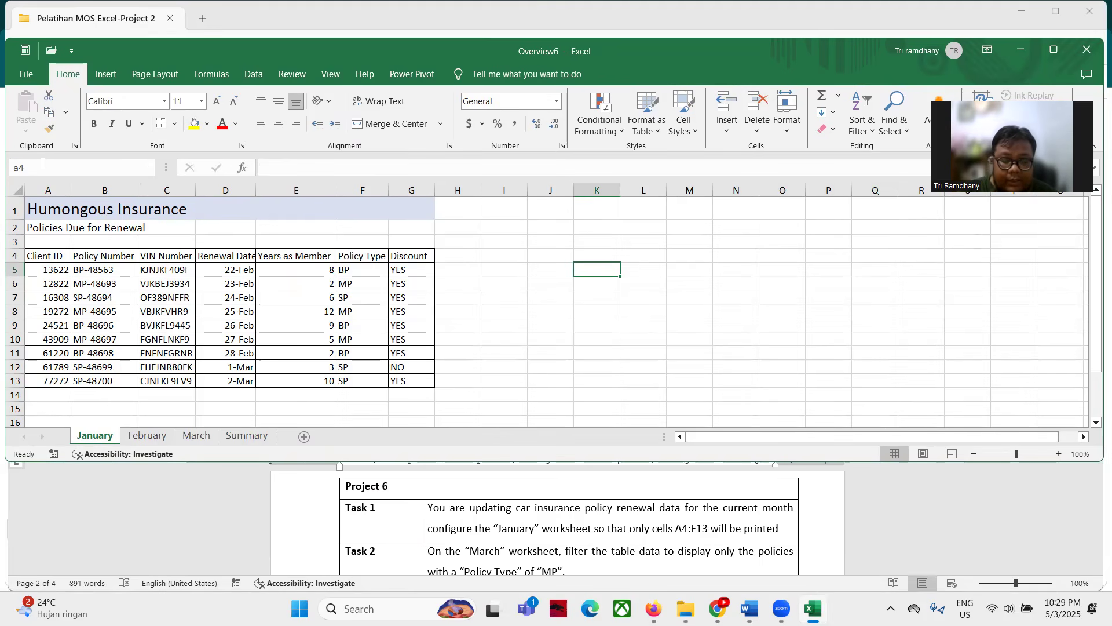
pyautogui.write(':f13')
pyautogui.press('Return')
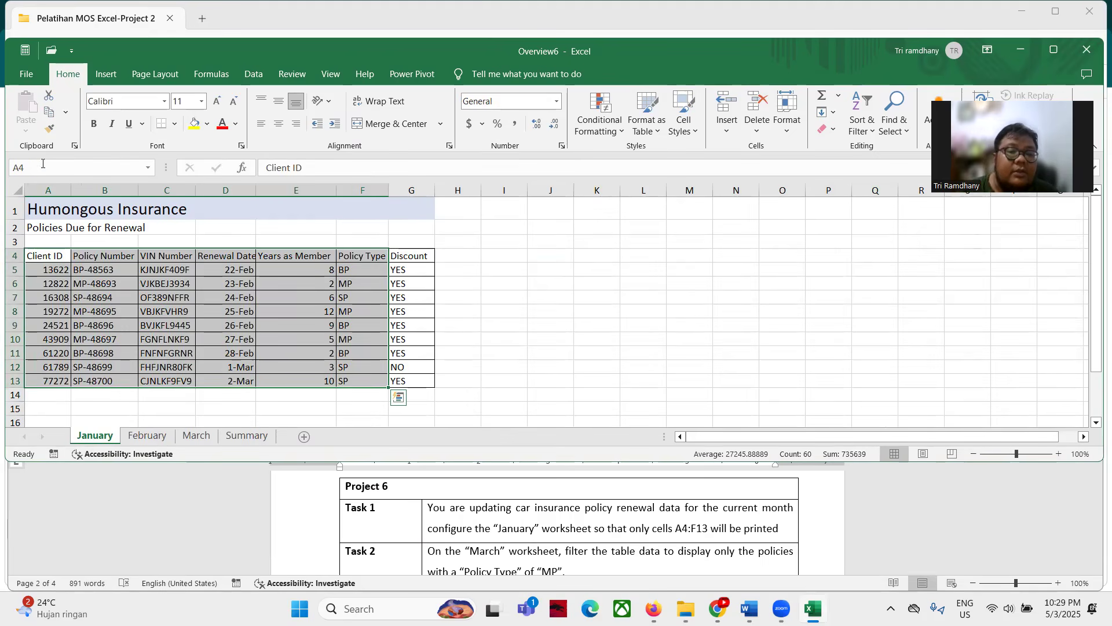
pyautogui.click(155, 74)
pyautogui.click(235, 124)
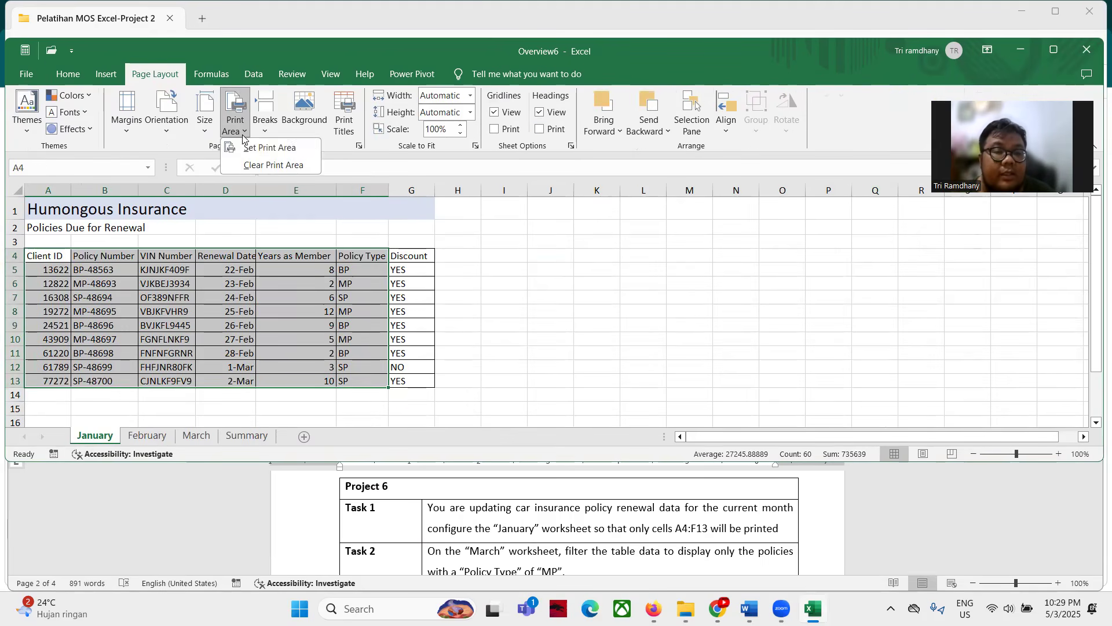
pyautogui.click(248, 149)
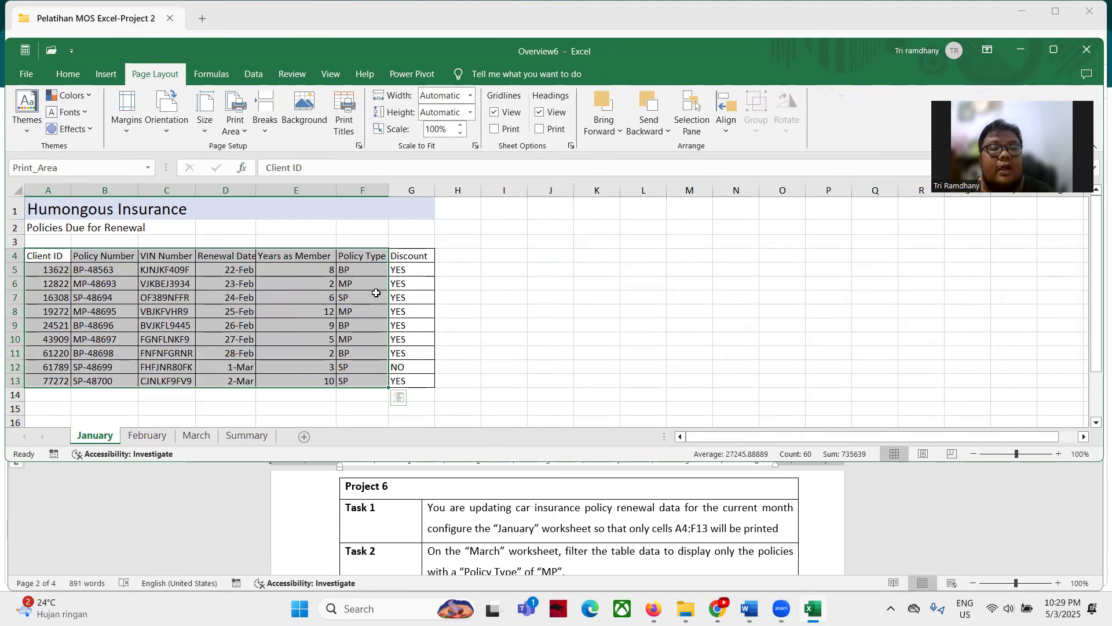
pyautogui.click(514, 253)
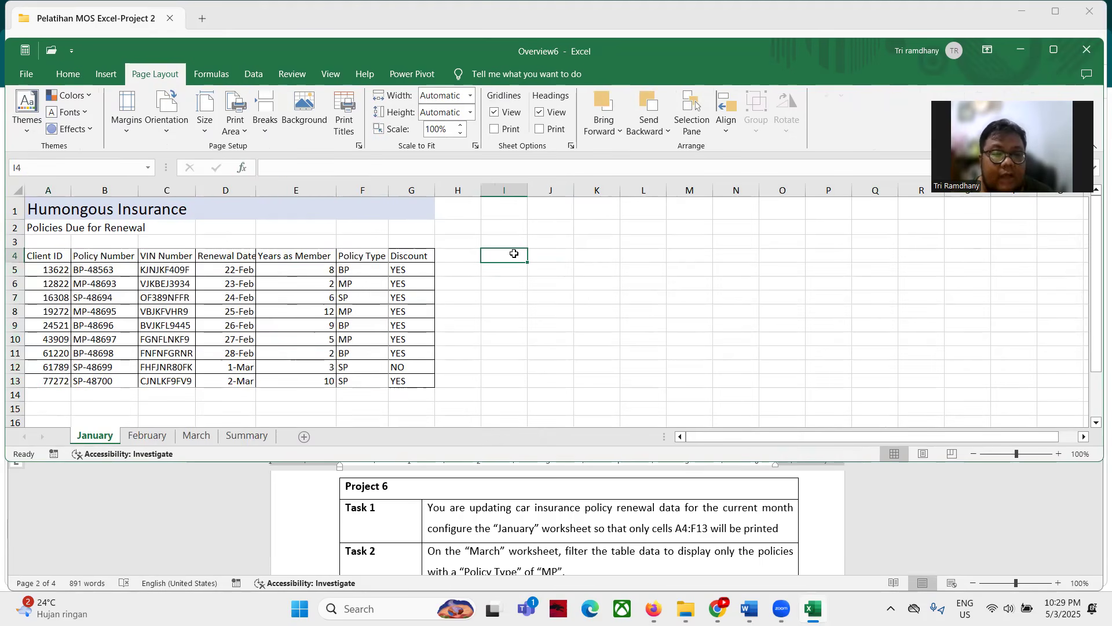
# Step: Check the January worksheet's print area in the print preview and return to the sheet
pyautogui.click(26, 74)
pyautogui.click(49, 322)
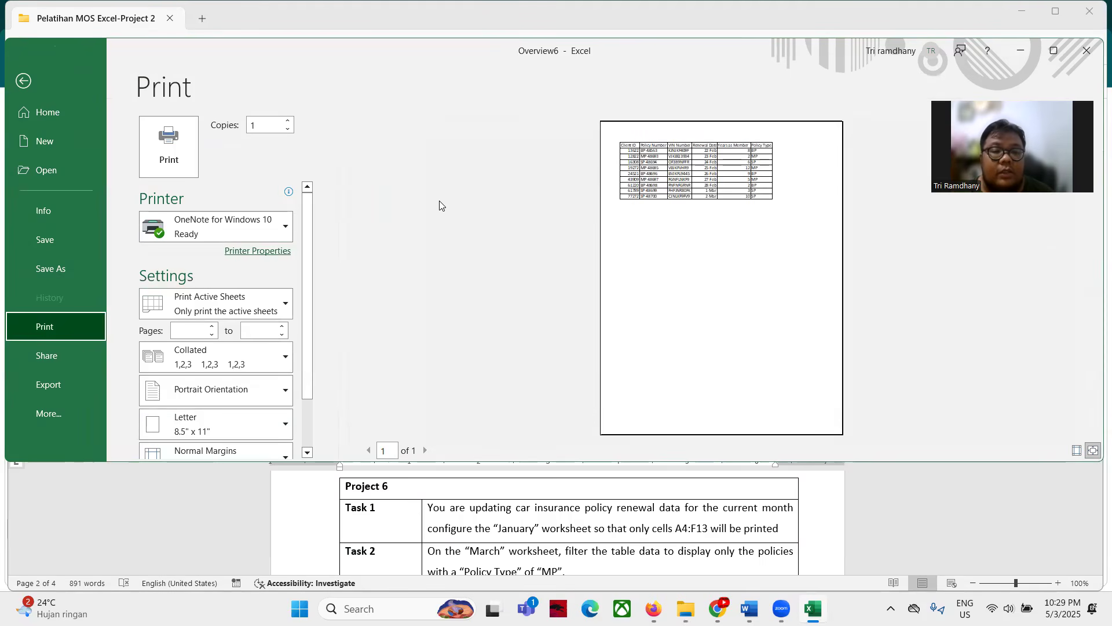
pyautogui.click(23, 81)
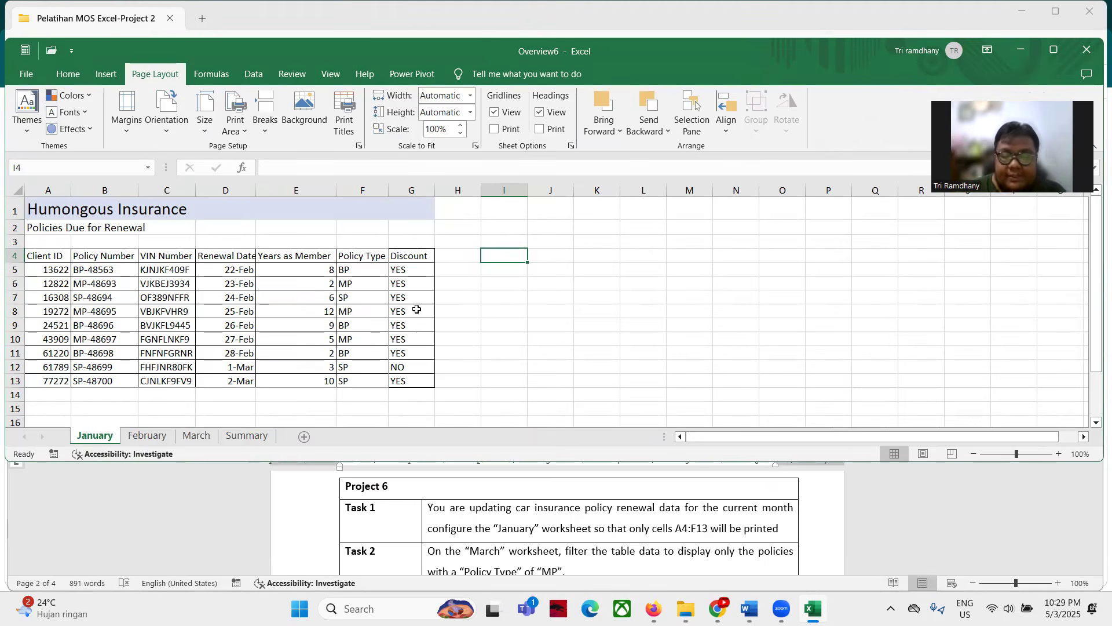
# Step: Filter the table on the March worksheet to show only policies whose Policy Type is MP
pyautogui.scroll(-1, 452, 499)
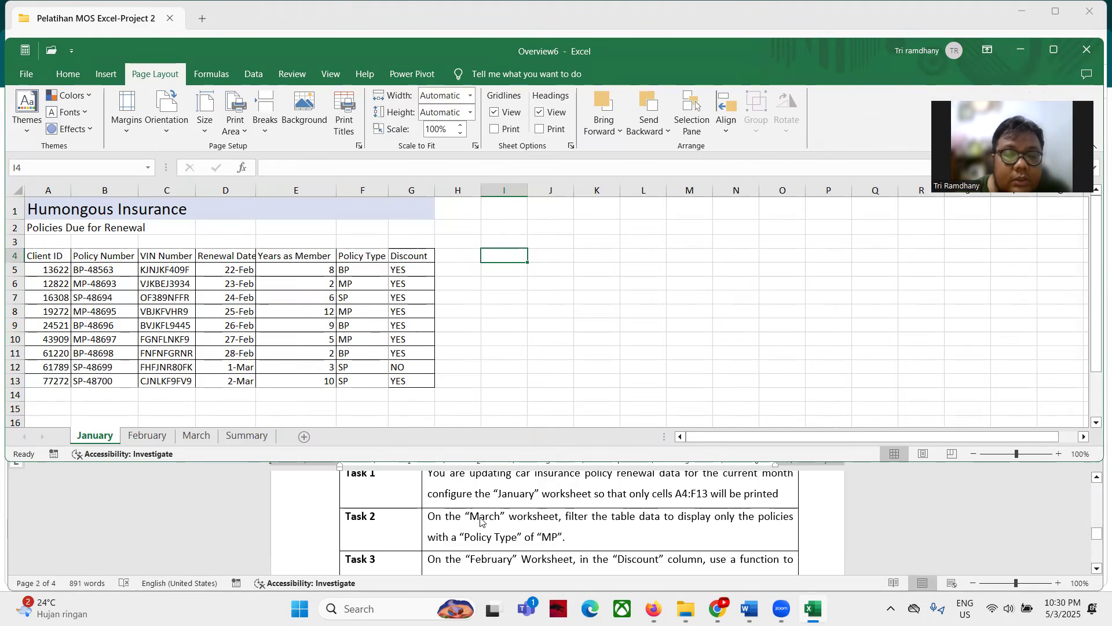
pyautogui.click(210, 438)
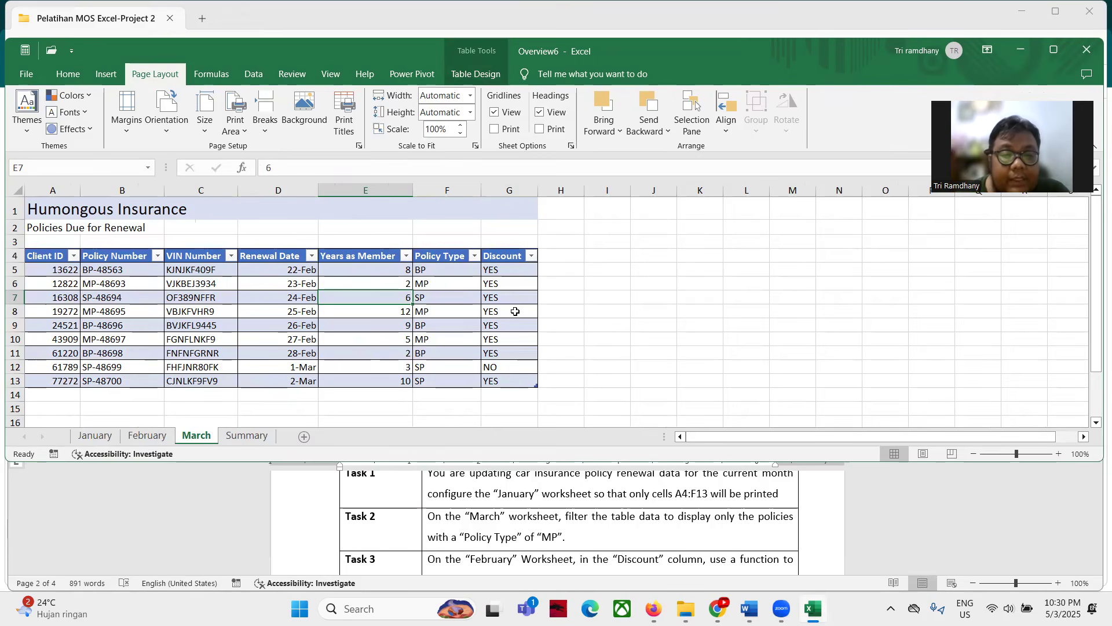
pyautogui.click(475, 256)
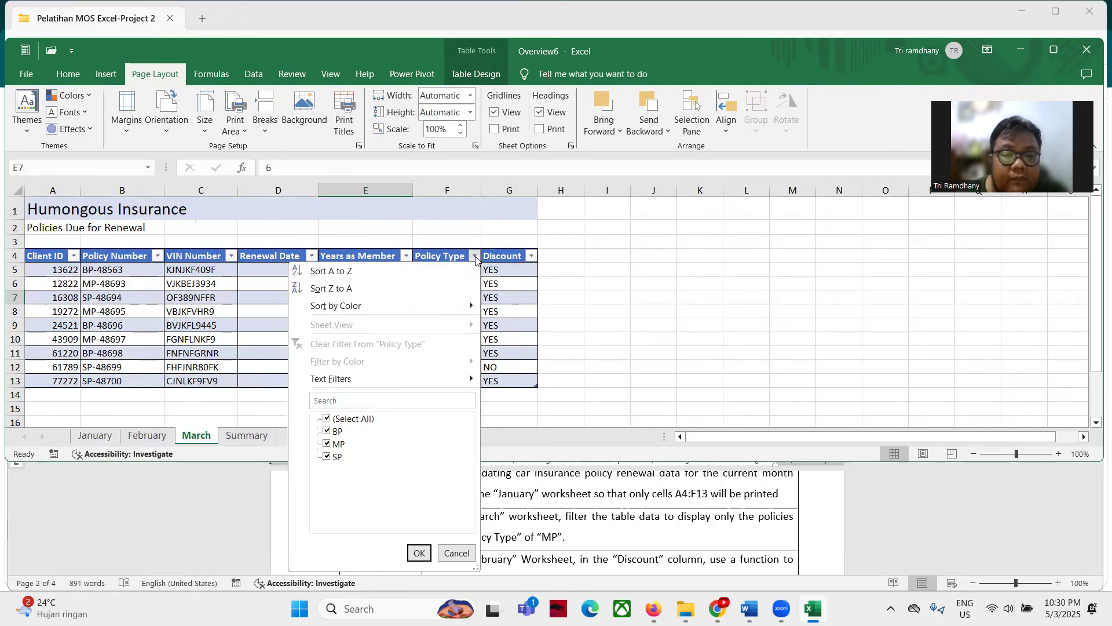
pyautogui.click(326, 418)
pyautogui.click(326, 445)
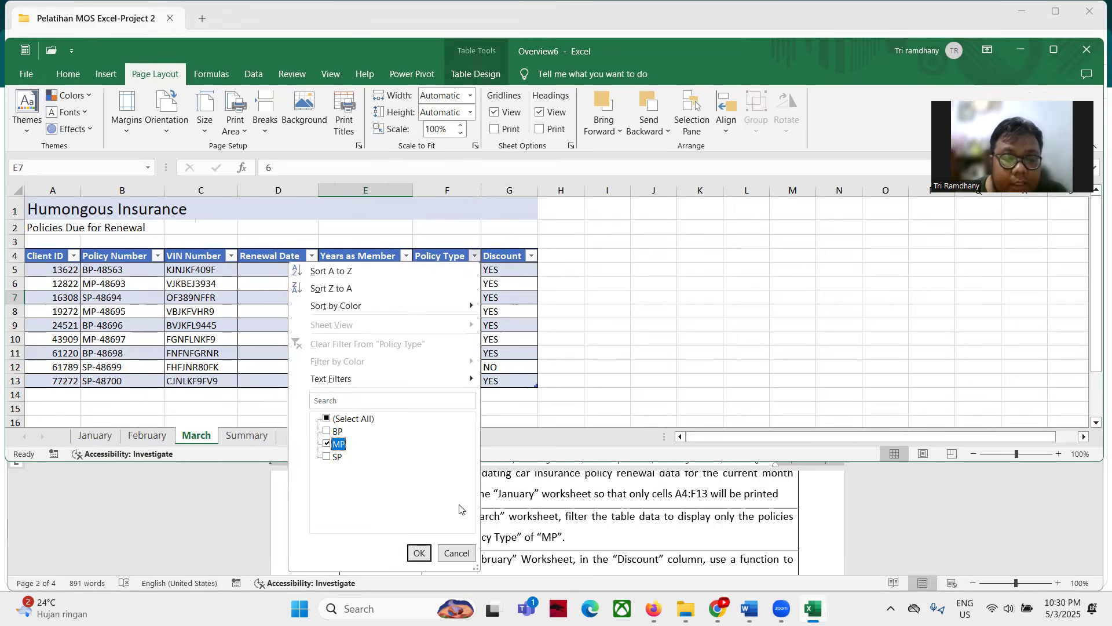
pyautogui.click(419, 554)
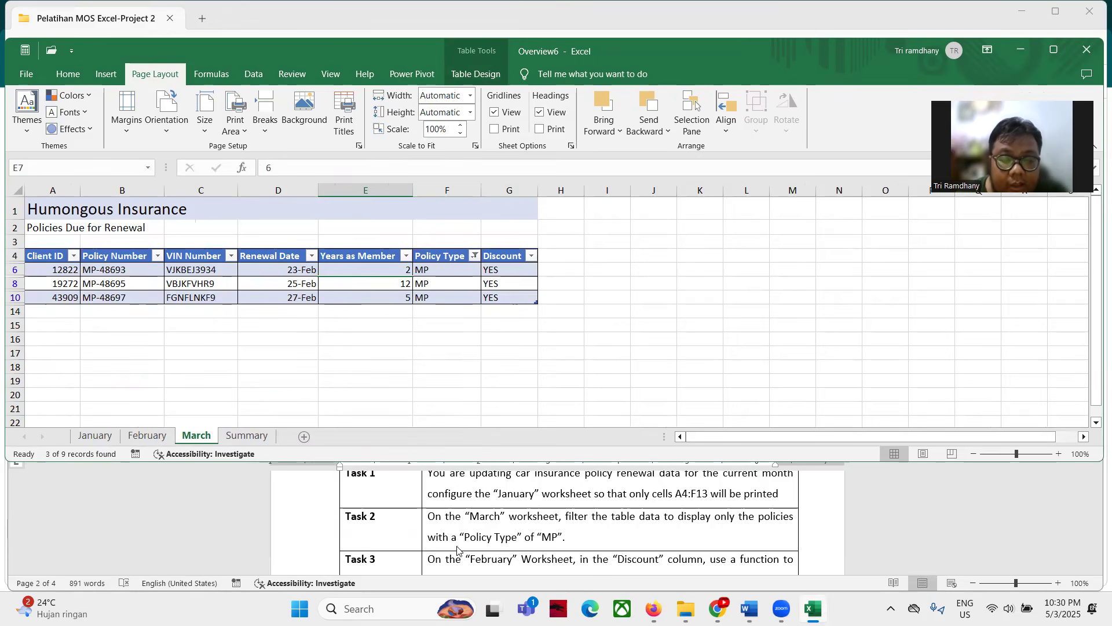
# Step: Fill the February worksheet's Discount column from cell G5 with =IF([@[Years as Member]]>3,"Yes","NO"), as Task 3 asks
pyautogui.scroll(-1, 468, 517)
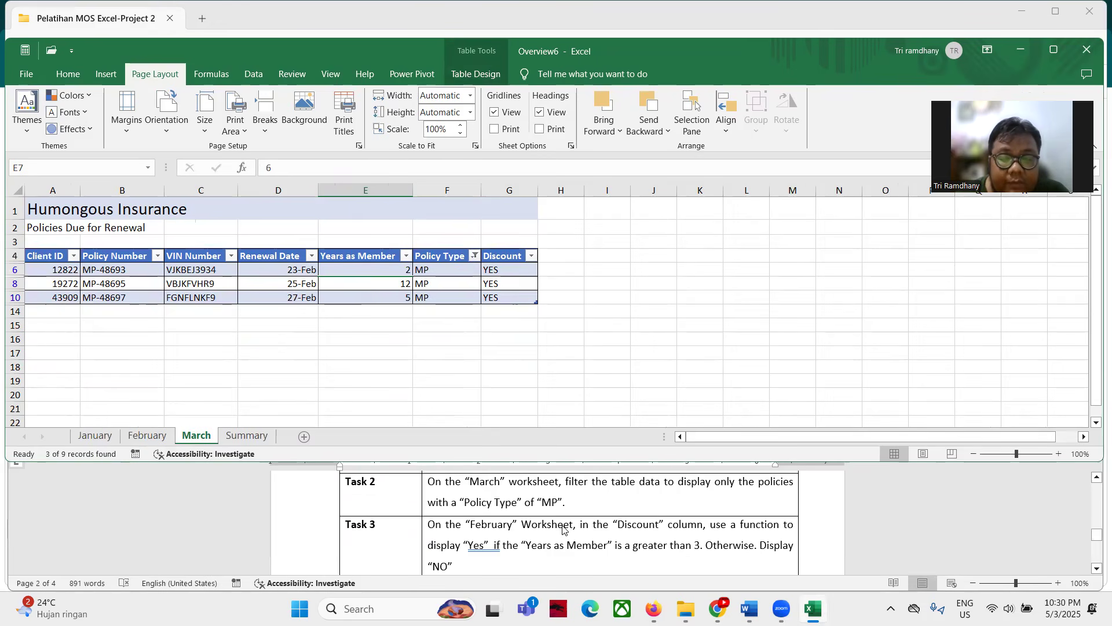
pyautogui.click(147, 435)
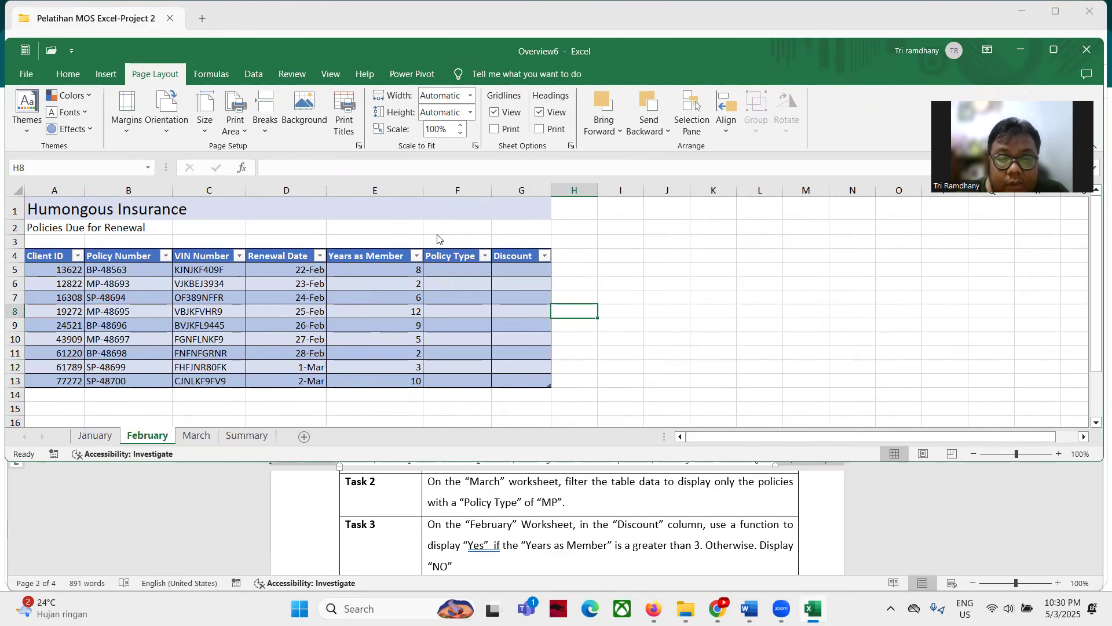
pyautogui.click(502, 269)
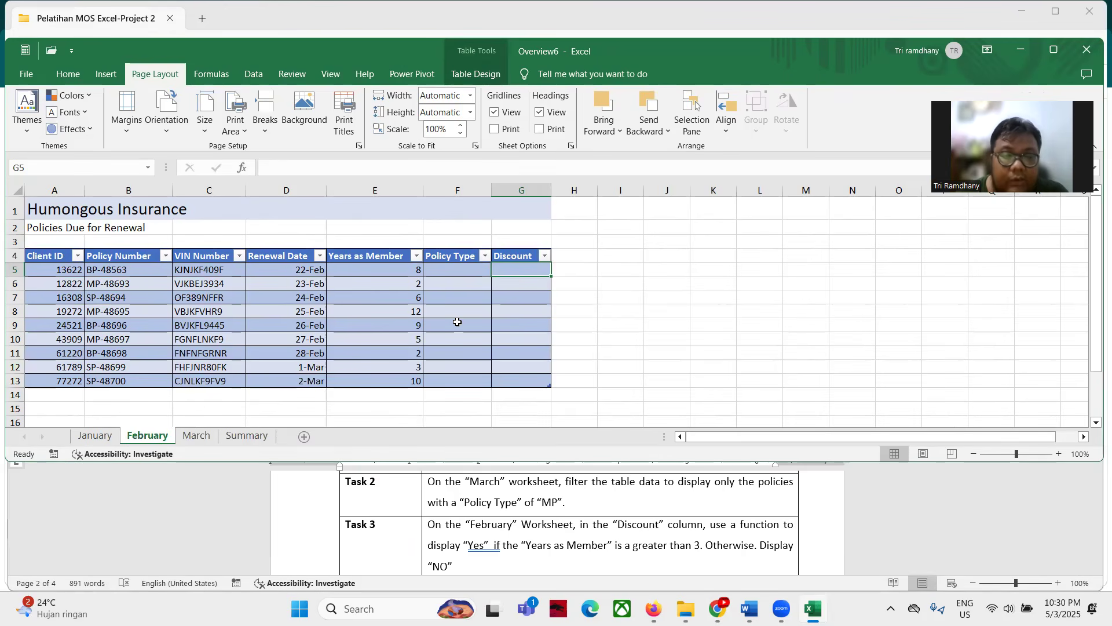
pyautogui.write('=')
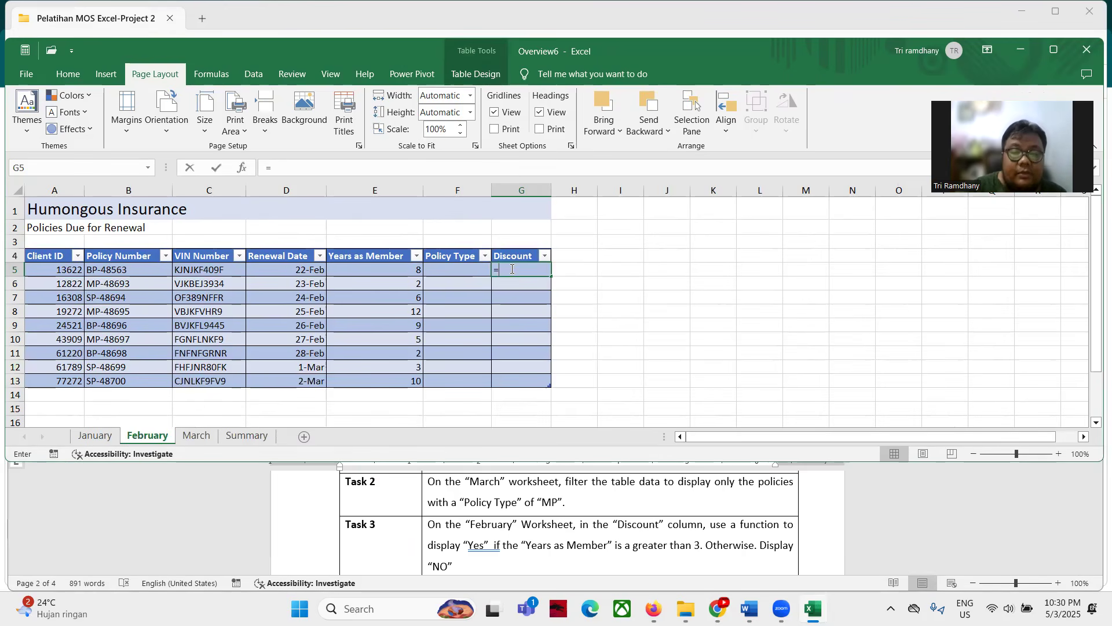
pyautogui.write('if(')
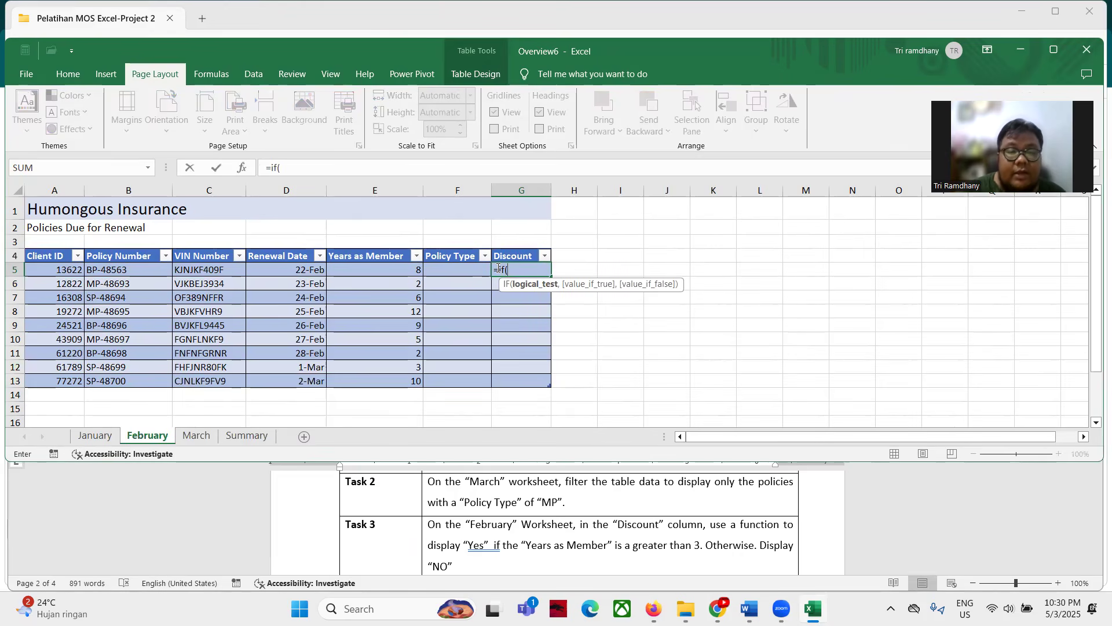
pyautogui.click(343, 270)
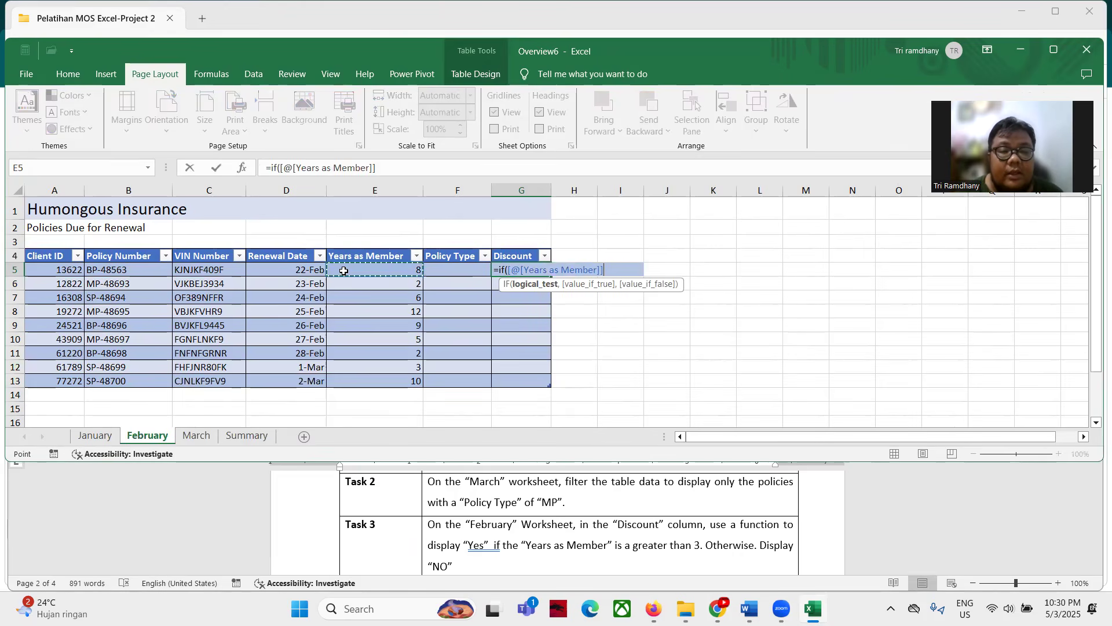
pyautogui.write('>')
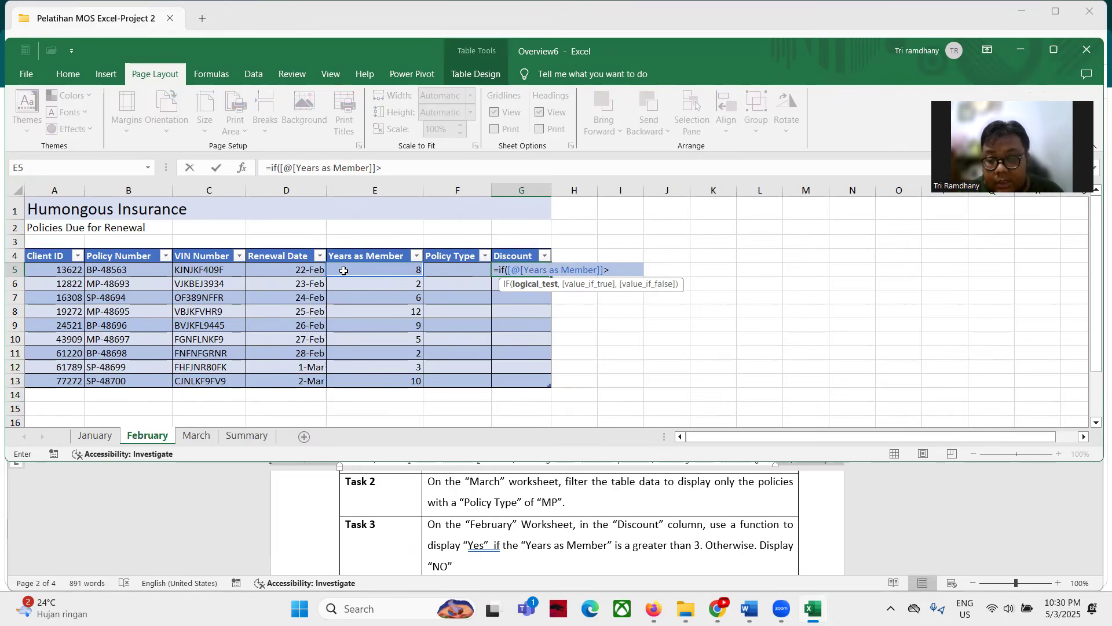
pyautogui.write('3,')
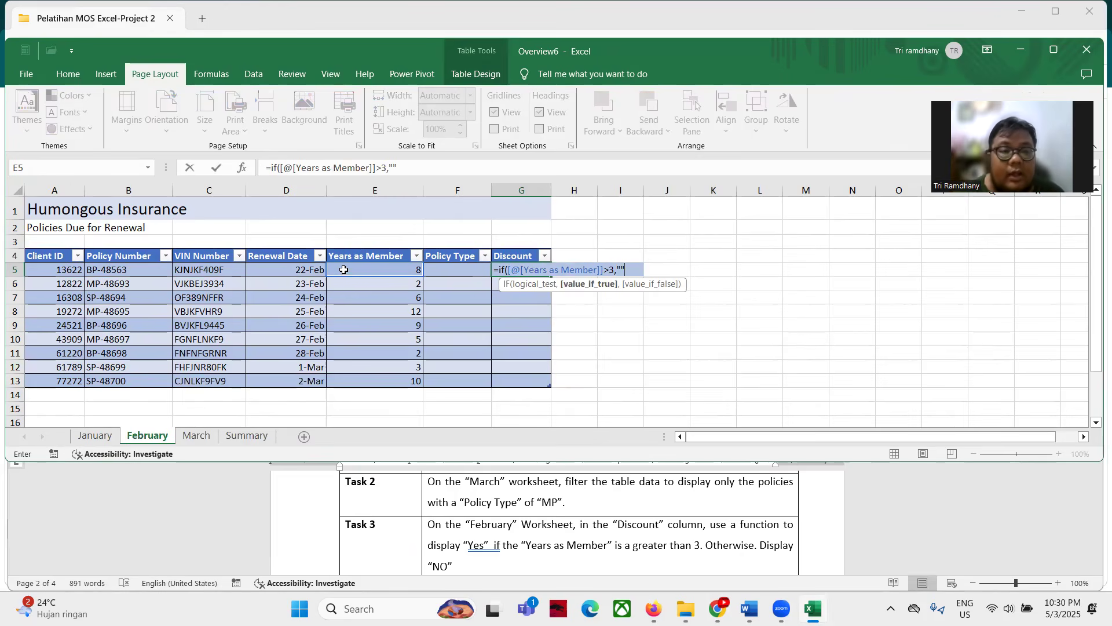
pyautogui.click(394, 168)
pyautogui.write('Yes')
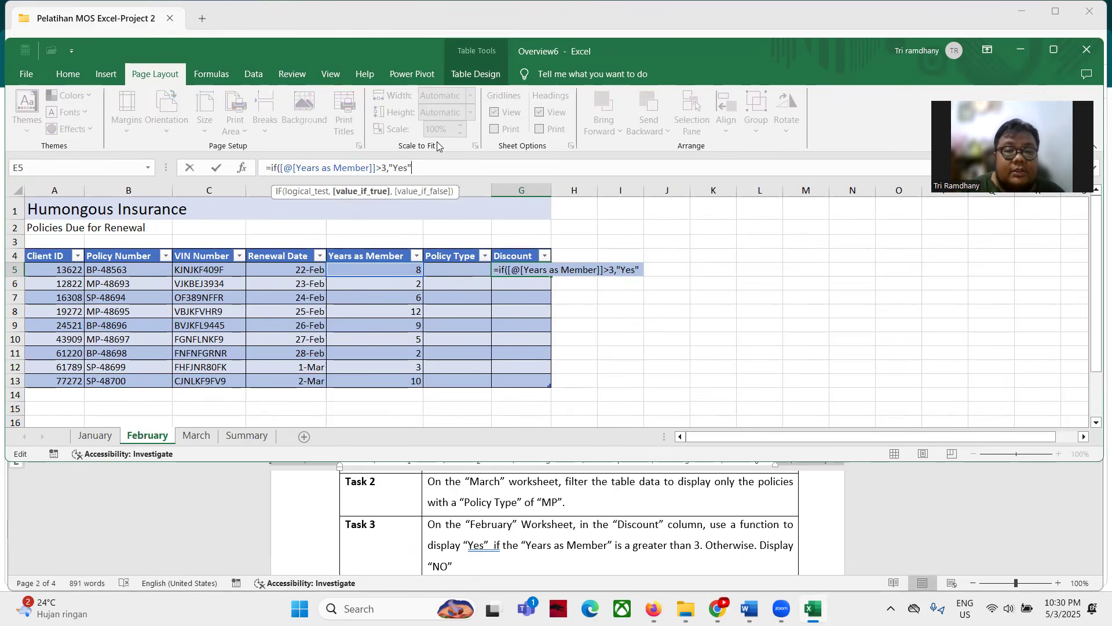
pyautogui.press('Right')
pyautogui.write(',')
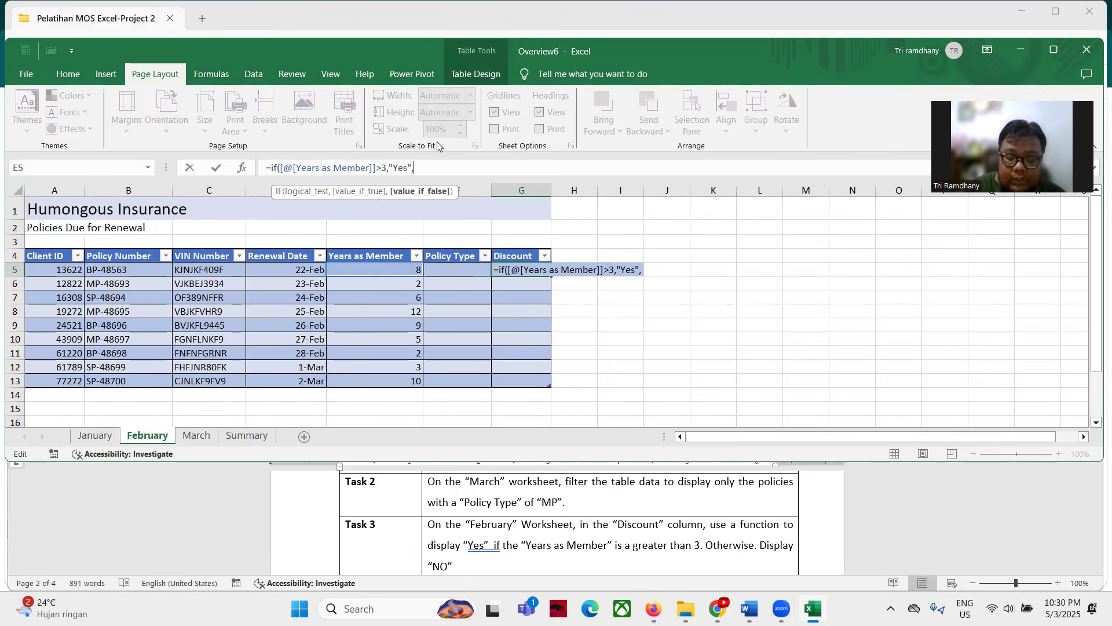
pyautogui.write('""')
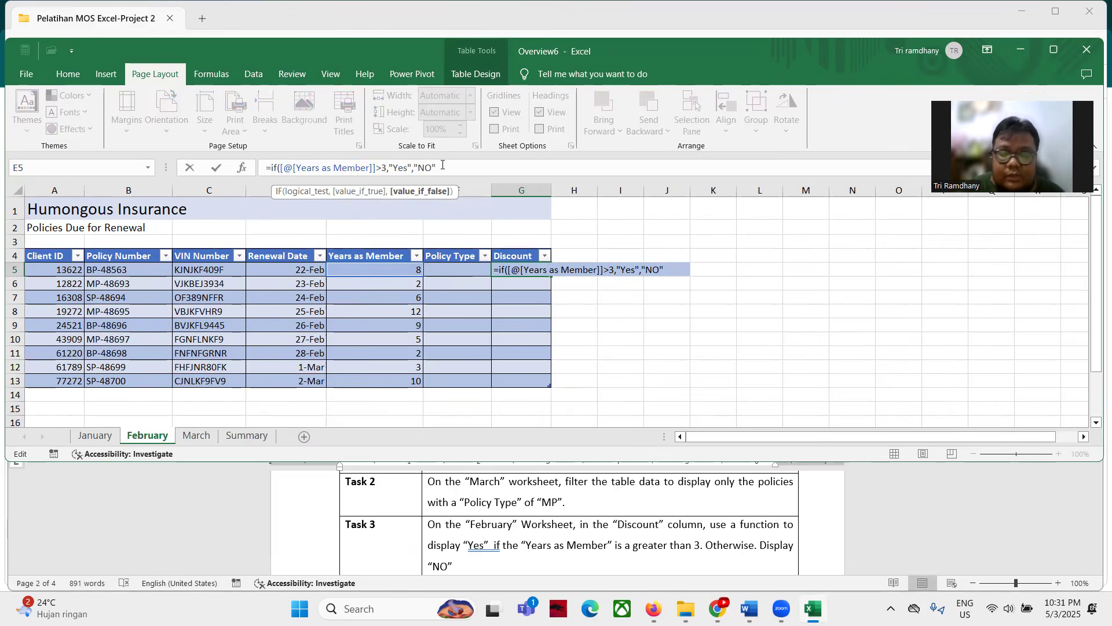
pyautogui.write(')')
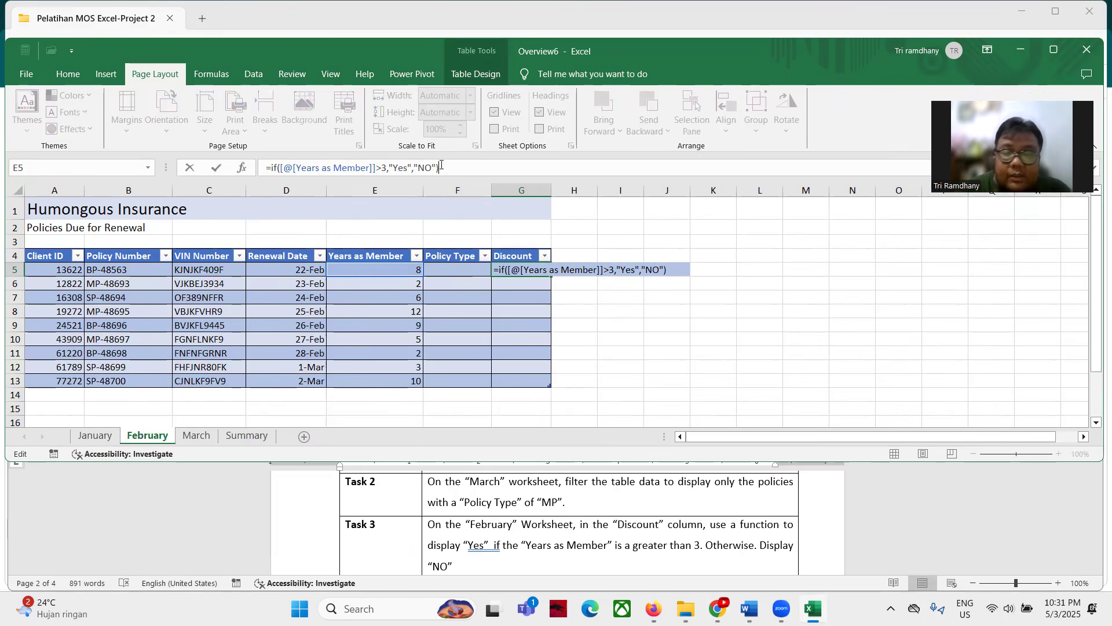
pyautogui.press('BackSpace')
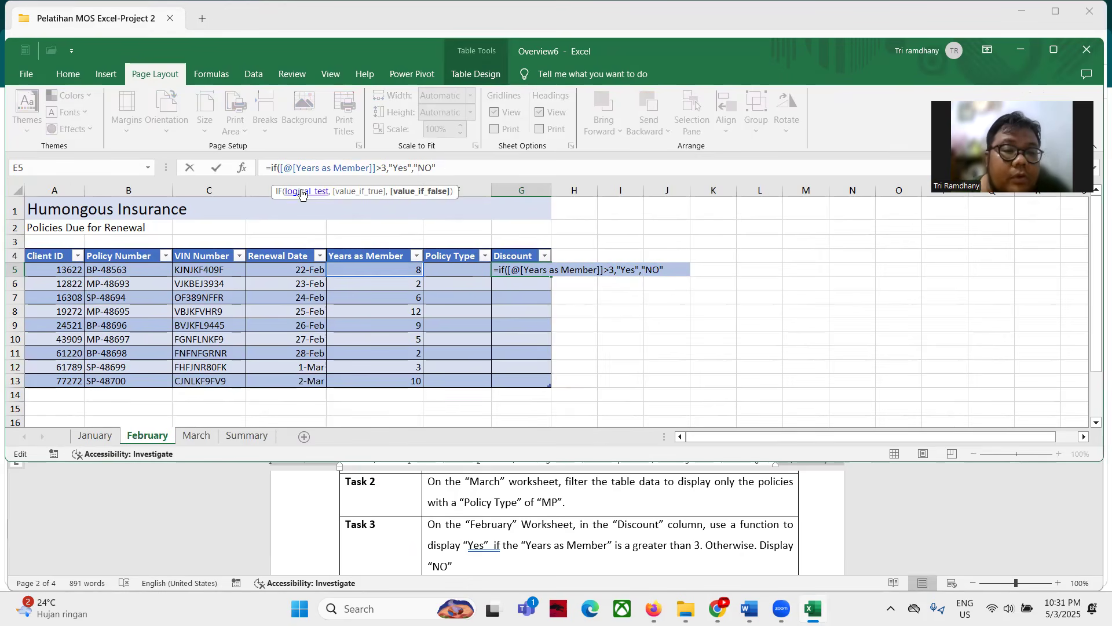
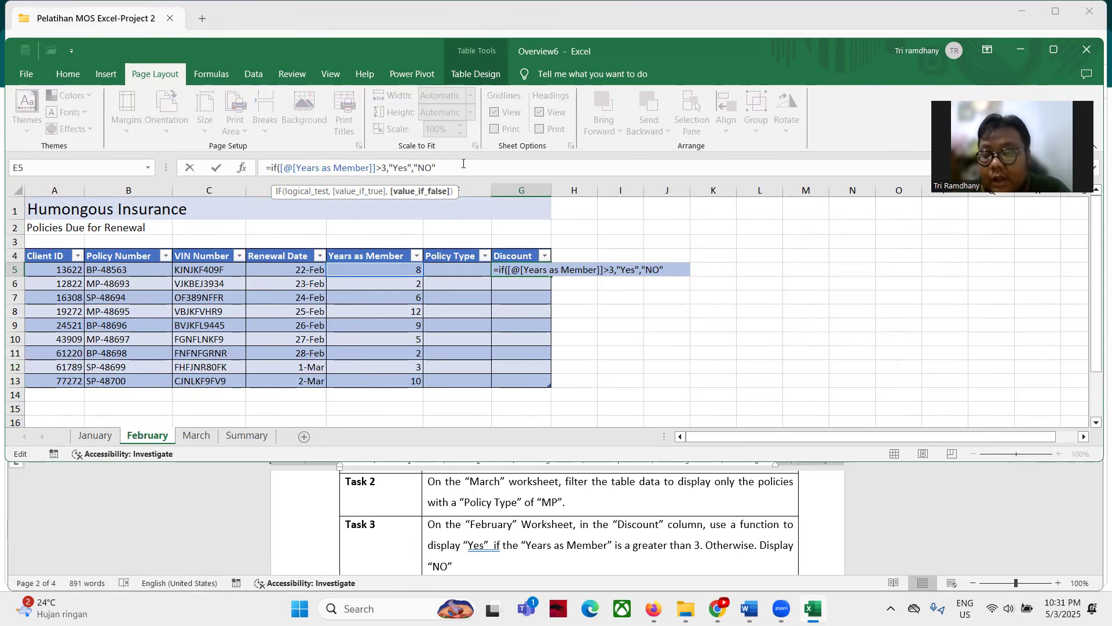
pyautogui.write(')')
pyautogui.press('Return')
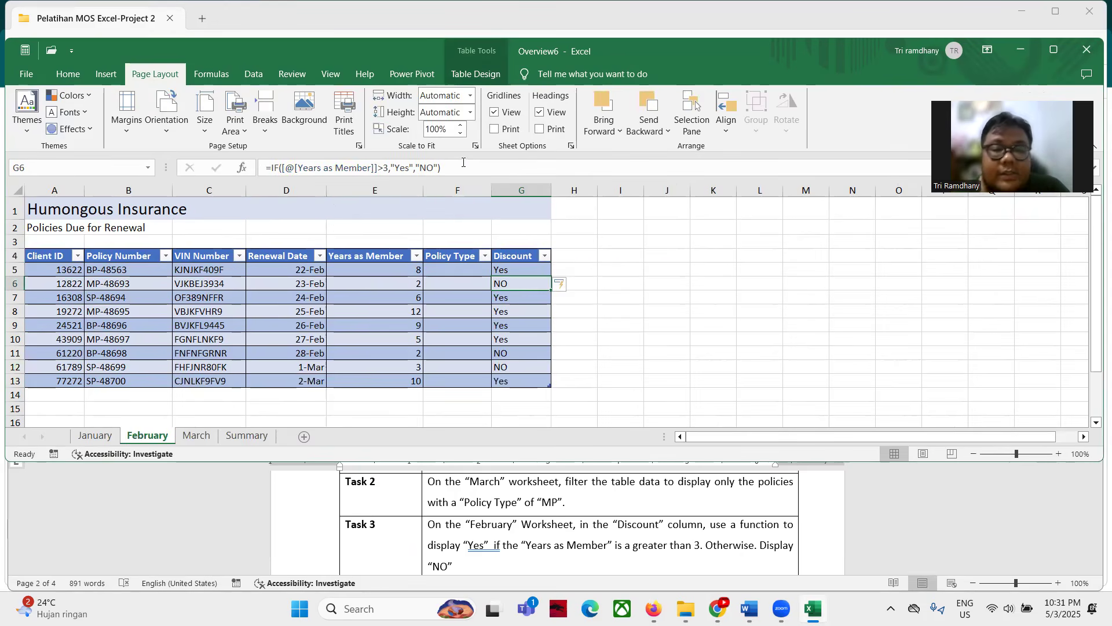
# Step: Fill the February worksheet's Policy Type column from cell F5 with =LEFT([@[Policy Number]],2), as Task 4 asks
pyautogui.scroll(-2, 559, 540)
pyautogui.scroll(1, 558, 540)
pyautogui.scroll(-1, 559, 539)
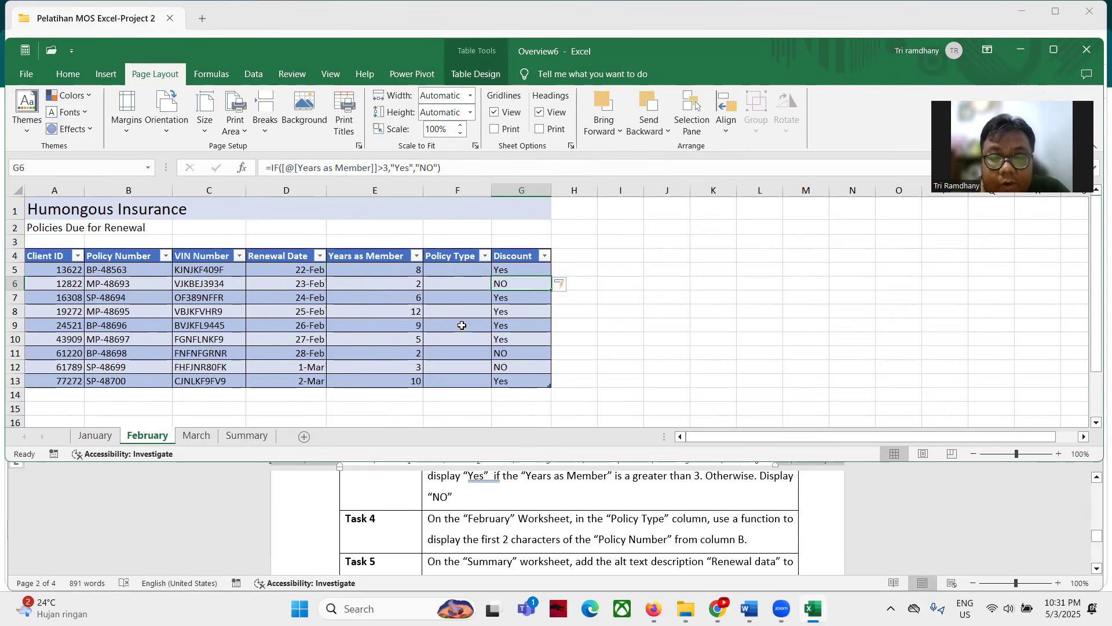
pyautogui.click(448, 273)
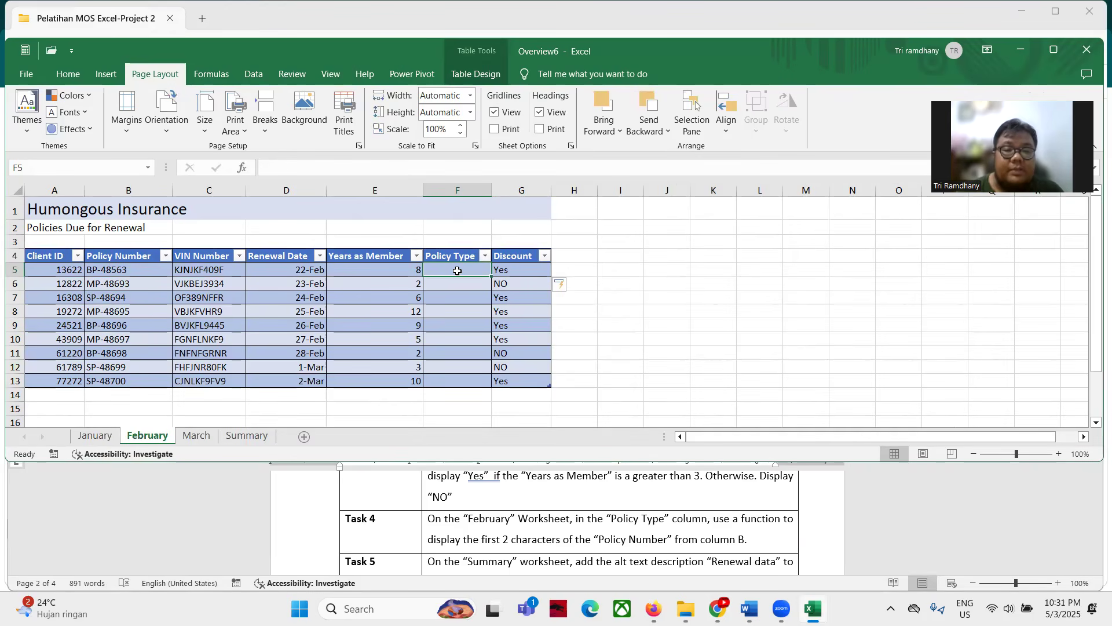
pyautogui.write('=')
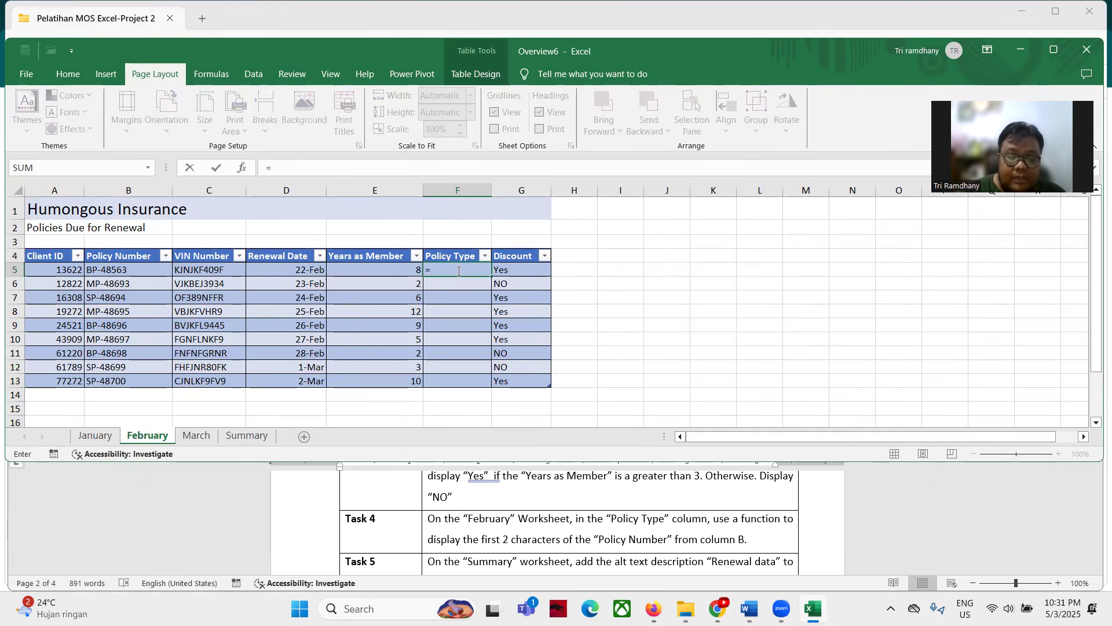
pyautogui.write('left')
pyautogui.press('Tab')
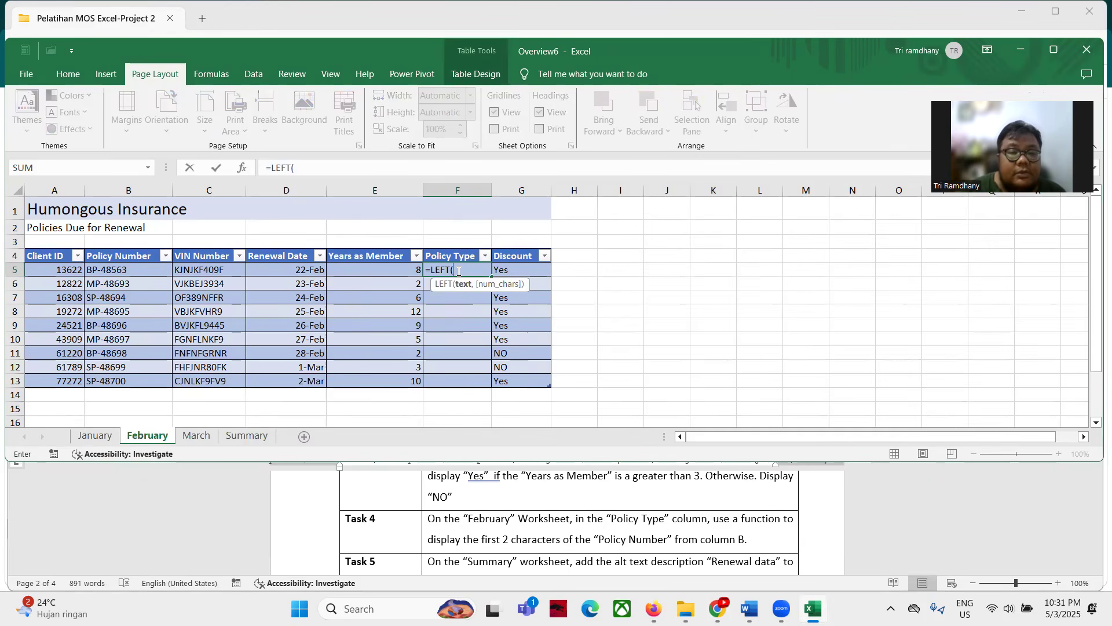
pyautogui.click(95, 270)
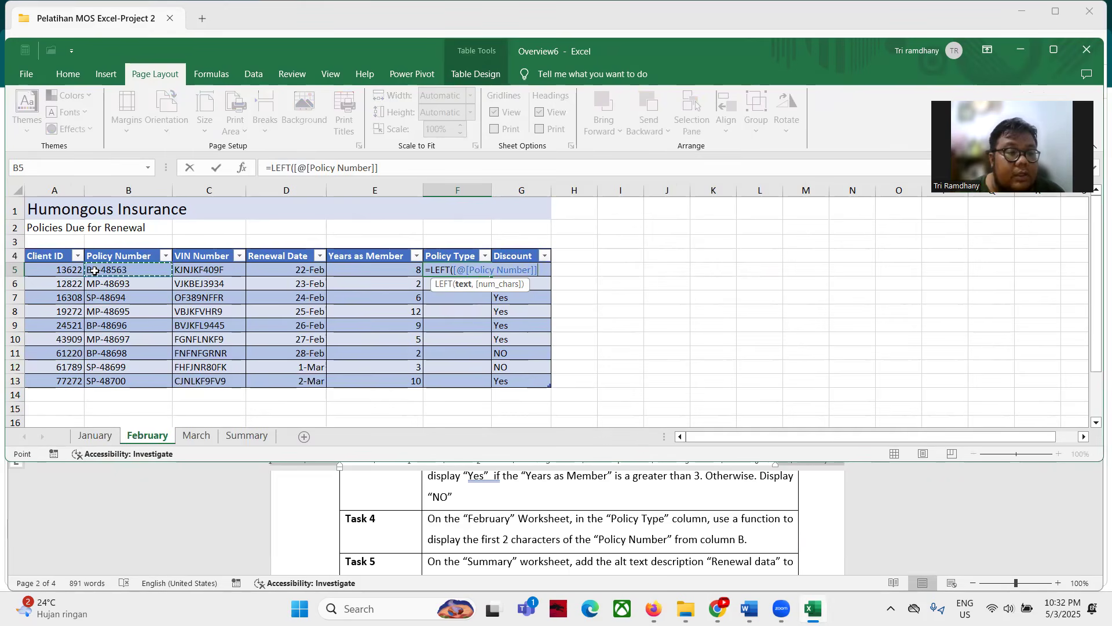
pyautogui.write(',2)')
pyautogui.press('Return')
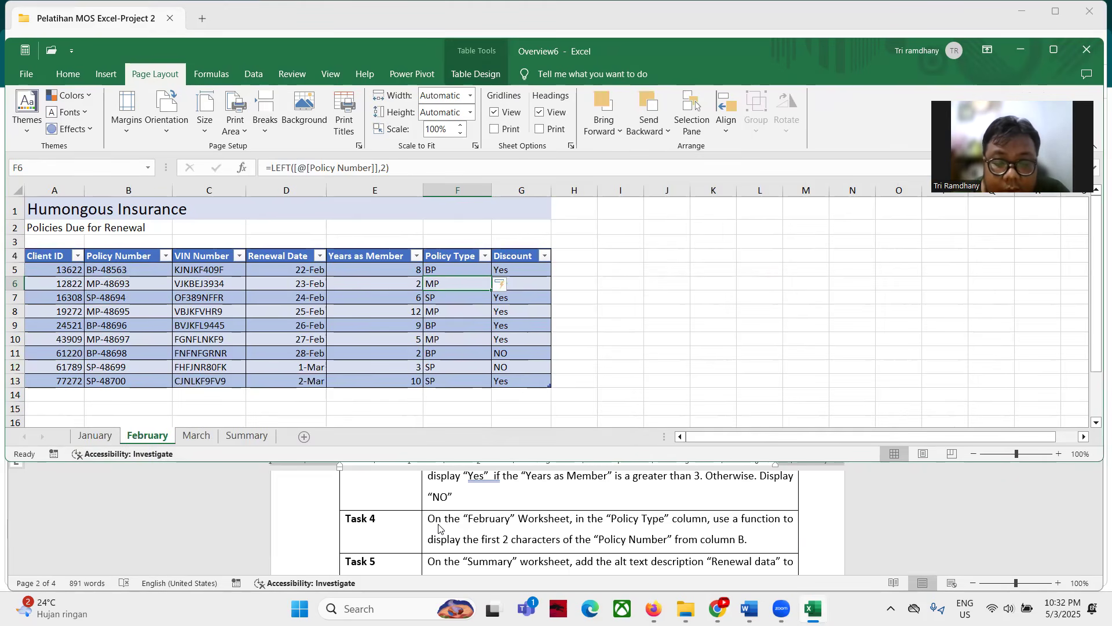
# Step: Add the alt text description "Renewal data" to the Total Policies chart on the Summary worksheet, as Task 5 asks
pyautogui.scroll(-2, 439, 527)
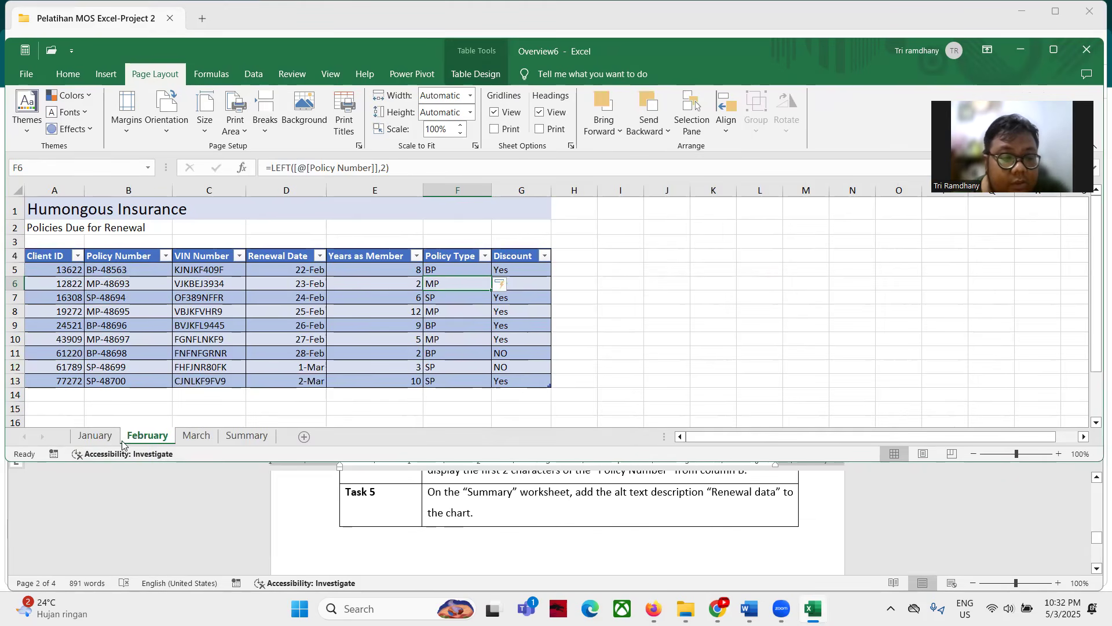
pyautogui.click(242, 435)
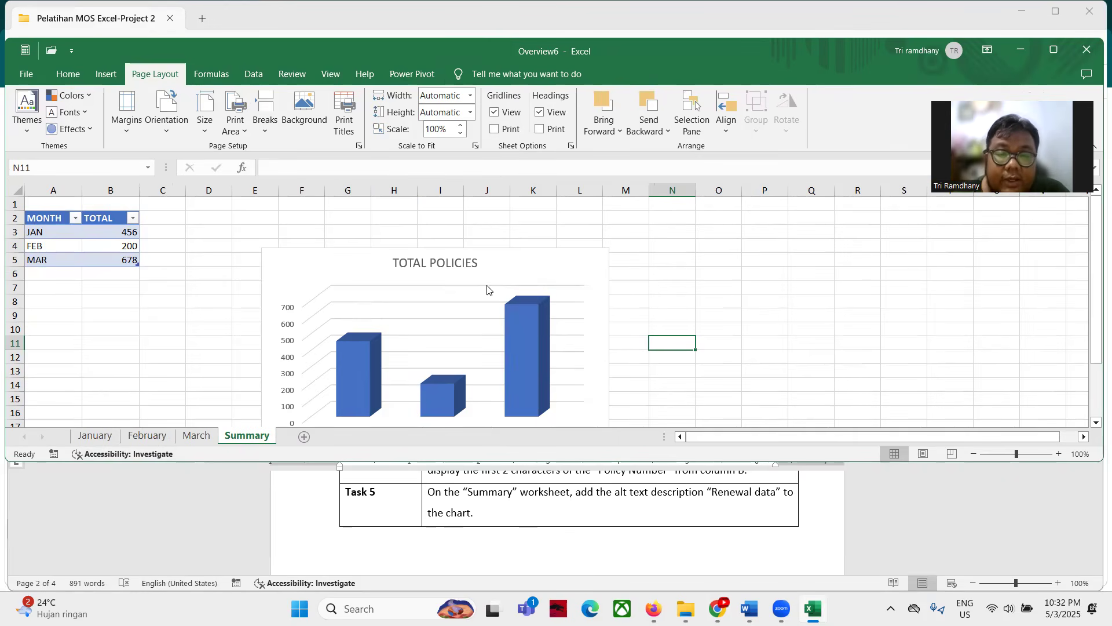
pyautogui.click(517, 262)
pyautogui.rightClick(519, 265)
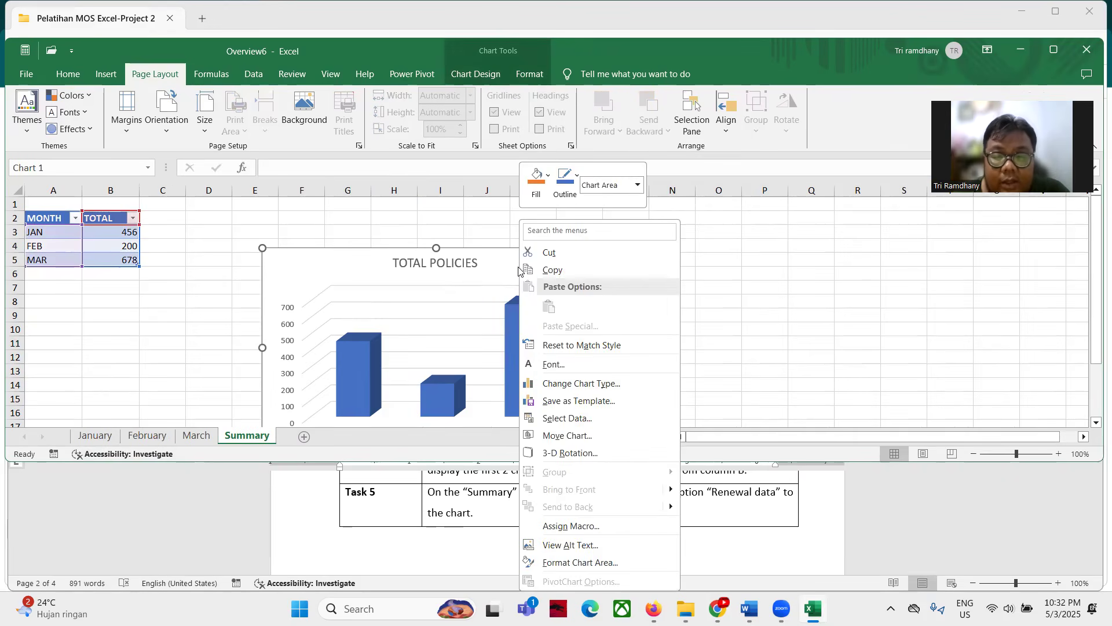
pyautogui.click(559, 547)
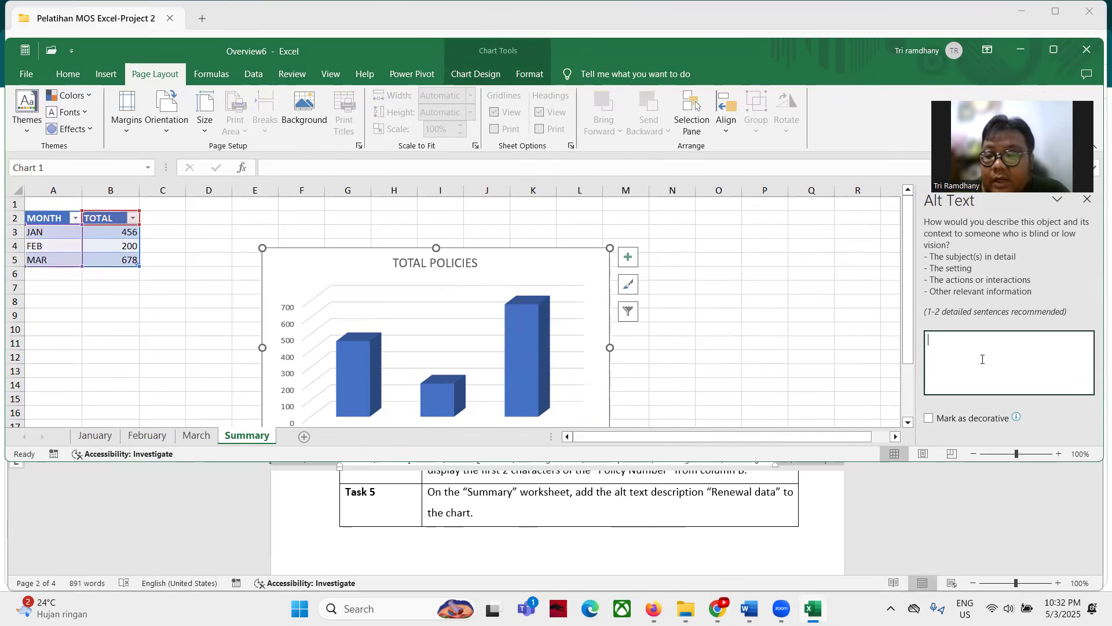
pyautogui.write('Renewal data')
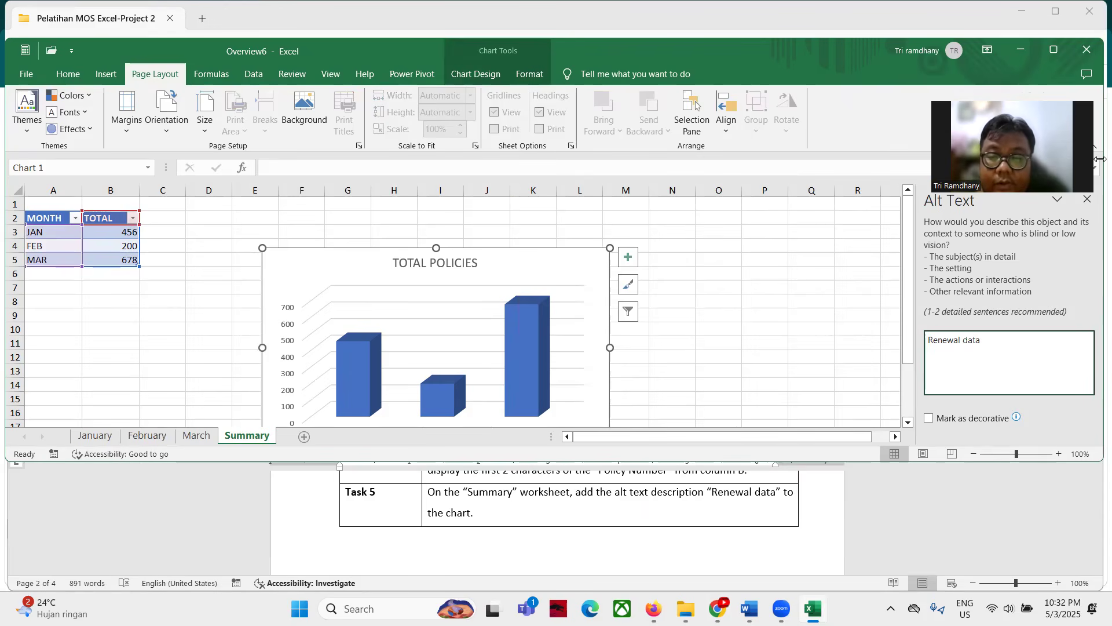
pyautogui.click(752, 306)
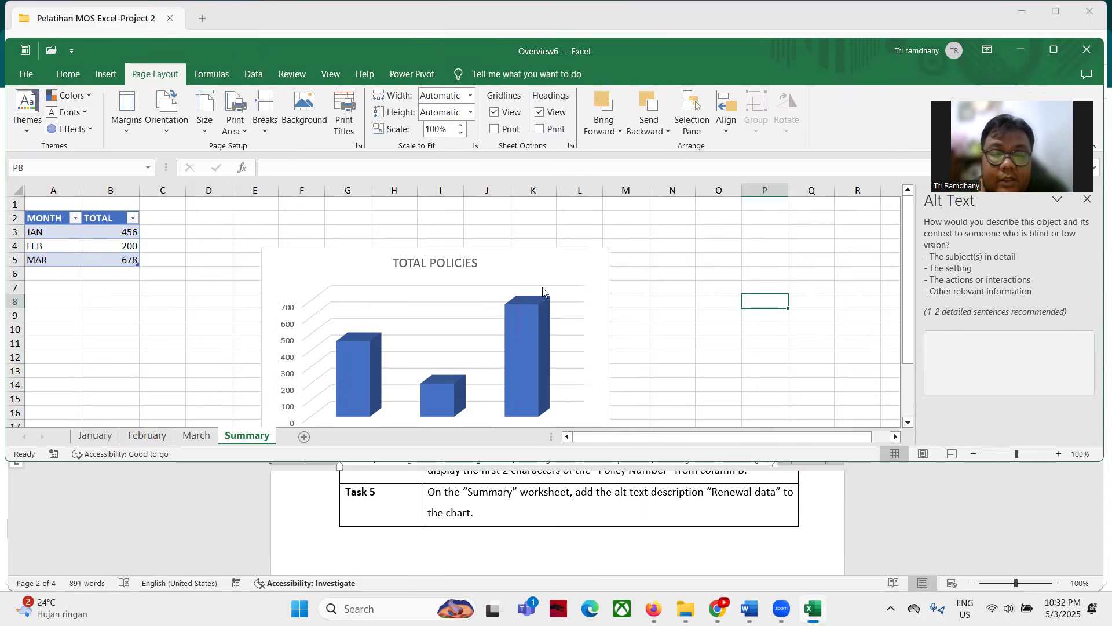
pyautogui.click(577, 249)
pyautogui.click(777, 230)
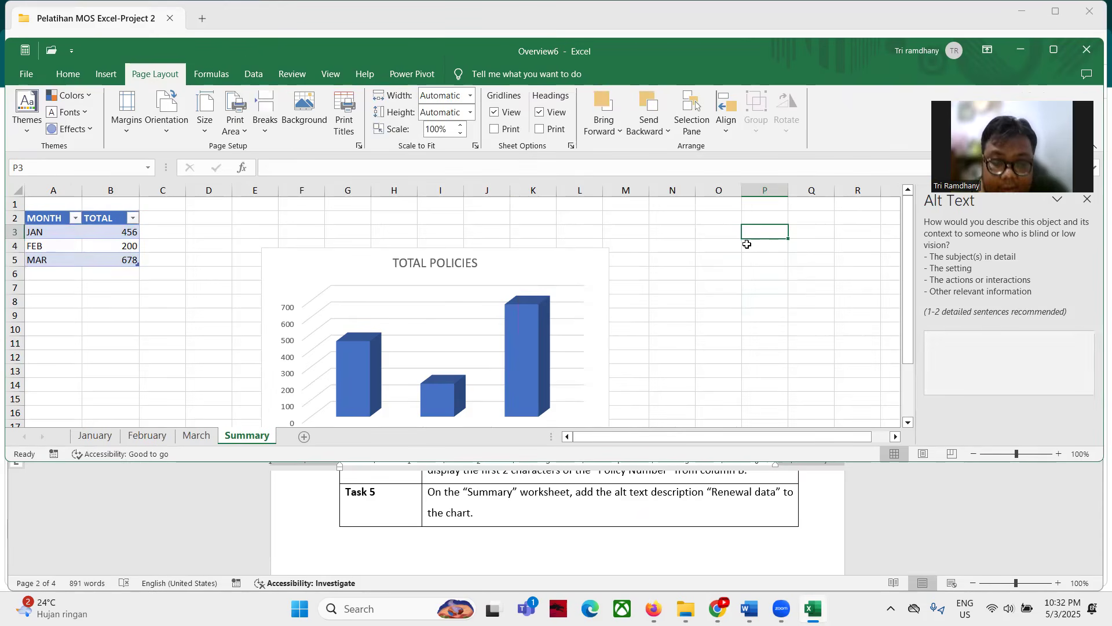
# Step: Close the Overview6 workbook without saving and open the Overview7 workbook, with the Overview 7 tasks in view
pyautogui.scroll(-3, 434, 495)
pyautogui.scroll(-10, 434, 495)
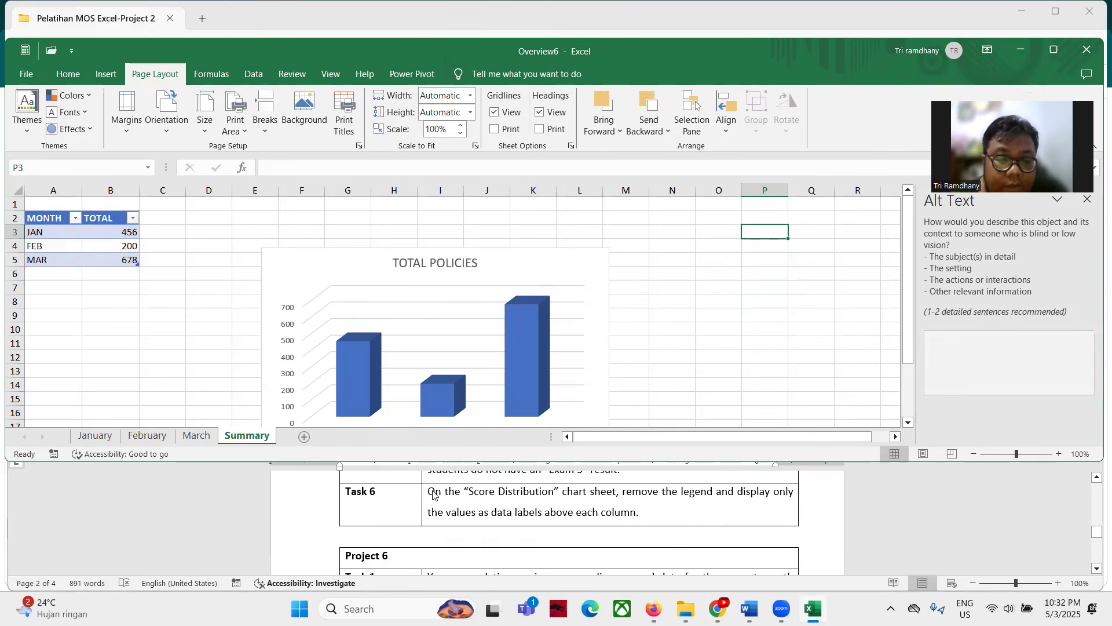
pyautogui.scroll(-3, 434, 495)
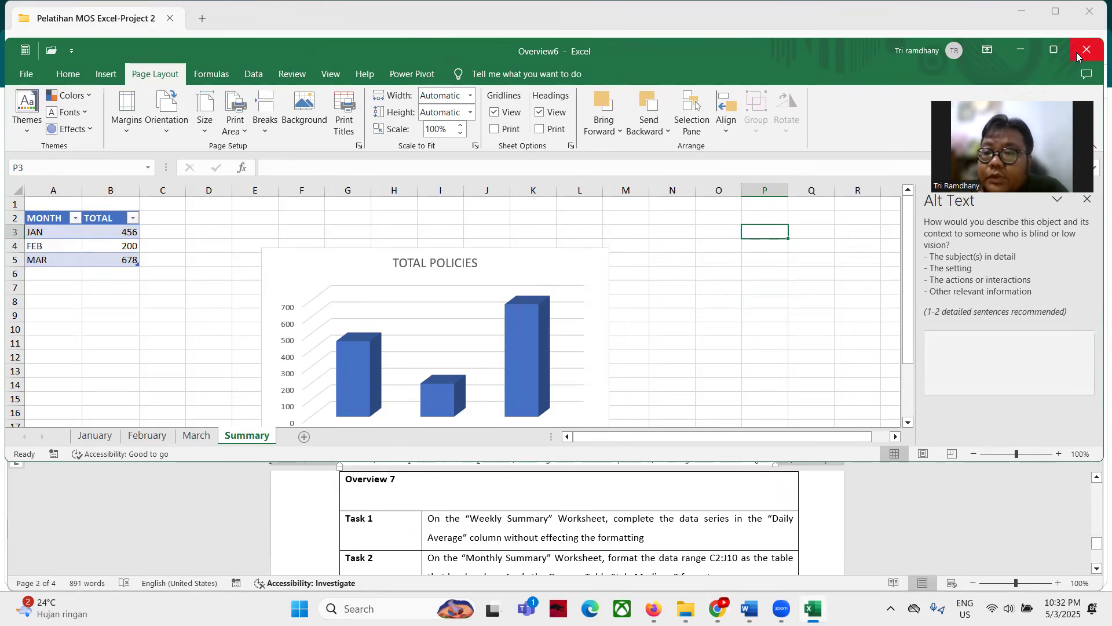
pyautogui.hotkey('alt', 'F4')
pyautogui.click(606, 363)
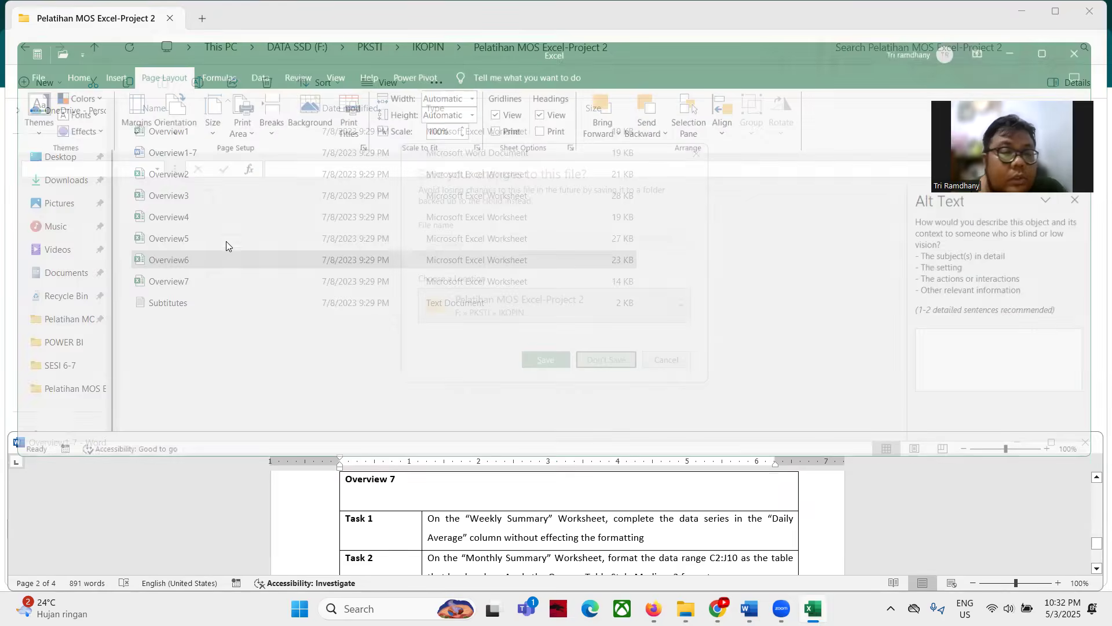
pyautogui.doubleClick(179, 281)
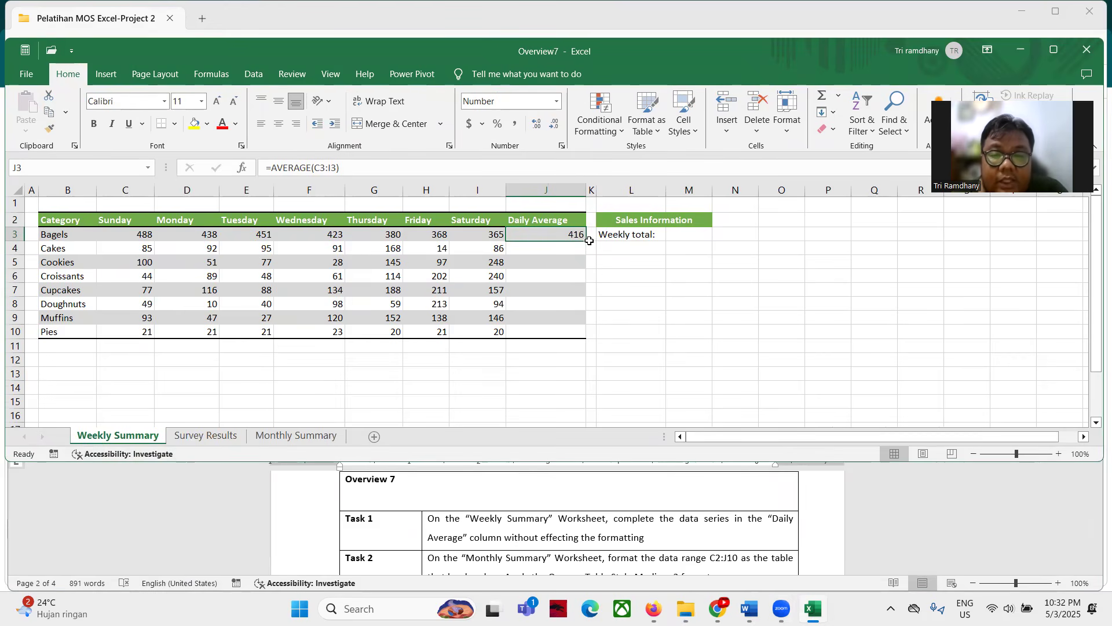
# Step: Fill the Daily Average formula from J3 down to J10 on the Weekly Summary worksheet without formatting, as Task 1 asks
pyautogui.moveTo(588, 241); pyautogui.dragTo(585, 336)
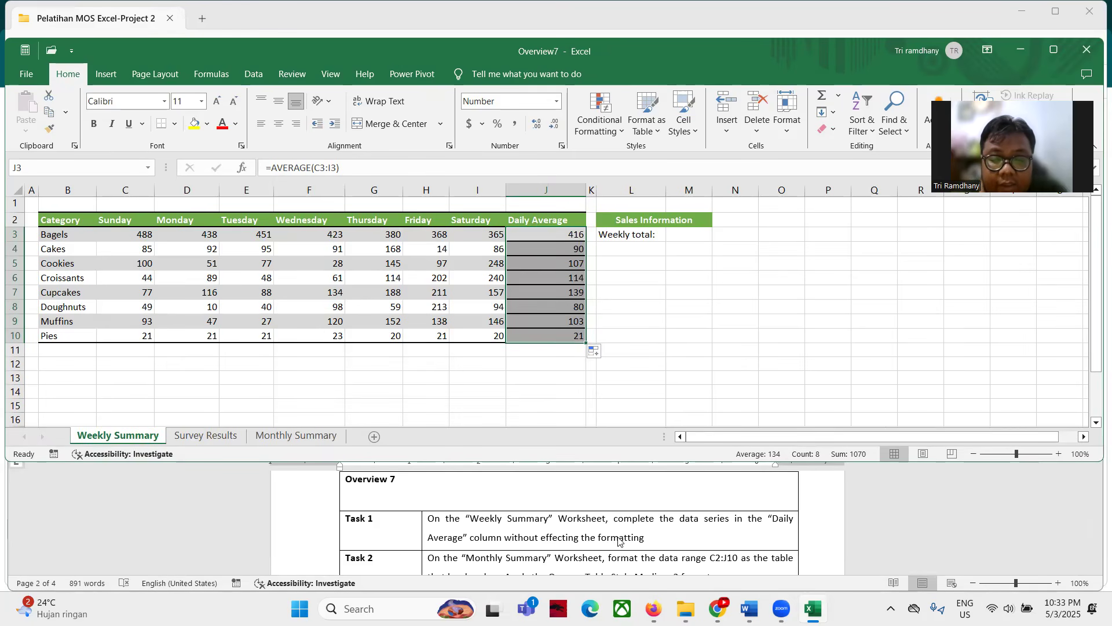
pyautogui.click(609, 352)
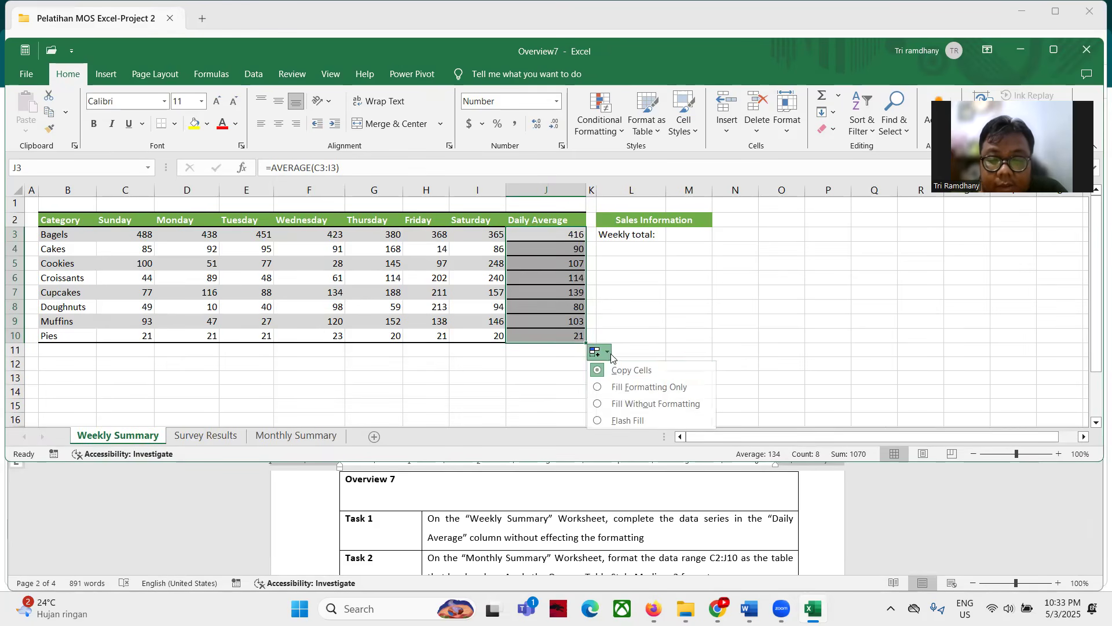
pyautogui.click(614, 404)
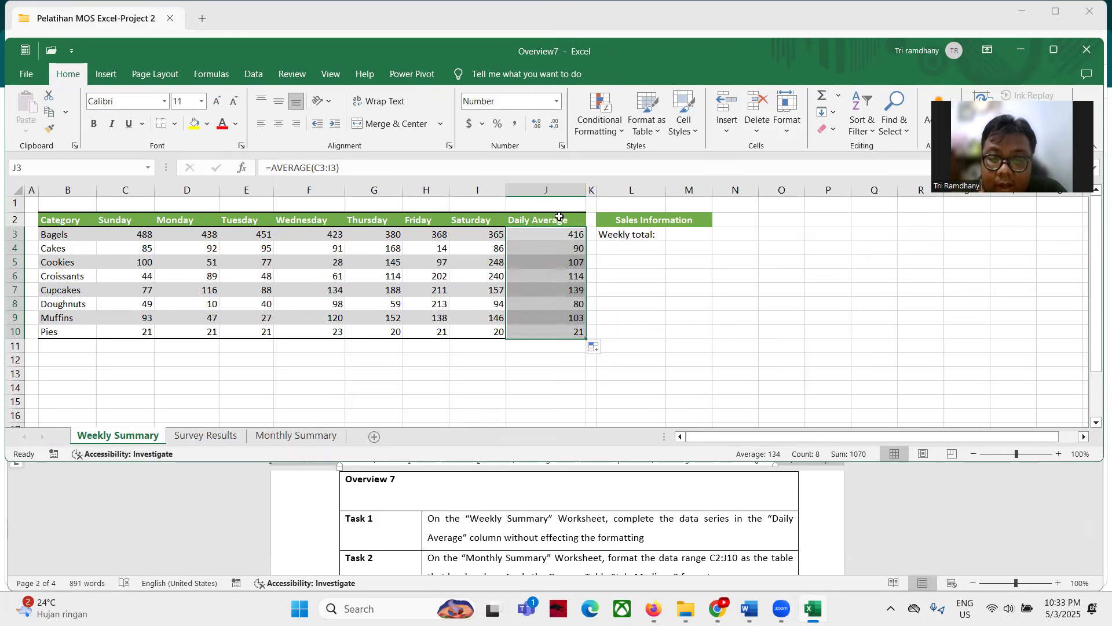
pyautogui.click(663, 285)
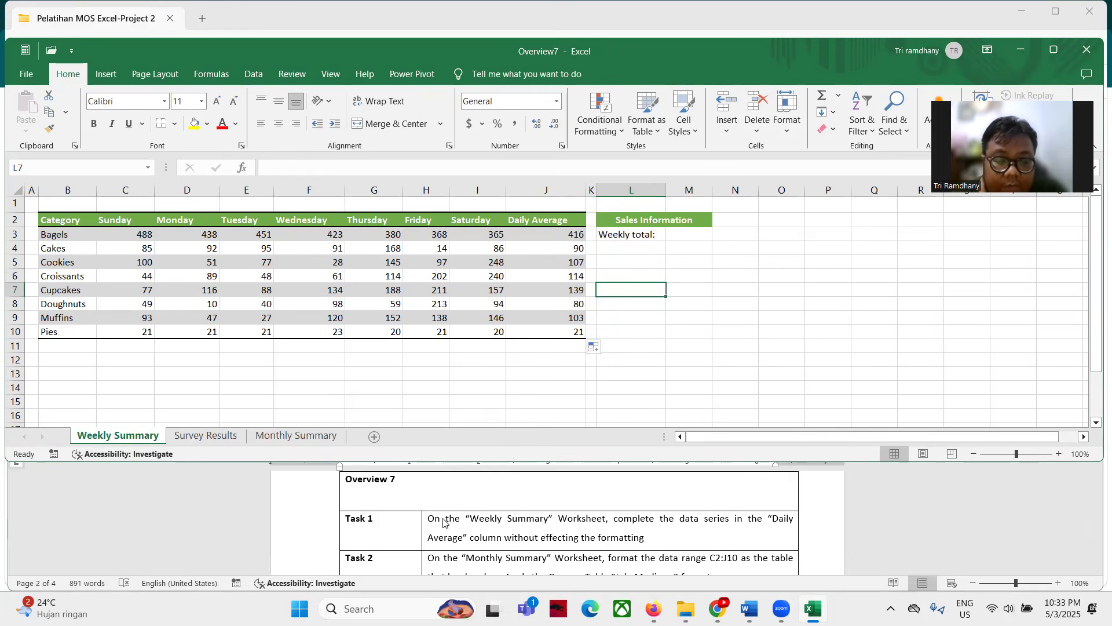
# Step: Format range C2:J10 on the Monthly Summary worksheet as a table with headers and apply the Orange, Table Style Medium 3 style
pyautogui.scroll(-1, 444, 521)
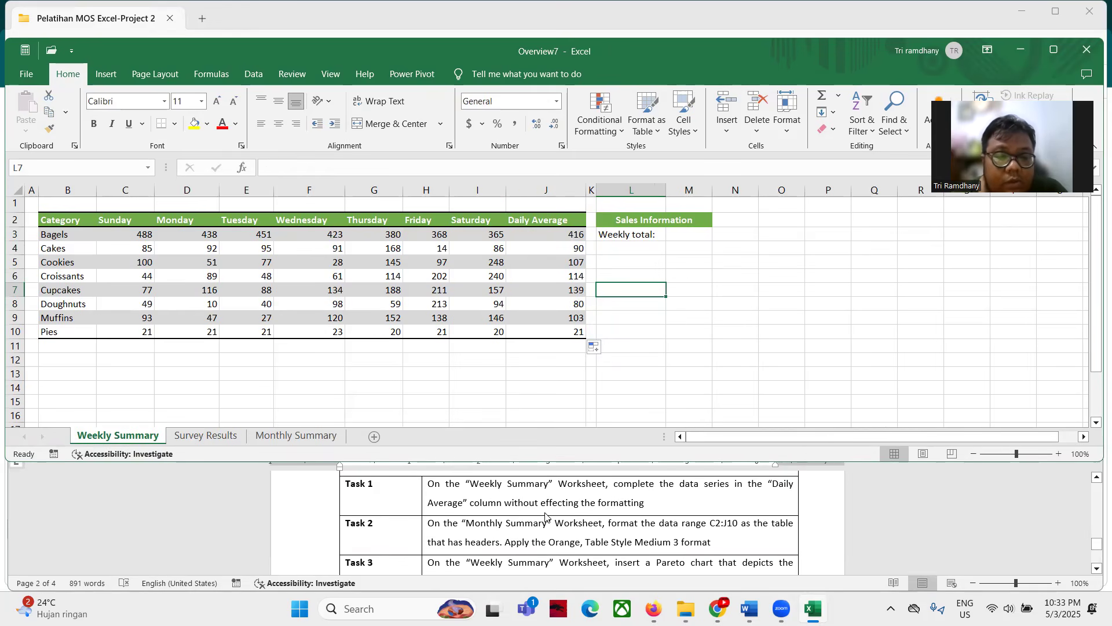
pyautogui.click(295, 436)
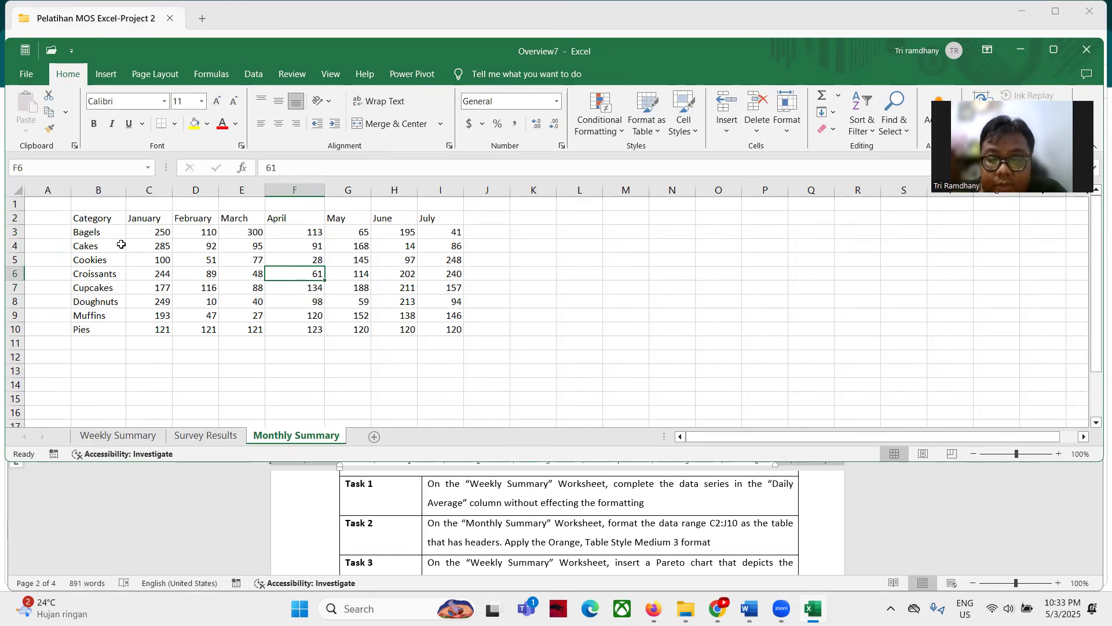
pyautogui.click(72, 171)
pyautogui.write('c2:j10')
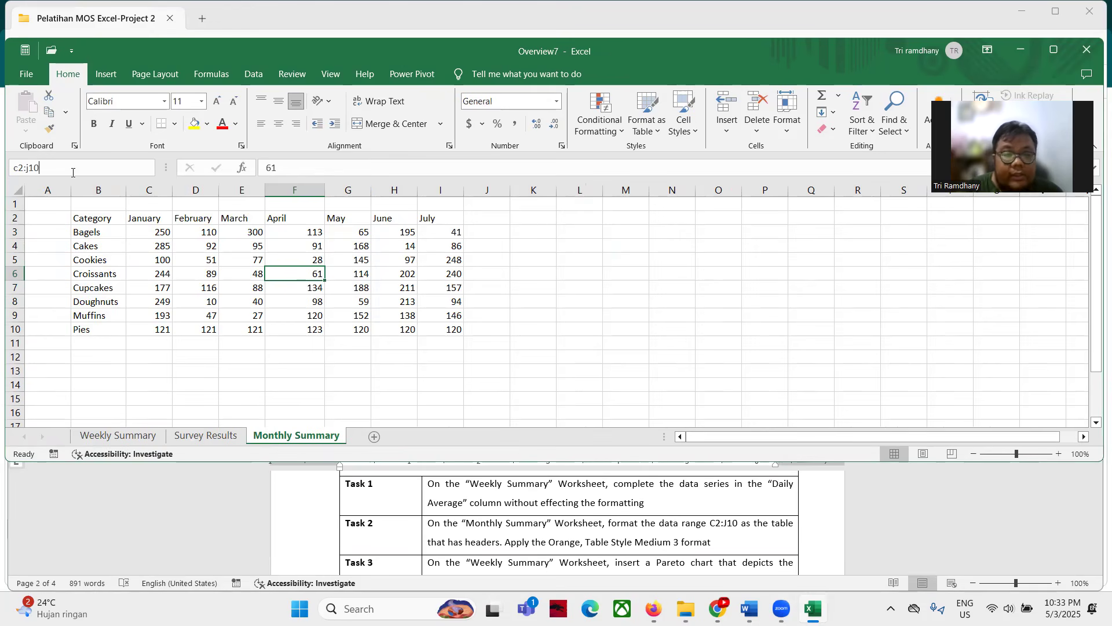
pyautogui.press('Return')
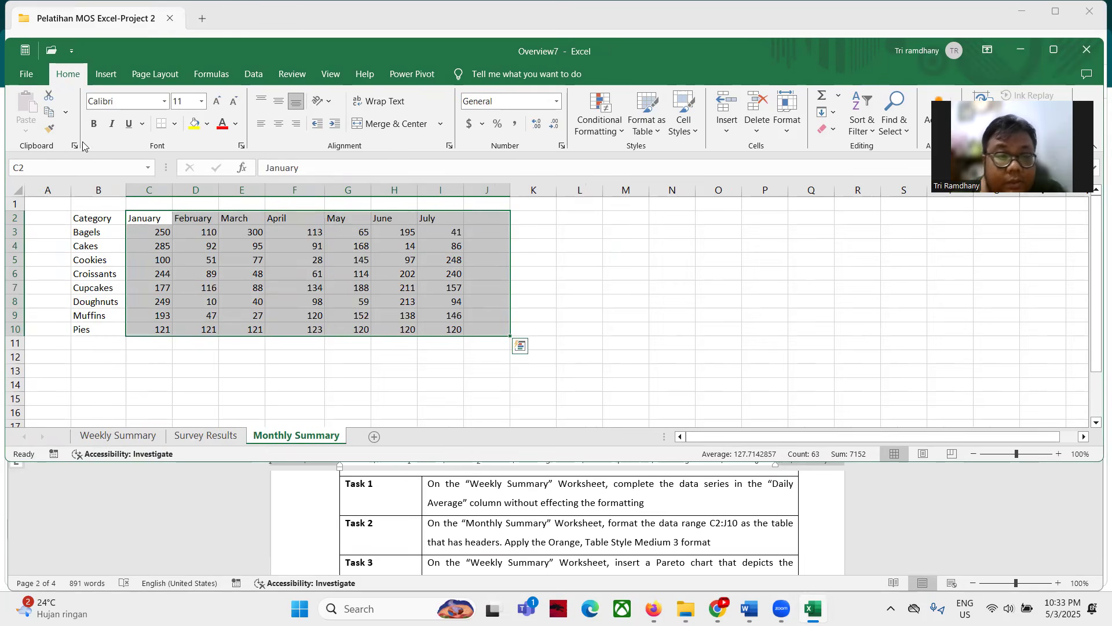
pyautogui.click(106, 74)
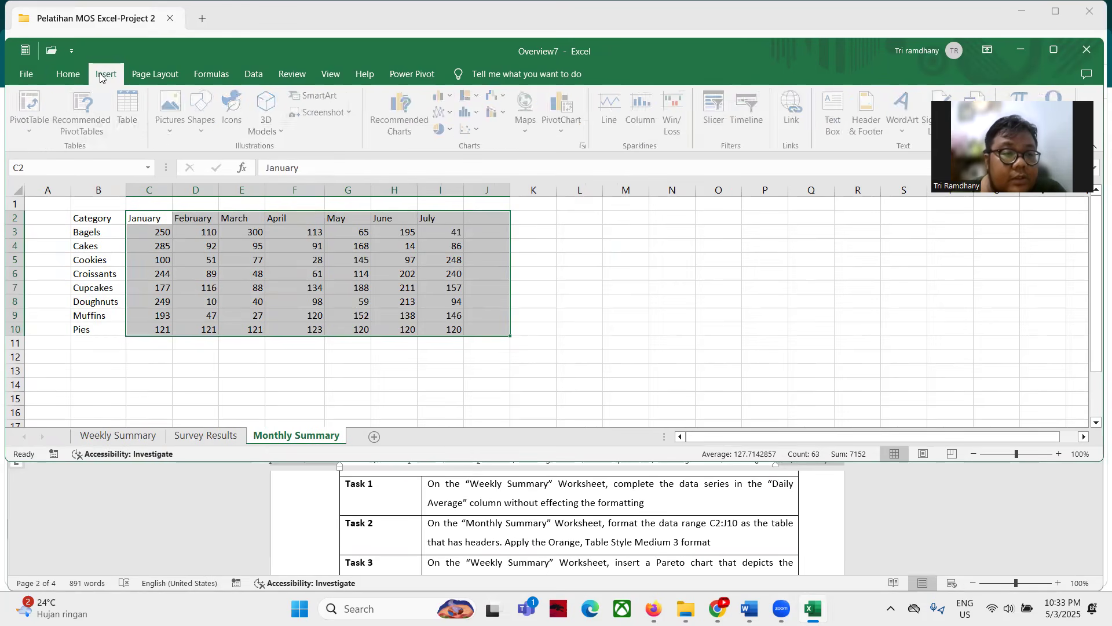
pyautogui.click(122, 129)
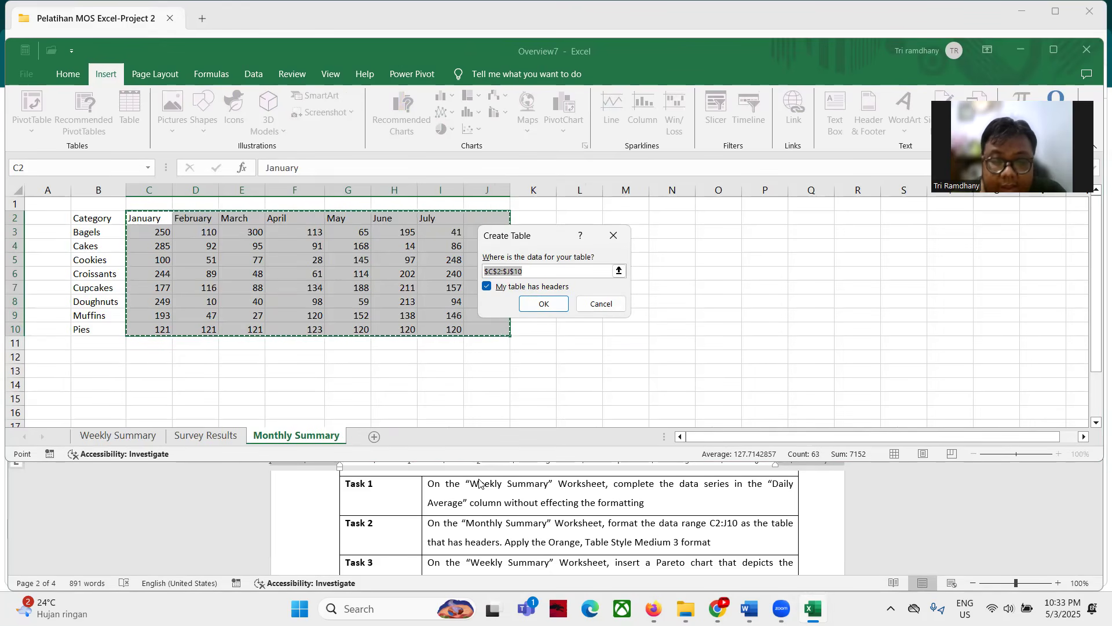
pyautogui.click(544, 304)
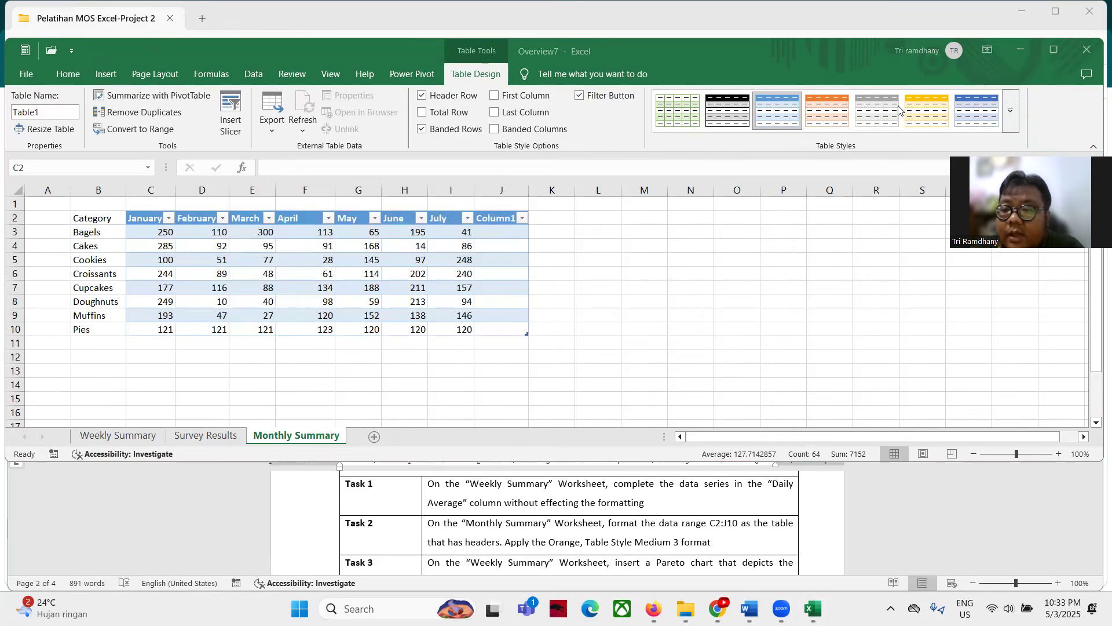
pyautogui.click(1011, 113)
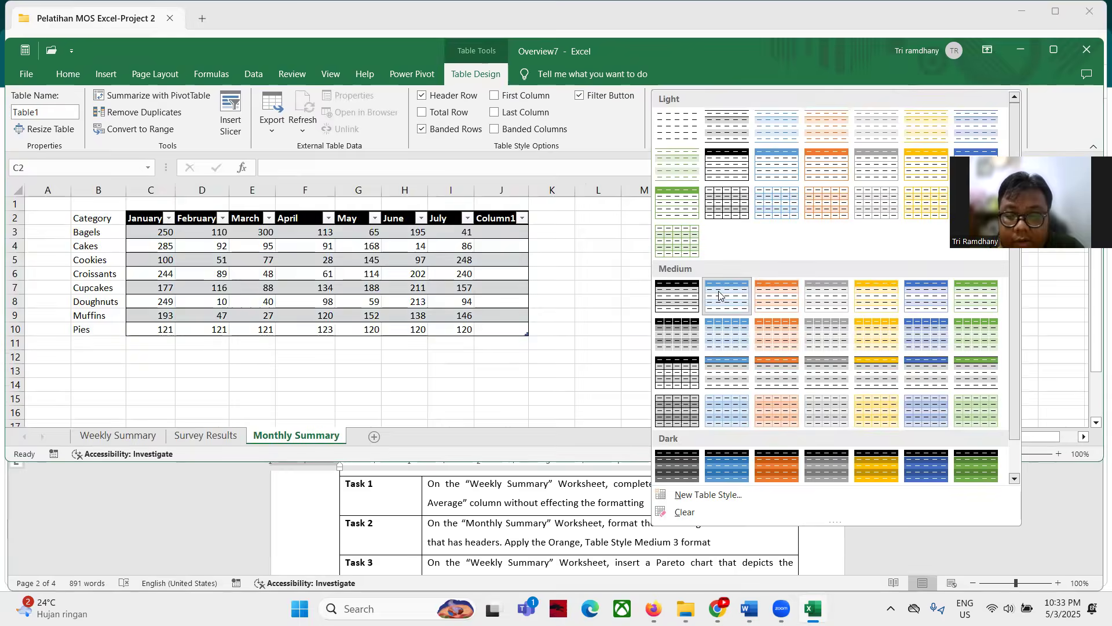
pyautogui.click(761, 303)
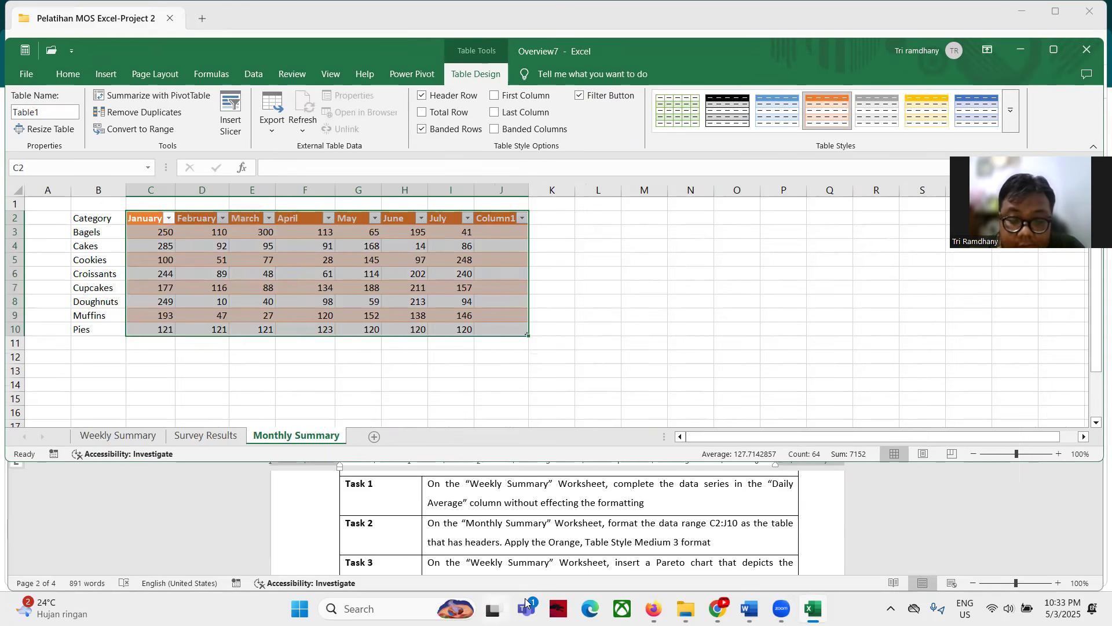
# Step: Insert a Pareto chart of the Wednesday sales by category, using B2:B10 and F2:F10 on the Weekly Summary worksheet, as Task 3 asks
pyautogui.scroll(-1, 365, 532)
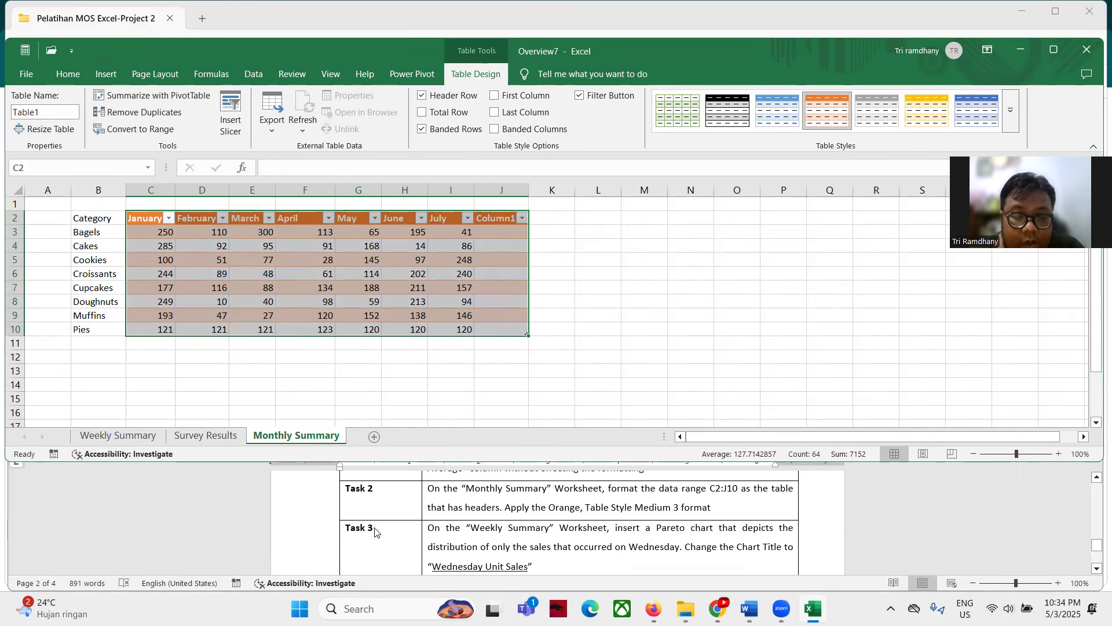
pyautogui.click(151, 436)
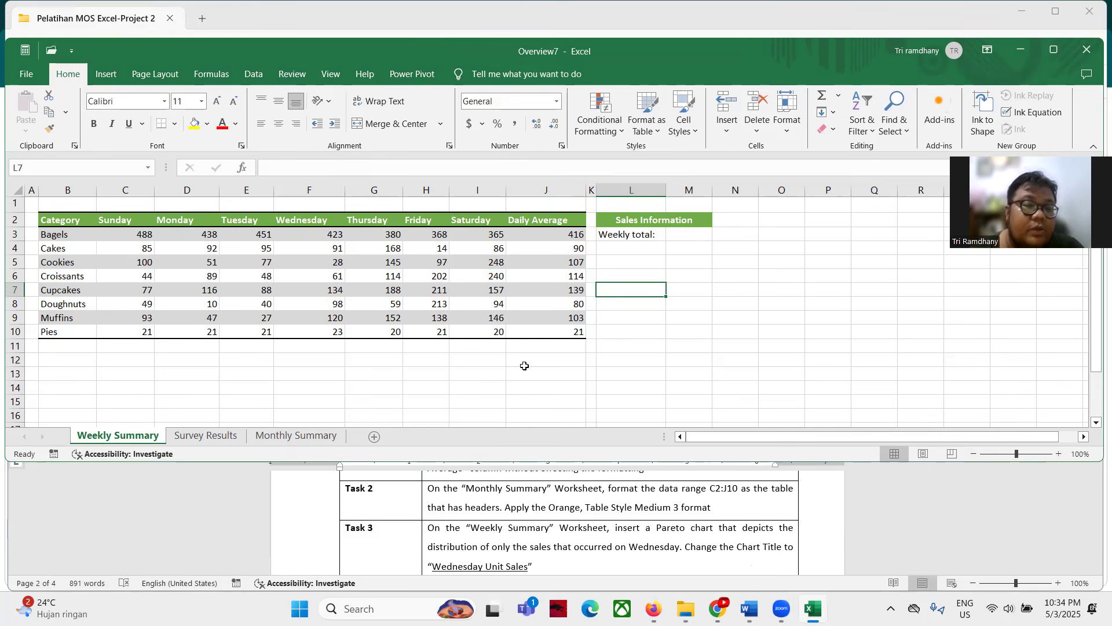
pyautogui.moveTo(64, 219); pyautogui.dragTo(67, 328)
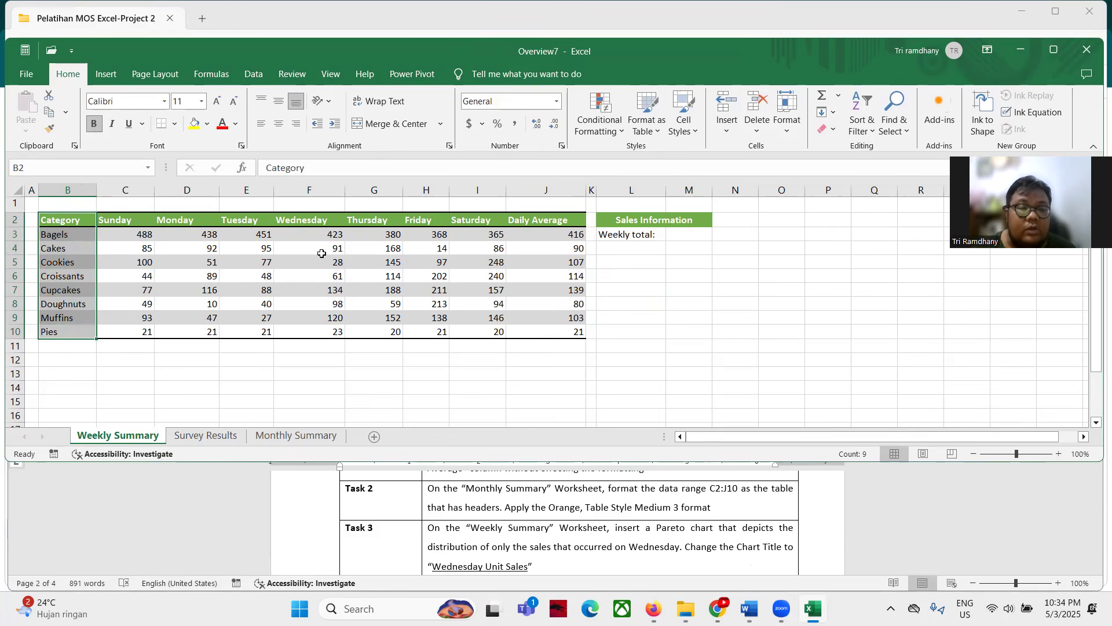
pyautogui.moveTo(305, 227); pyautogui.dragTo(311, 330)
pyautogui.click(106, 74)
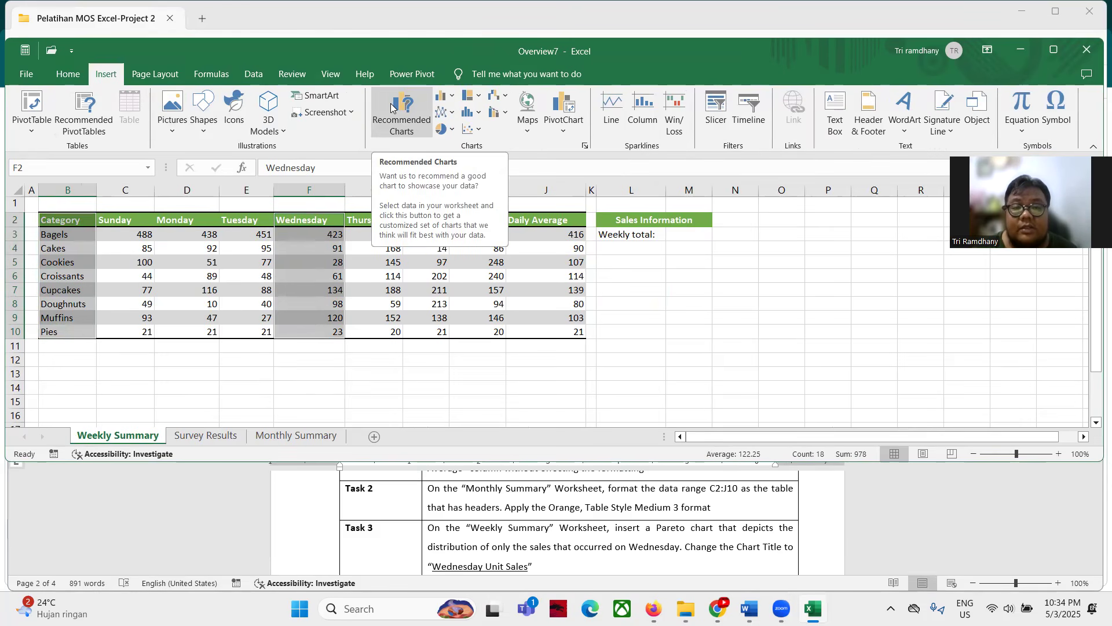
pyautogui.click(391, 107)
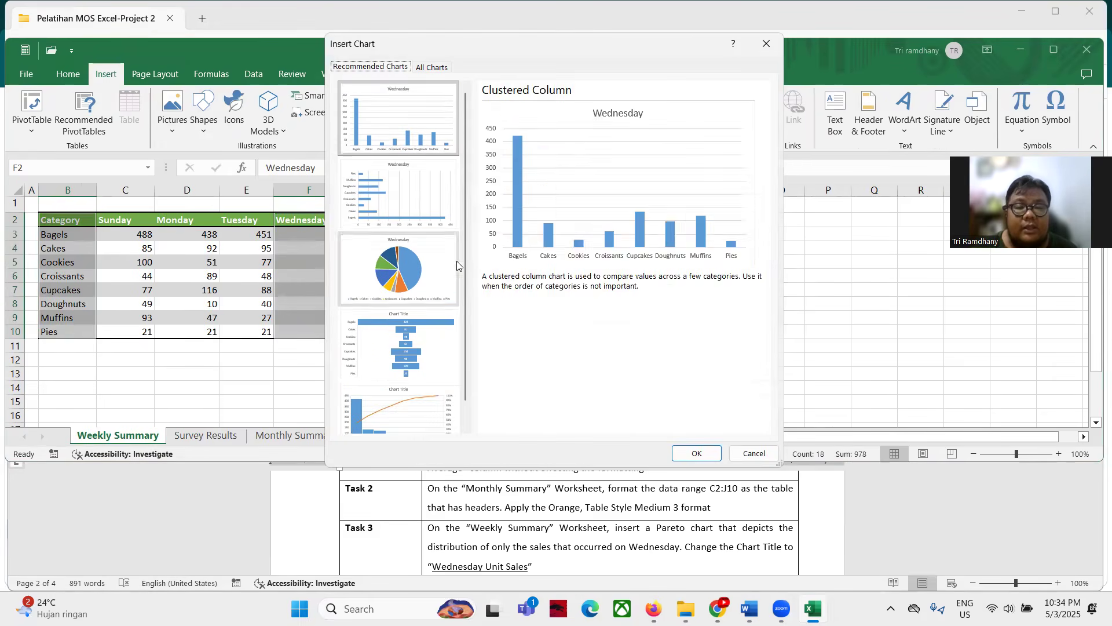
pyautogui.scroll(-2, 448, 388)
pyautogui.click(446, 389)
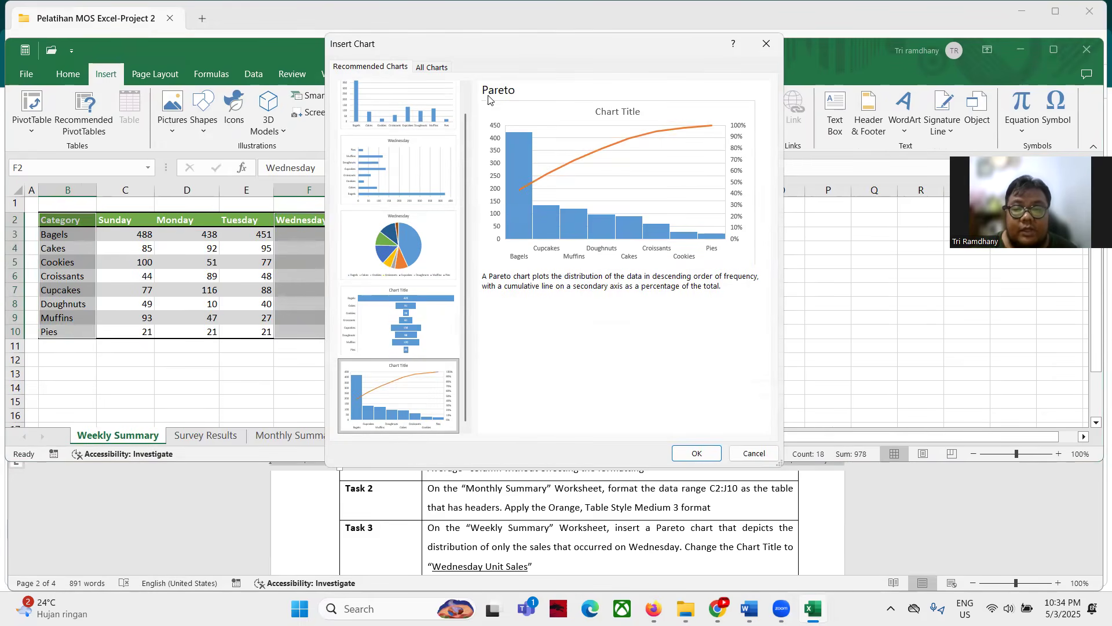
pyautogui.click(695, 455)
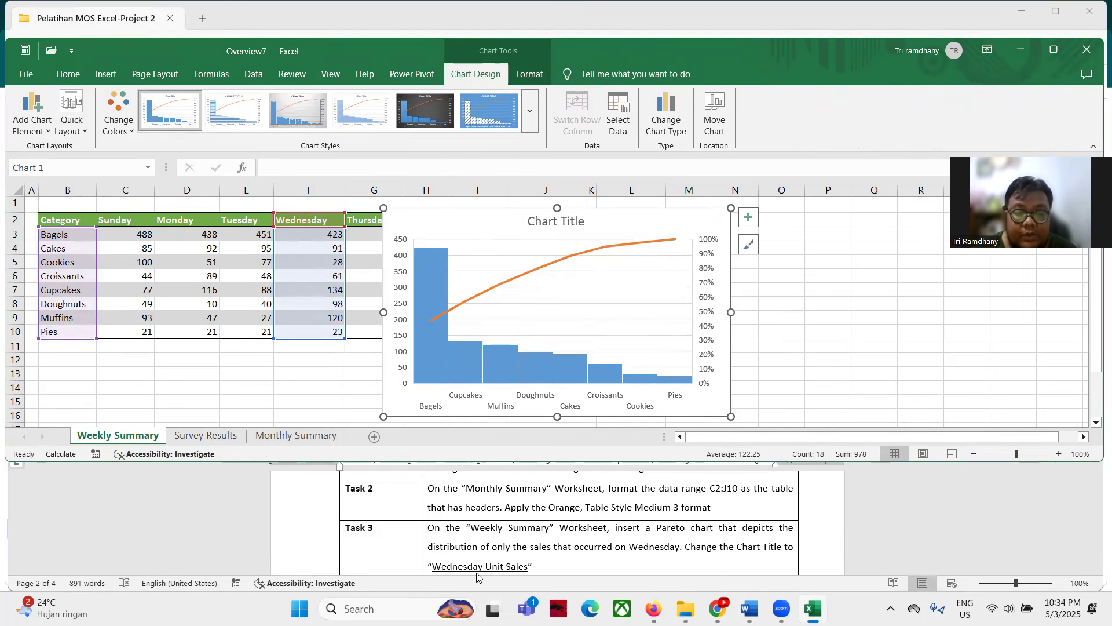
# Step: Change the Pareto chart's title to "Wednesday Unit Sales"
pyautogui.click(566, 221)
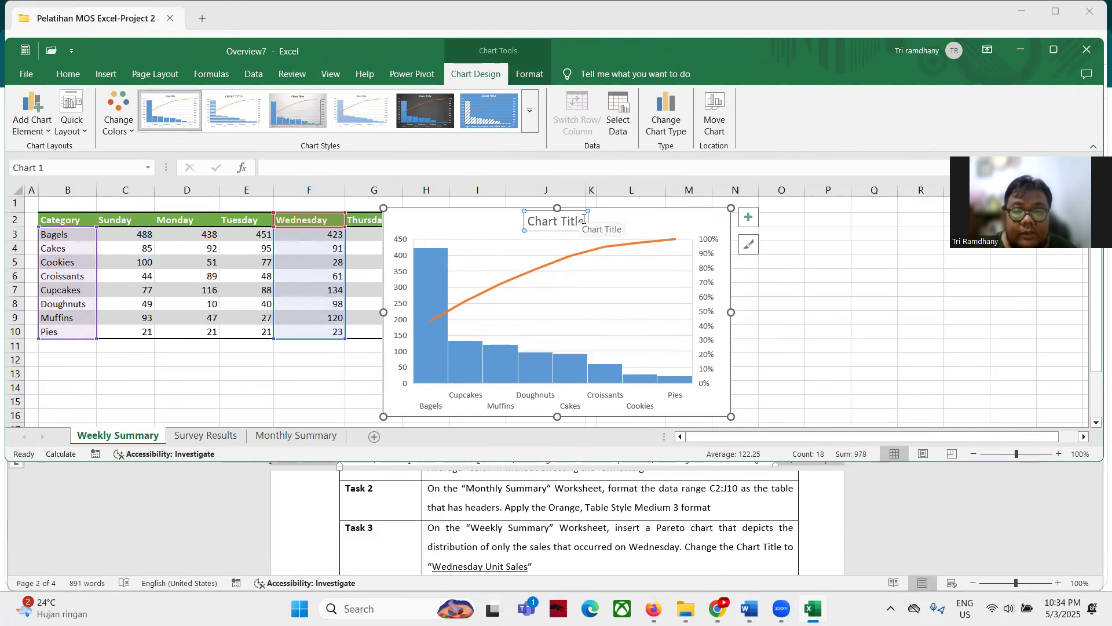
pyautogui.moveTo(578, 219); pyautogui.dragTo(531, 219)
pyautogui.write('Wedned')
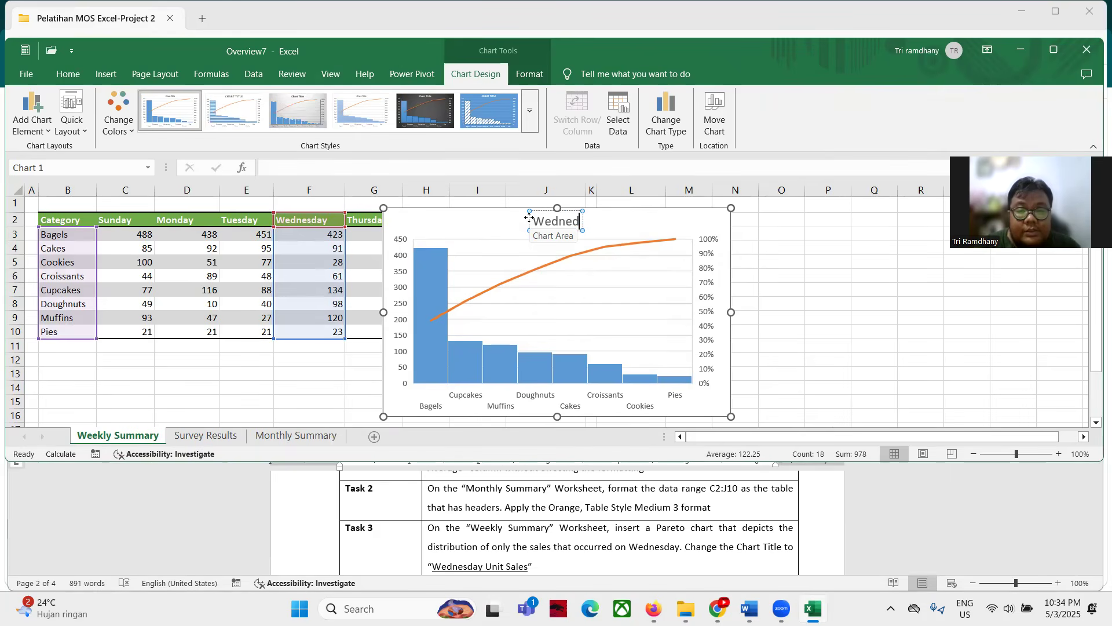
pyautogui.press('BackSpace')
pyautogui.write('sday')
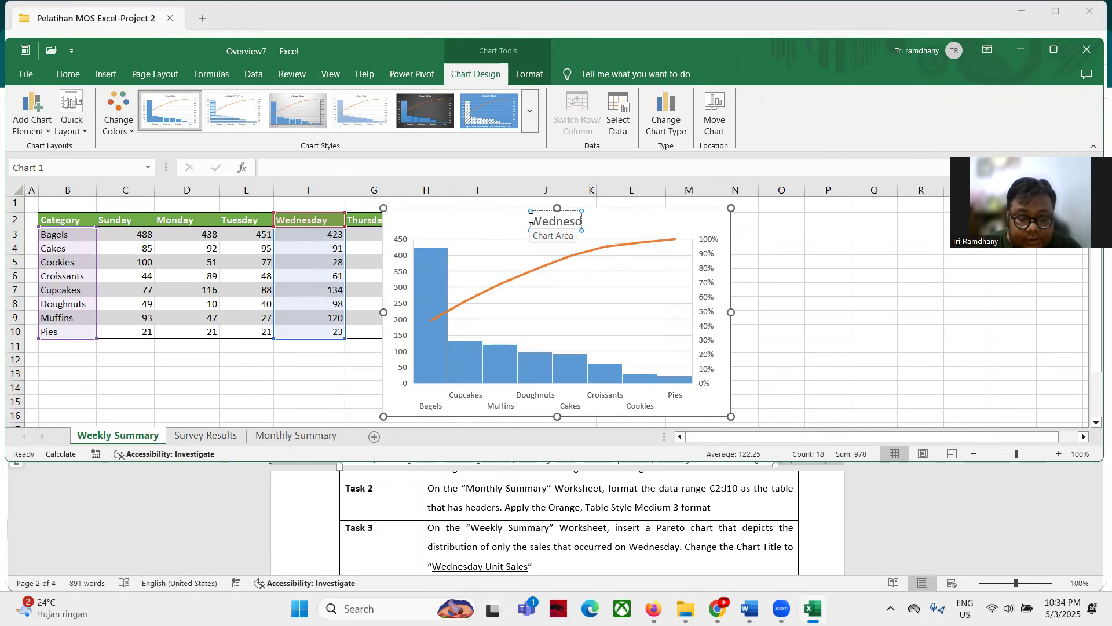
pyautogui.write(' Un')
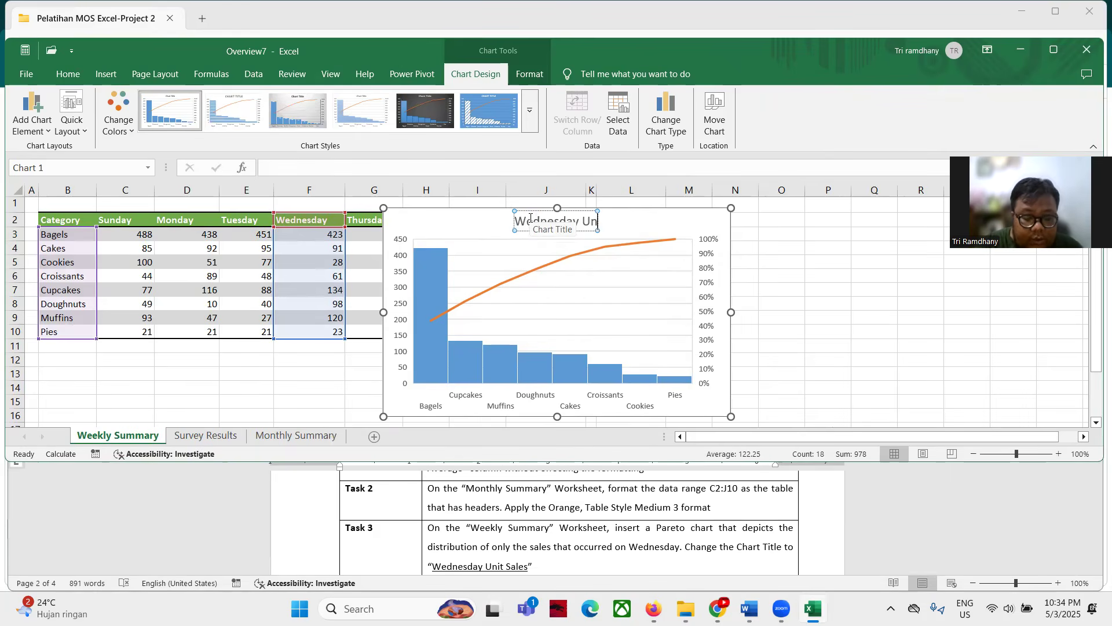
pyautogui.write('it Sales')
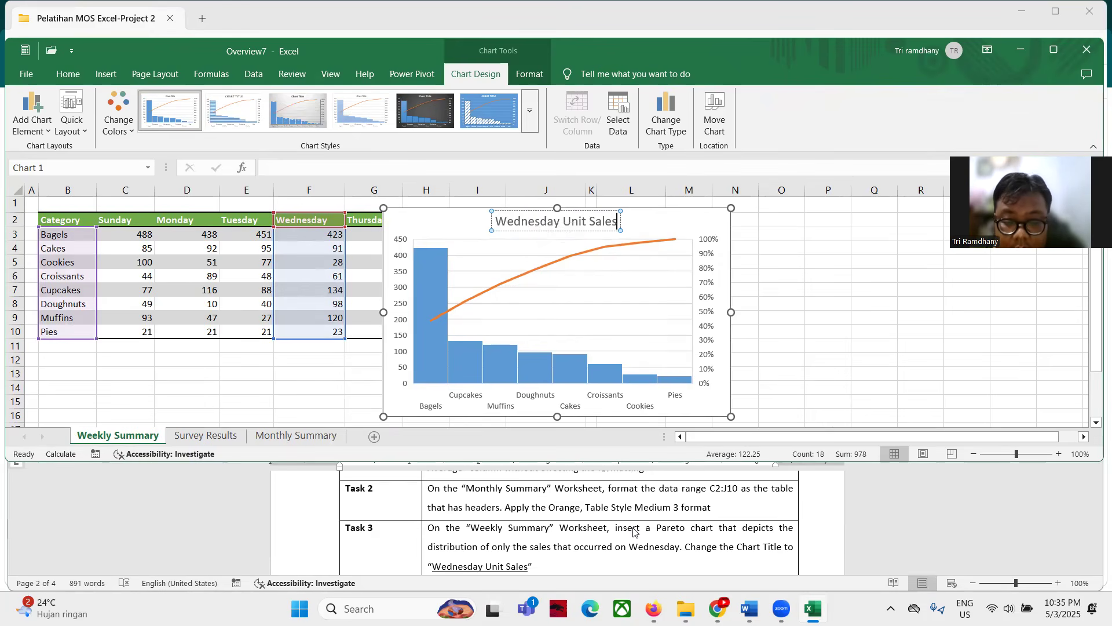
# Step: Move the Pareto chart off the sales data to start in column N, beside the Sales Information block, and deselect it
pyautogui.scroll(-1, 619, 548)
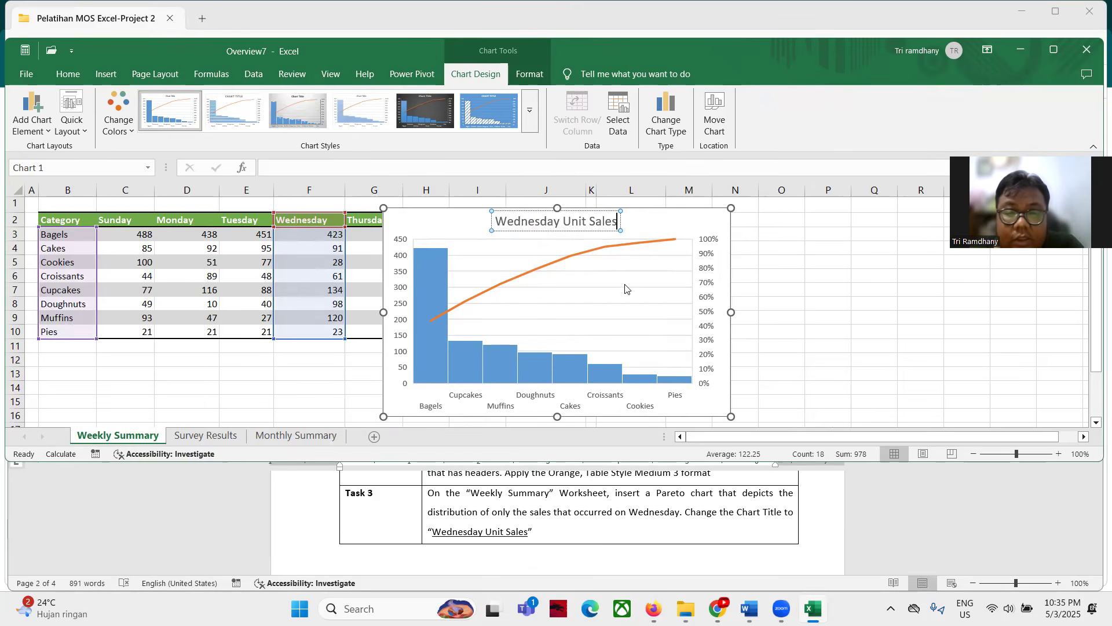
pyautogui.click(658, 213)
pyautogui.moveTo(664, 211); pyautogui.dragTo(927, 219)
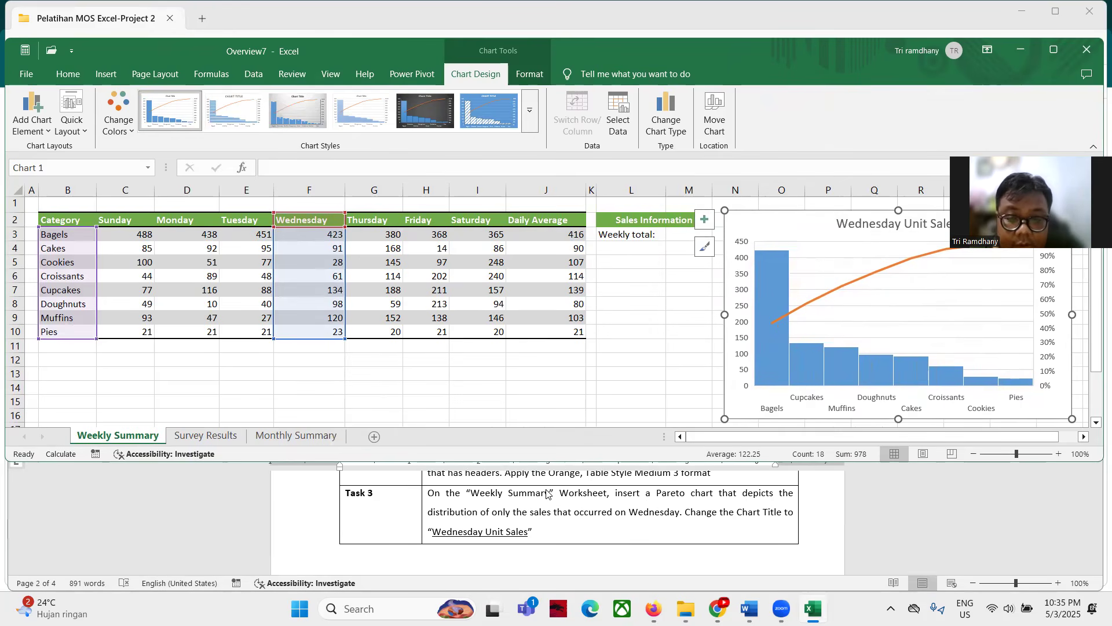
pyautogui.click(545, 401)
# Step: Review the Overview 7 task list in the document to check for remaining tasks
pyautogui.scroll(-2, 628, 559)
pyautogui.scroll(1, 629, 559)
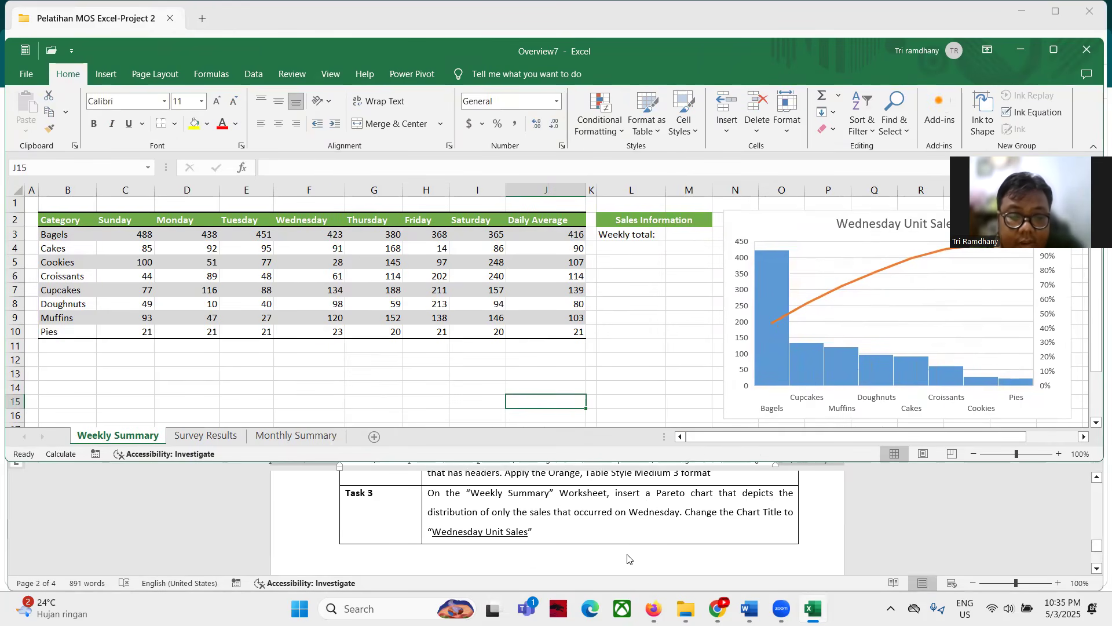
pyautogui.scroll(-2, 629, 559)
pyautogui.scroll(4, 628, 559)
pyautogui.scroll(-1, 629, 559)
pyautogui.scroll(1, 629, 559)
pyautogui.scroll(-2, 629, 559)
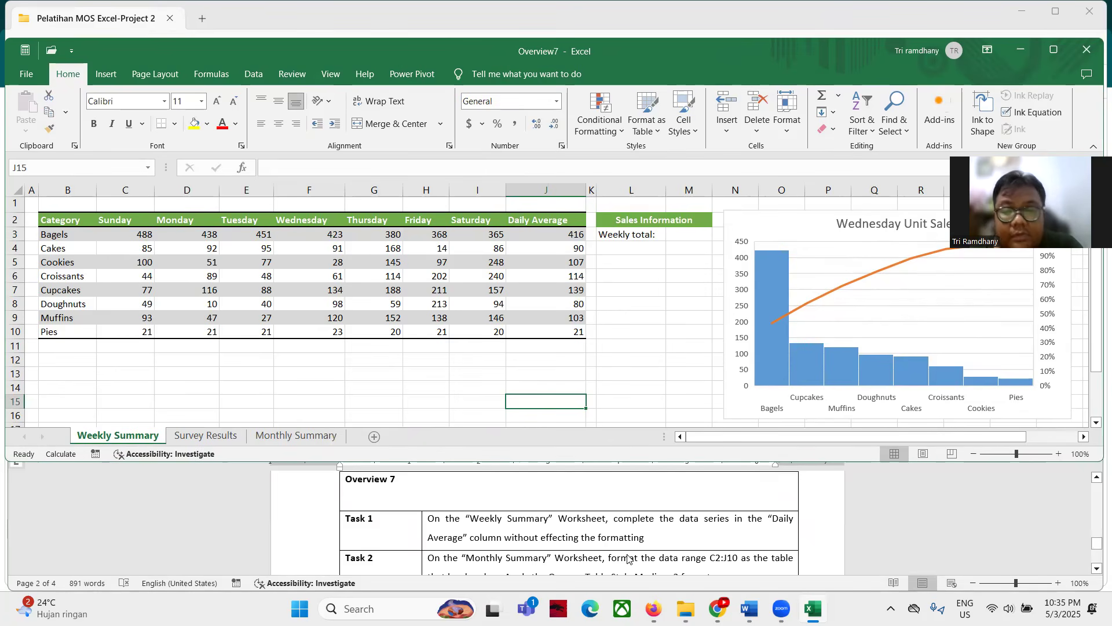